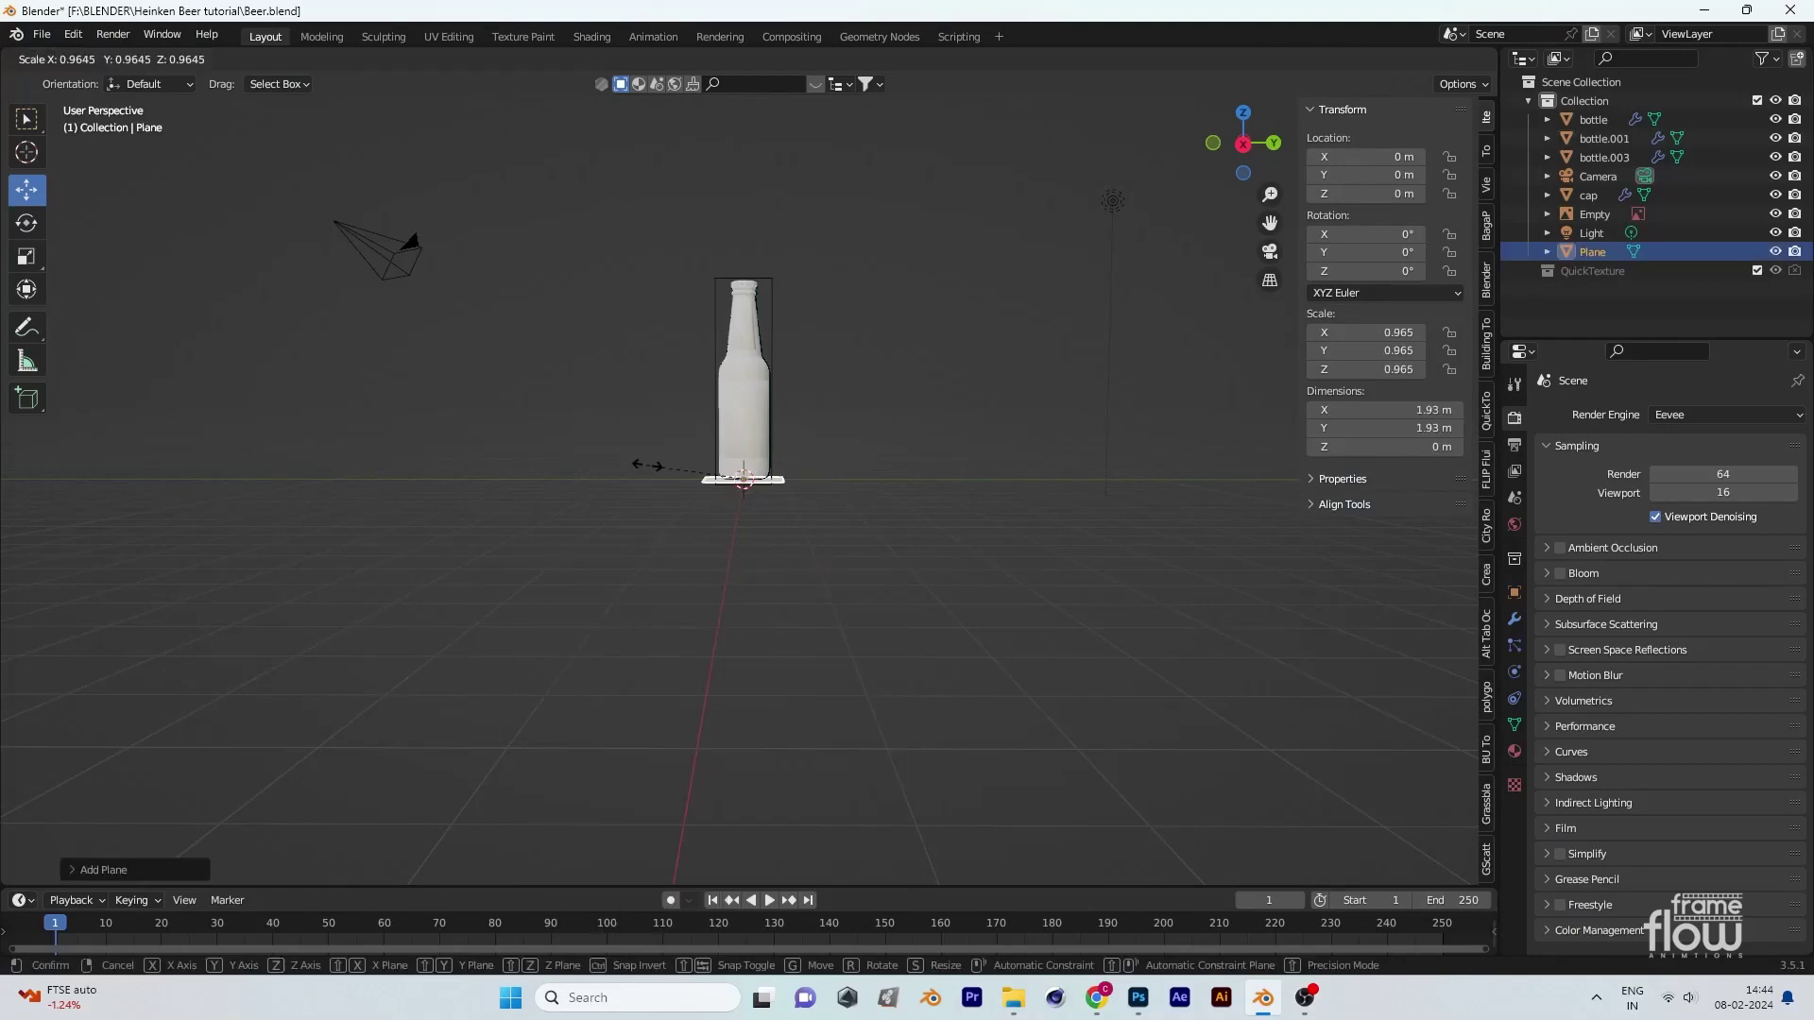
# Step: Scale the new plane up into a large floor
pyautogui.press('s')
pyautogui.click(523, 556)
pyautogui.moveTo(523, 555); pyautogui.dragTo(484, 410, button='middle')
# Step: In Edit Mode, extrude the plane's back edge upward into a wall
pyautogui.press('Tab')
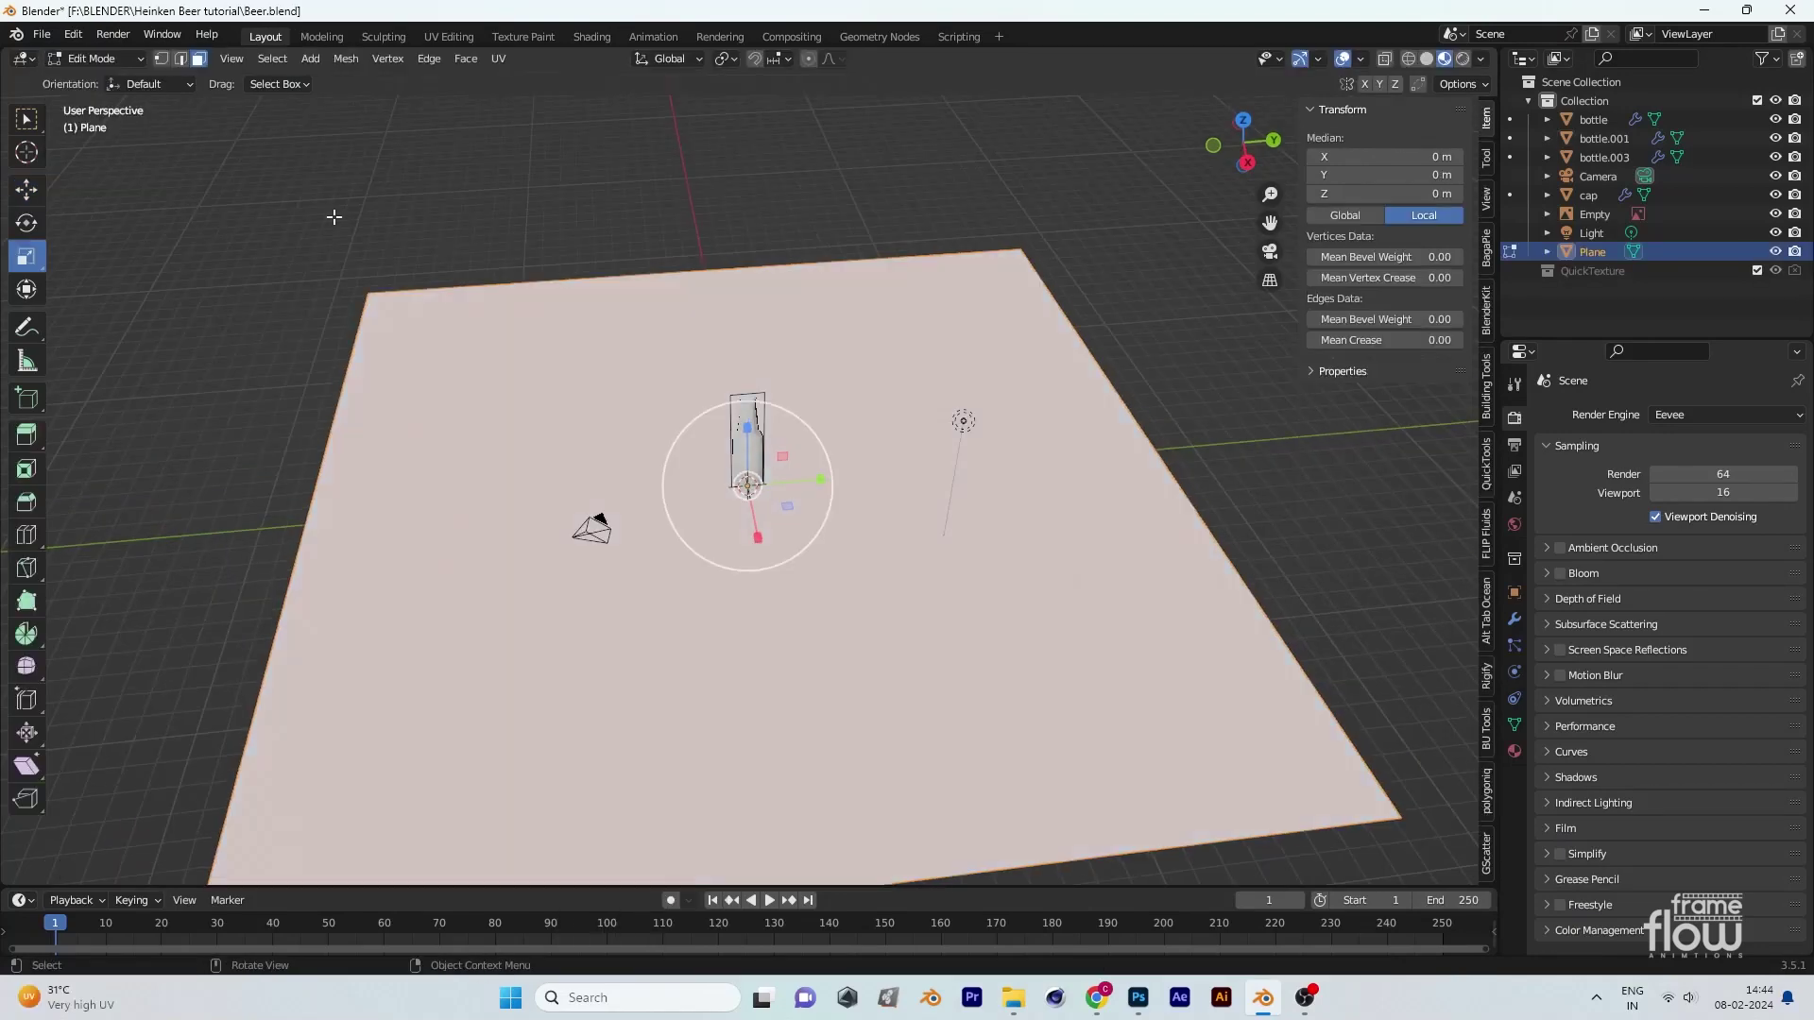
pyautogui.hotkey('alt', 'a')
pyautogui.press('a')
pyautogui.moveTo(236, 151)
pyautogui.mouseDown(button='middle')
pyautogui.moveTo(199, 101)
pyautogui.moveTo(56, 189)
pyautogui.mouseUp(button='middle')
pyautogui.click(41, 195)
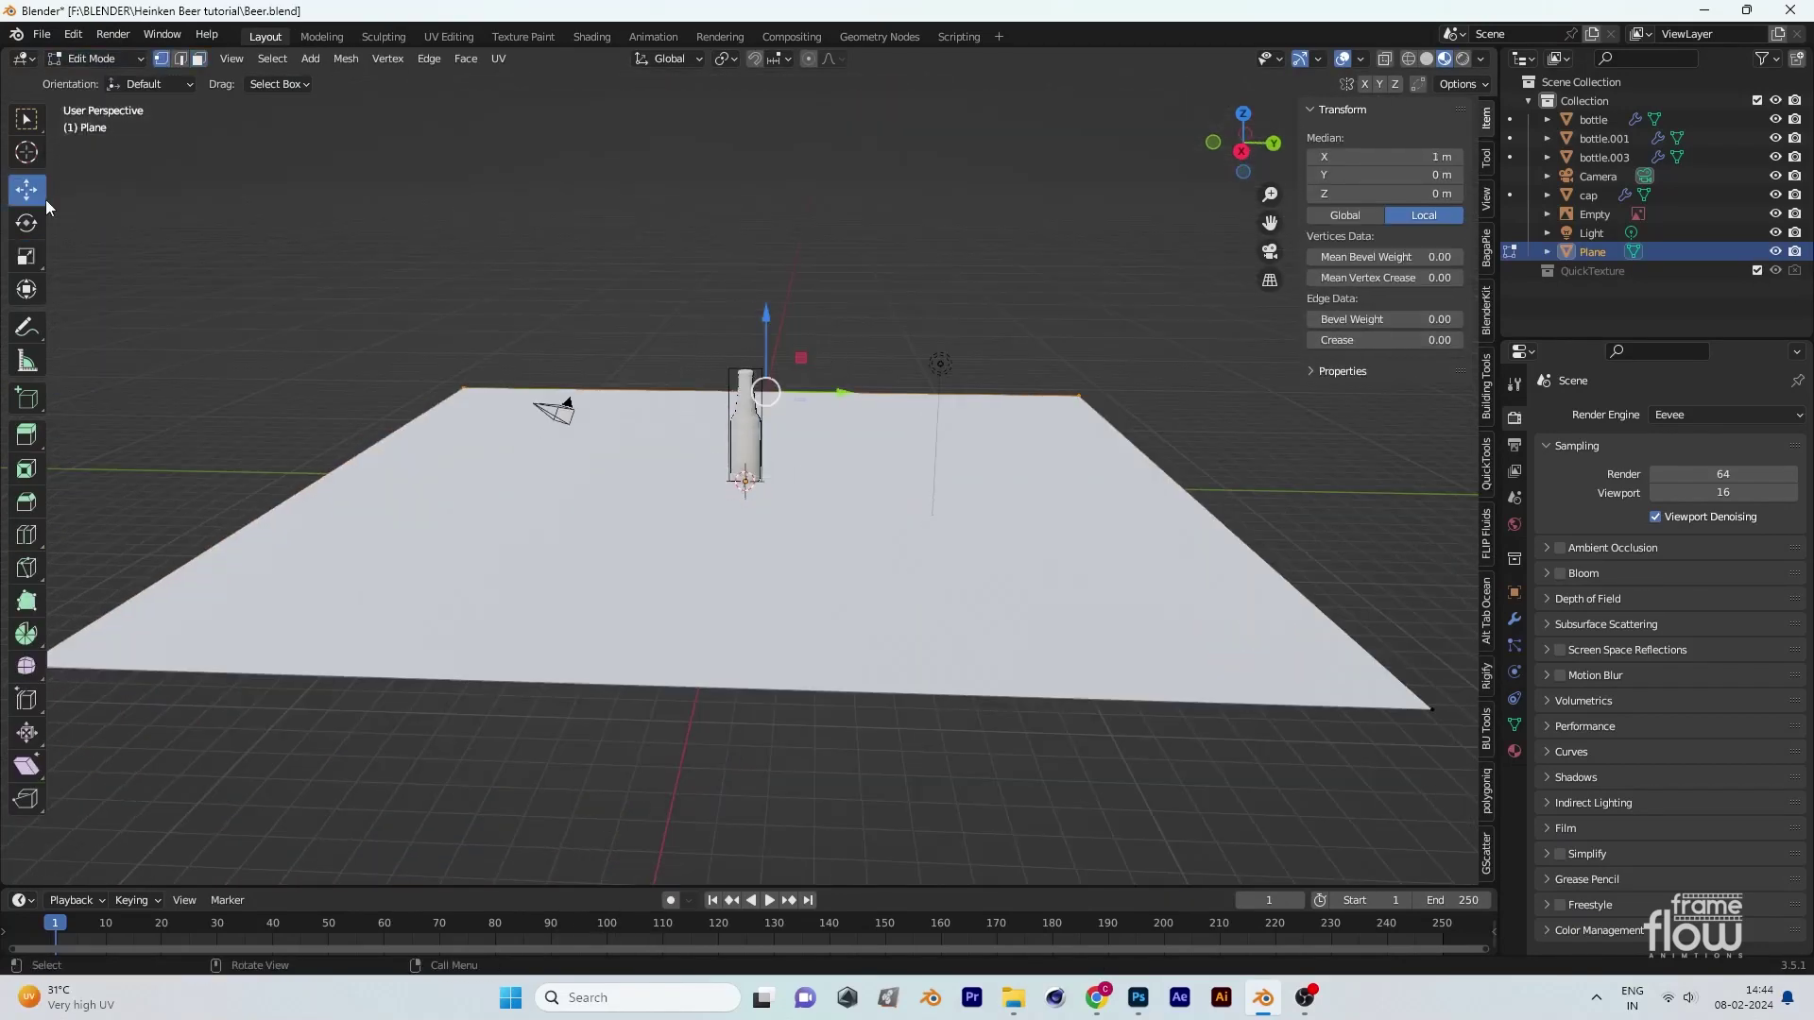
pyautogui.press('KP_3')
pyautogui.press('g')
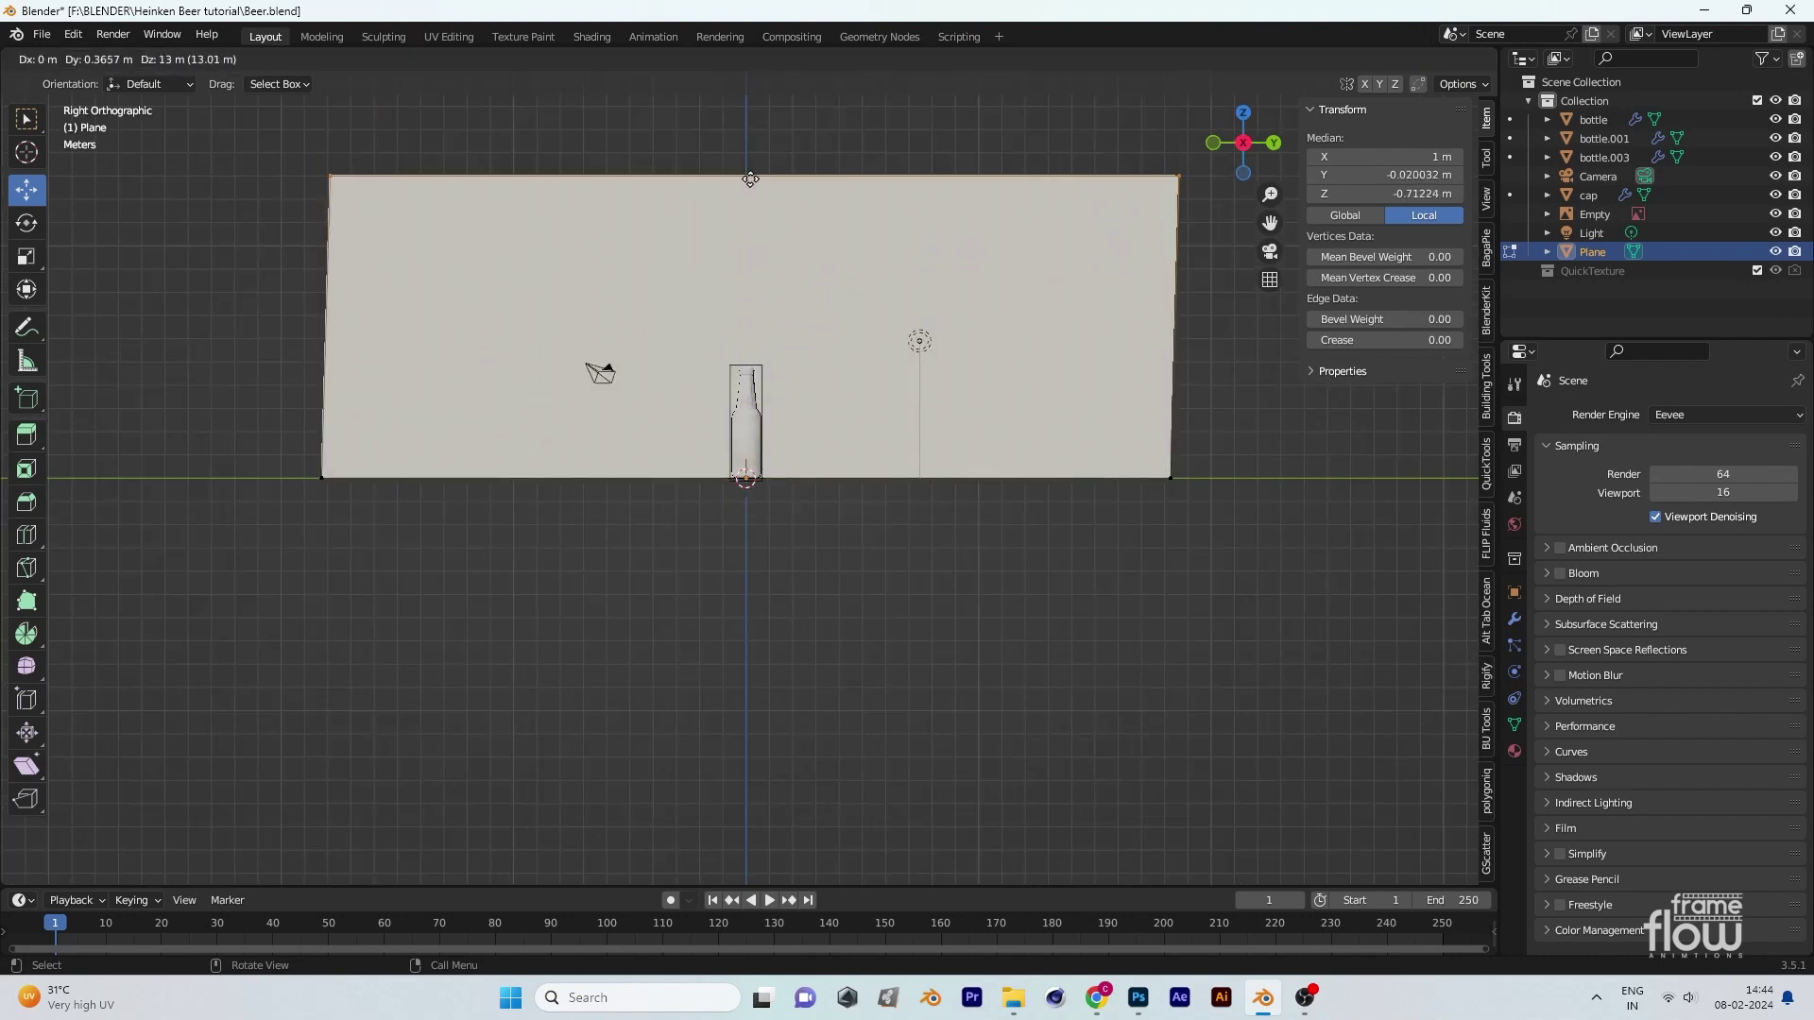
pyautogui.click(740, 848)
pyautogui.moveTo(740, 848); pyautogui.dragTo(575, 700, button='middle')
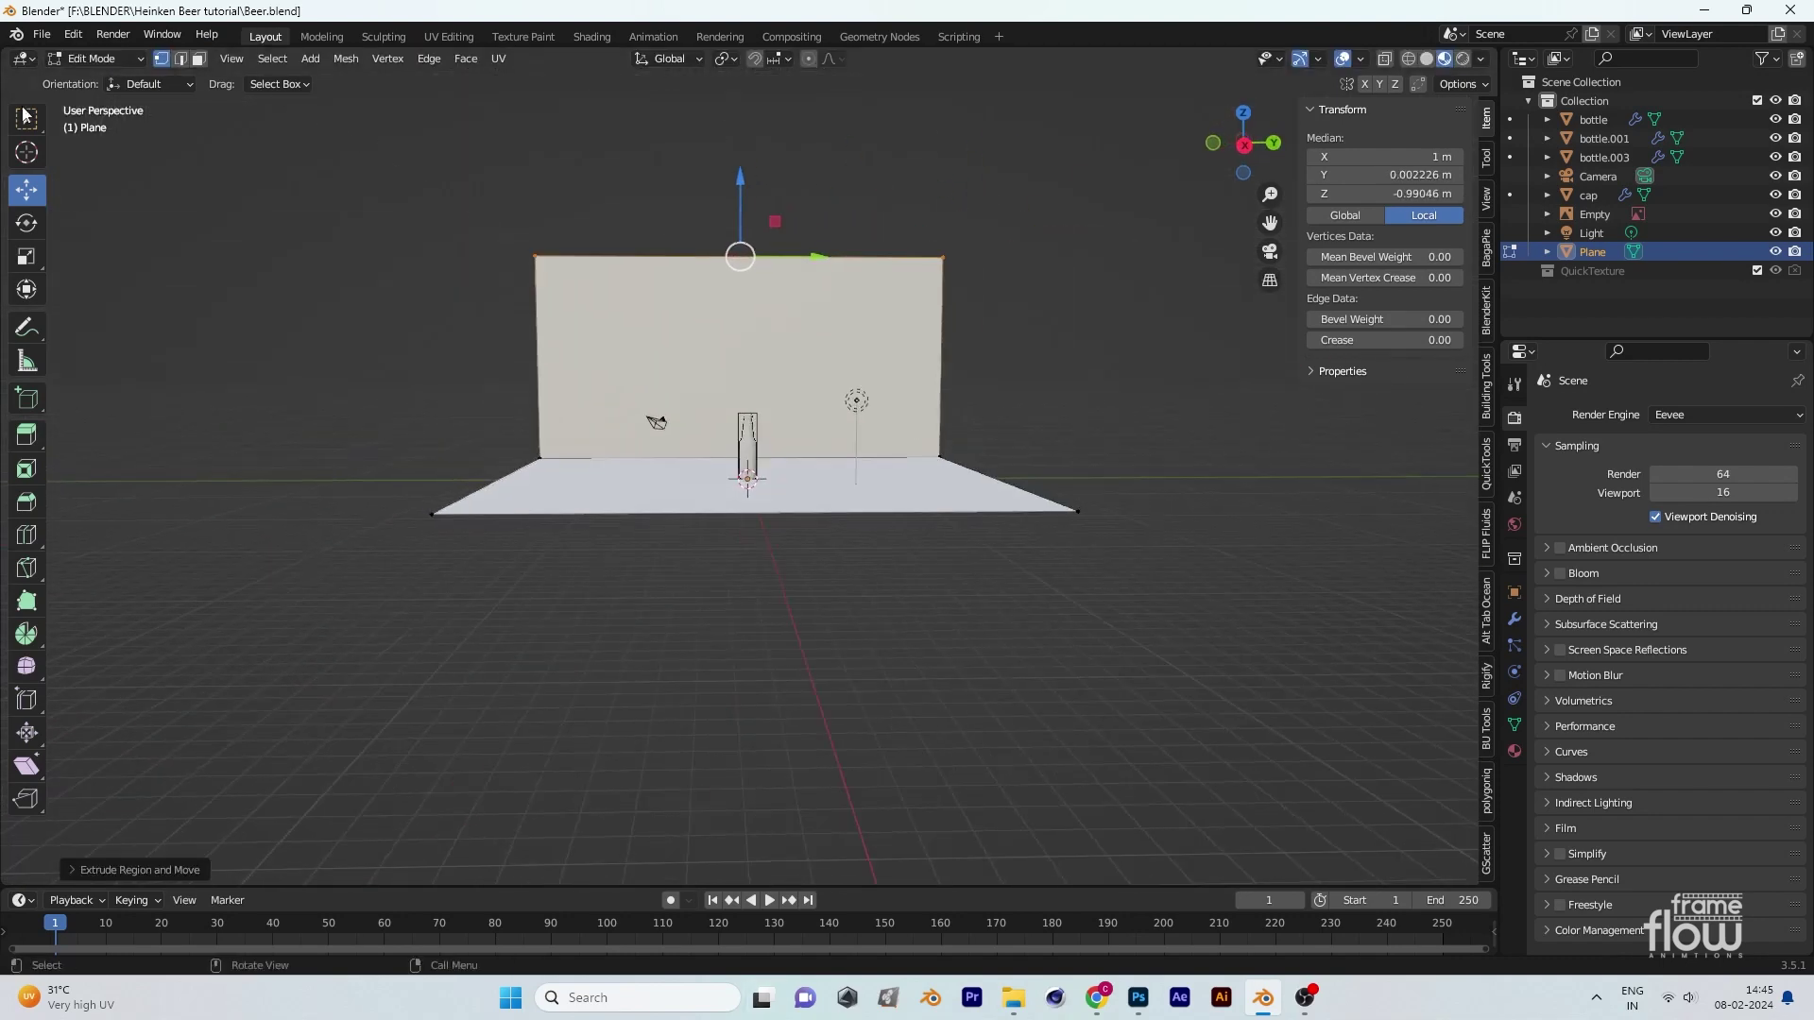
# Step: Raise the wall's top edge along Z to a taller height
pyautogui.press('g')
pyautogui.press('z')
pyautogui.click(727, 760)
pyautogui.moveTo(727, 760); pyautogui.dragTo(850, 746, button='middle')
pyautogui.press('g')
pyautogui.press('z')
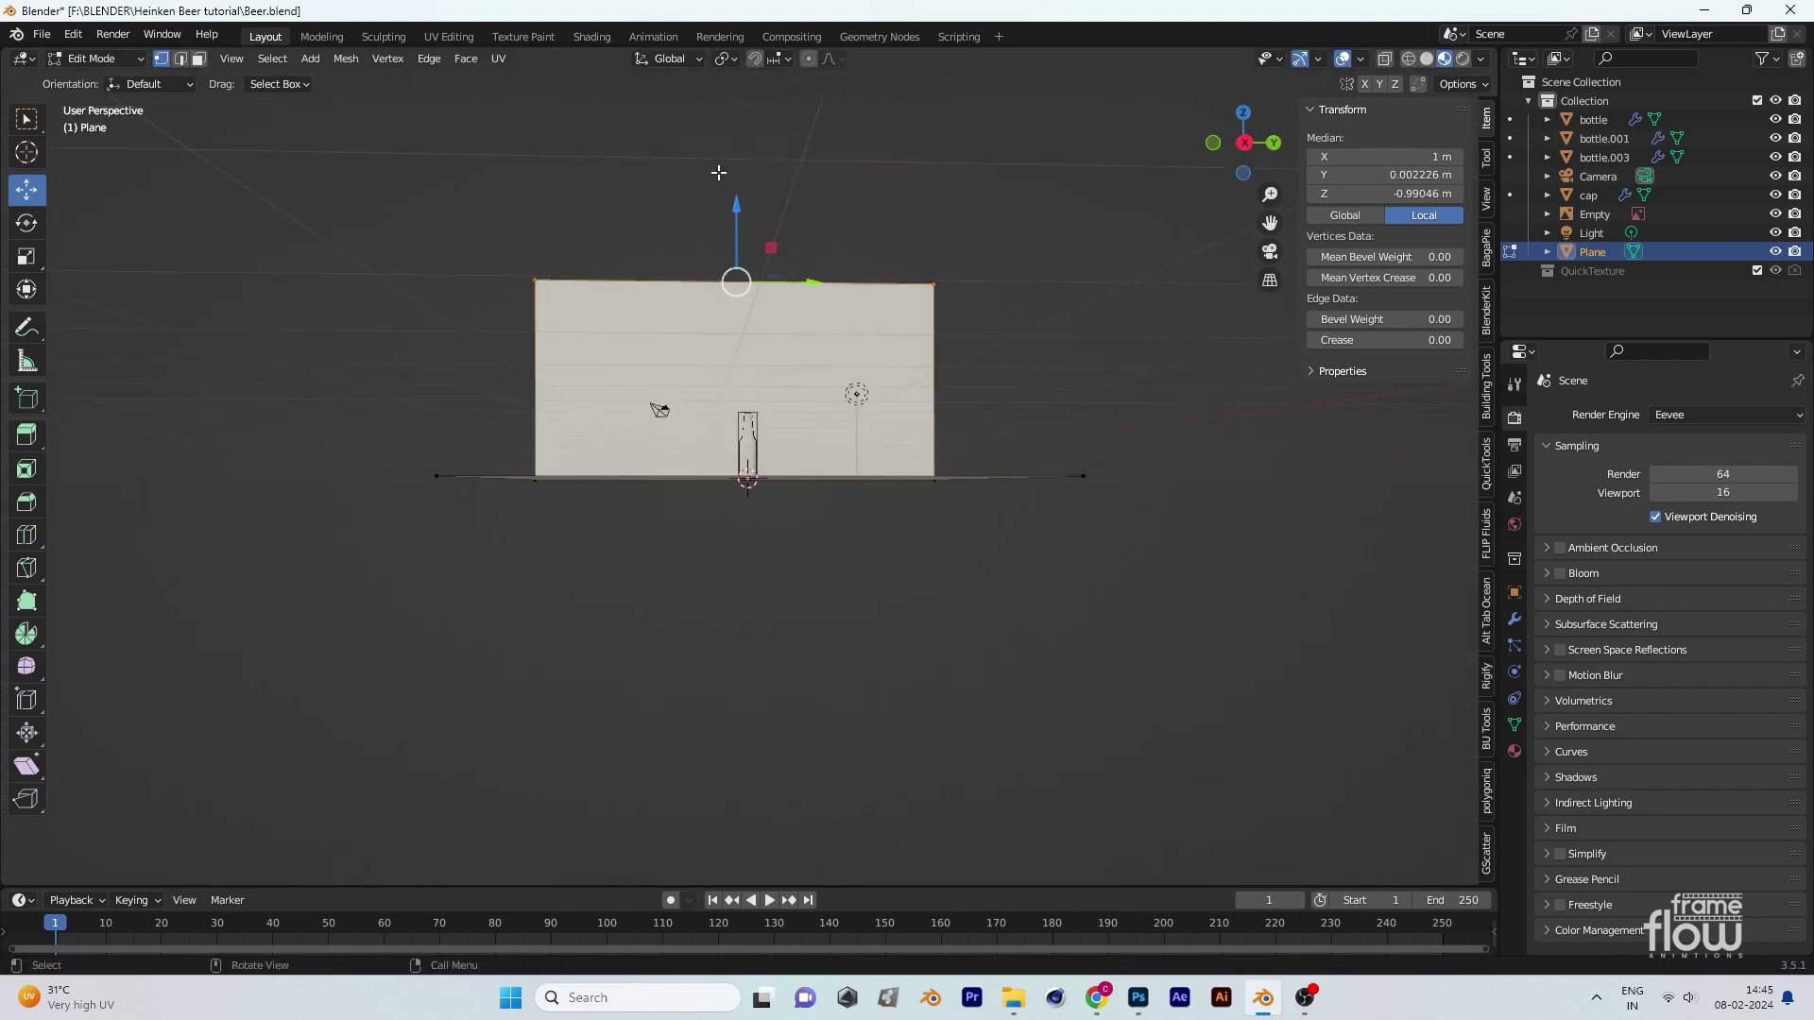
pyautogui.press('KP_3')
pyautogui.click(762, 117)
pyautogui.moveTo(762, 117)
pyautogui.mouseDown(button='middle')
pyautogui.moveTo(472, 604)
pyautogui.moveTo(605, 491)
pyautogui.mouseUp(button='middle')
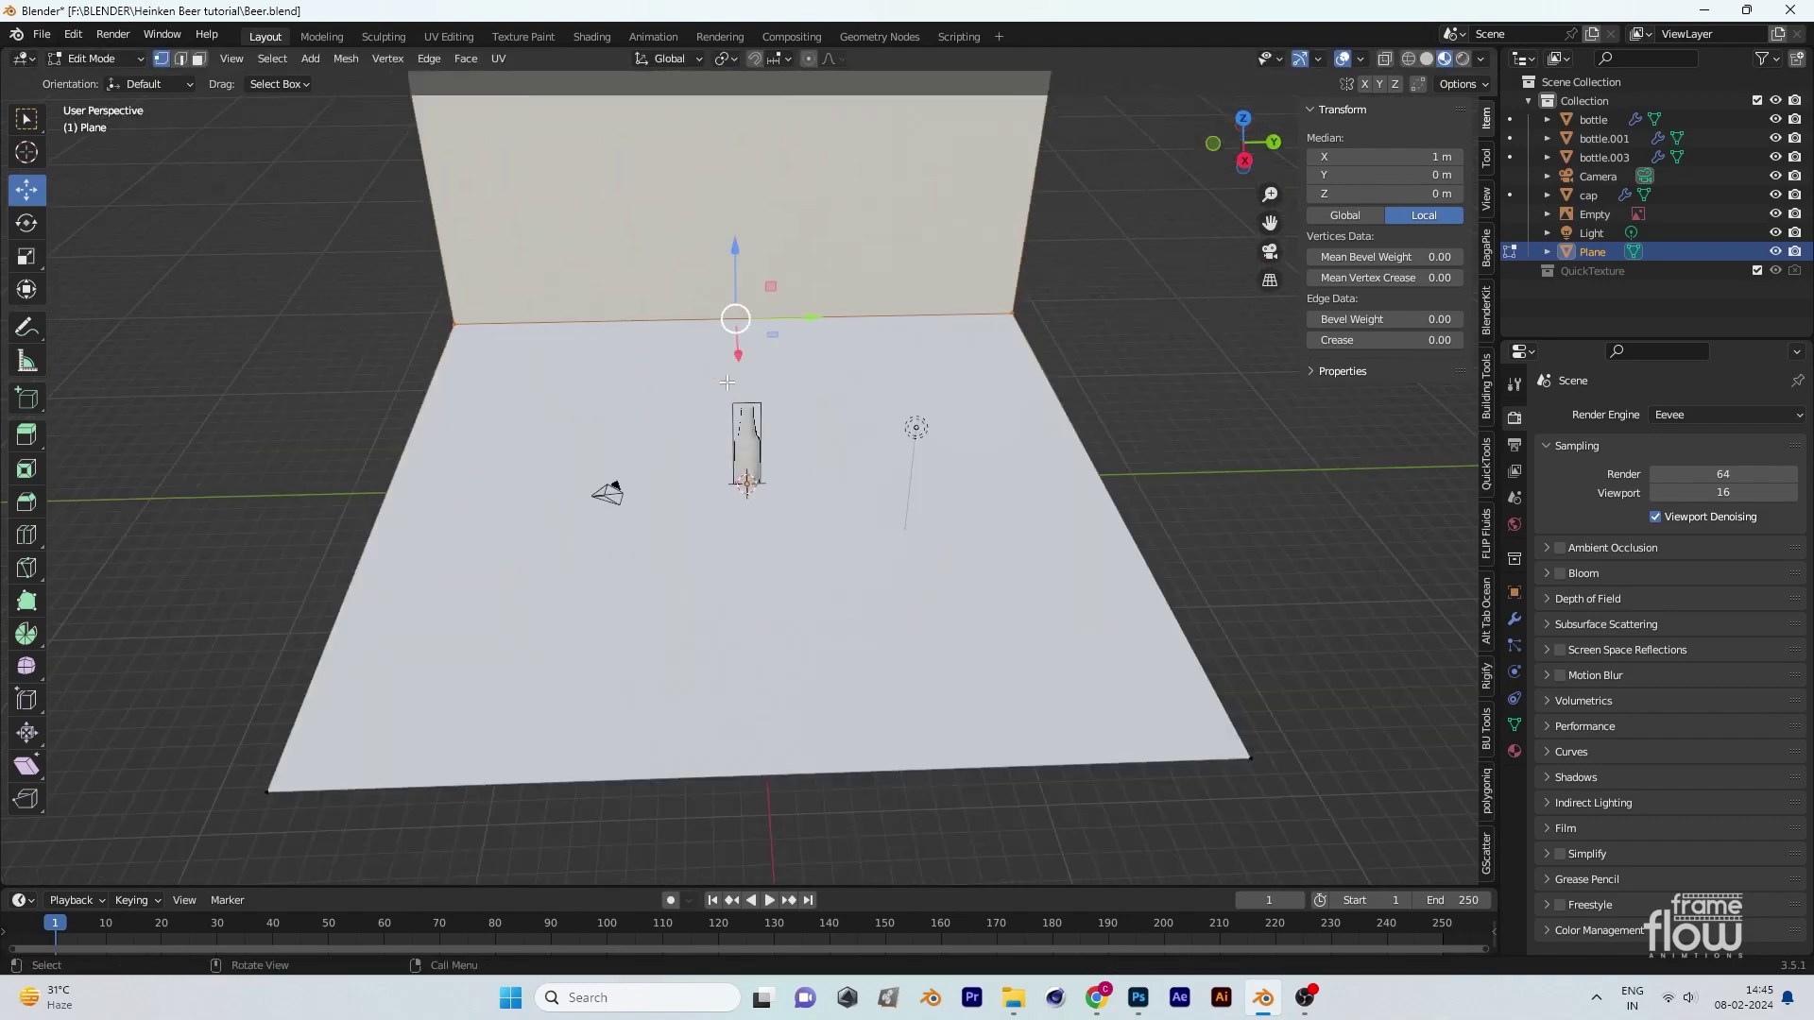
# Step: Bevel the floor-to-wall corner edge with 30 segments and leave Edit Mode
pyautogui.hotkey('ctrl', 'b')
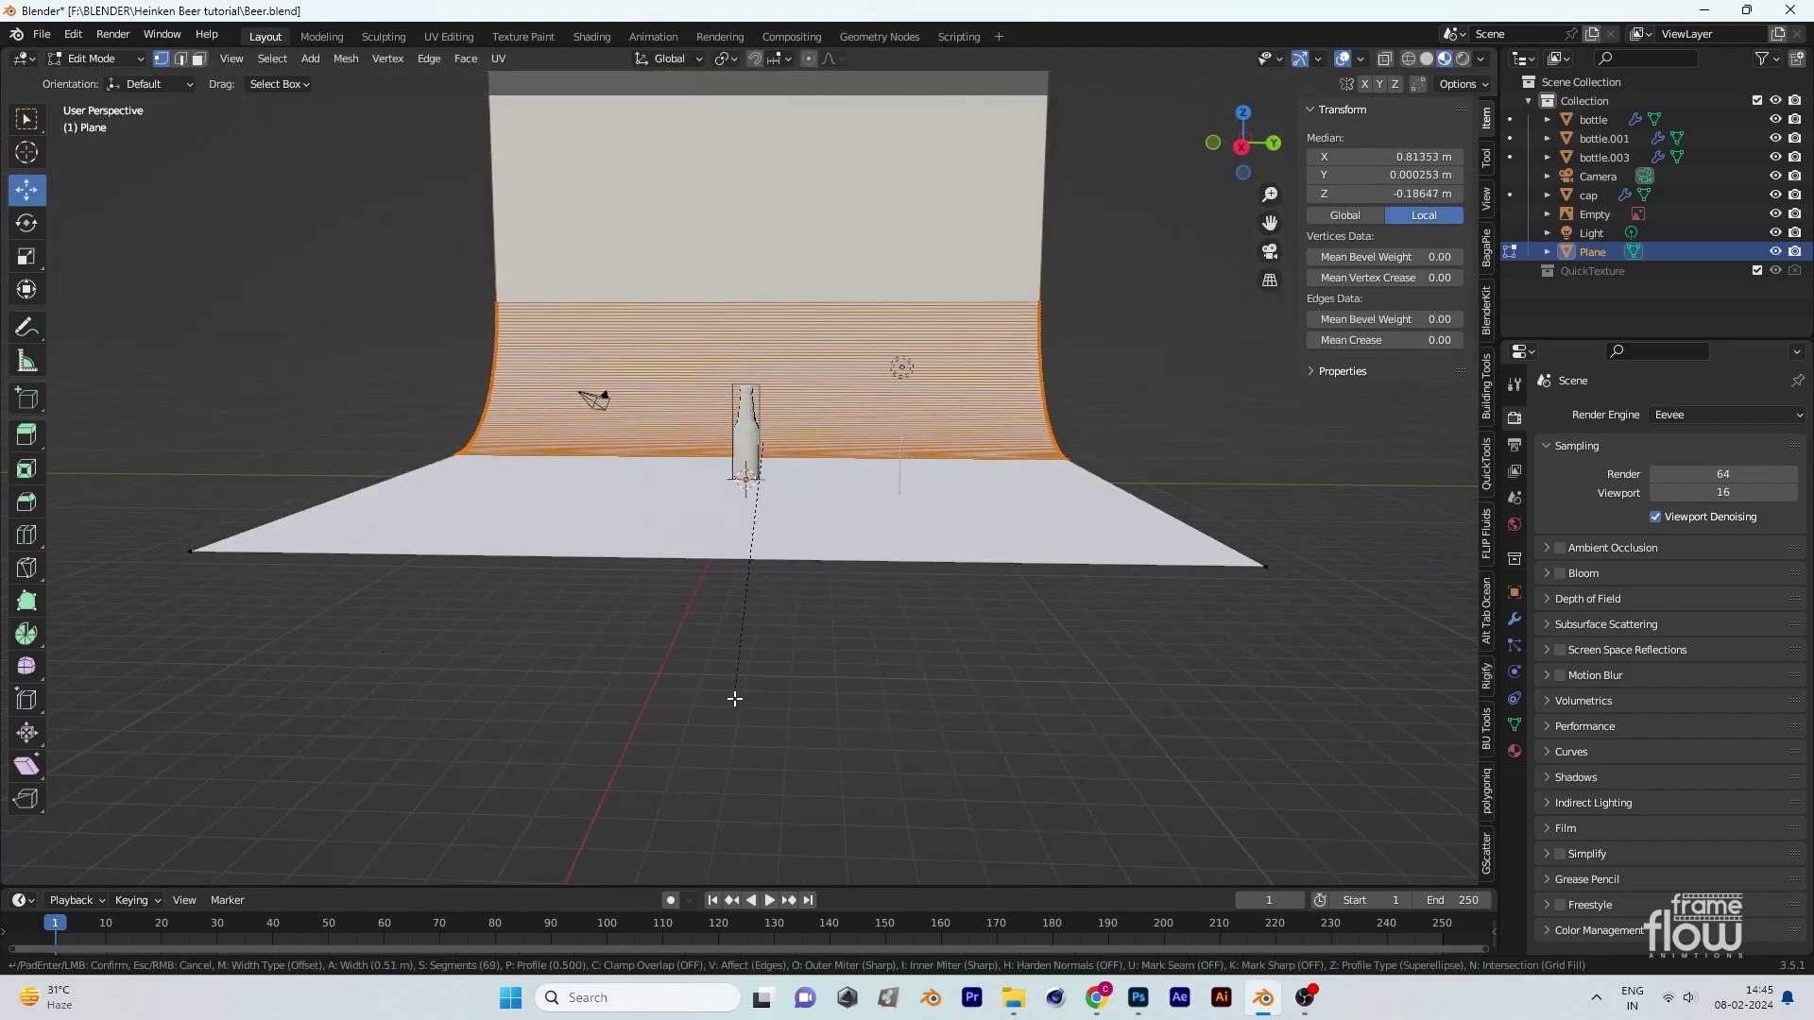
pyautogui.click(733, 700)
pyautogui.scroll(5, 283, 202)
pyautogui.scroll(2, 98, 64)
pyautogui.press('Tab')
# Step: Move the bottle group vertically and zoom out to see the whole backdrop
pyautogui.click(734, 320)
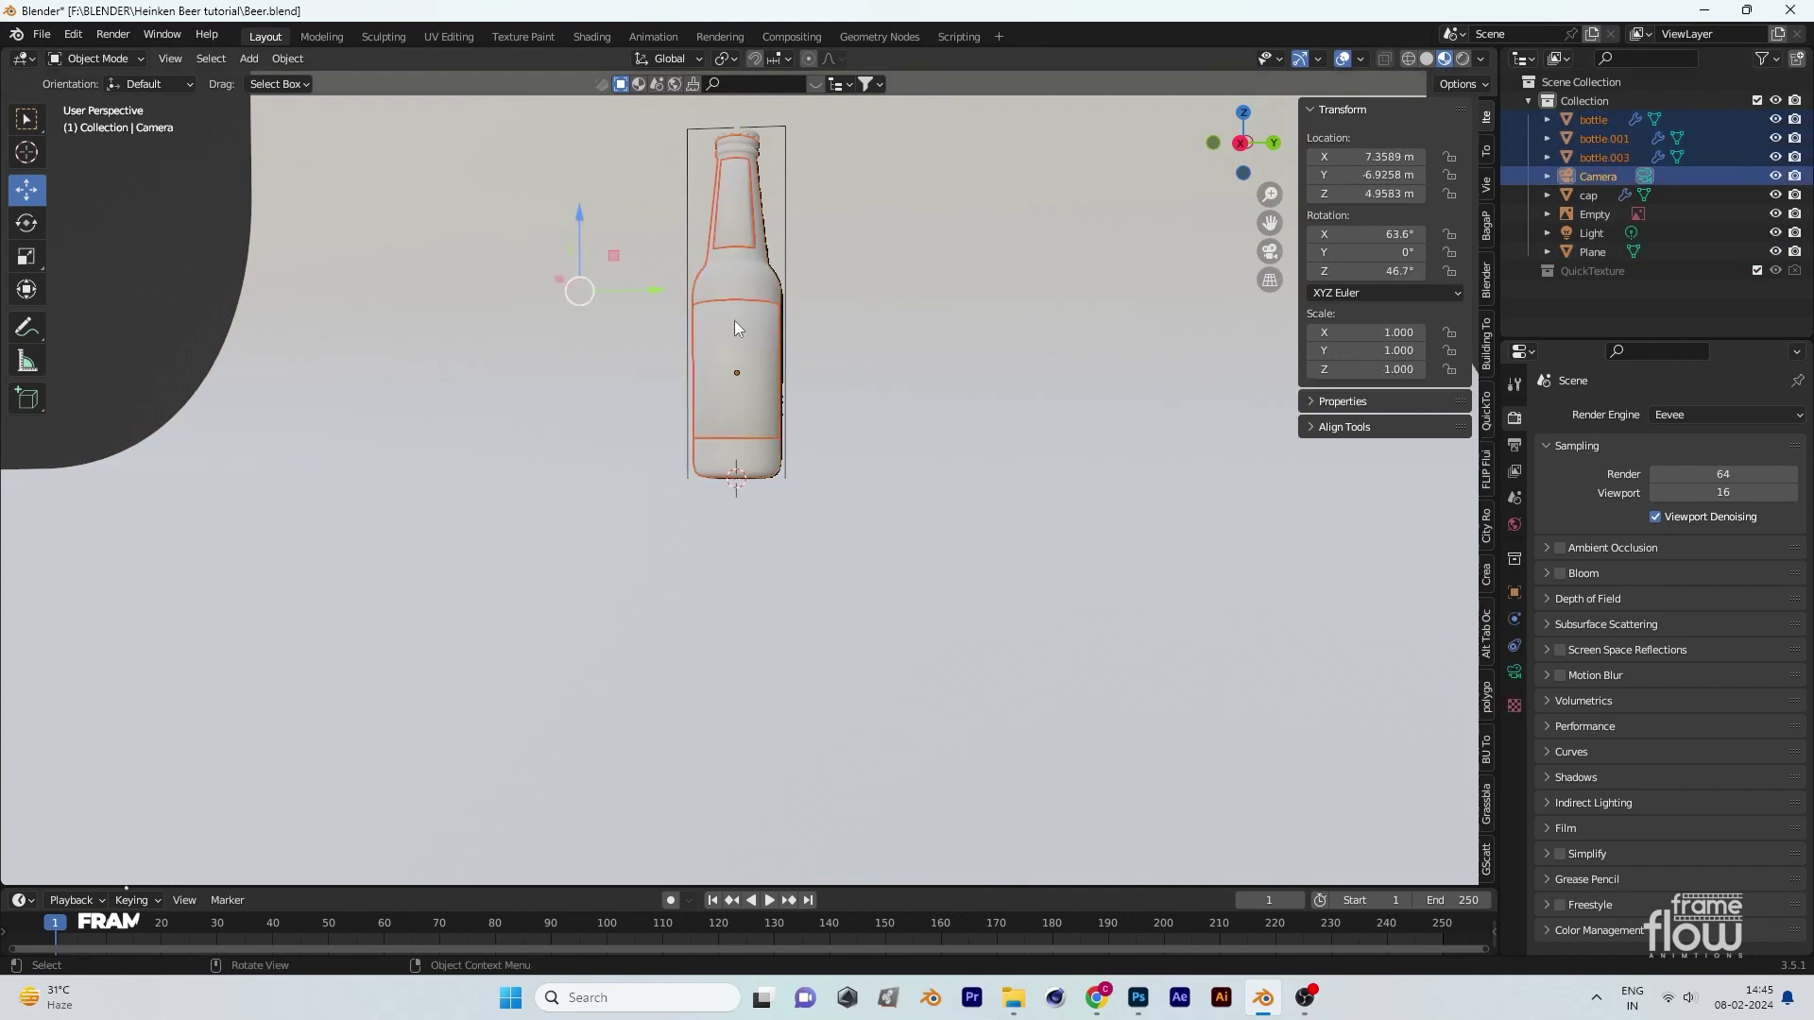
pyautogui.press('g')
pyautogui.press('z')
pyautogui.click(623, 186)
pyautogui.scroll(-6, 900, 466)
pyautogui.moveTo(899, 467); pyautogui.dragTo(909, 640, button='middle')
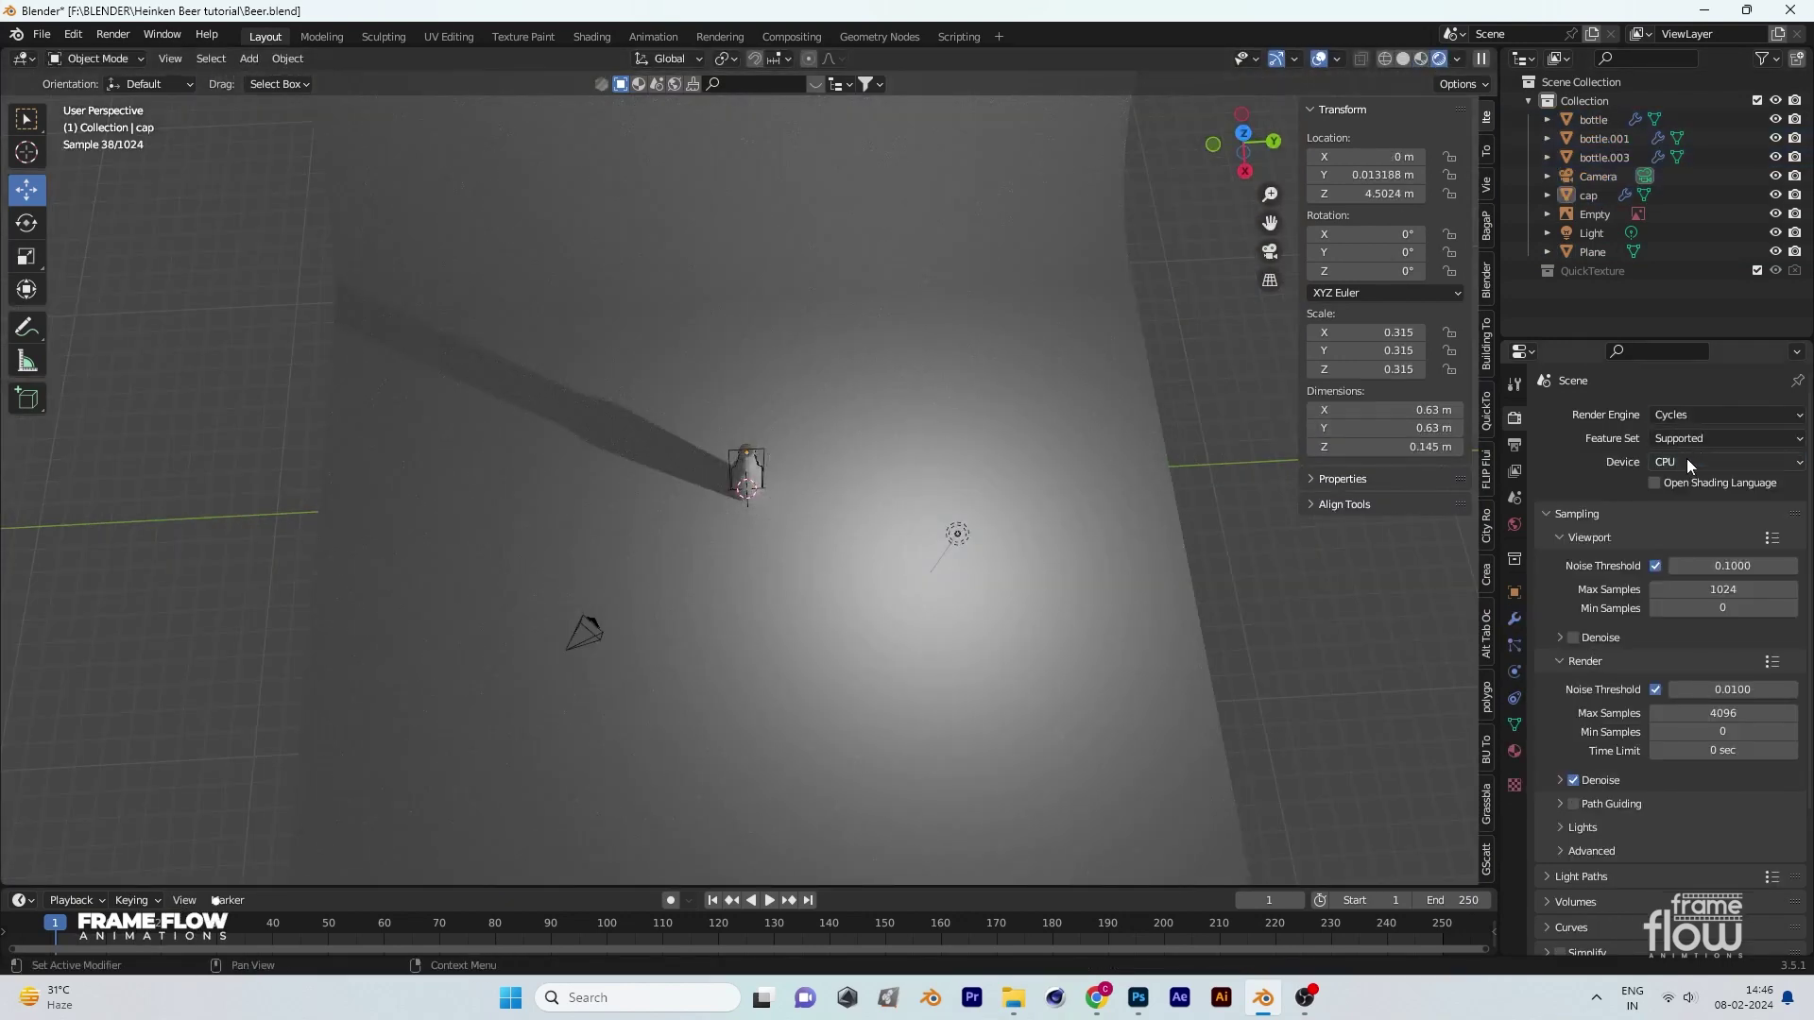
# Step: Render on GPU Compute in Cycles and delete the default light
pyautogui.click(1686, 463)
pyautogui.click(1686, 483)
pyautogui.click(954, 535)
pyautogui.press('Delete')
# Step: Add an enlarged area light above the bottle
pyautogui.hotkey('shift', 'a')
pyautogui.click(850, 821)
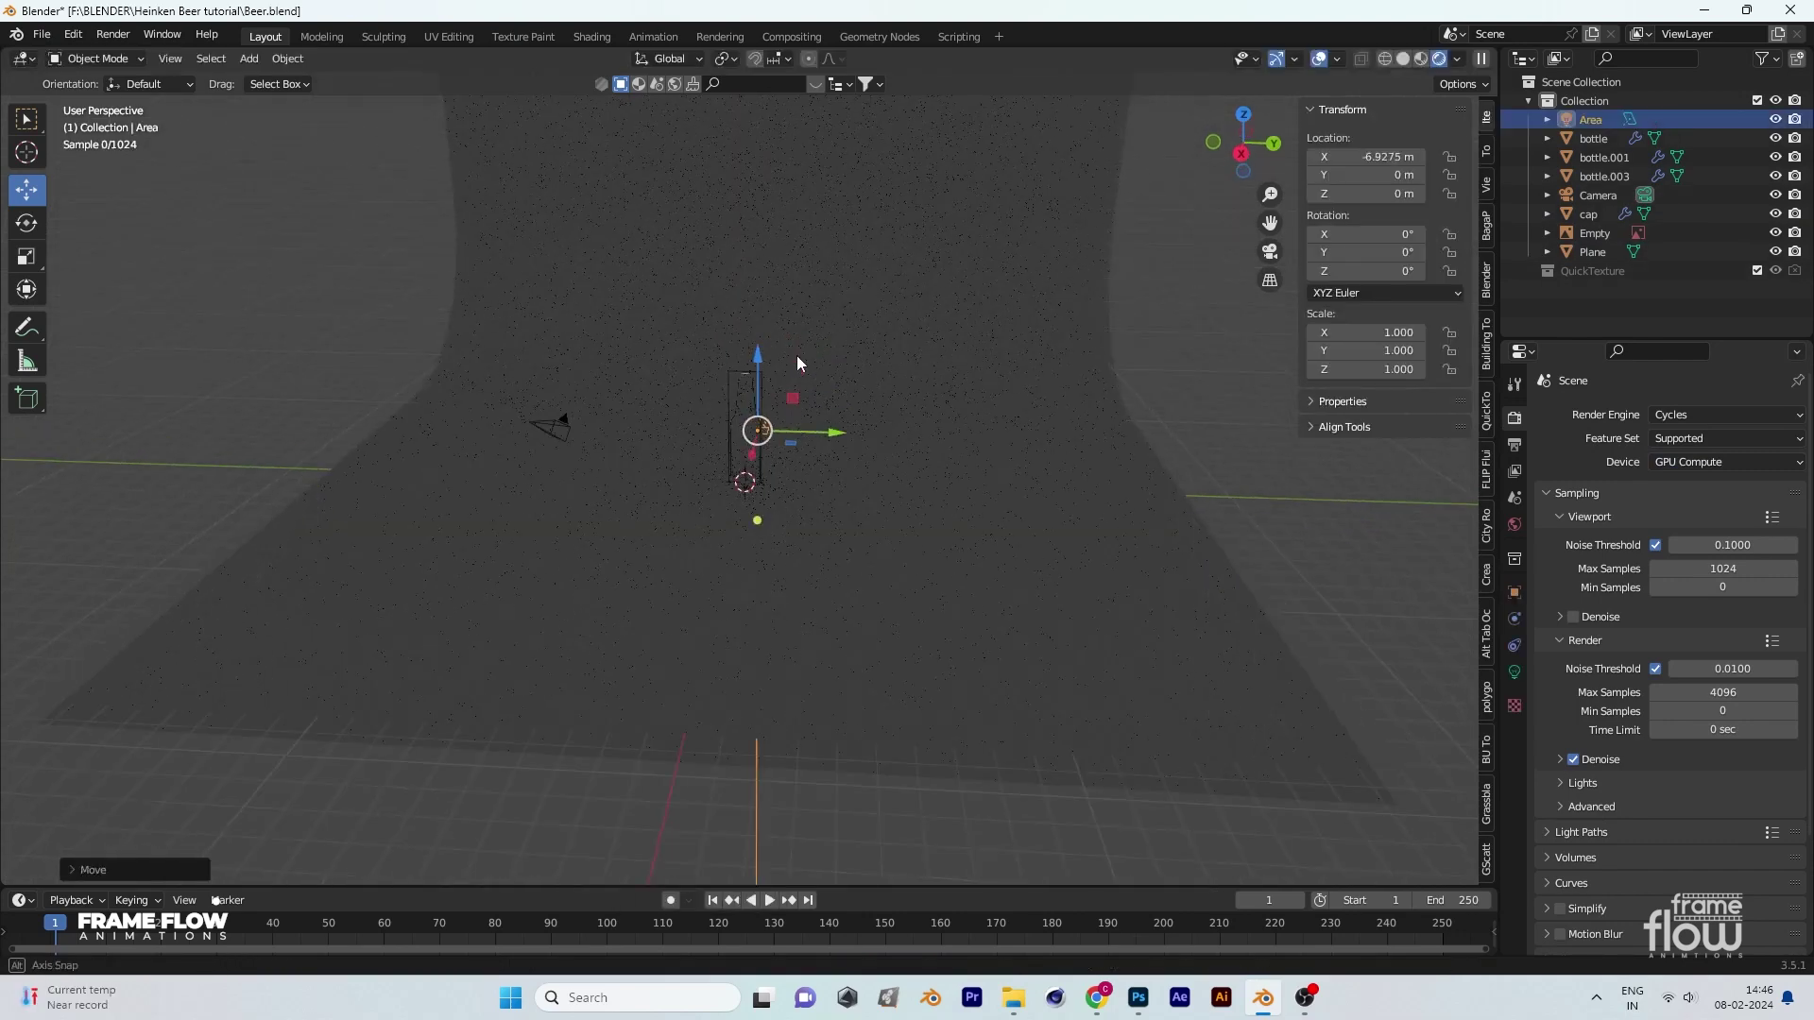
pyautogui.moveTo(756, 357); pyautogui.dragTo(746, 267)
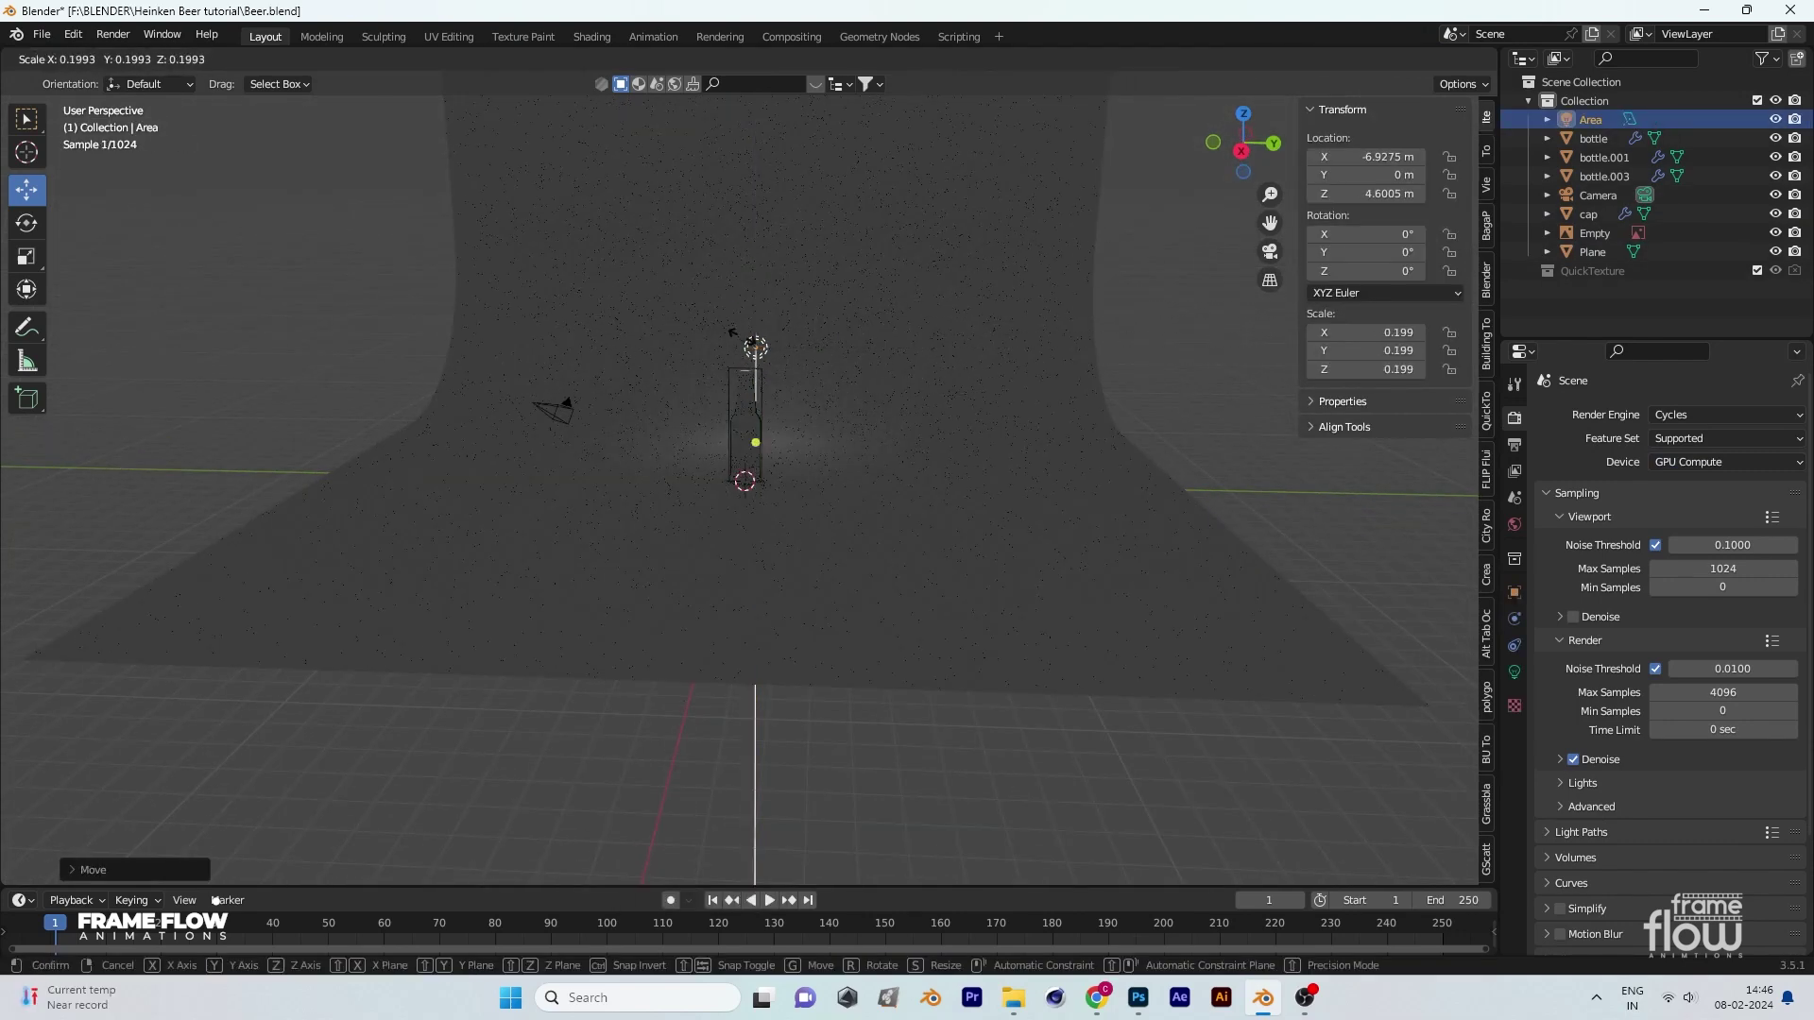
pyautogui.click(863, 628)
pyautogui.click(1515, 671)
# Step: Angle the area light toward the bottle and place it on the bottle's left
pyautogui.press('Return')
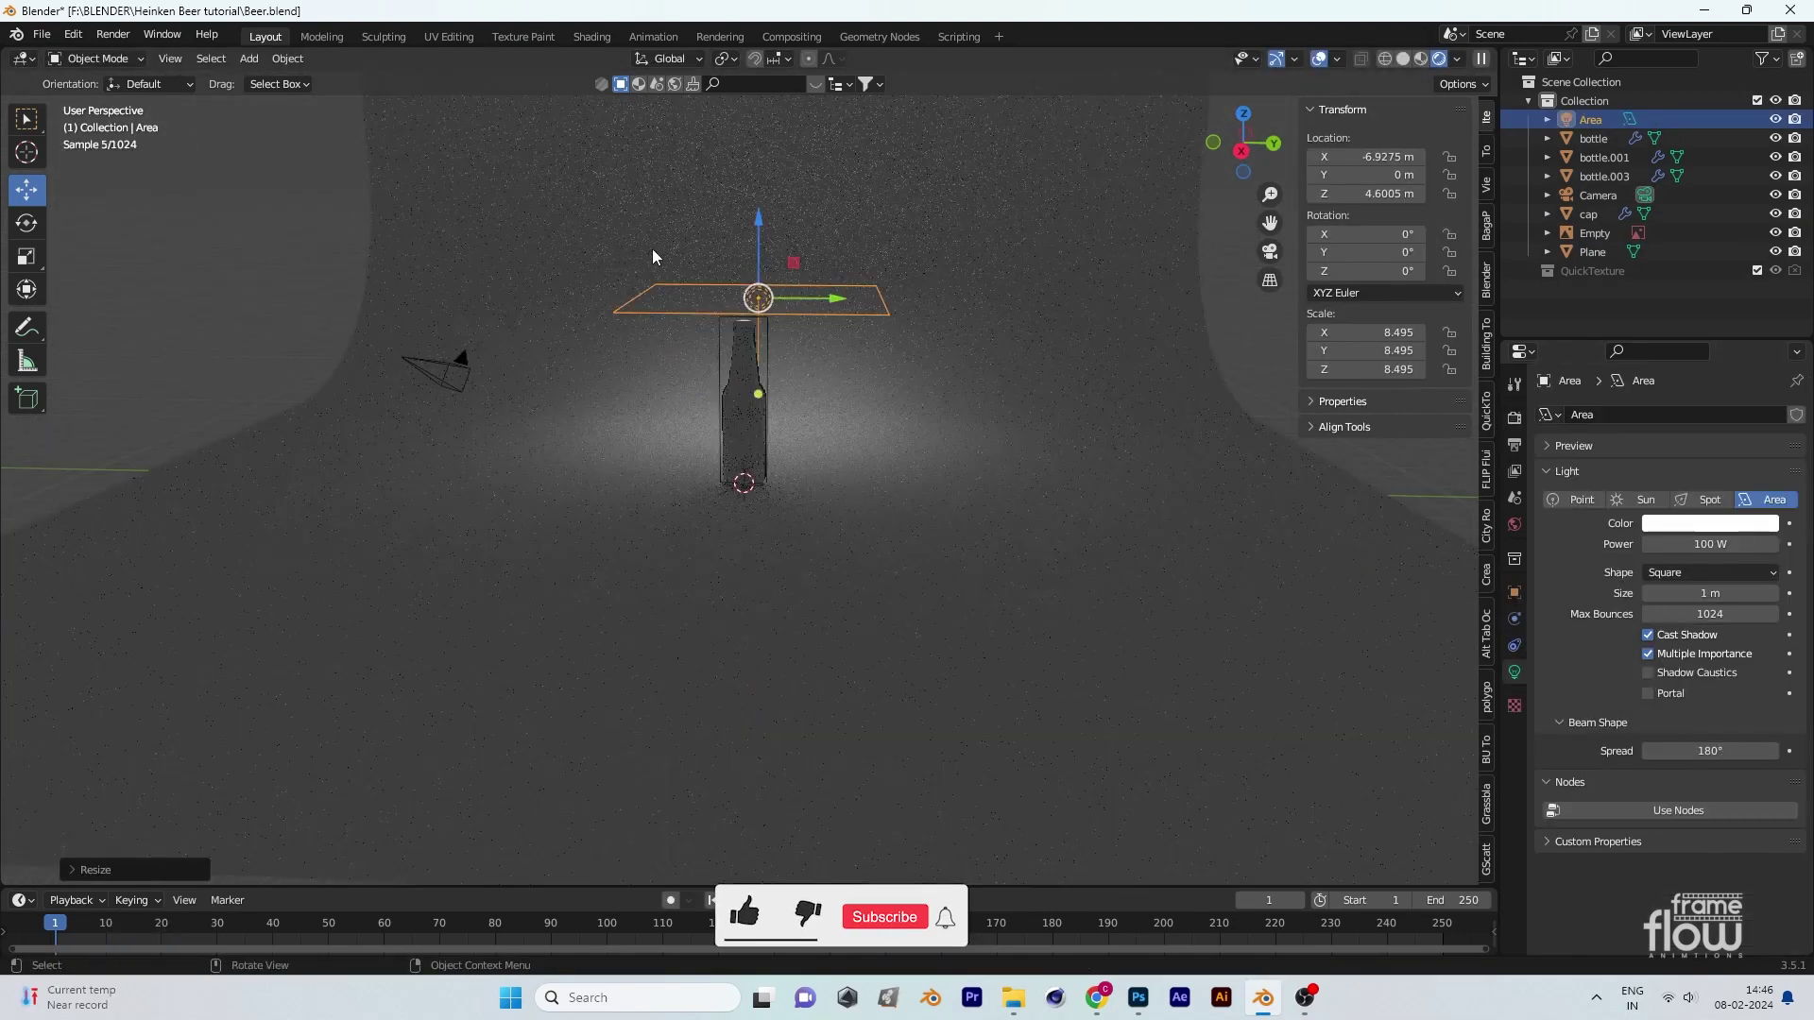
pyautogui.moveTo(652, 248); pyautogui.dragTo(898, 520, button='middle')
pyautogui.press('r')
pyautogui.click(722, 536)
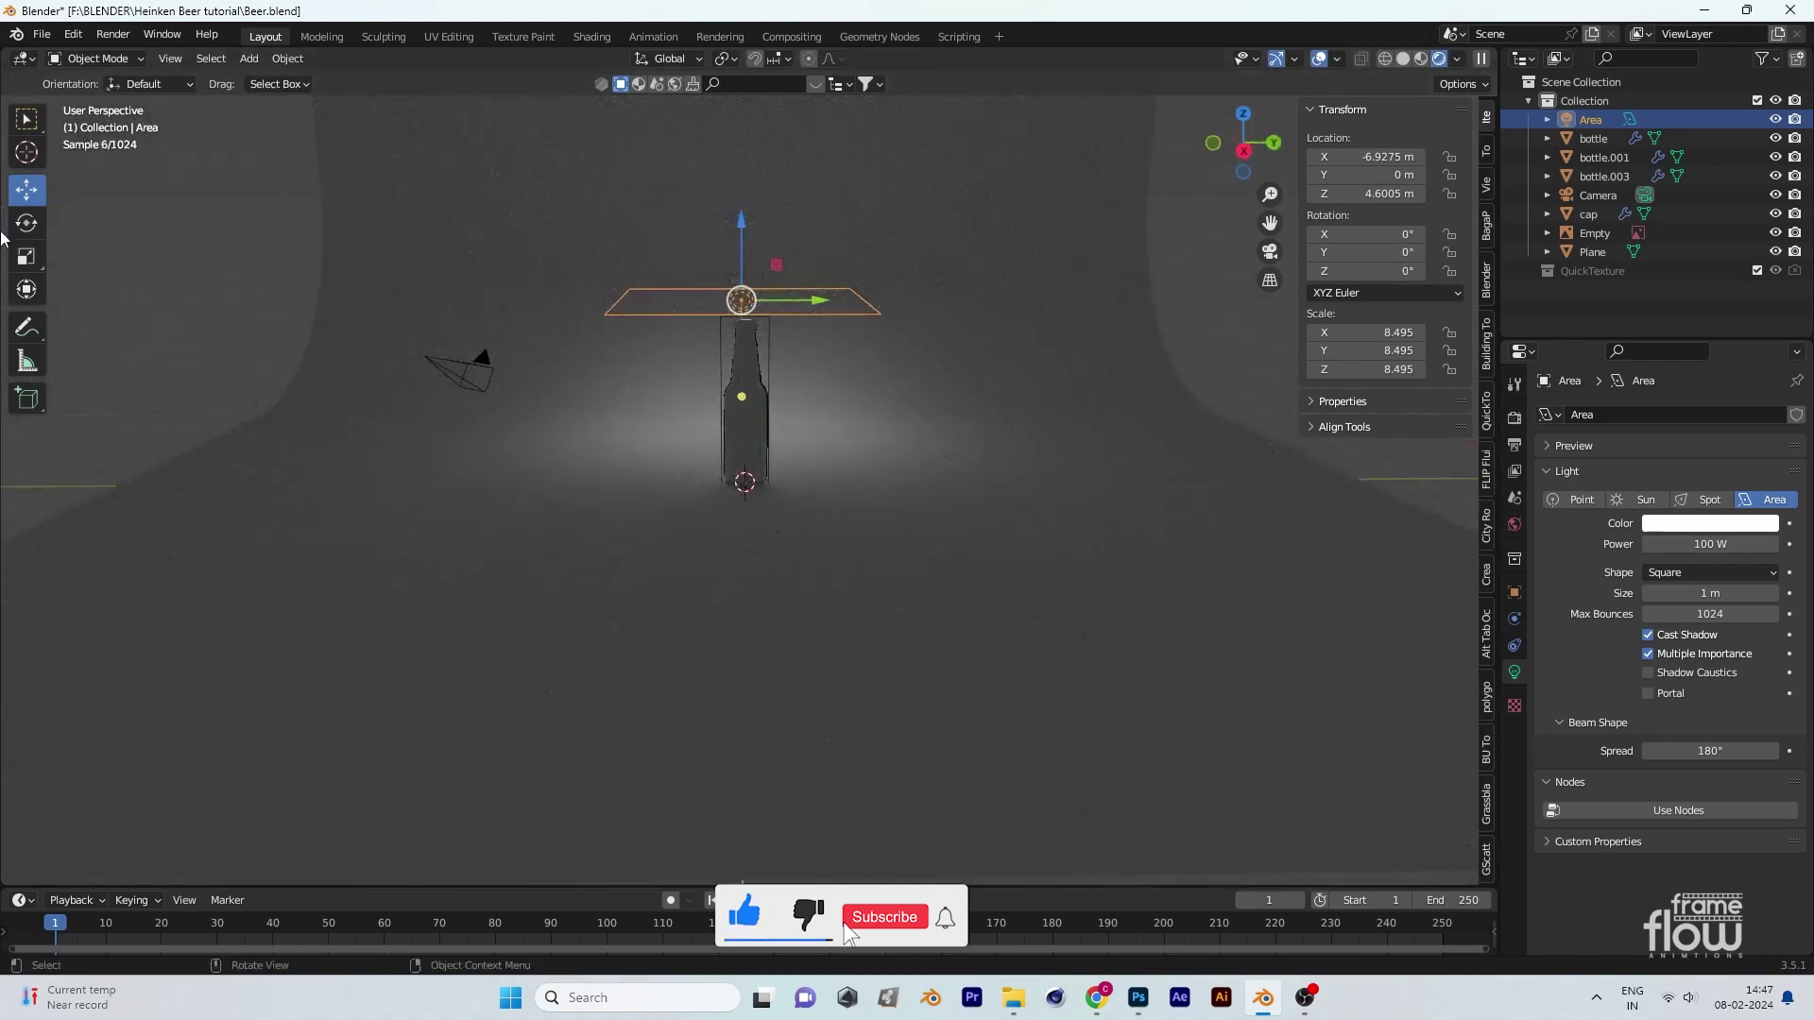
pyautogui.click(26, 223)
pyautogui.moveTo(529, 247); pyautogui.dragTo(191, 203)
pyautogui.click(27, 190)
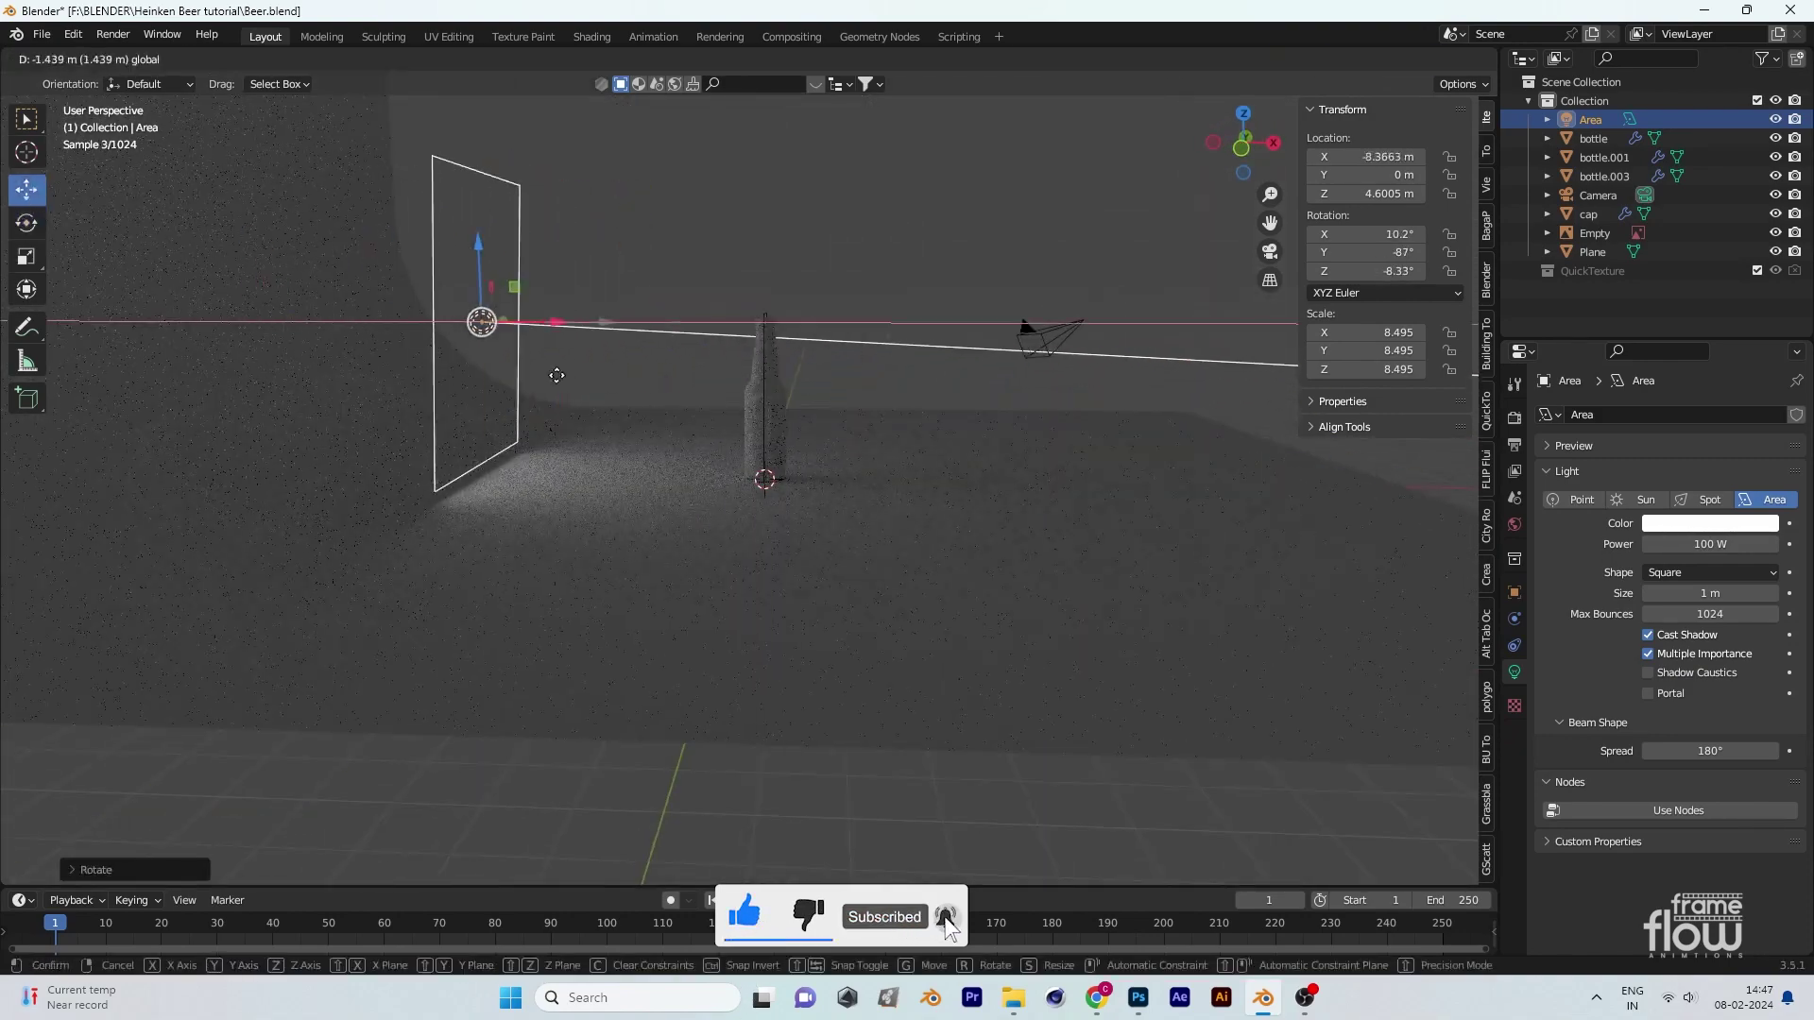
pyautogui.moveTo(191, 203); pyautogui.dragTo(586, 603, button='middle')
# Step: Set the area light's power to 1000 W and duplicate it
pyautogui.press('Return')
pyautogui.moveTo(945, 567); pyautogui.dragTo(1101, 567, button='middle')
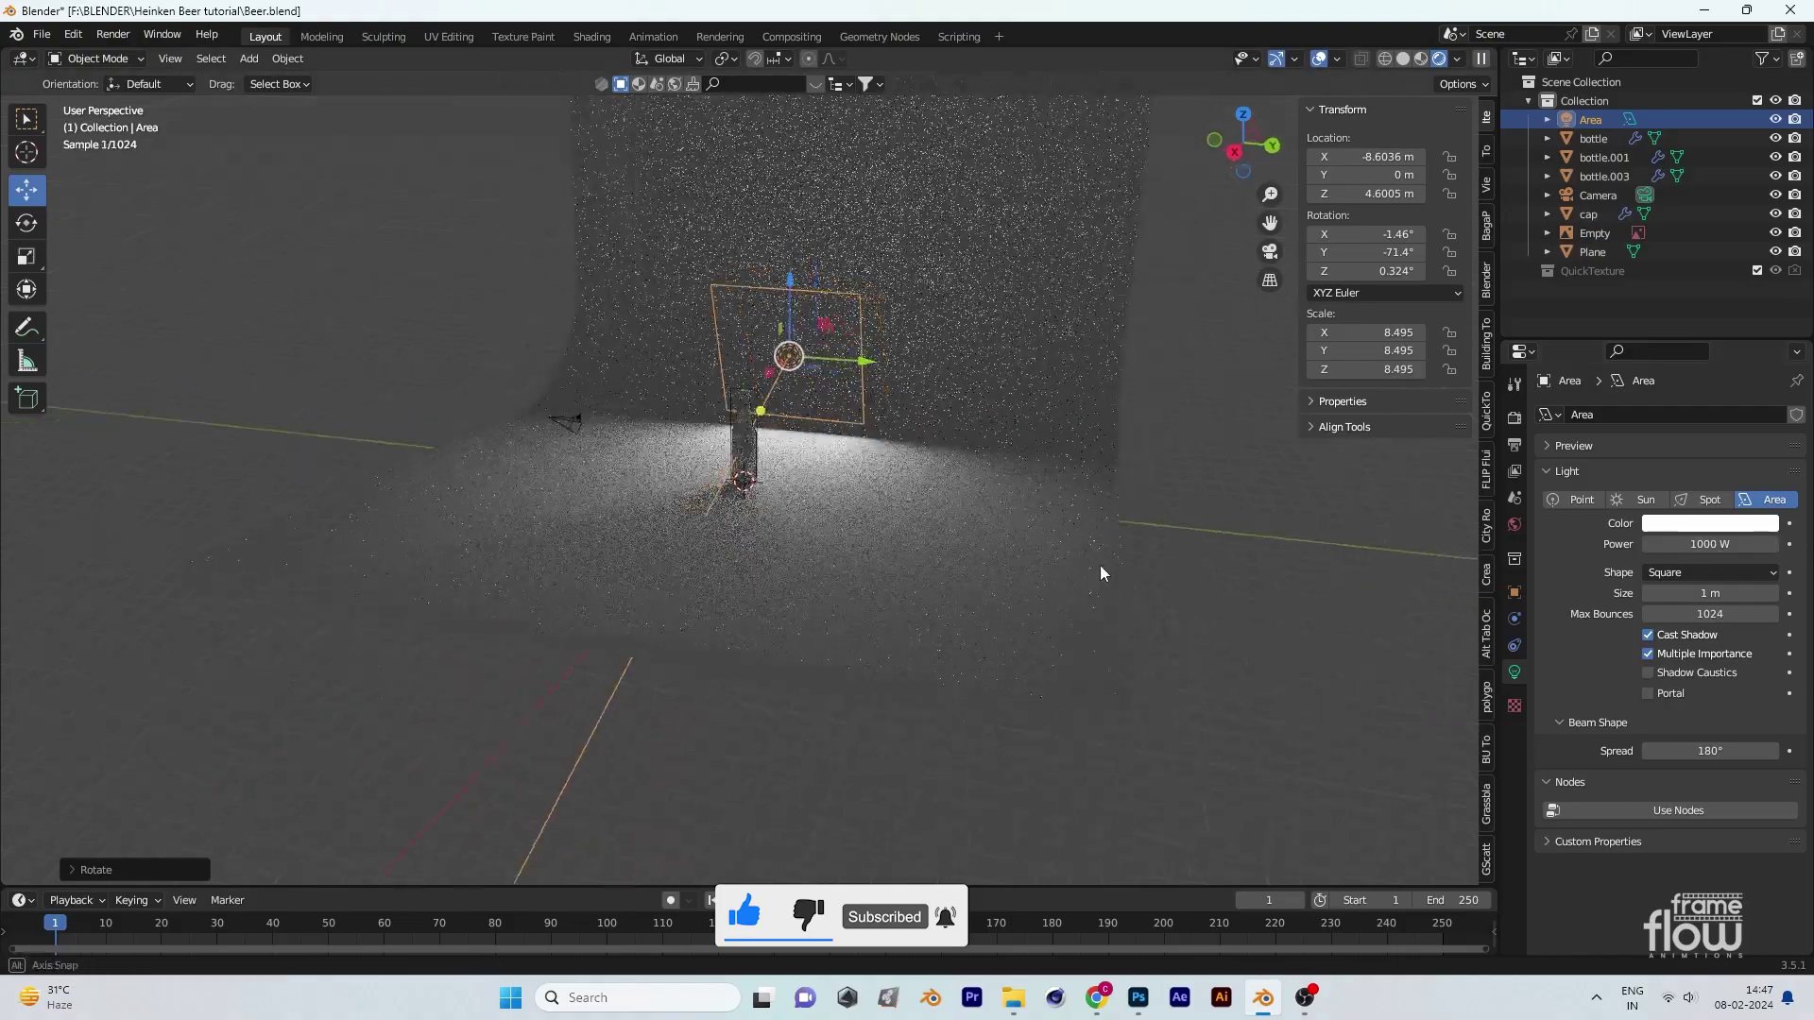
pyautogui.hotkey('shift', 'd')
# Step: Rotate the duplicated area light around to a new spot beside the bottle
pyautogui.press('r')
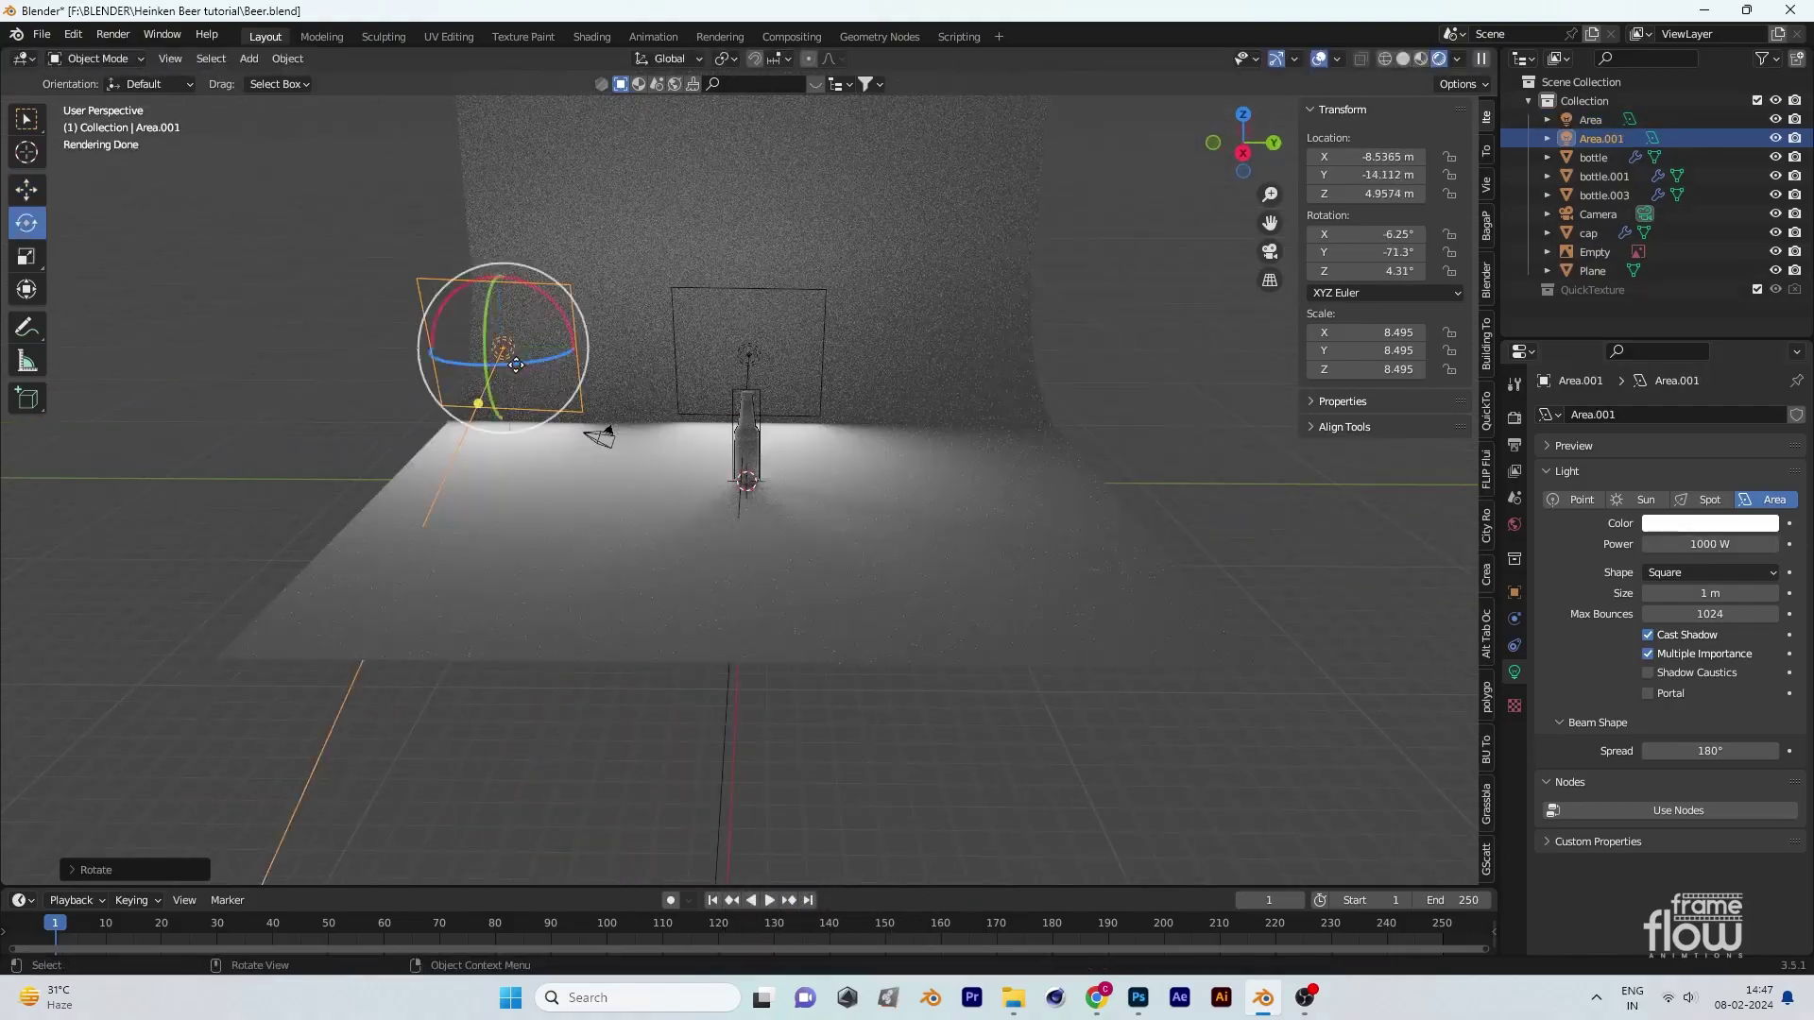
pyautogui.click(633, 336)
pyautogui.moveTo(633, 336)
pyautogui.mouseDown(button='middle')
pyautogui.moveTo(526, 416)
pyautogui.moveTo(565, 583)
pyautogui.mouseUp(button='middle')
# Step: Duplicate it again as a third light on the opposite side, facing the bottle
pyautogui.hotkey('shift', 'd')
pyautogui.press('r')
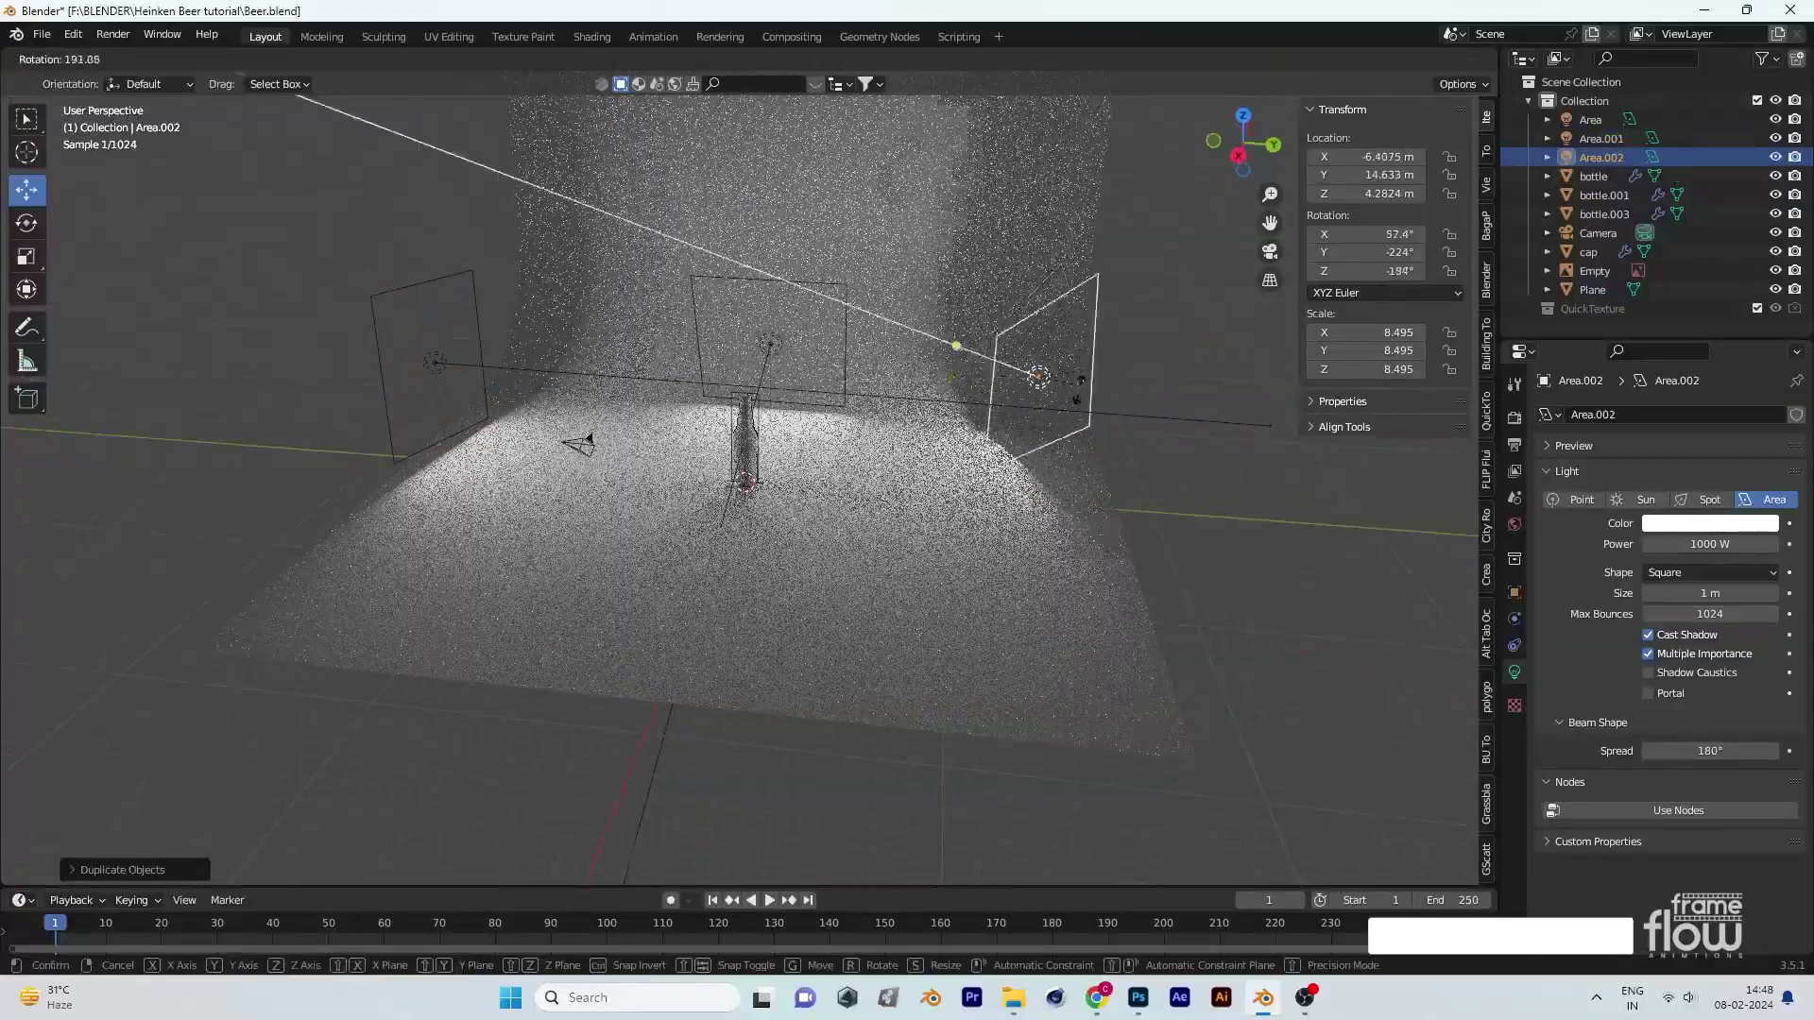
pyautogui.click(679, 304)
pyautogui.moveTo(679, 305)
pyautogui.mouseDown(button='middle')
pyautogui.moveTo(838, 417)
pyautogui.moveTo(923, 299)
pyautogui.mouseUp(button='middle')
pyautogui.hotkey('shift', 'space')
pyautogui.press('r')
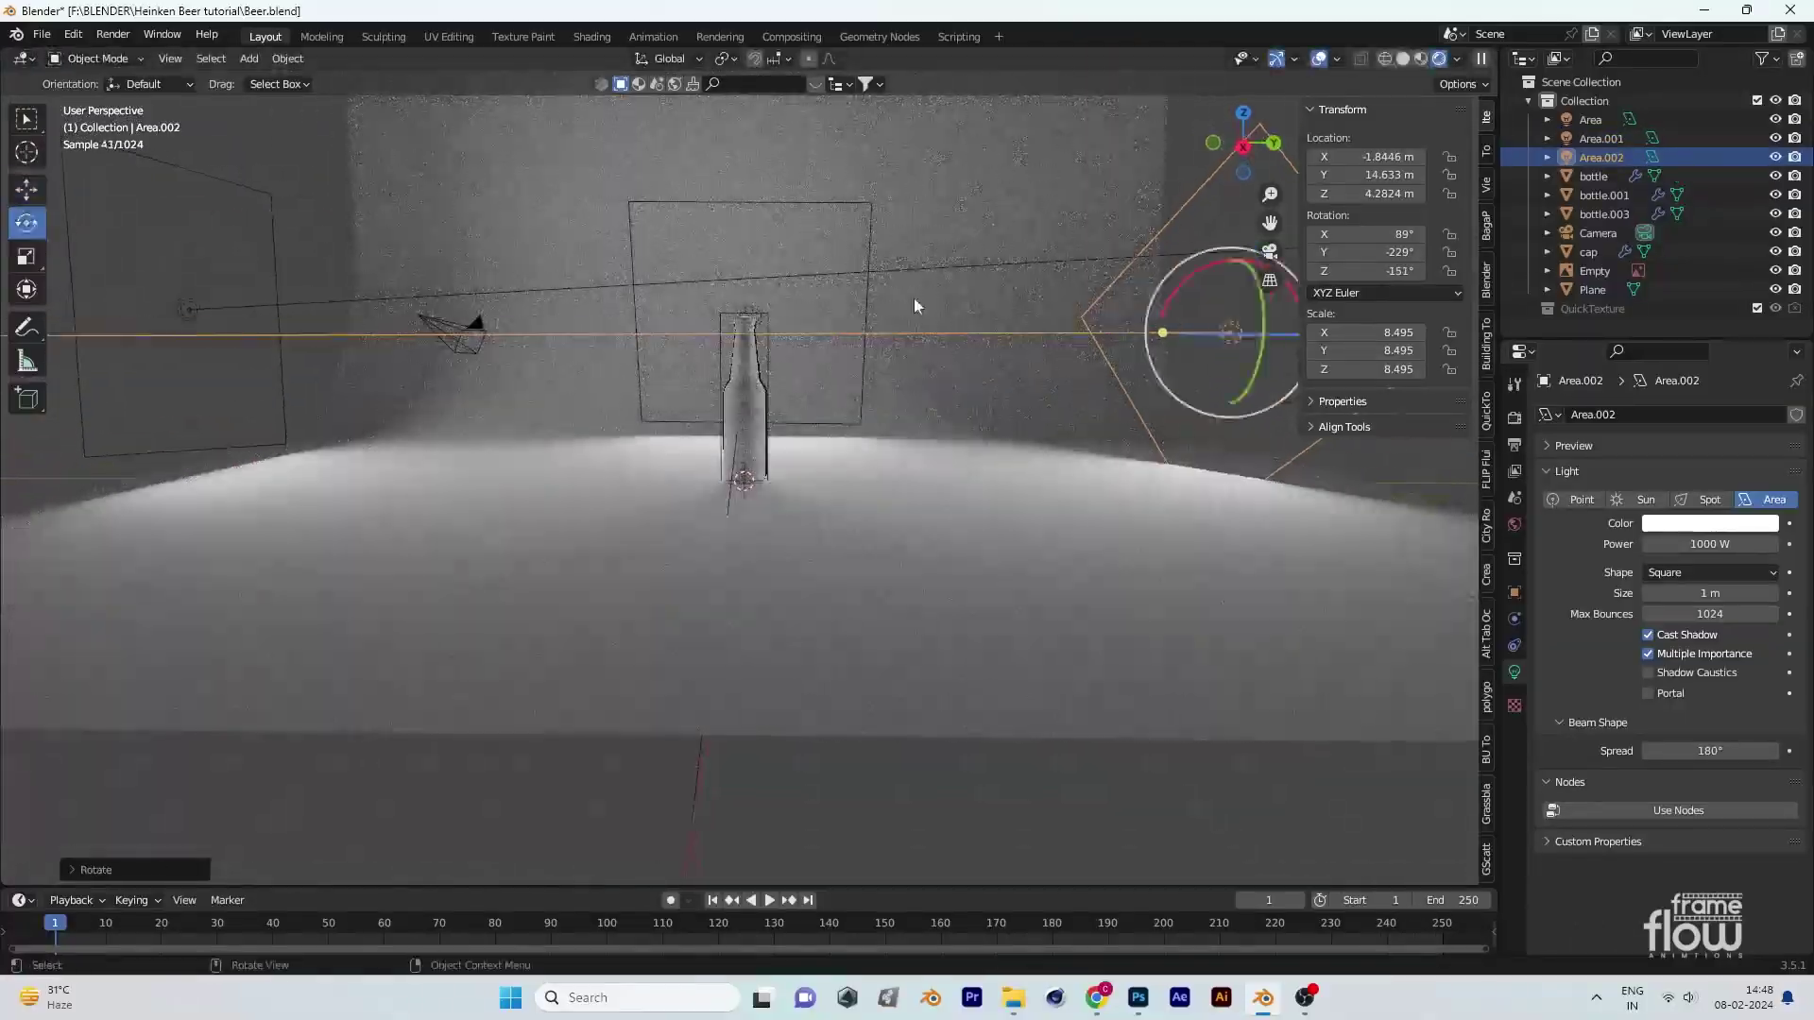
pyautogui.moveTo(1194, 292); pyautogui.dragTo(1145, 312)
pyautogui.moveTo(1145, 312); pyautogui.dragTo(750, 377, button='middle')
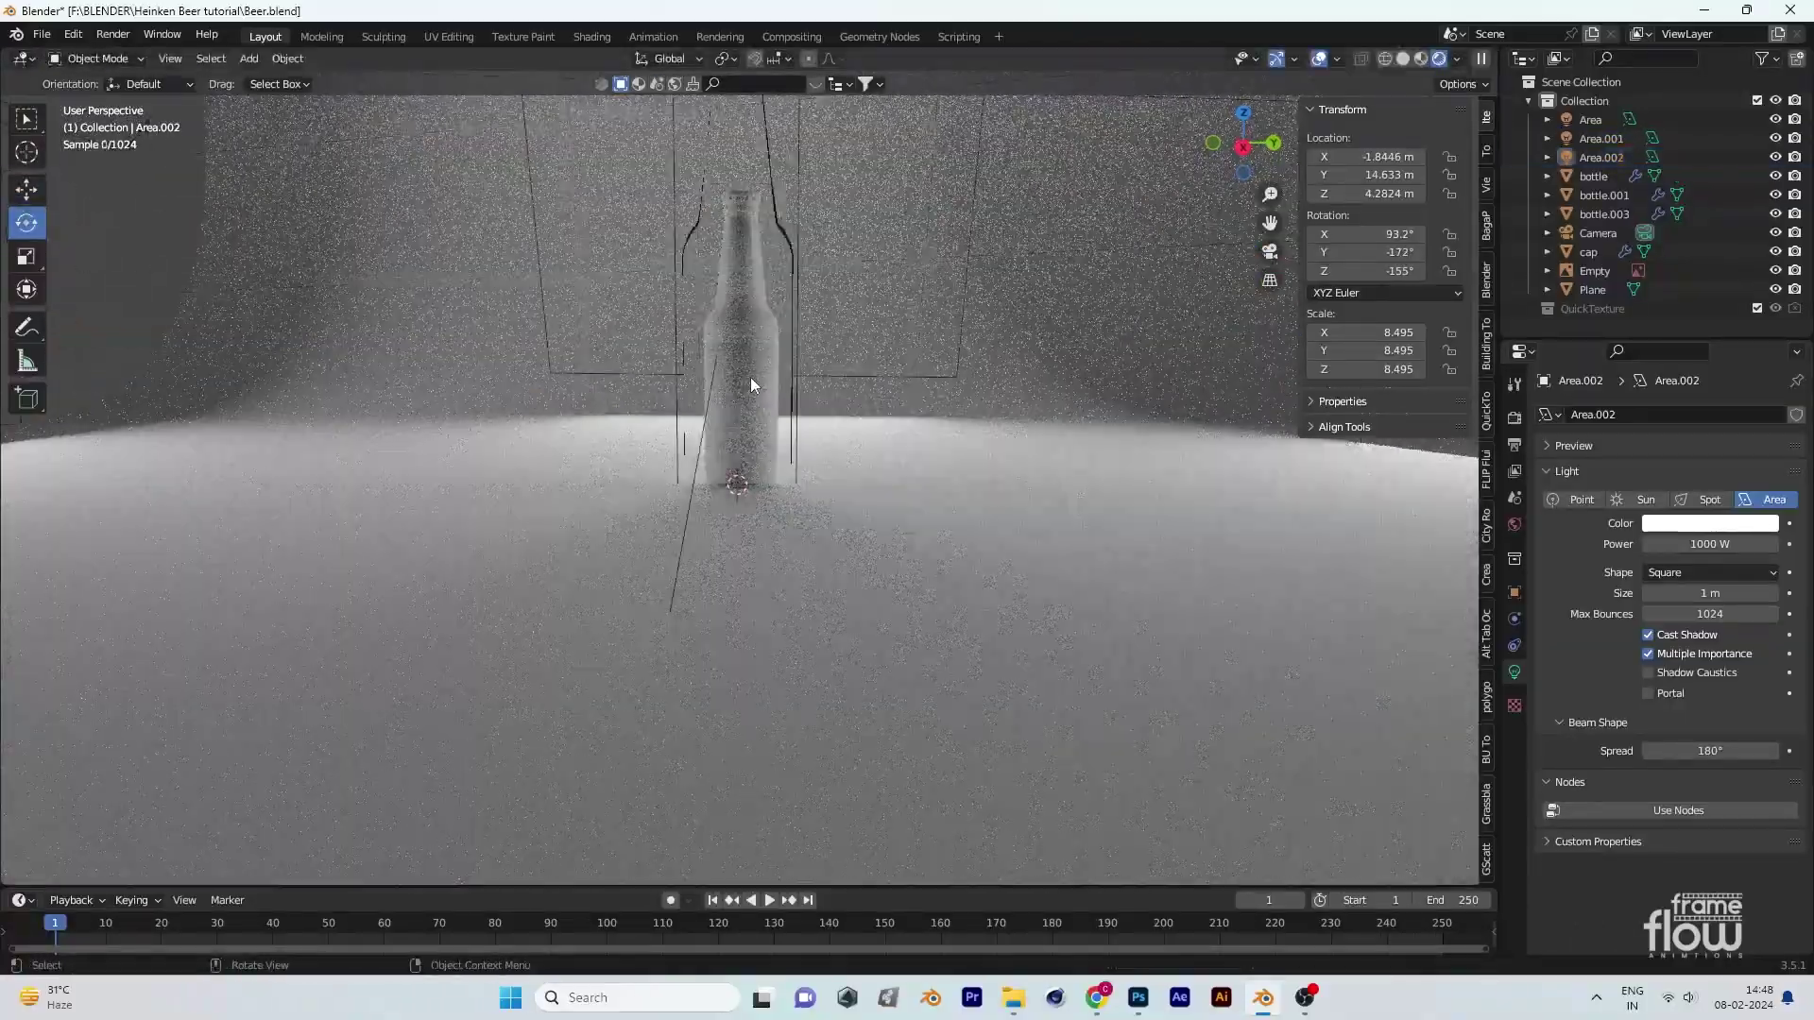
pyautogui.scroll(-4, 759, 507)
# Step: Add a large area light overhead, raised along Z and scaled up
pyautogui.hotkey('shift', 'a')
pyautogui.click(828, 557)
pyautogui.press('g')
pyautogui.press('z')
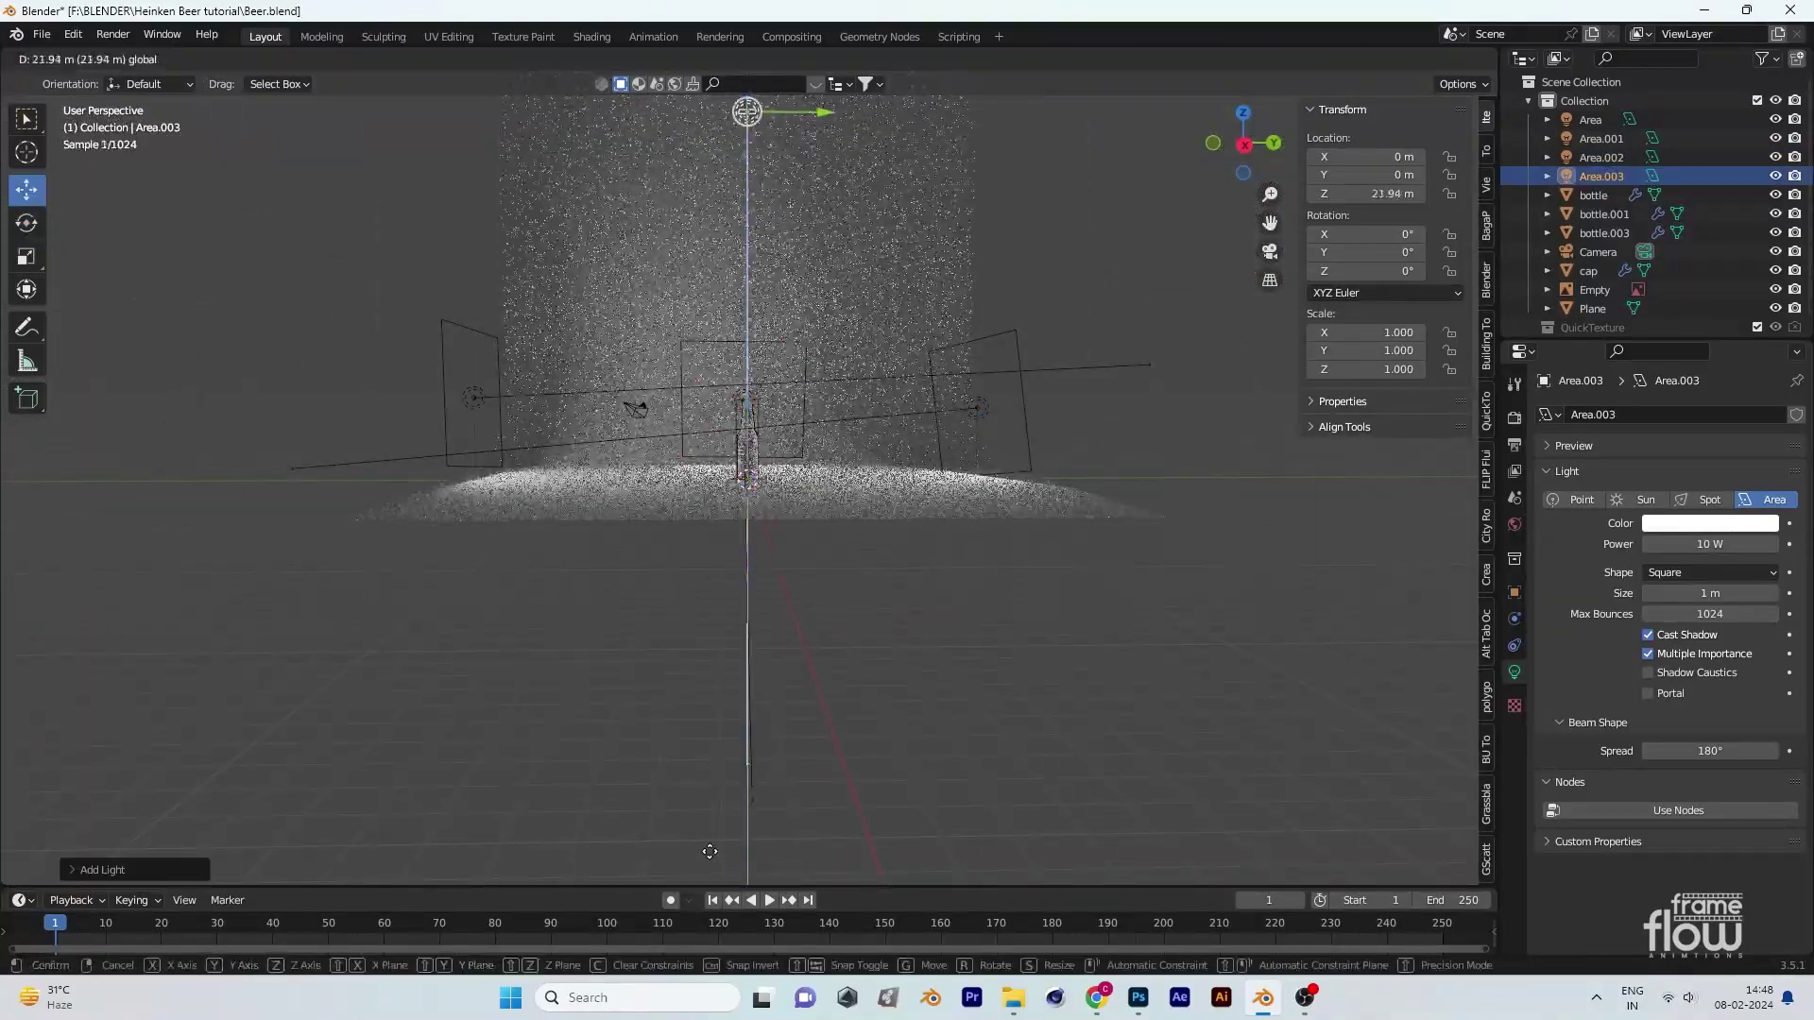
pyautogui.click(1039, 284)
pyautogui.press('s')
pyautogui.click(1406, 499)
pyautogui.press('g')
pyautogui.press('z')
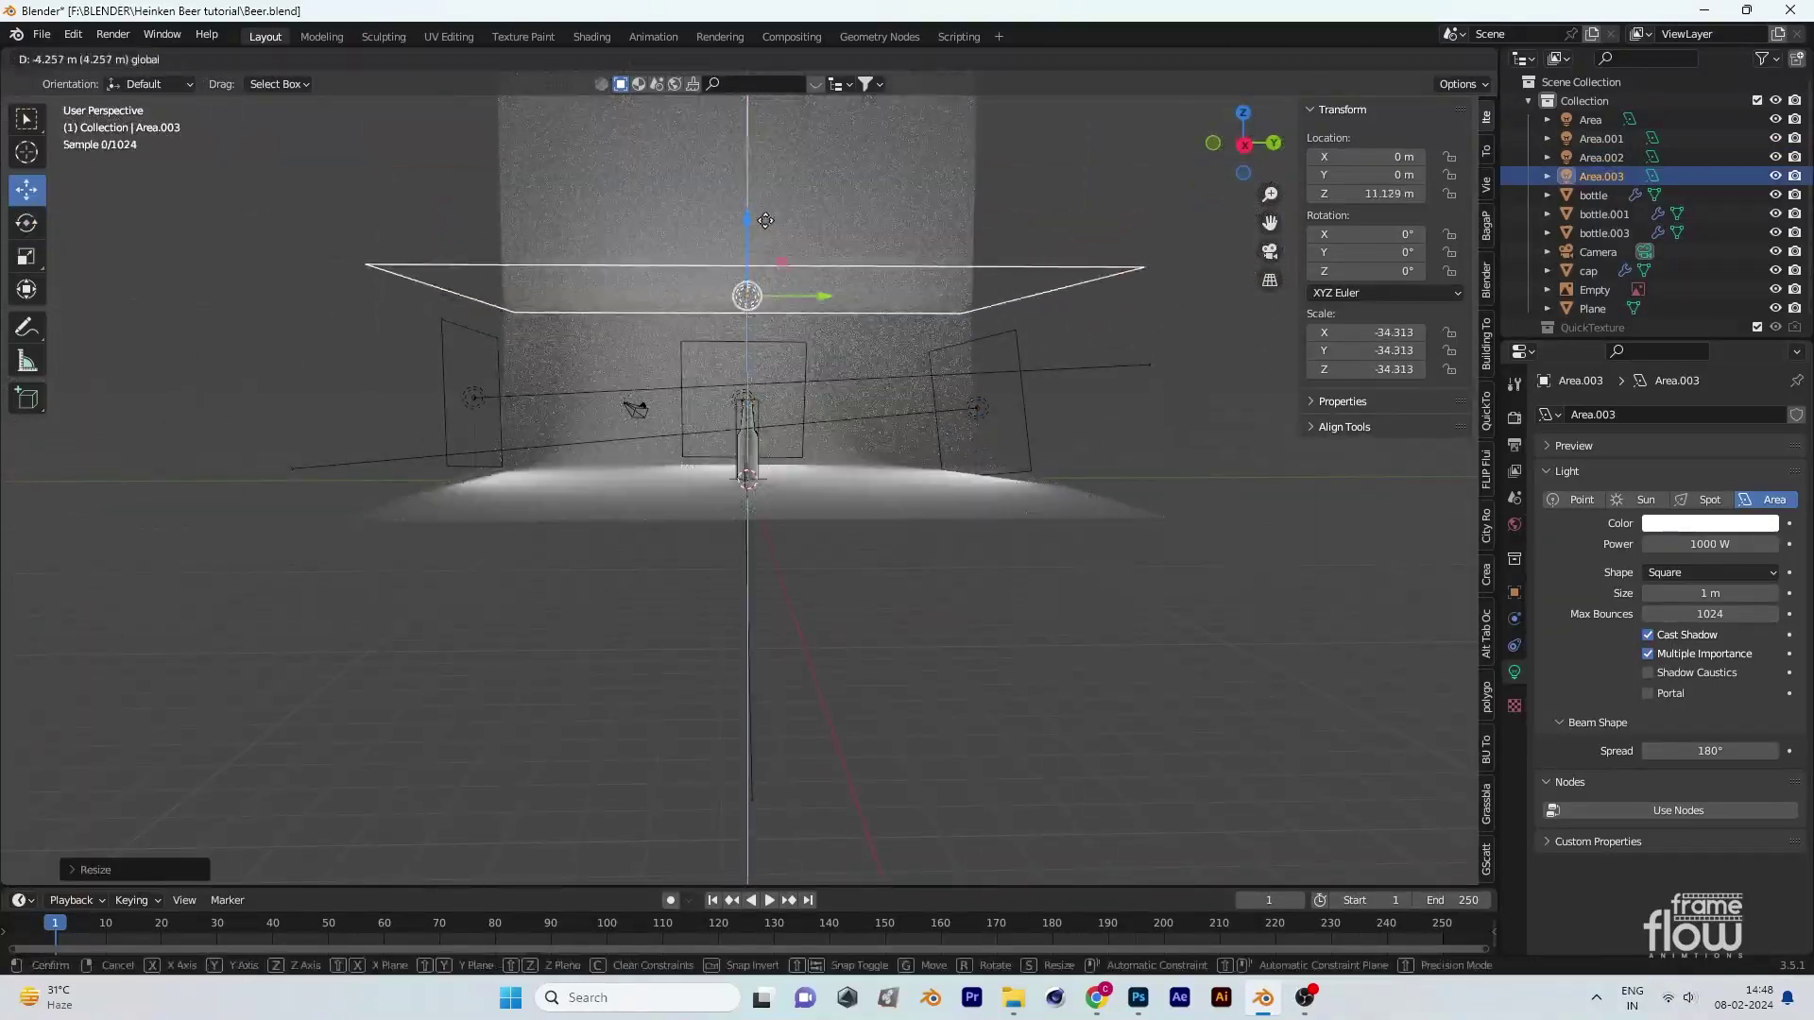
pyautogui.click(764, 489)
pyautogui.scroll(3, 764, 489)
pyautogui.scroll(2, 764, 490)
pyautogui.scroll(2, 752, 488)
# Step: Add a sun light and raise it along Z above the bottle
pyautogui.click(1594, 290)
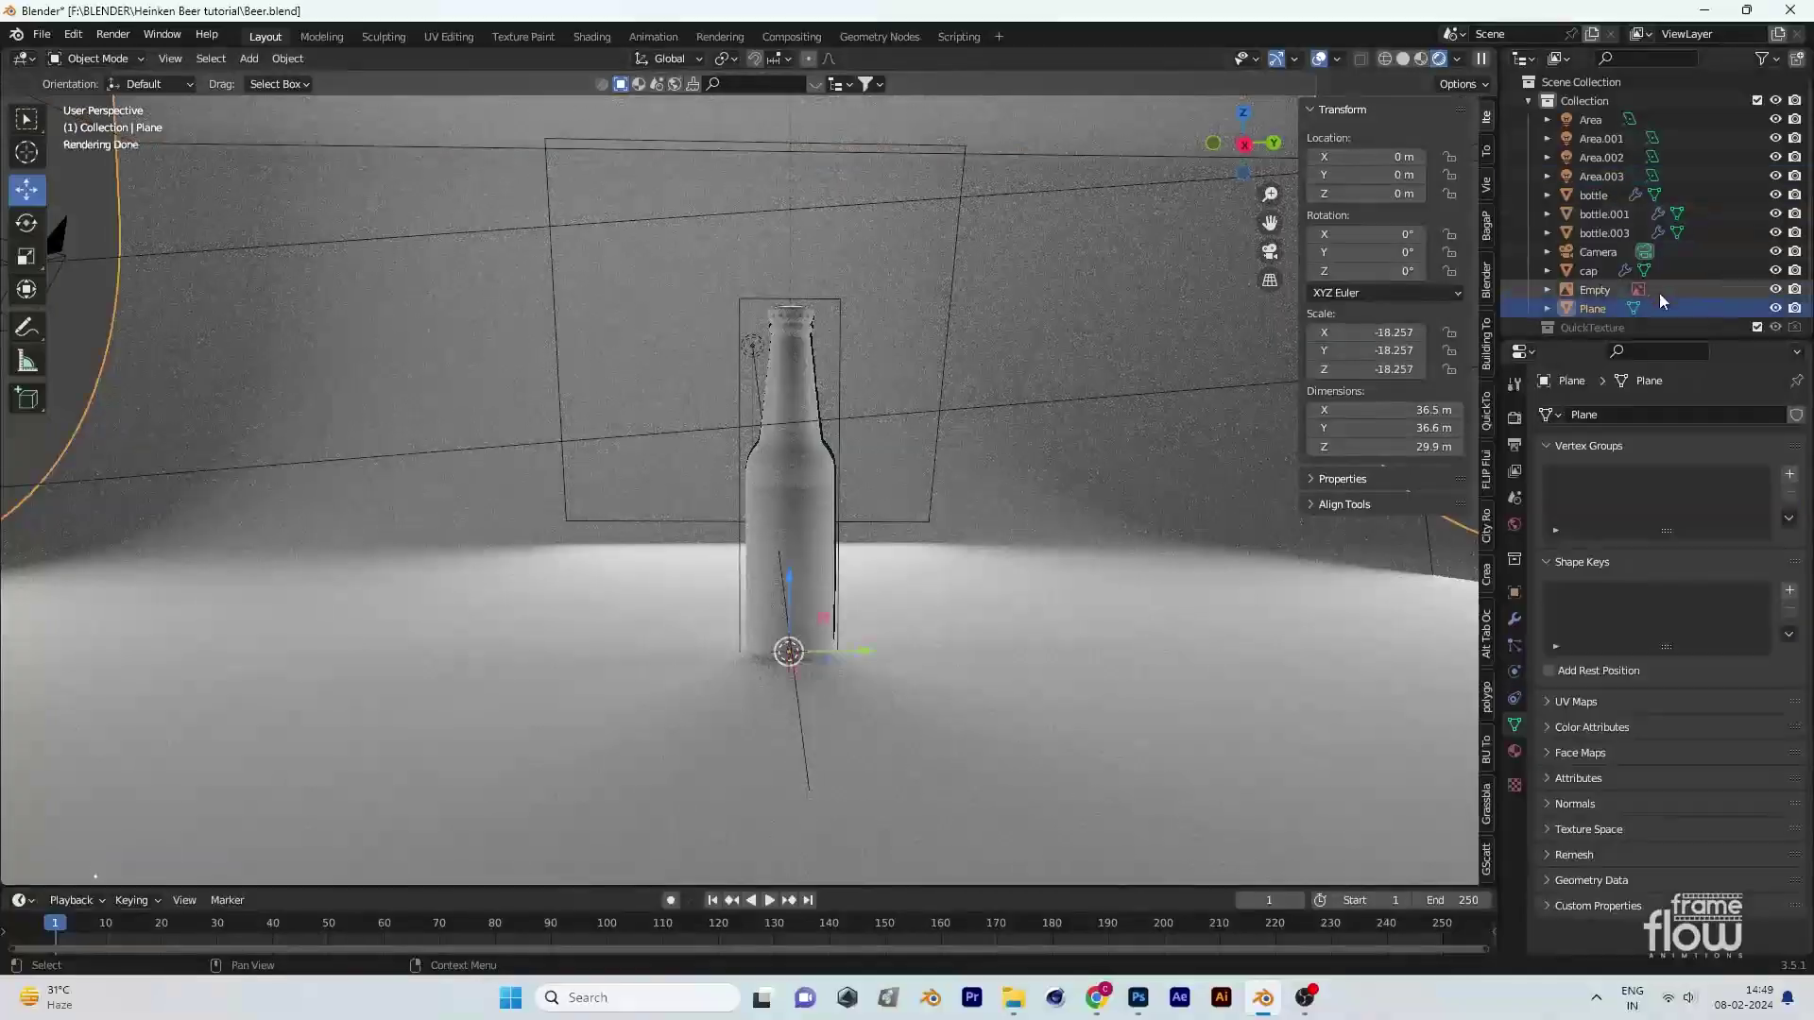
pyautogui.moveTo(790, 699); pyautogui.dragTo(563, 572, button='middle')
pyautogui.scroll(2, 904, 371)
pyautogui.hotkey('shift', 'a')
pyautogui.click(996, 429)
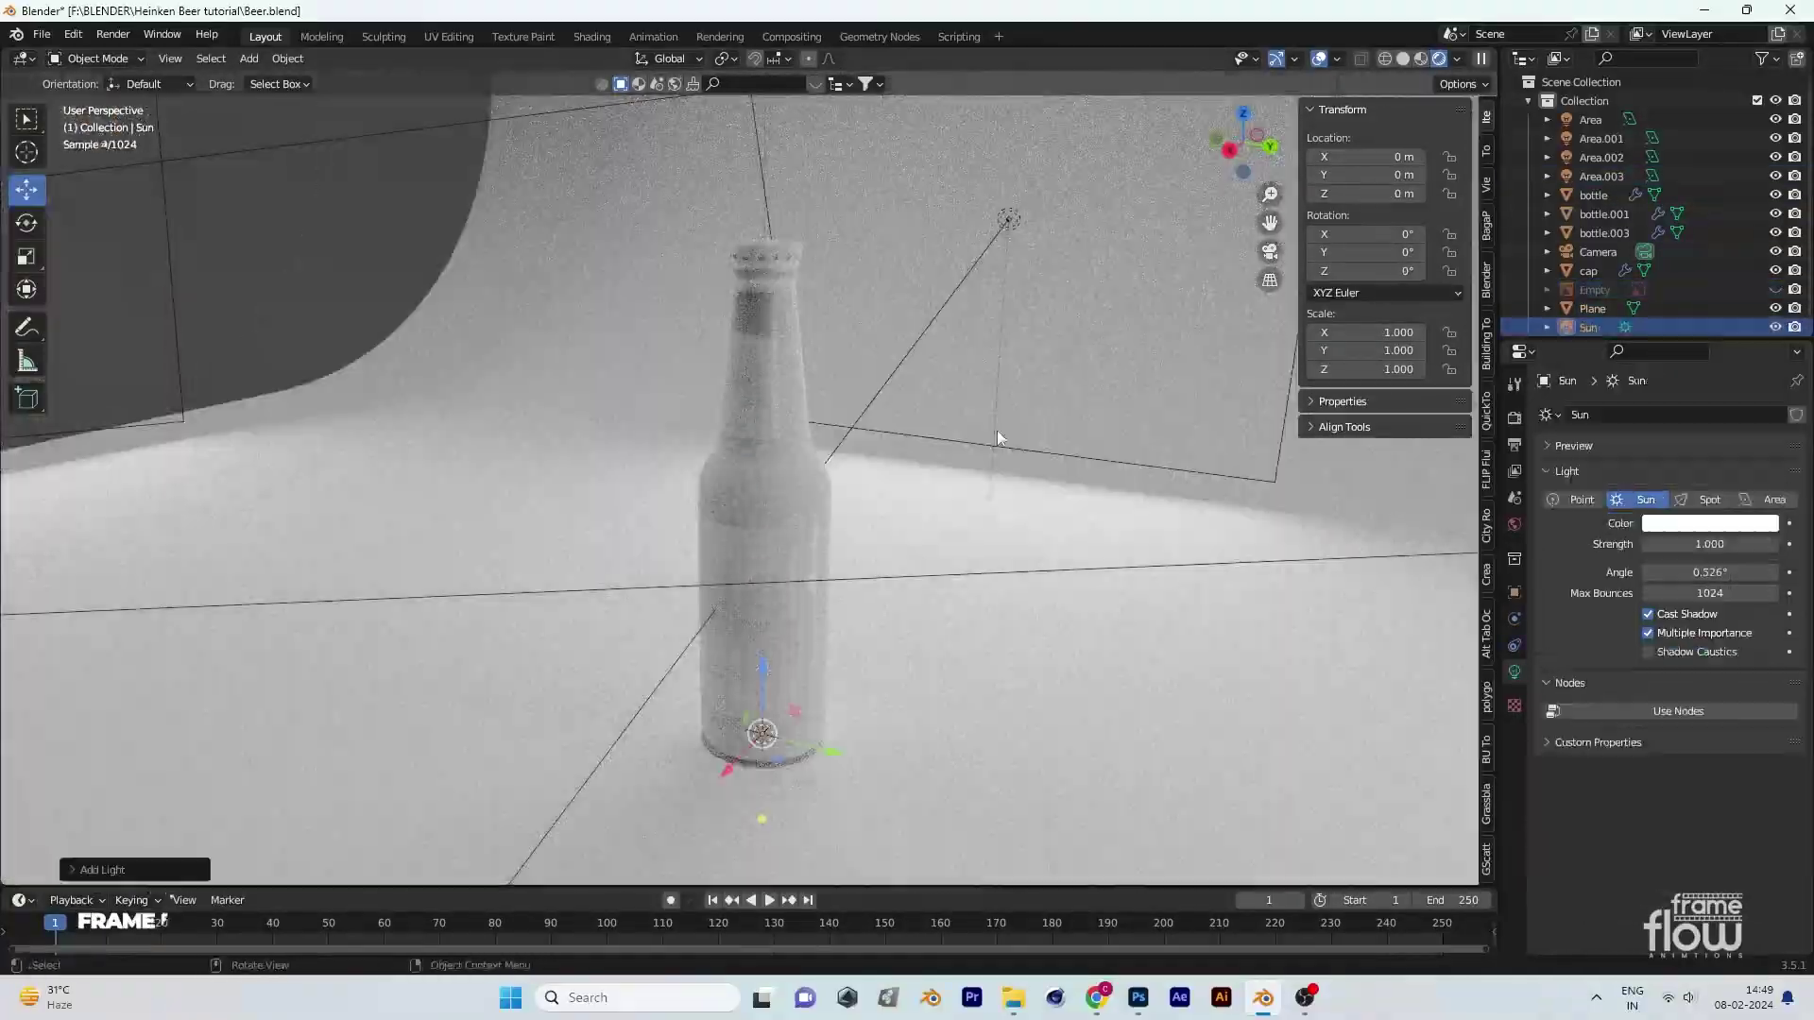
pyautogui.moveTo(996, 429); pyautogui.dragTo(824, 847, button='middle')
pyautogui.press('g')
pyautogui.press('z')
pyautogui.click(825, 809)
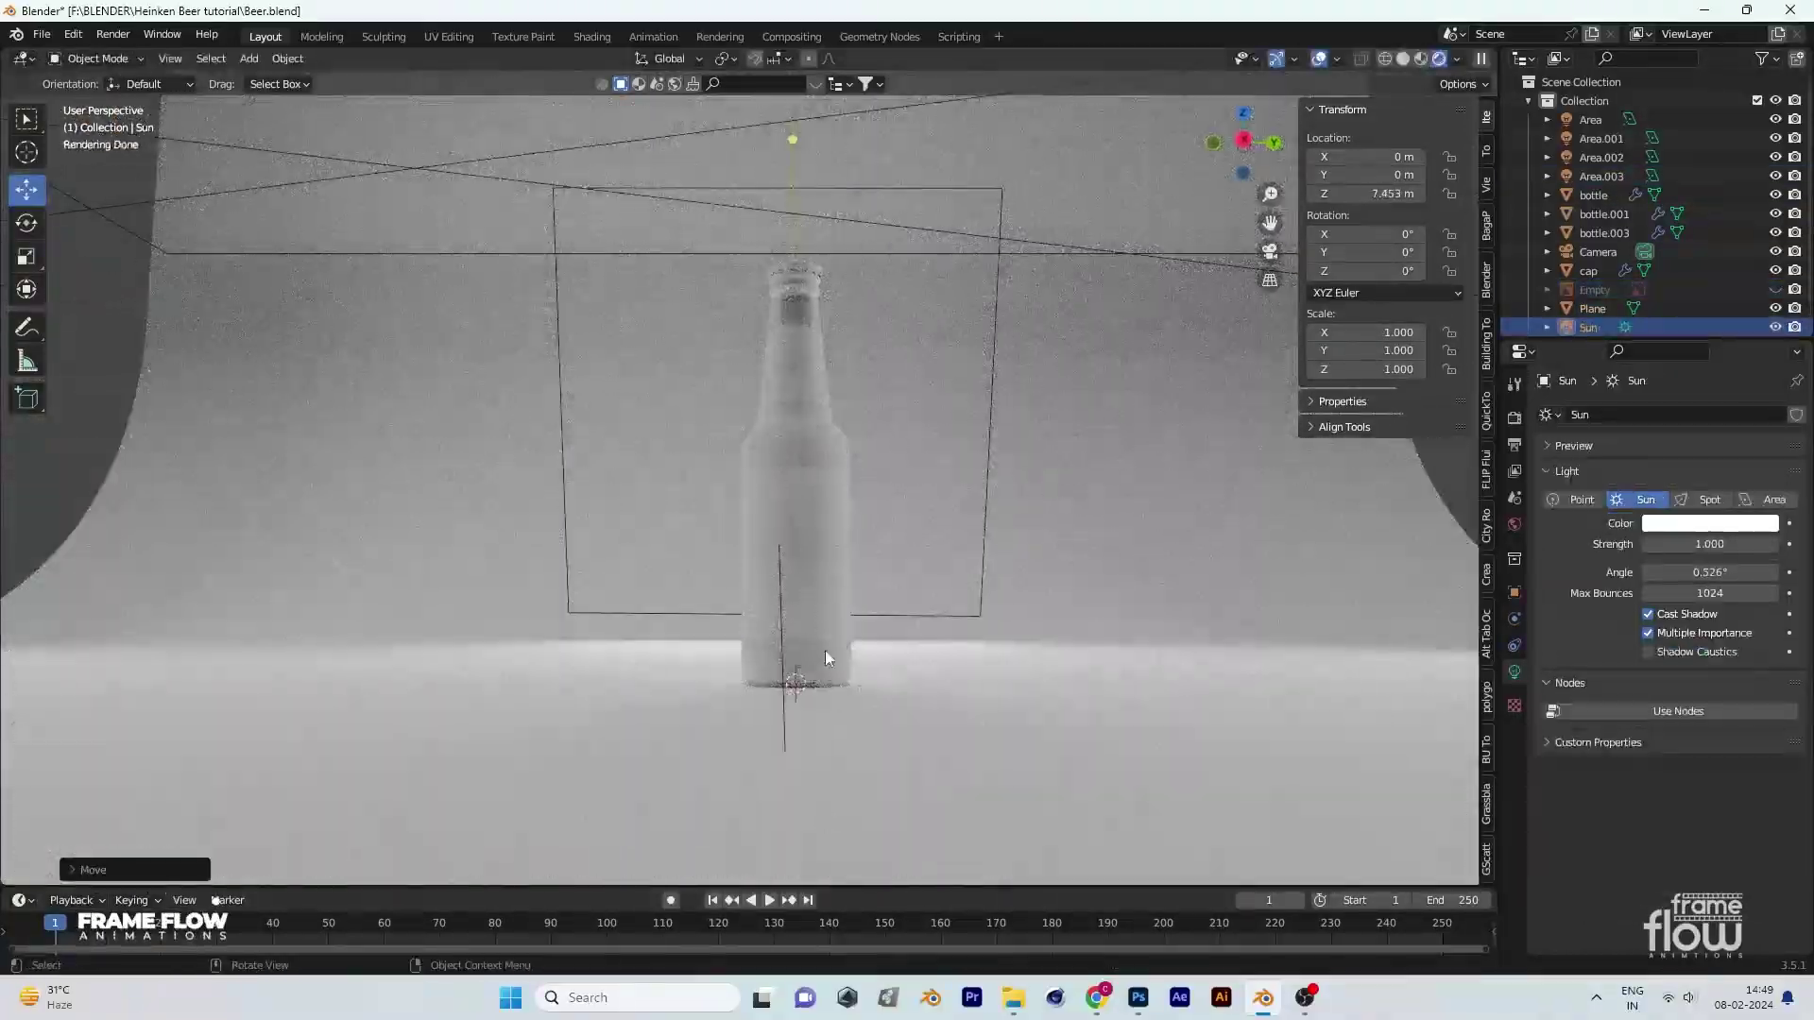
pyautogui.moveTo(825, 650)
pyautogui.mouseDown(button='middle')
pyautogui.moveTo(897, 695)
pyautogui.moveTo(860, 609)
pyautogui.mouseUp(button='middle')
# Step: Set the bottle's Glass BSDF colour to green in Material Properties
pyautogui.click(898, 695)
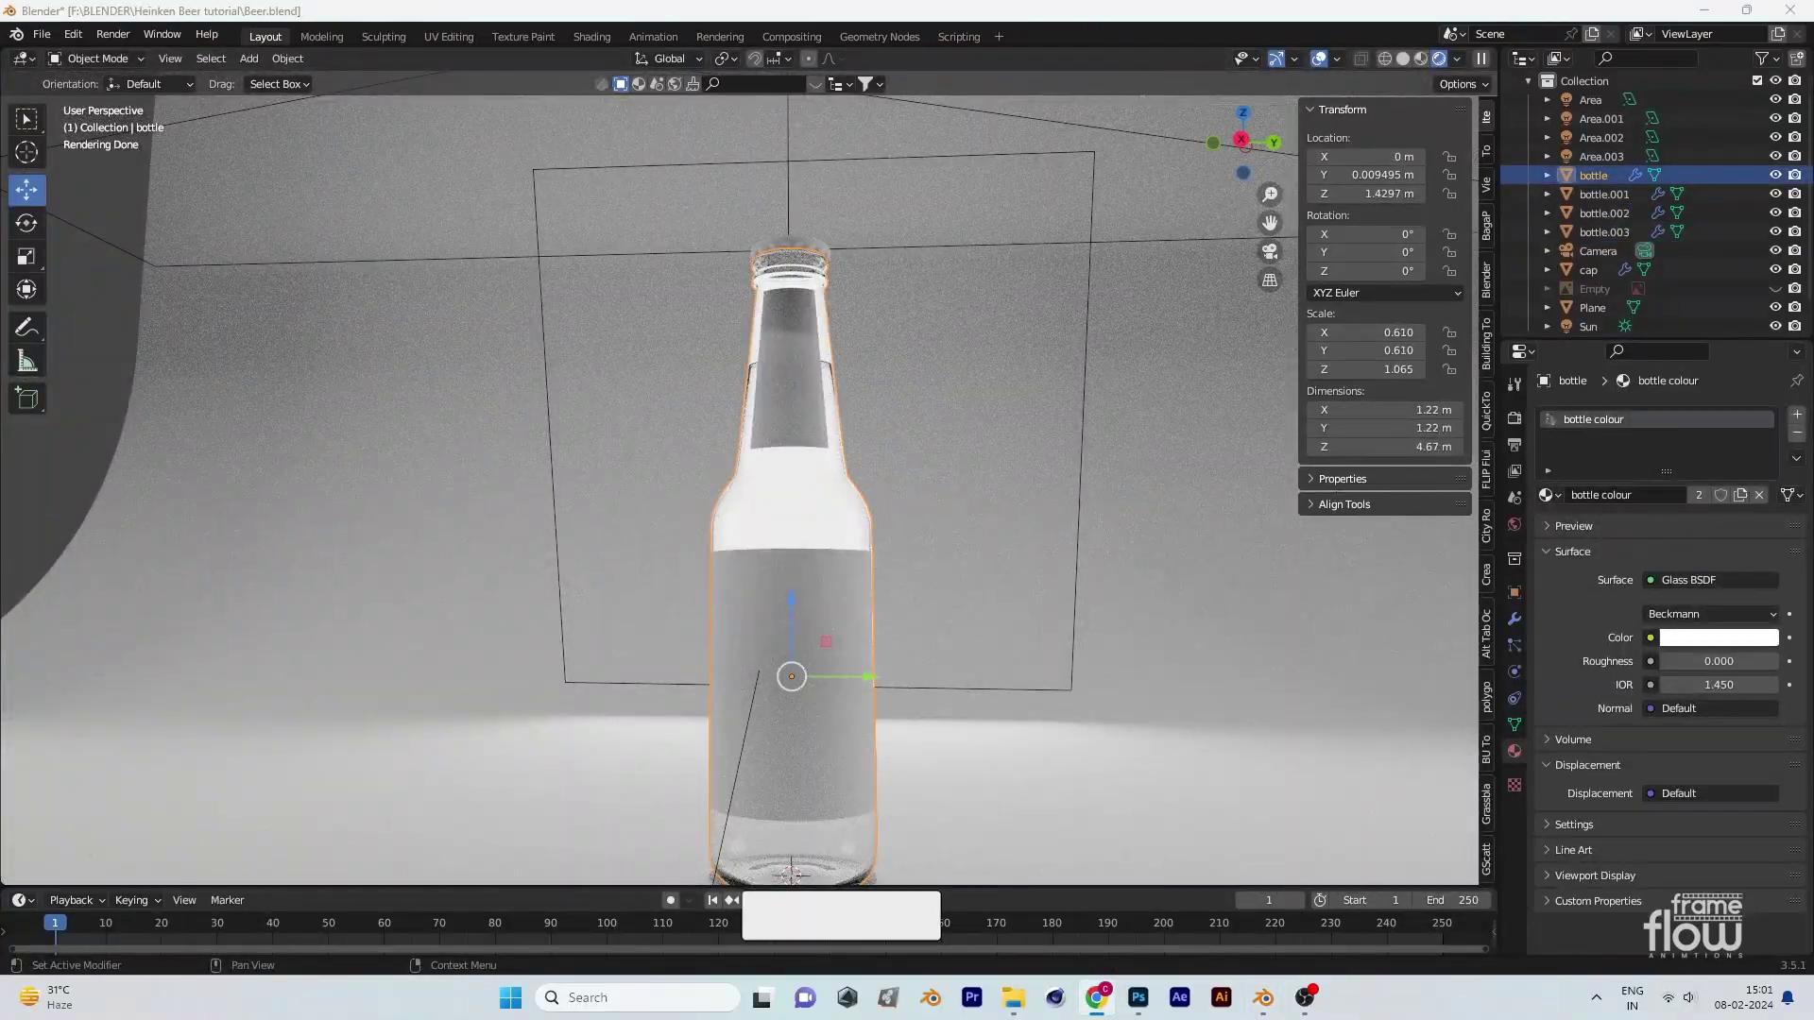
pyautogui.click(1691, 638)
pyautogui.click(1642, 413)
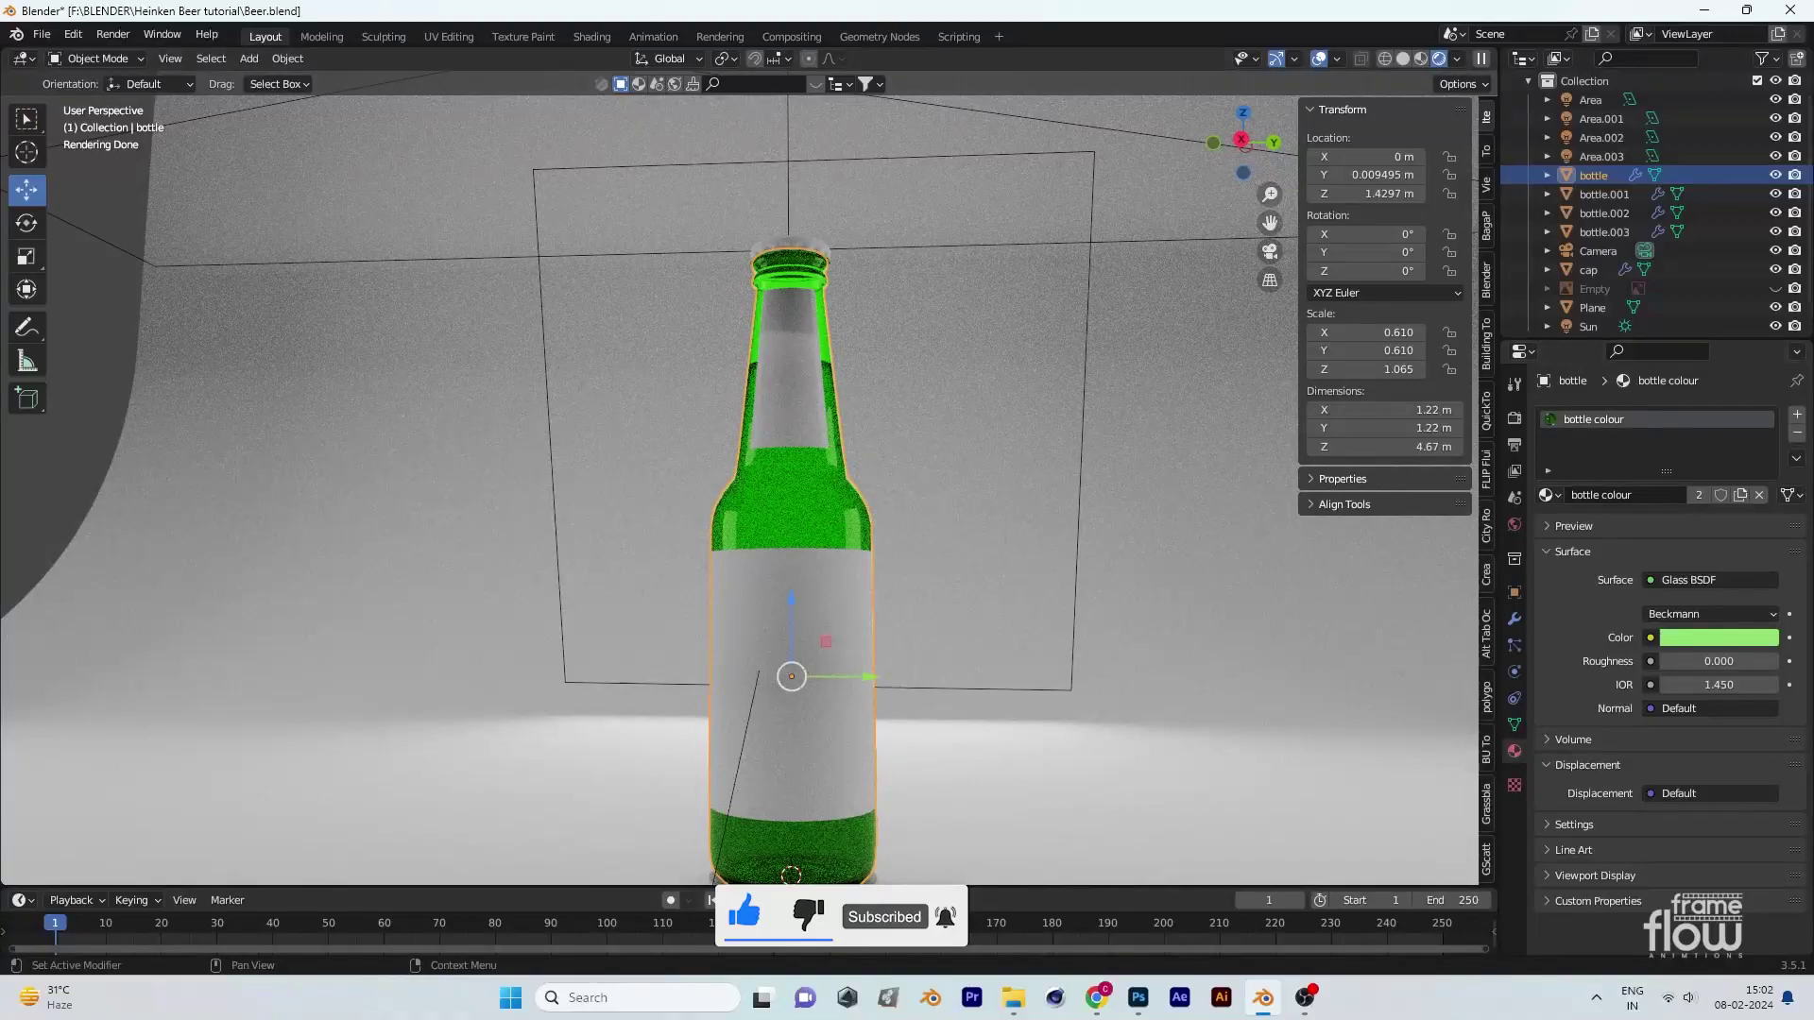
pyautogui.click(592, 36)
# Step: Add a Principled BSDF node beside the green Glass BSDF
pyautogui.click(911, 678)
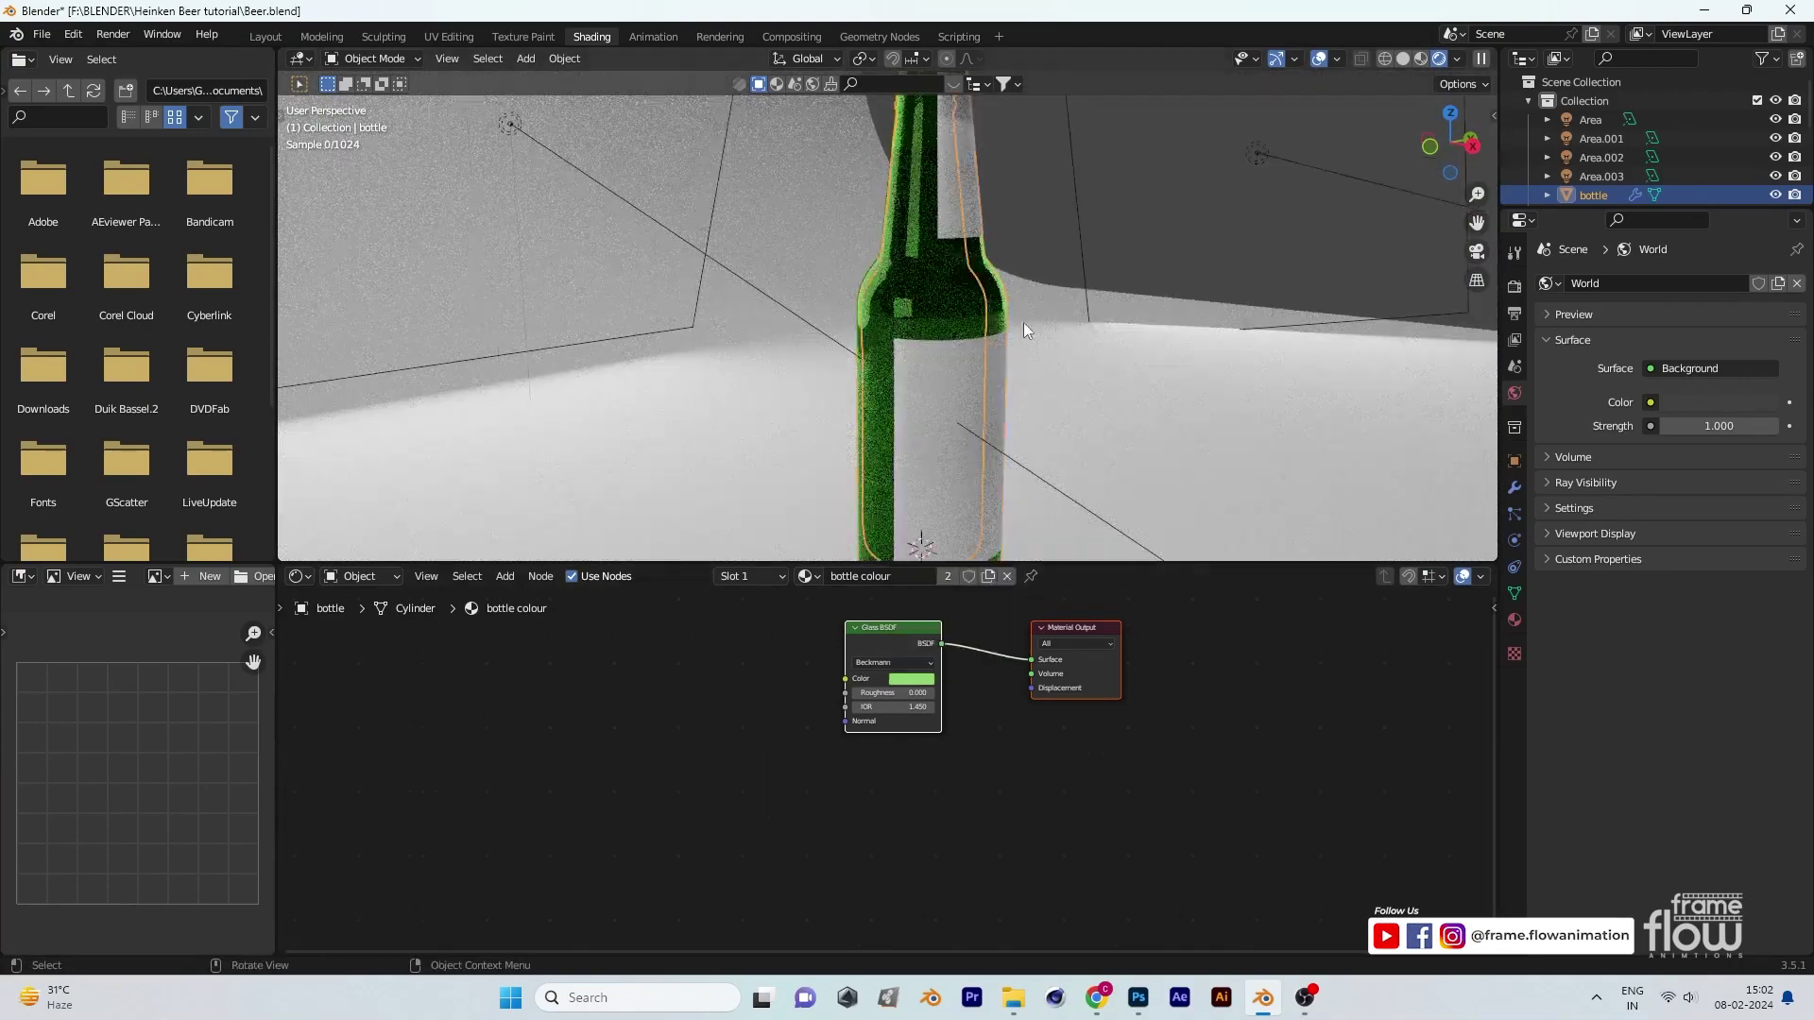
pyautogui.moveTo(1025, 329); pyautogui.dragTo(888, 336, button='middle')
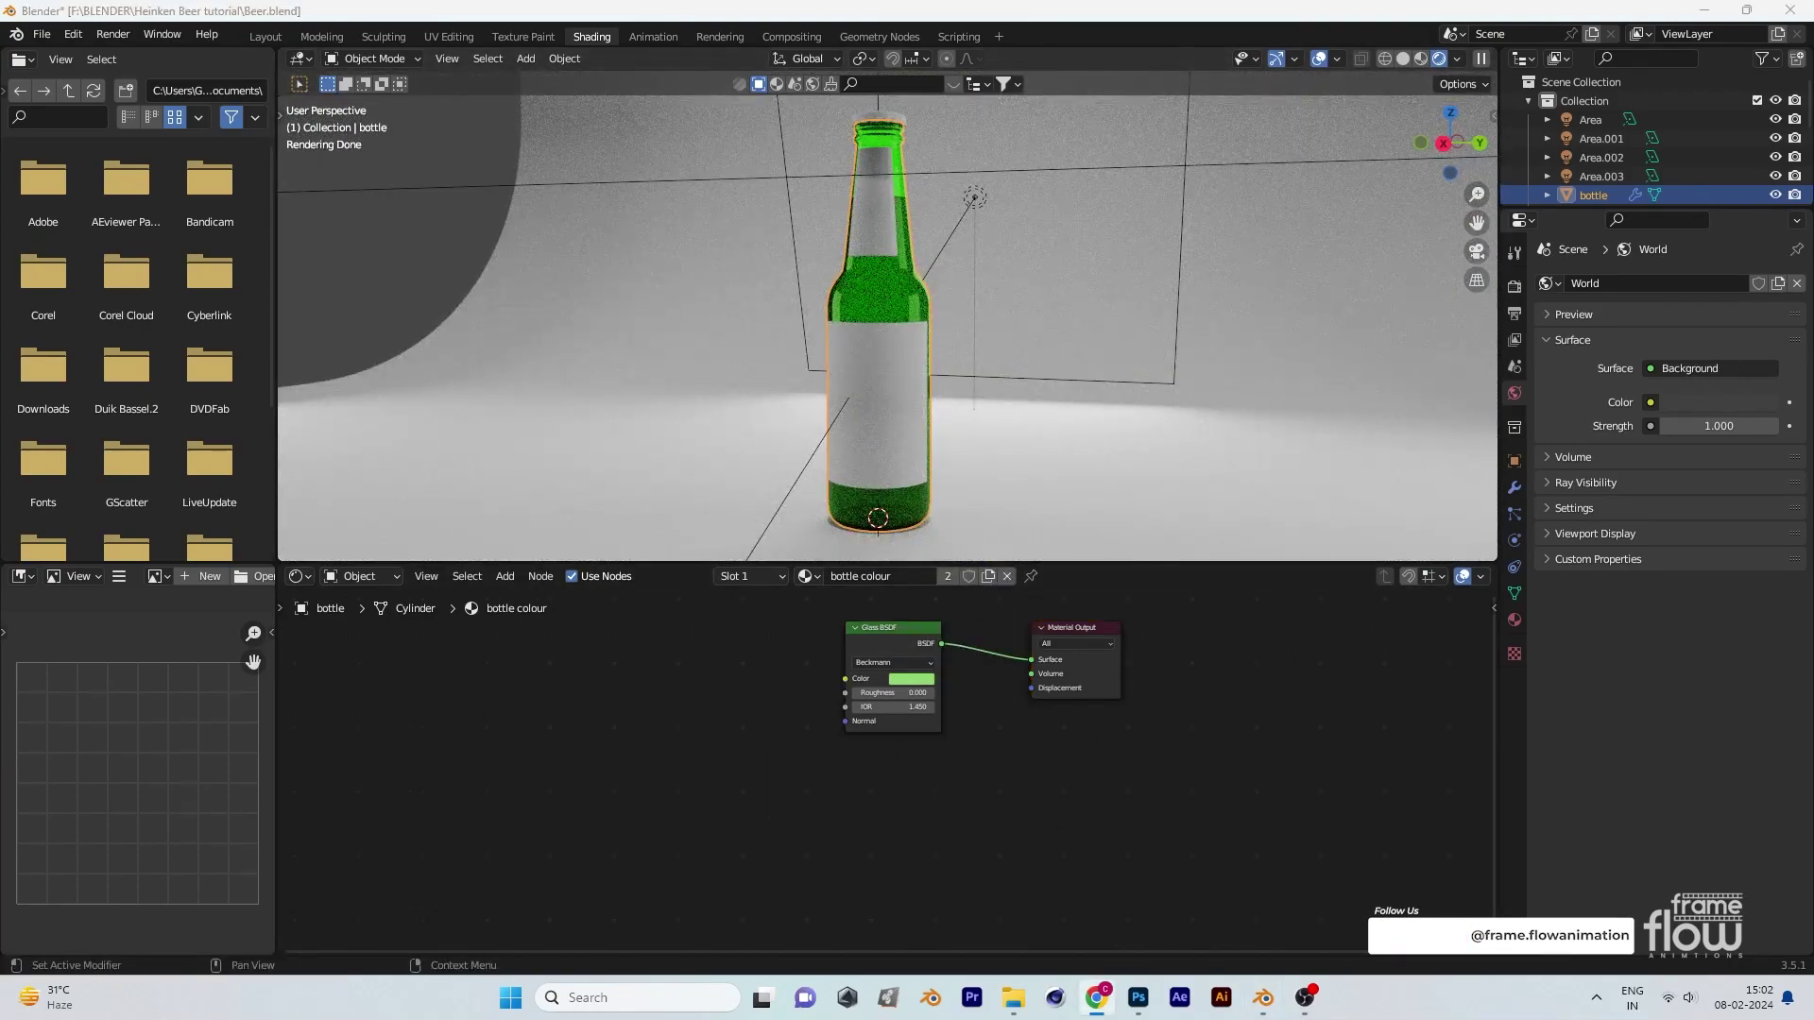
pyautogui.click(930, 777)
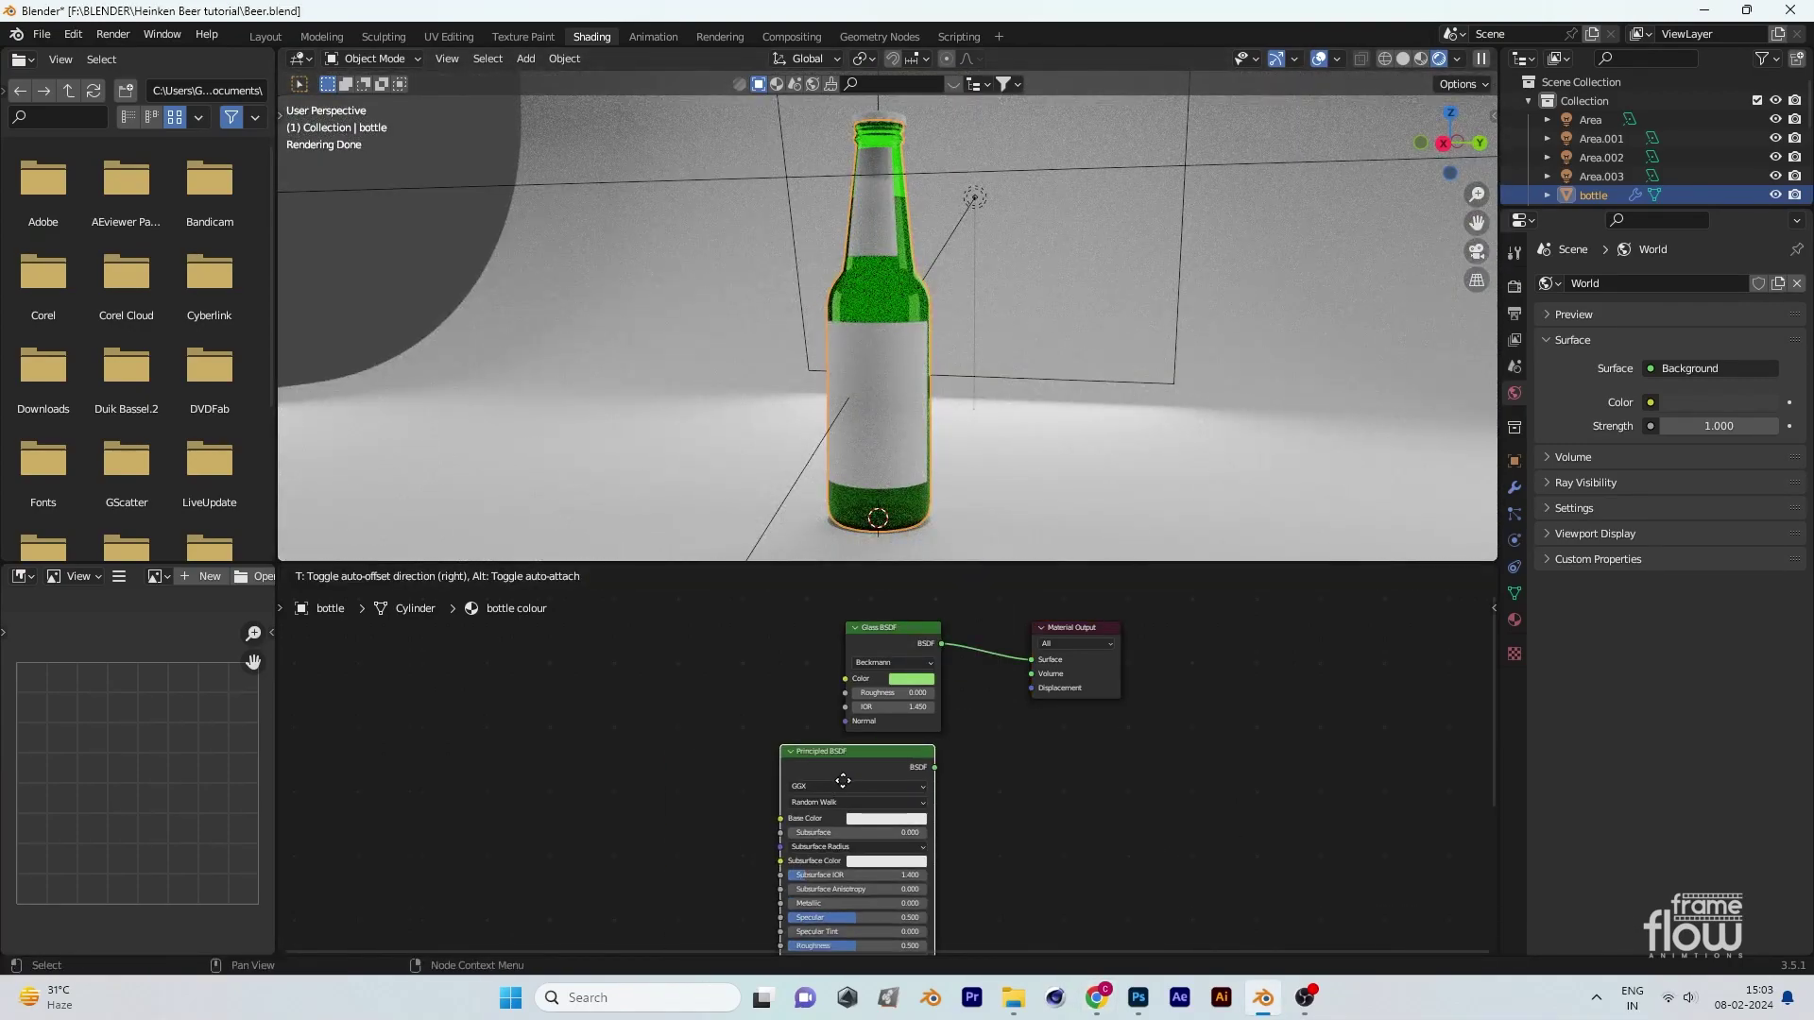
pyautogui.moveTo(842, 796); pyautogui.dragTo(842, 797)
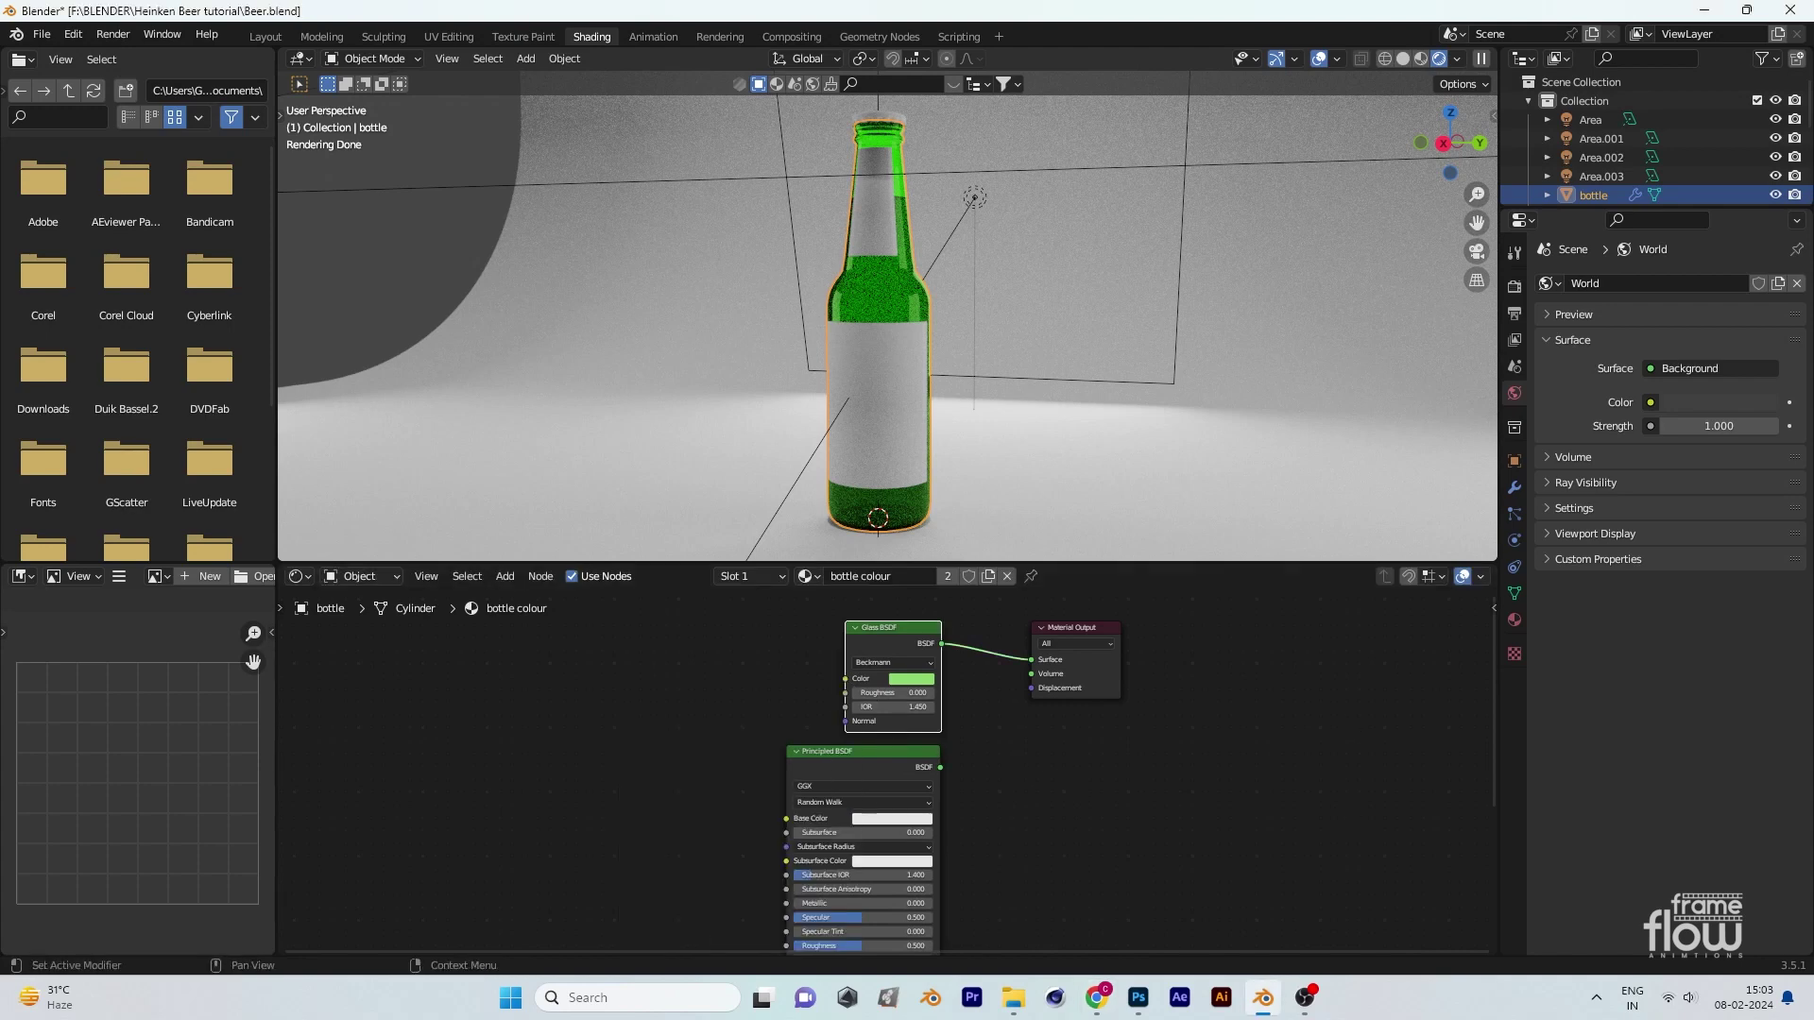
pyautogui.moveTo(865, 676)
pyautogui.mouseDown()
pyautogui.moveTo(869, 654)
pyautogui.moveTo(843, 822)
pyautogui.mouseUp()
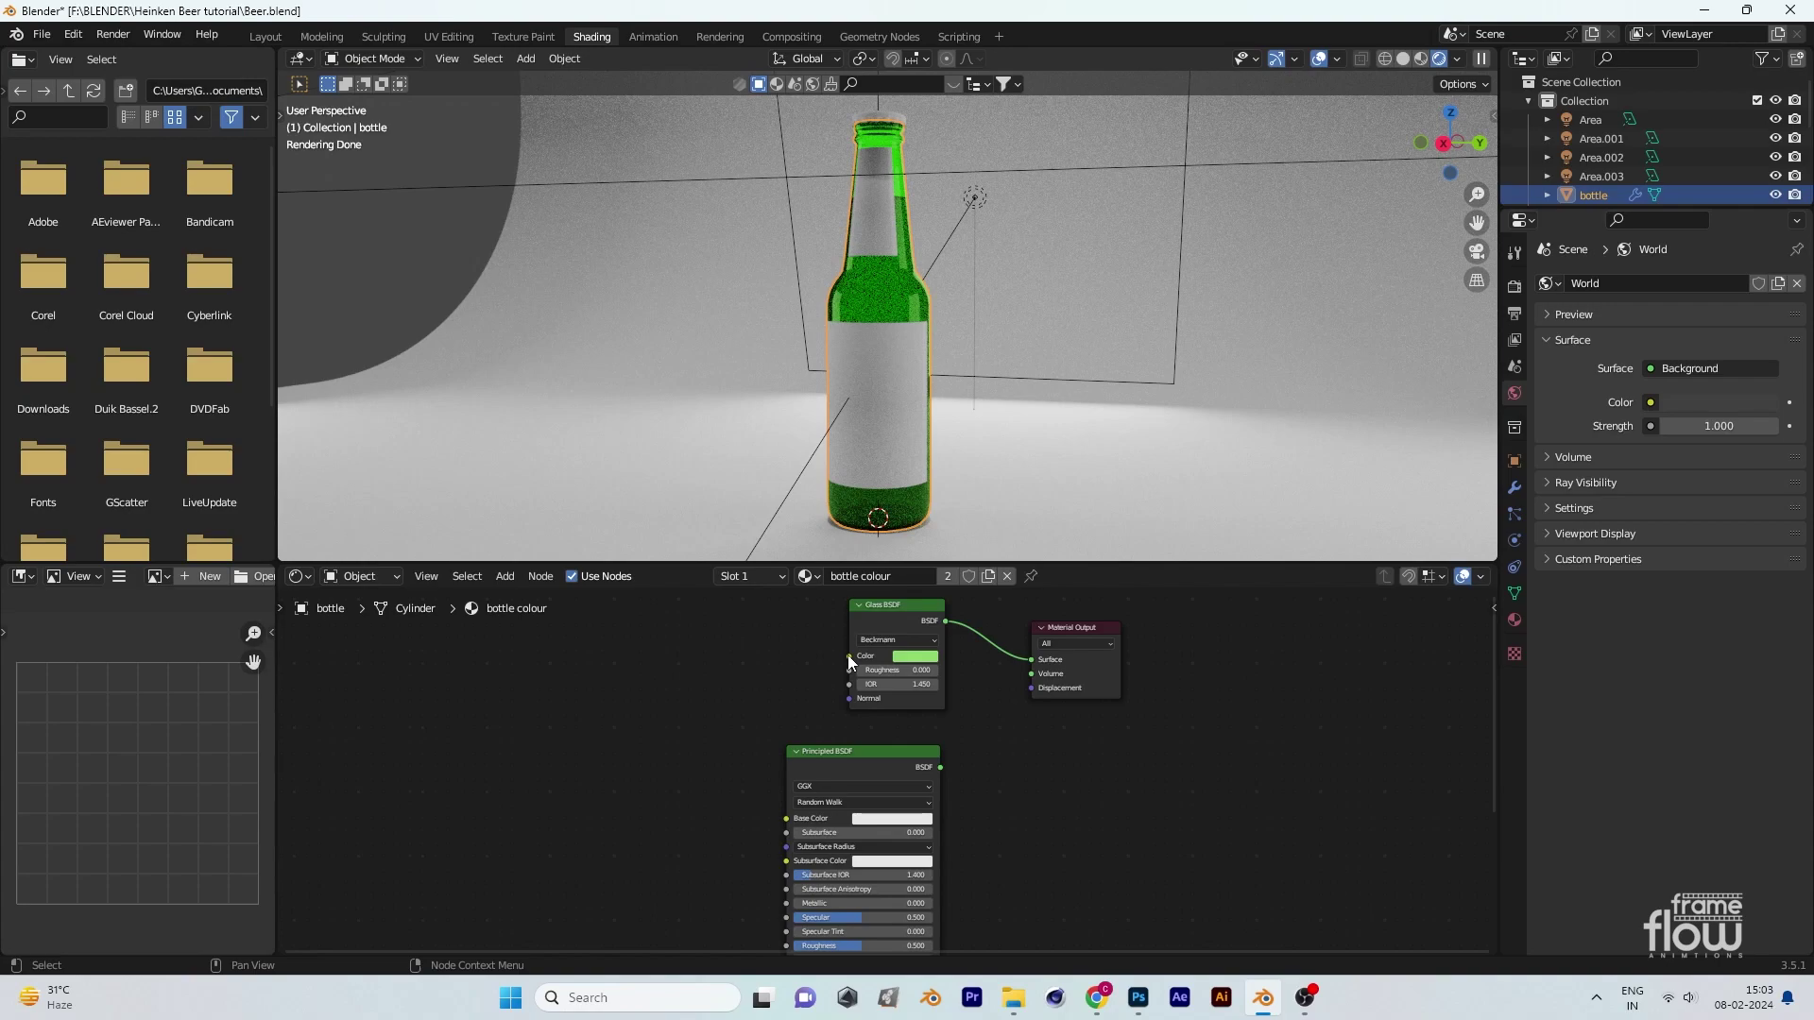
# Step: Insert a Mix Shader on the Glass BSDF-to-Material Output link
pyautogui.hotkey('shift', 'a')
pyautogui.click(1039, 834)
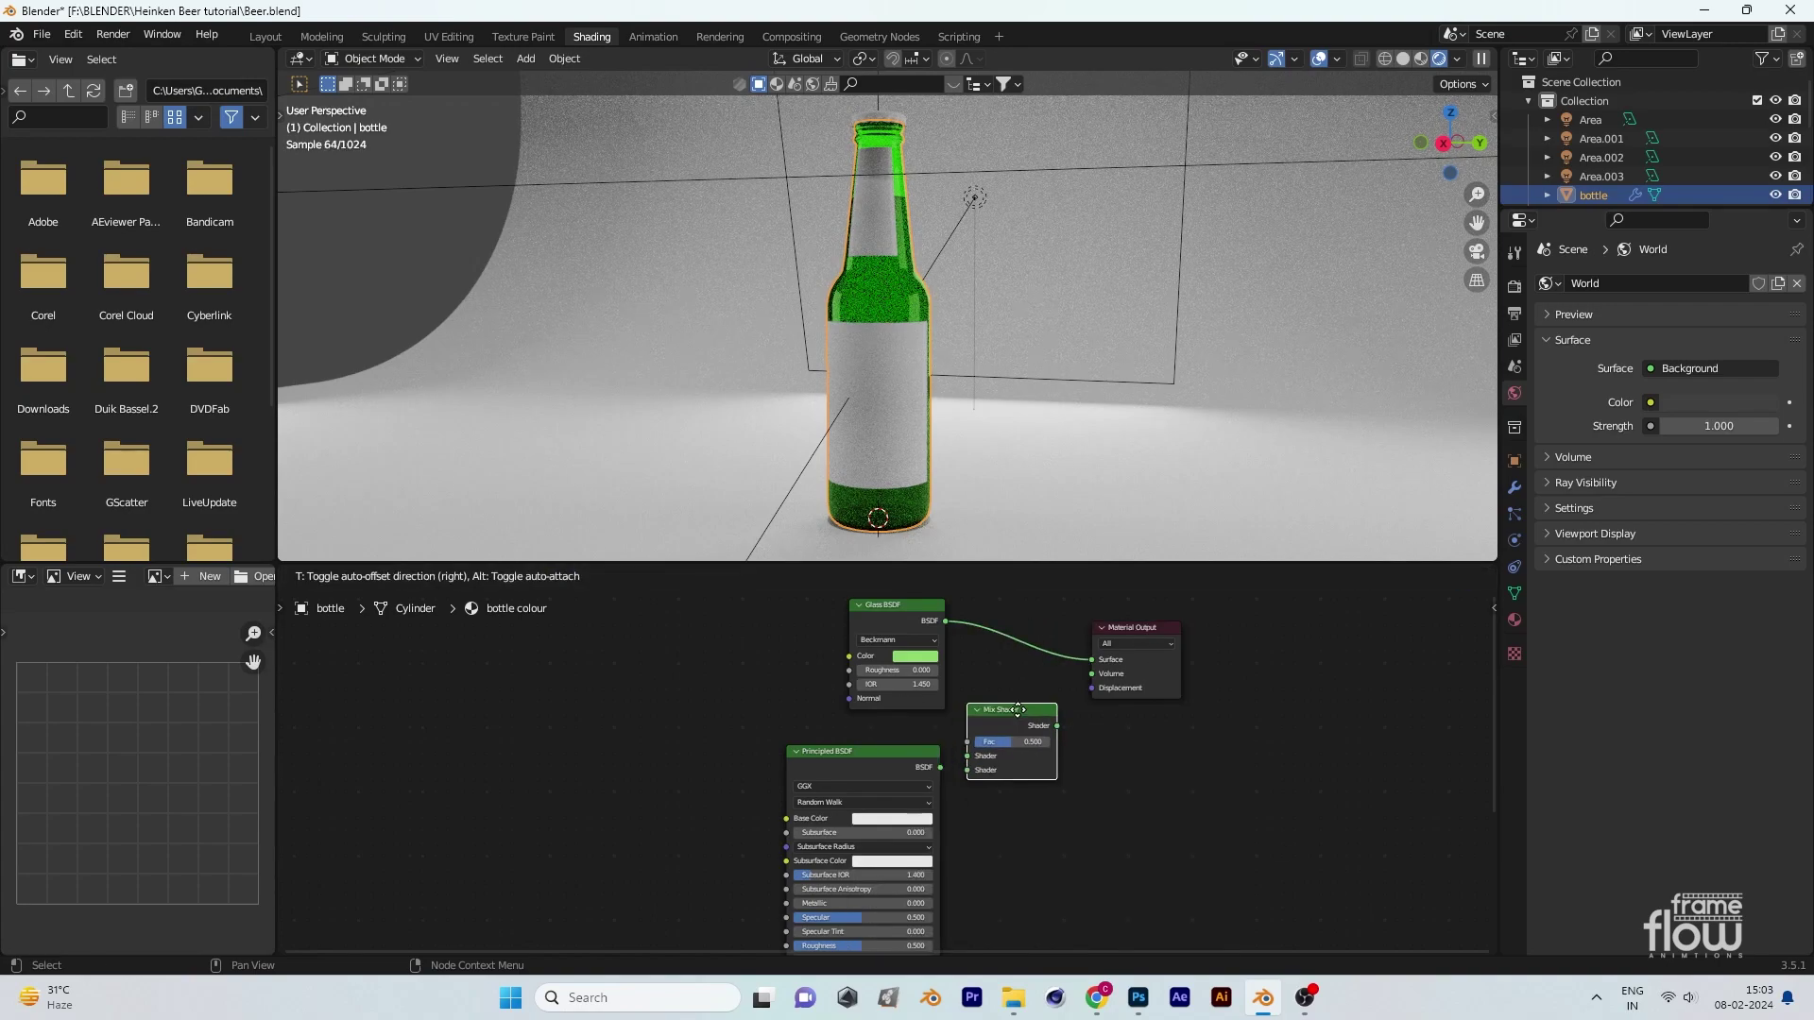
pyautogui.click(1091, 680)
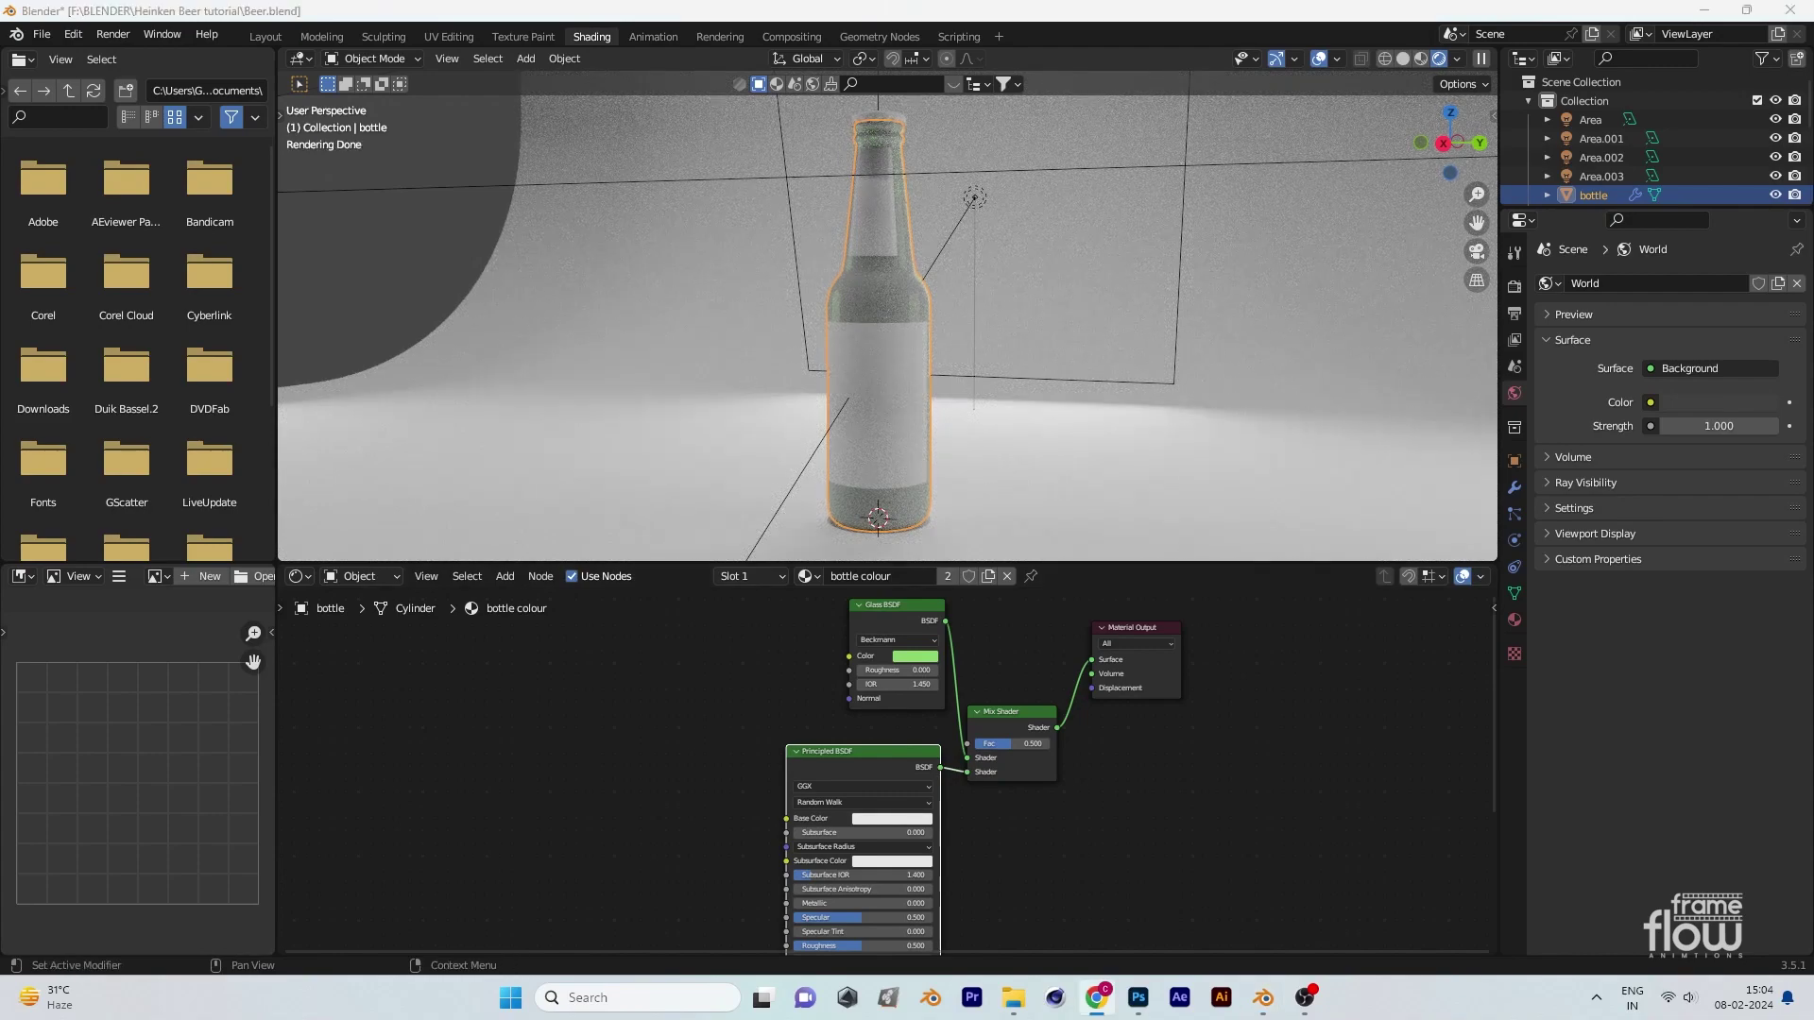
pyautogui.moveTo(851, 752); pyautogui.dragTo(728, 680)
# Step: Set the Principled BSDF Transmission to 1.000 and add a Fresnel node
pyautogui.scroll(-2, 1085, 769)
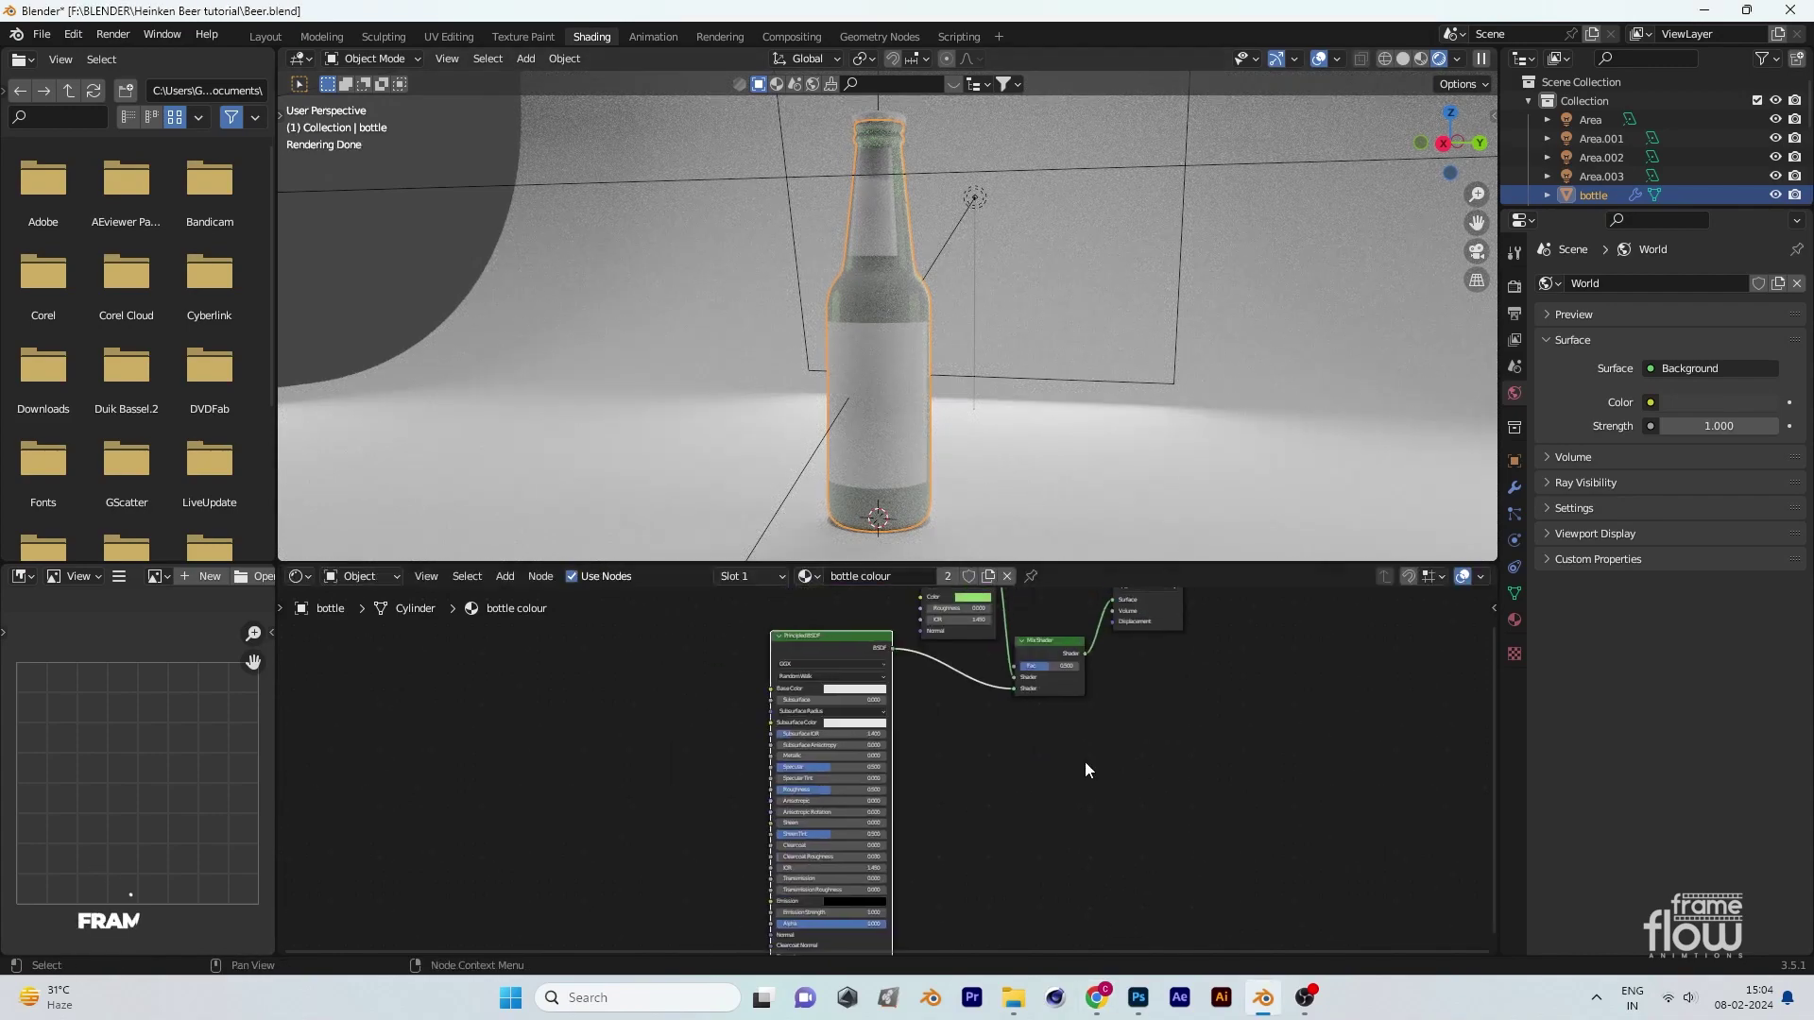
pyautogui.moveTo(795, 879); pyautogui.dragTo(879, 879)
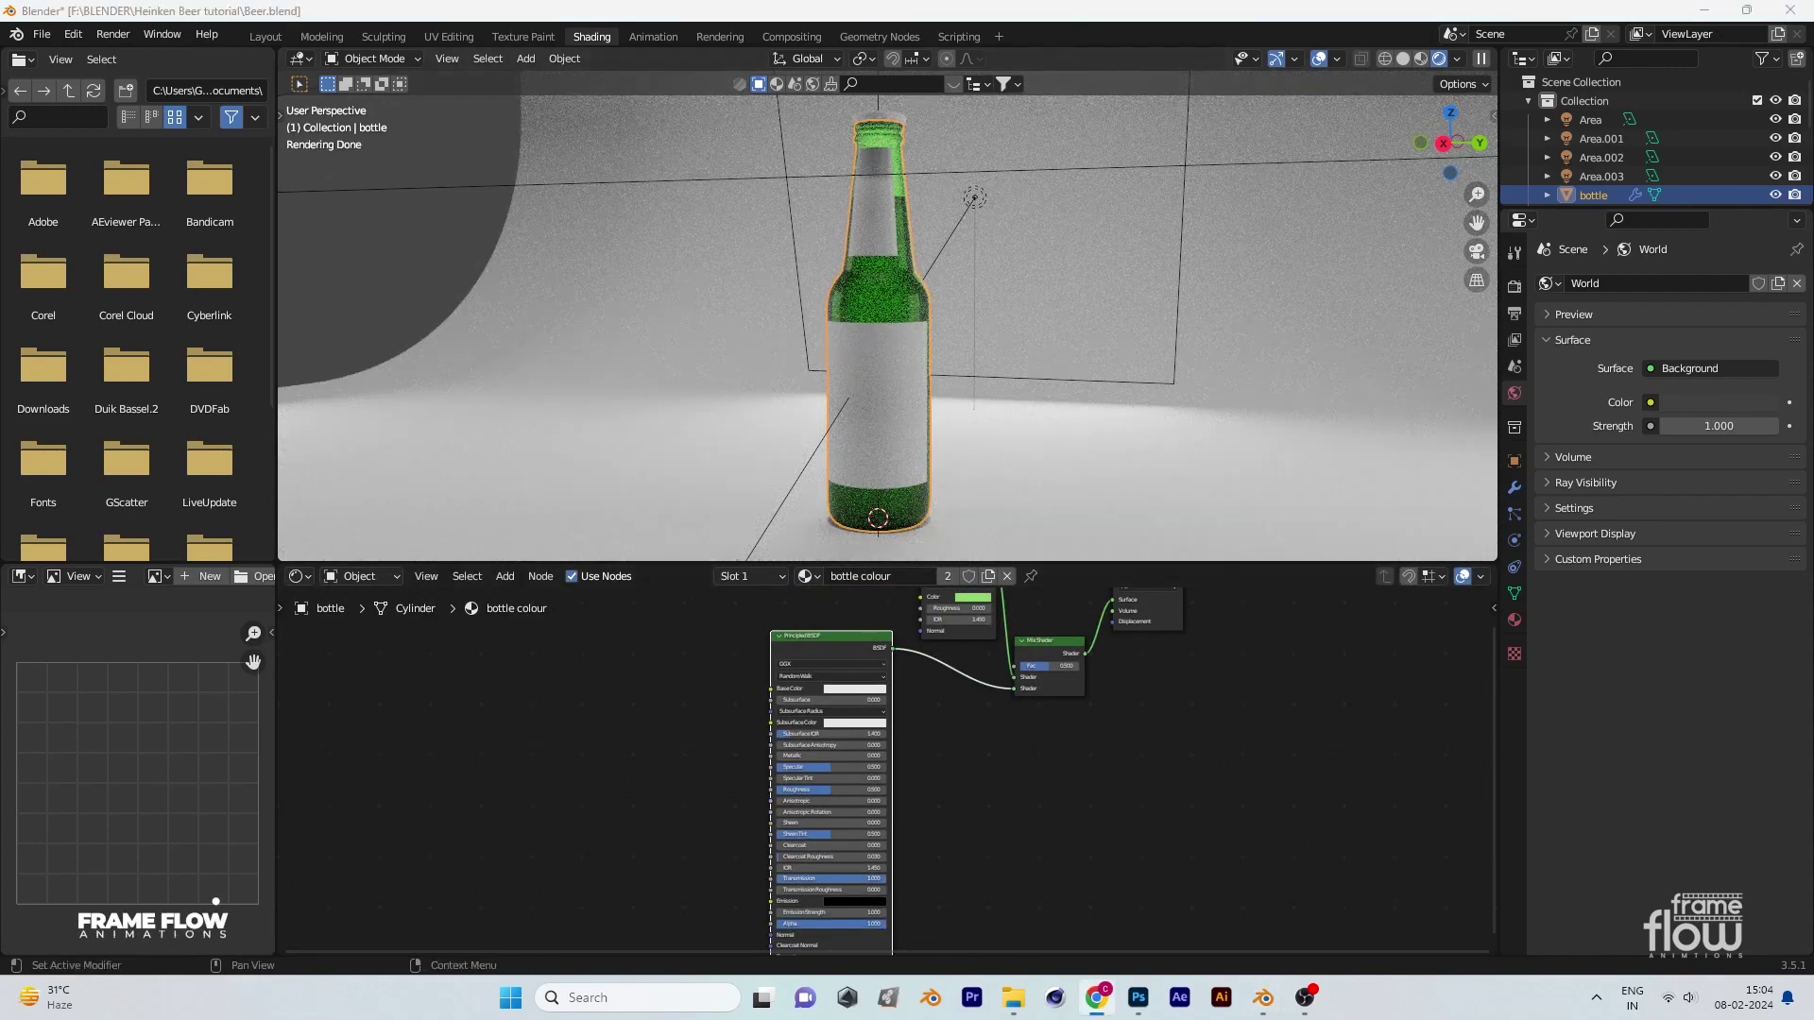
pyautogui.scroll(-2, 966, 749)
pyautogui.hotkey('shift', 'a')
pyautogui.write('fresnel')
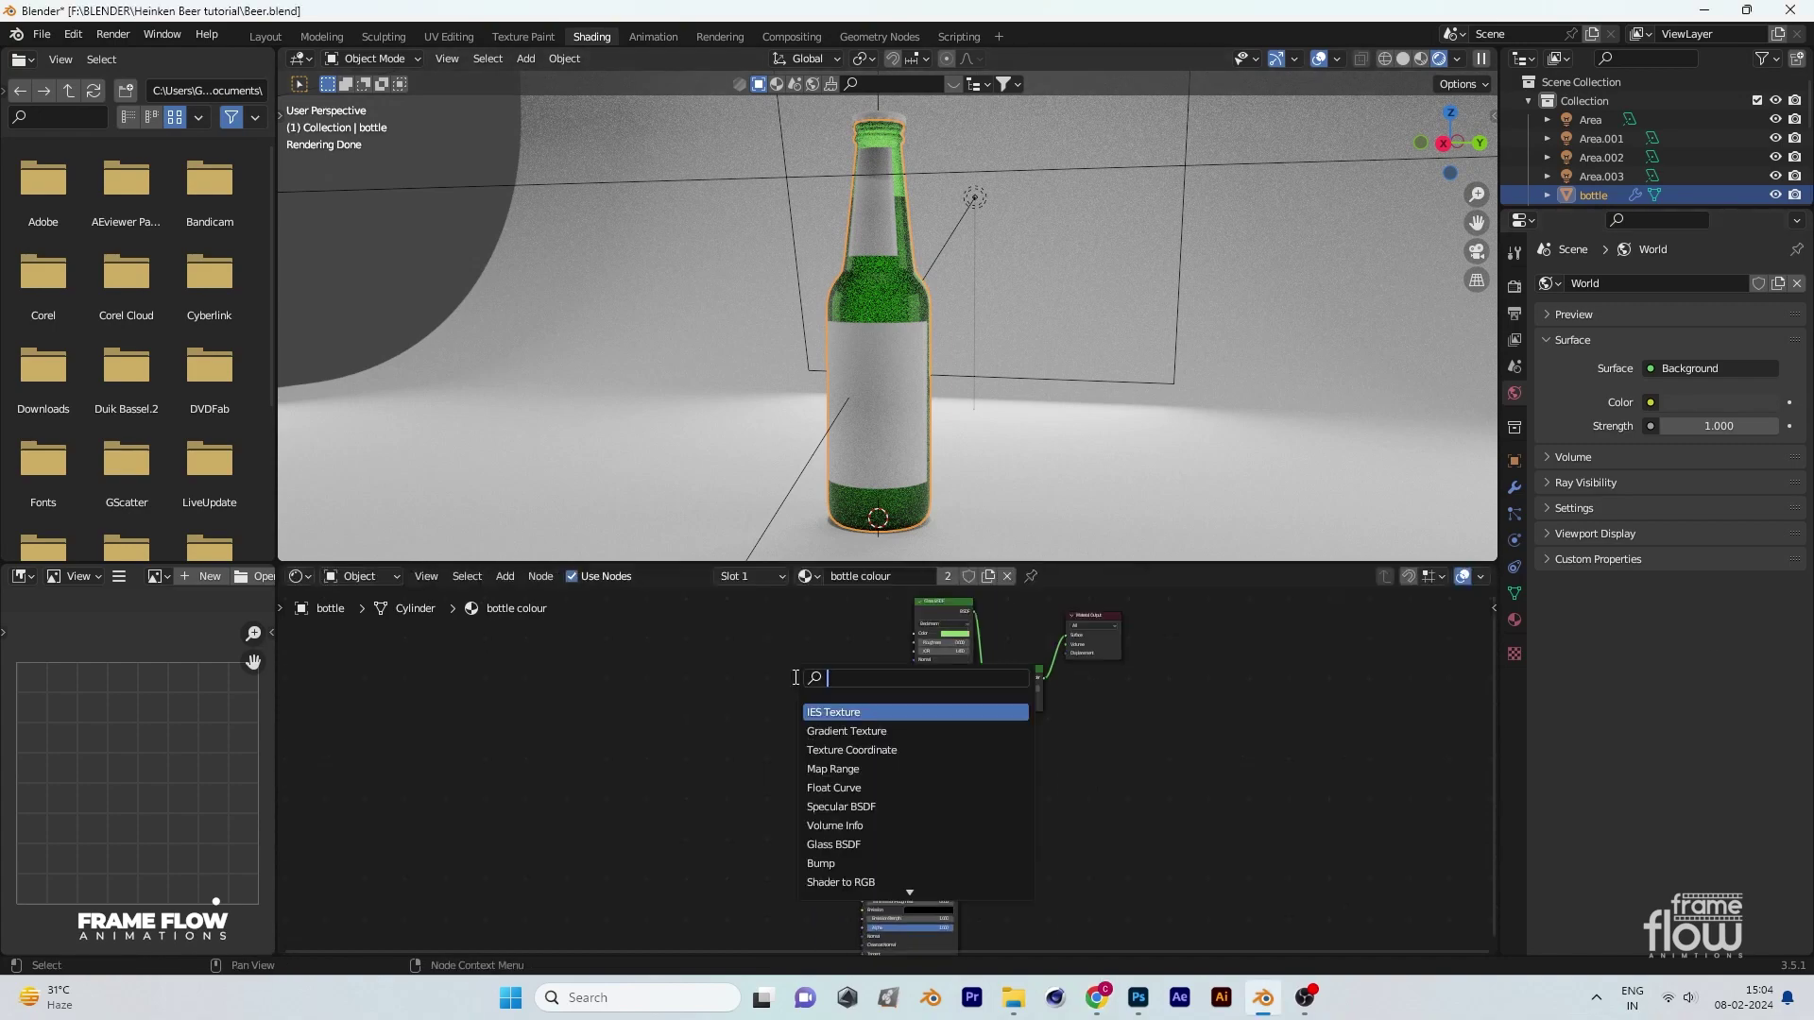
pyautogui.press('Return')
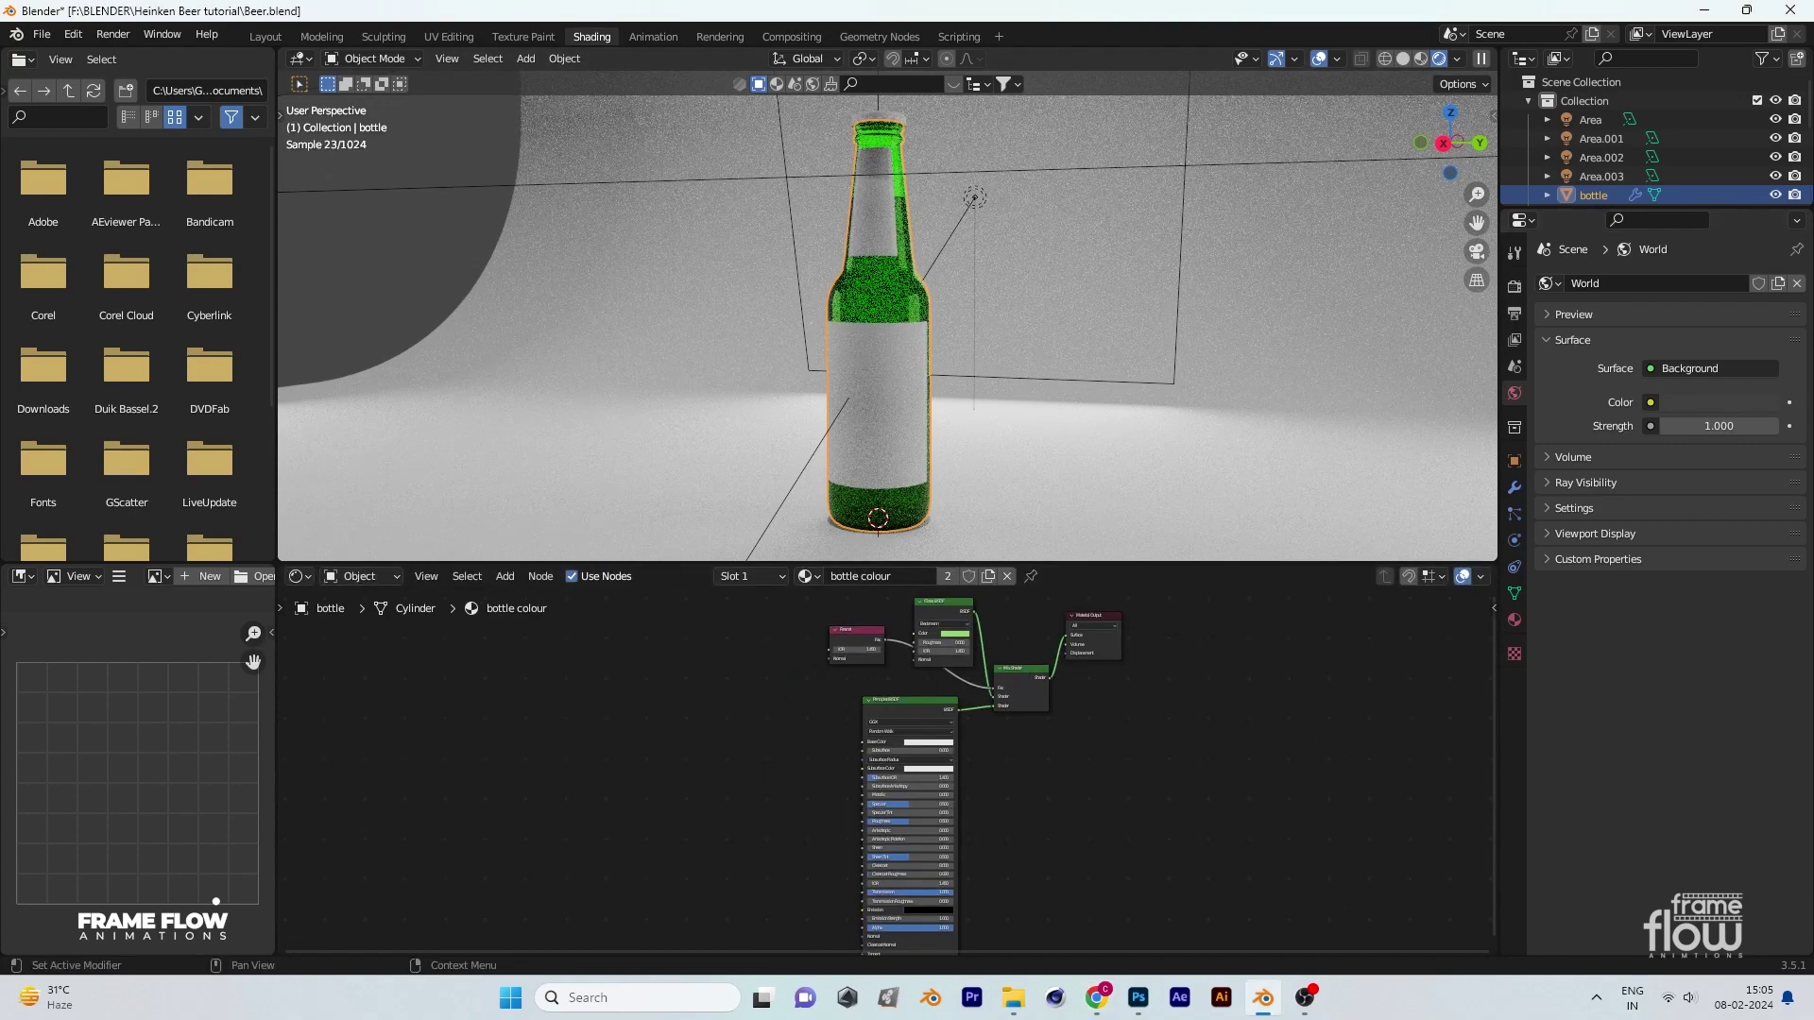
# Step: Rename the bottle.002 object to 'beer liquid' in the Outliner
pyautogui.scroll(-1, 1602, 184)
pyautogui.click(1602, 186)
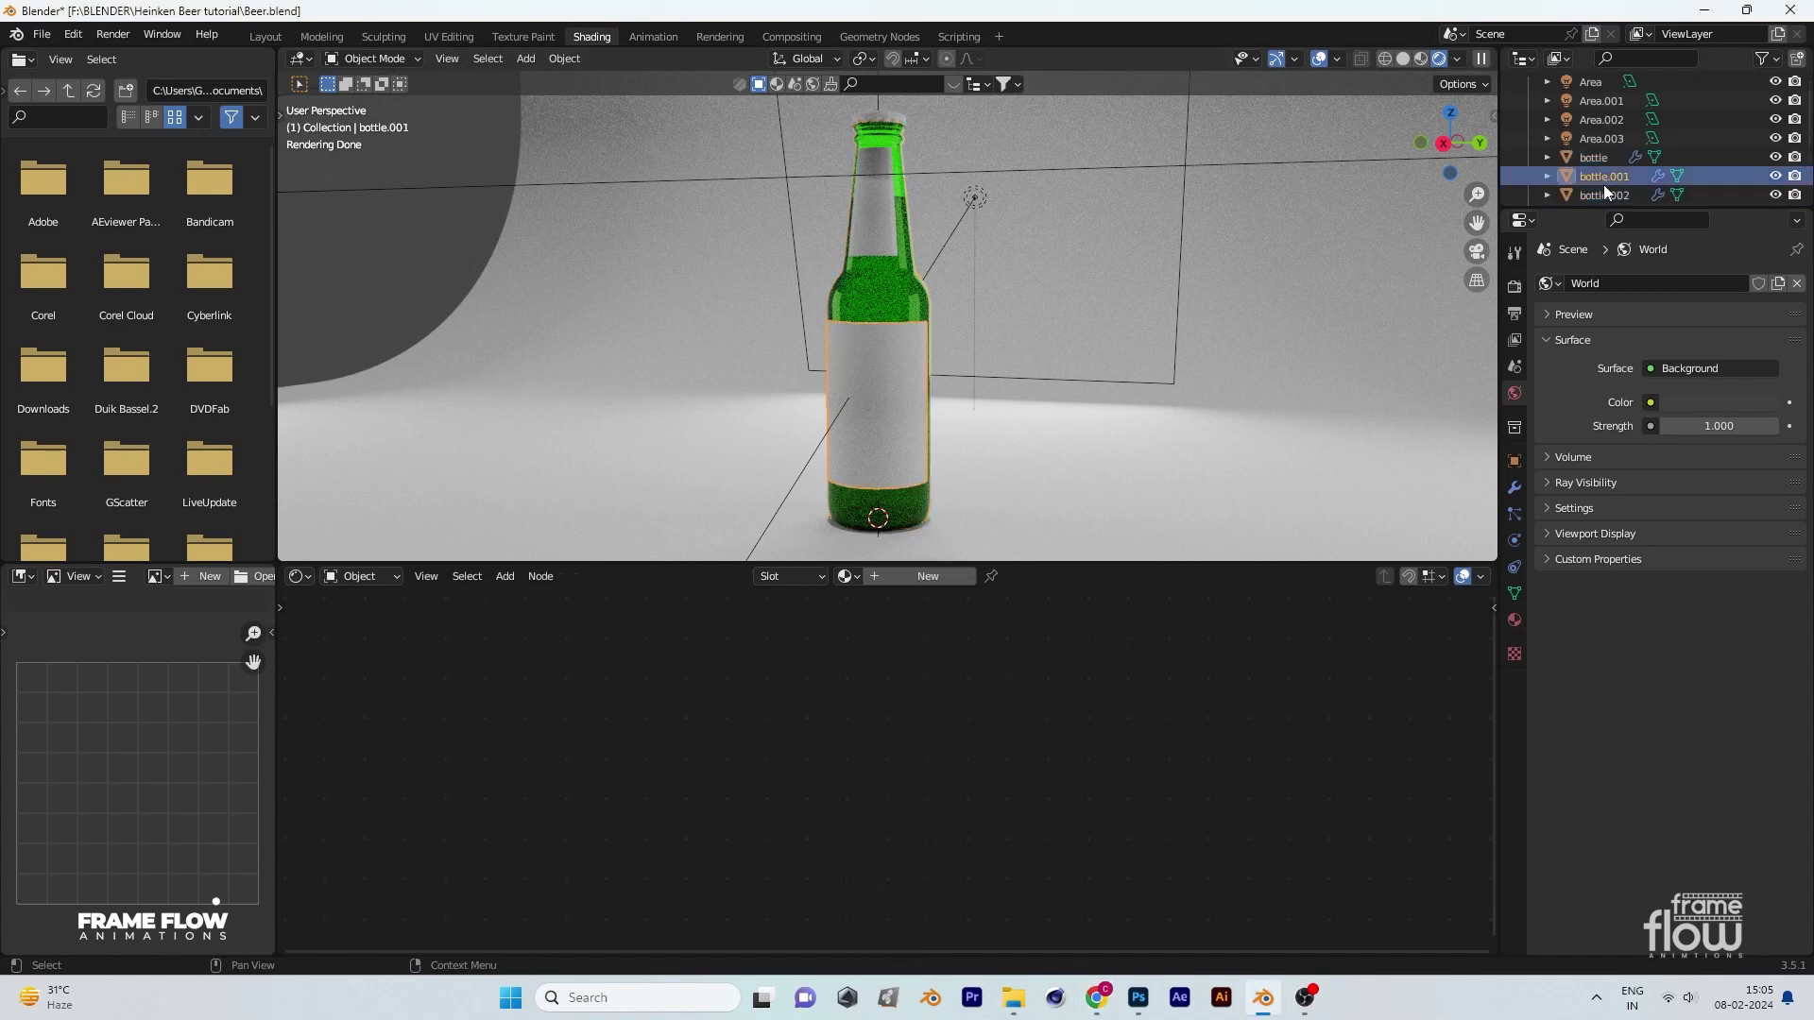
pyautogui.click(1605, 168)
pyautogui.scroll(-1, 1600, 194)
pyautogui.click(1593, 172)
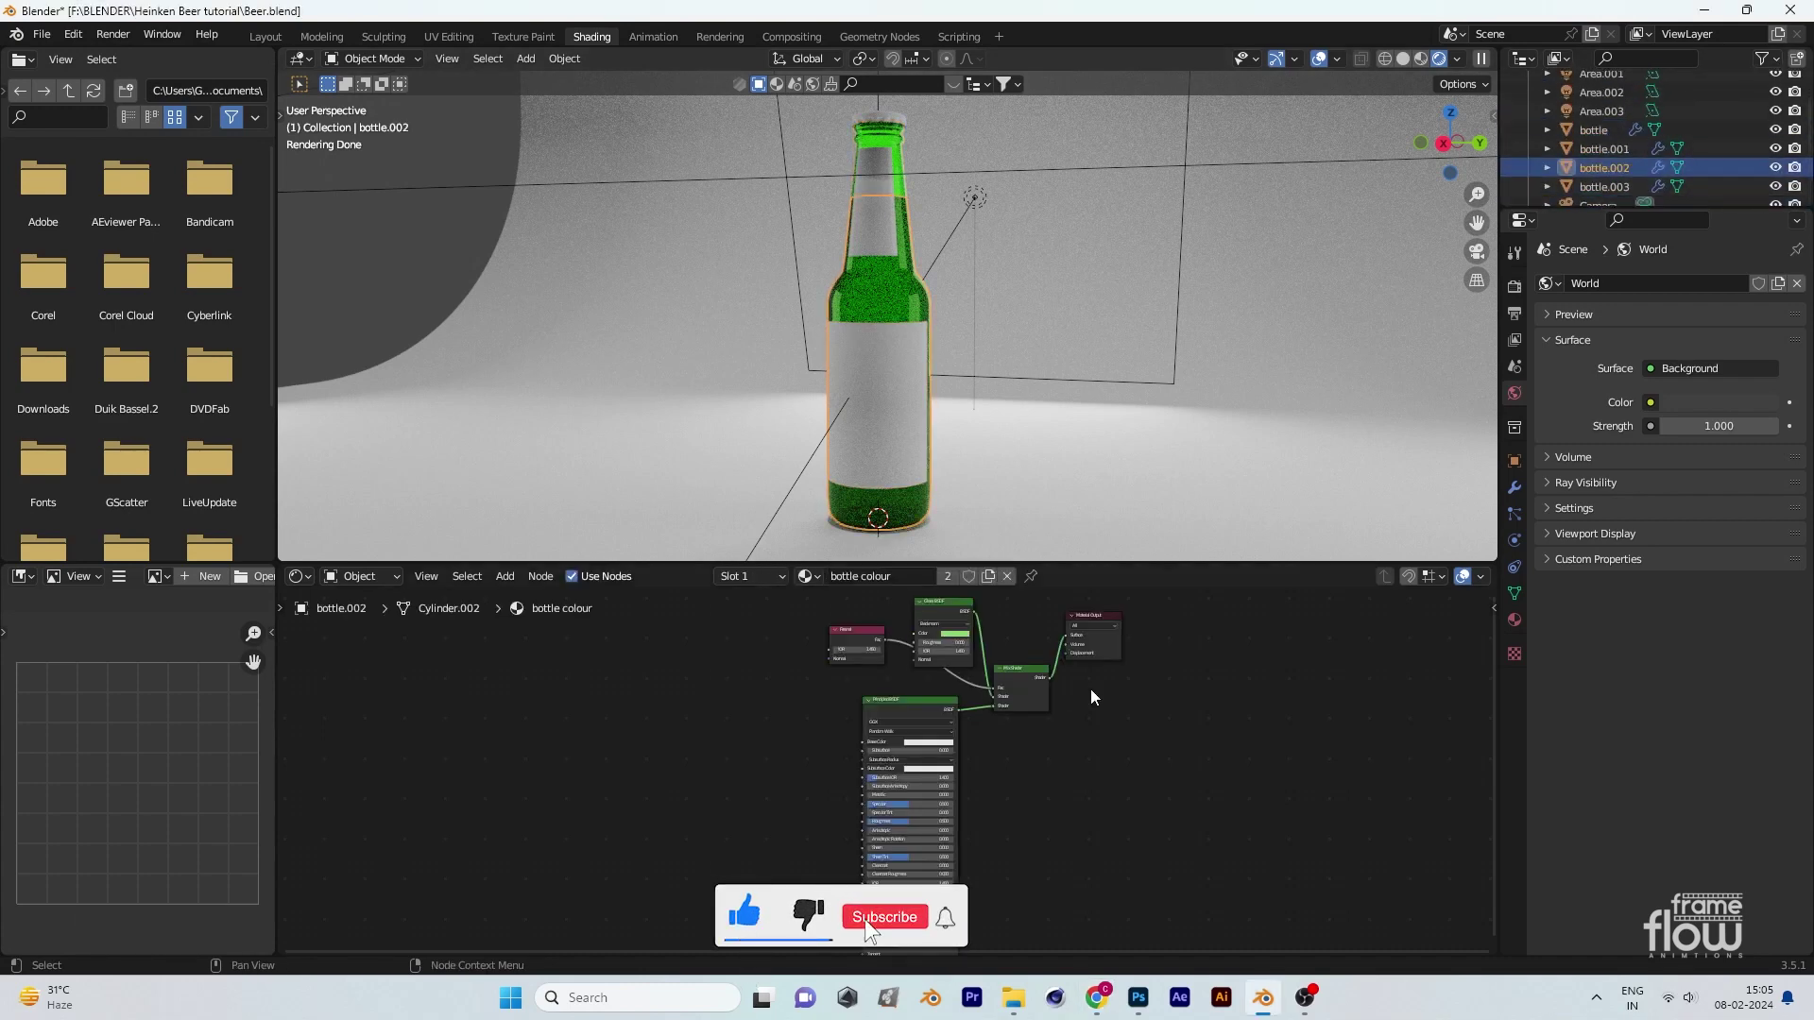
pyautogui.scroll(-2, 1597, 170)
pyautogui.doubleClick(1593, 128)
pyautogui.write('beer')
pyautogui.press('Return')
pyautogui.click(1514, 619)
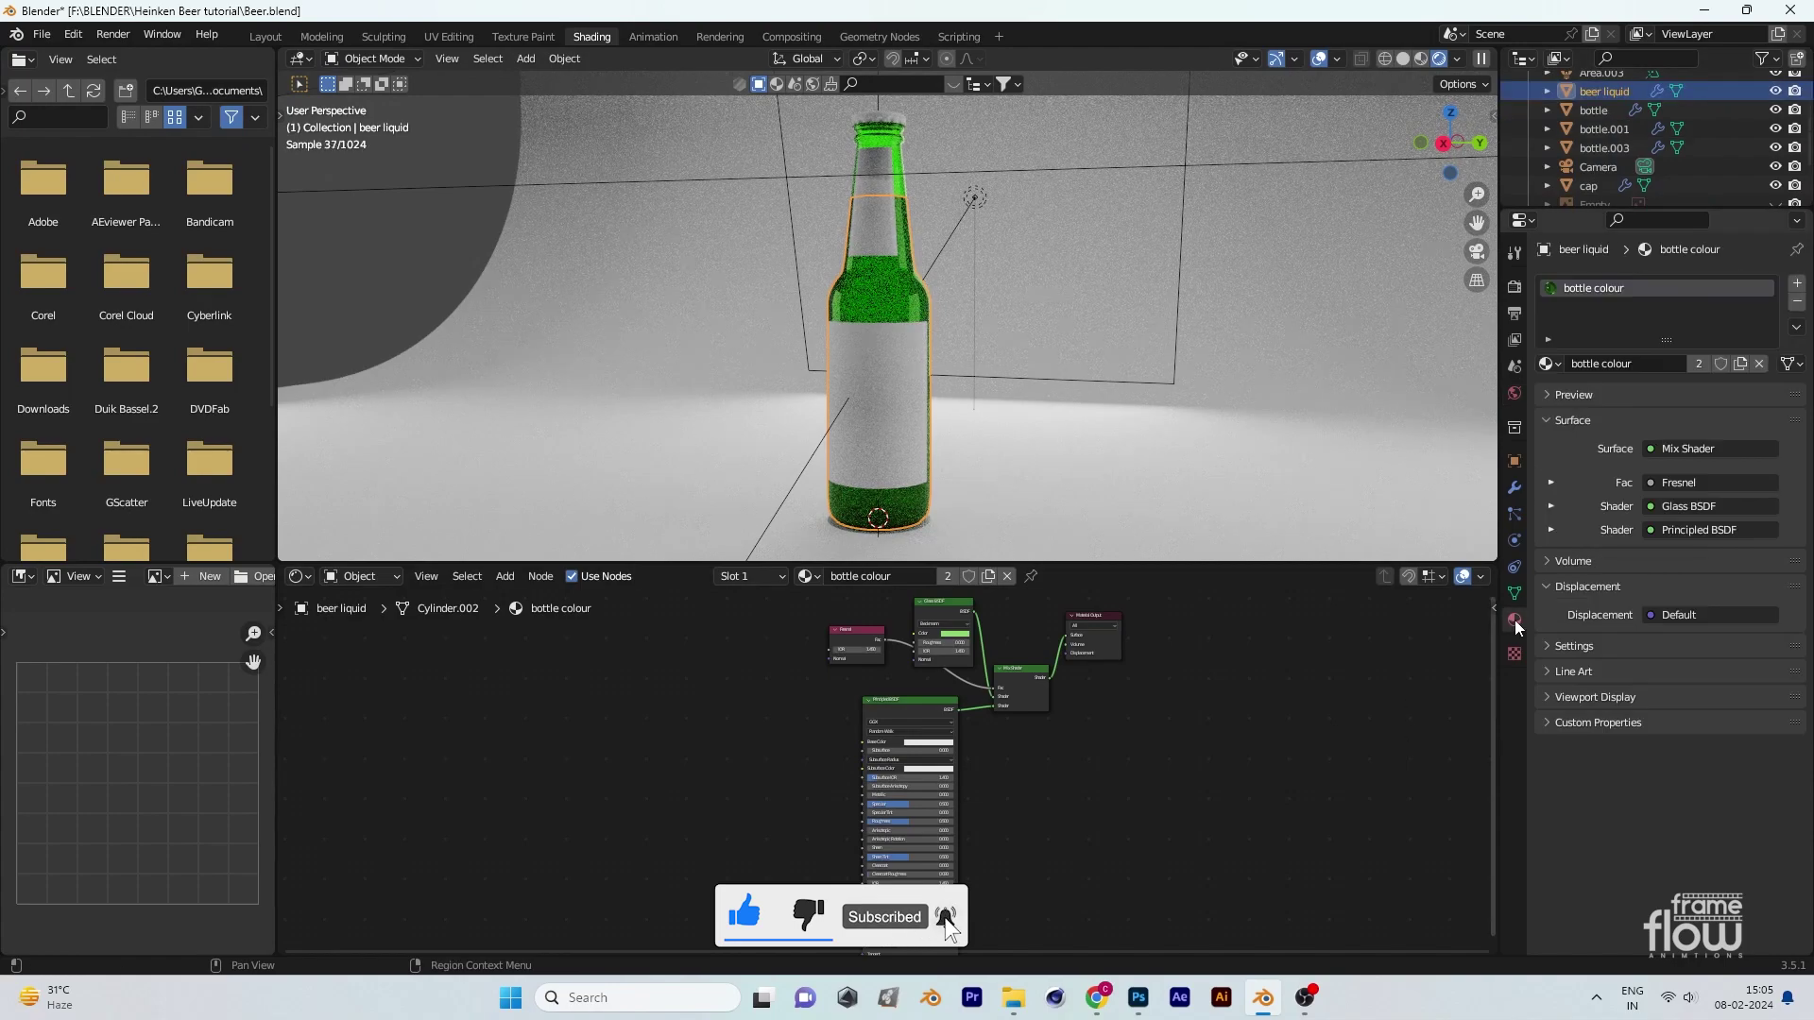
# Step: Give beer liquid a new material whose surface is a Glass BSDF instead of Principled
pyautogui.click(1797, 283)
pyautogui.click(1667, 394)
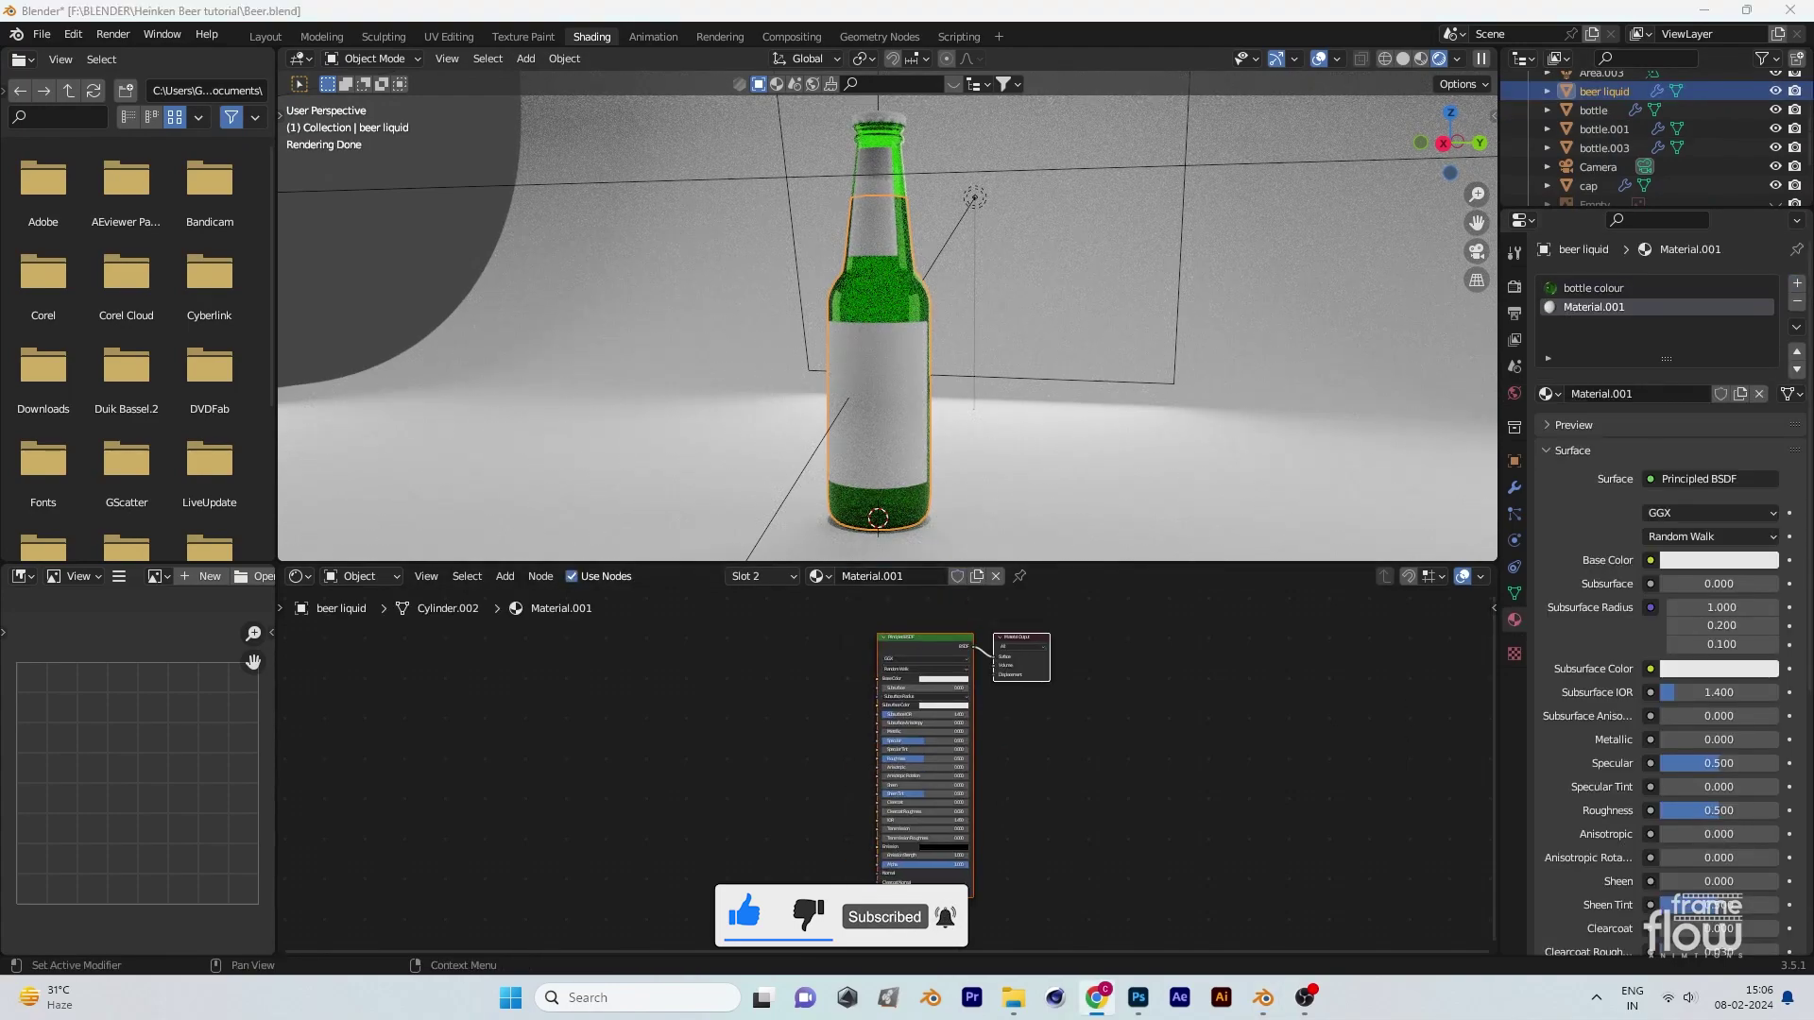
pyautogui.press('x')
pyautogui.hotkey('shift', 'a')
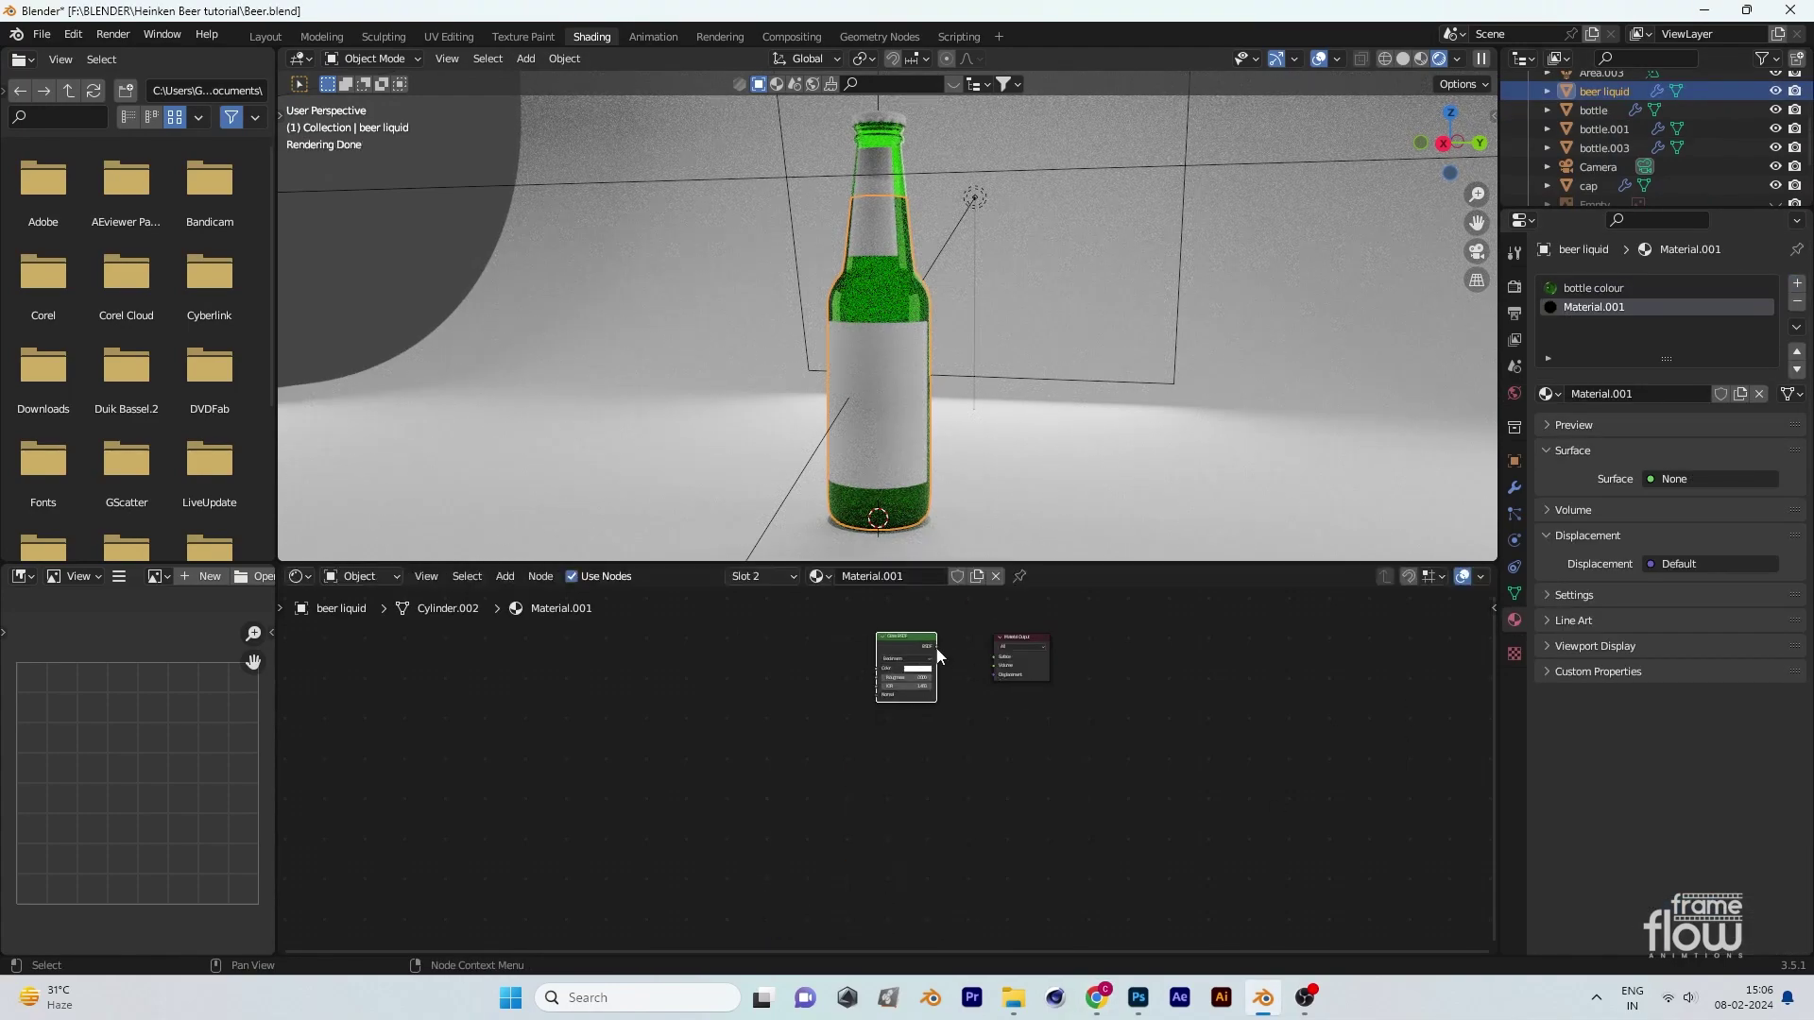
pyautogui.click(938, 655)
pyautogui.press('Home')
pyautogui.moveTo(873, 698); pyautogui.dragTo(998, 719)
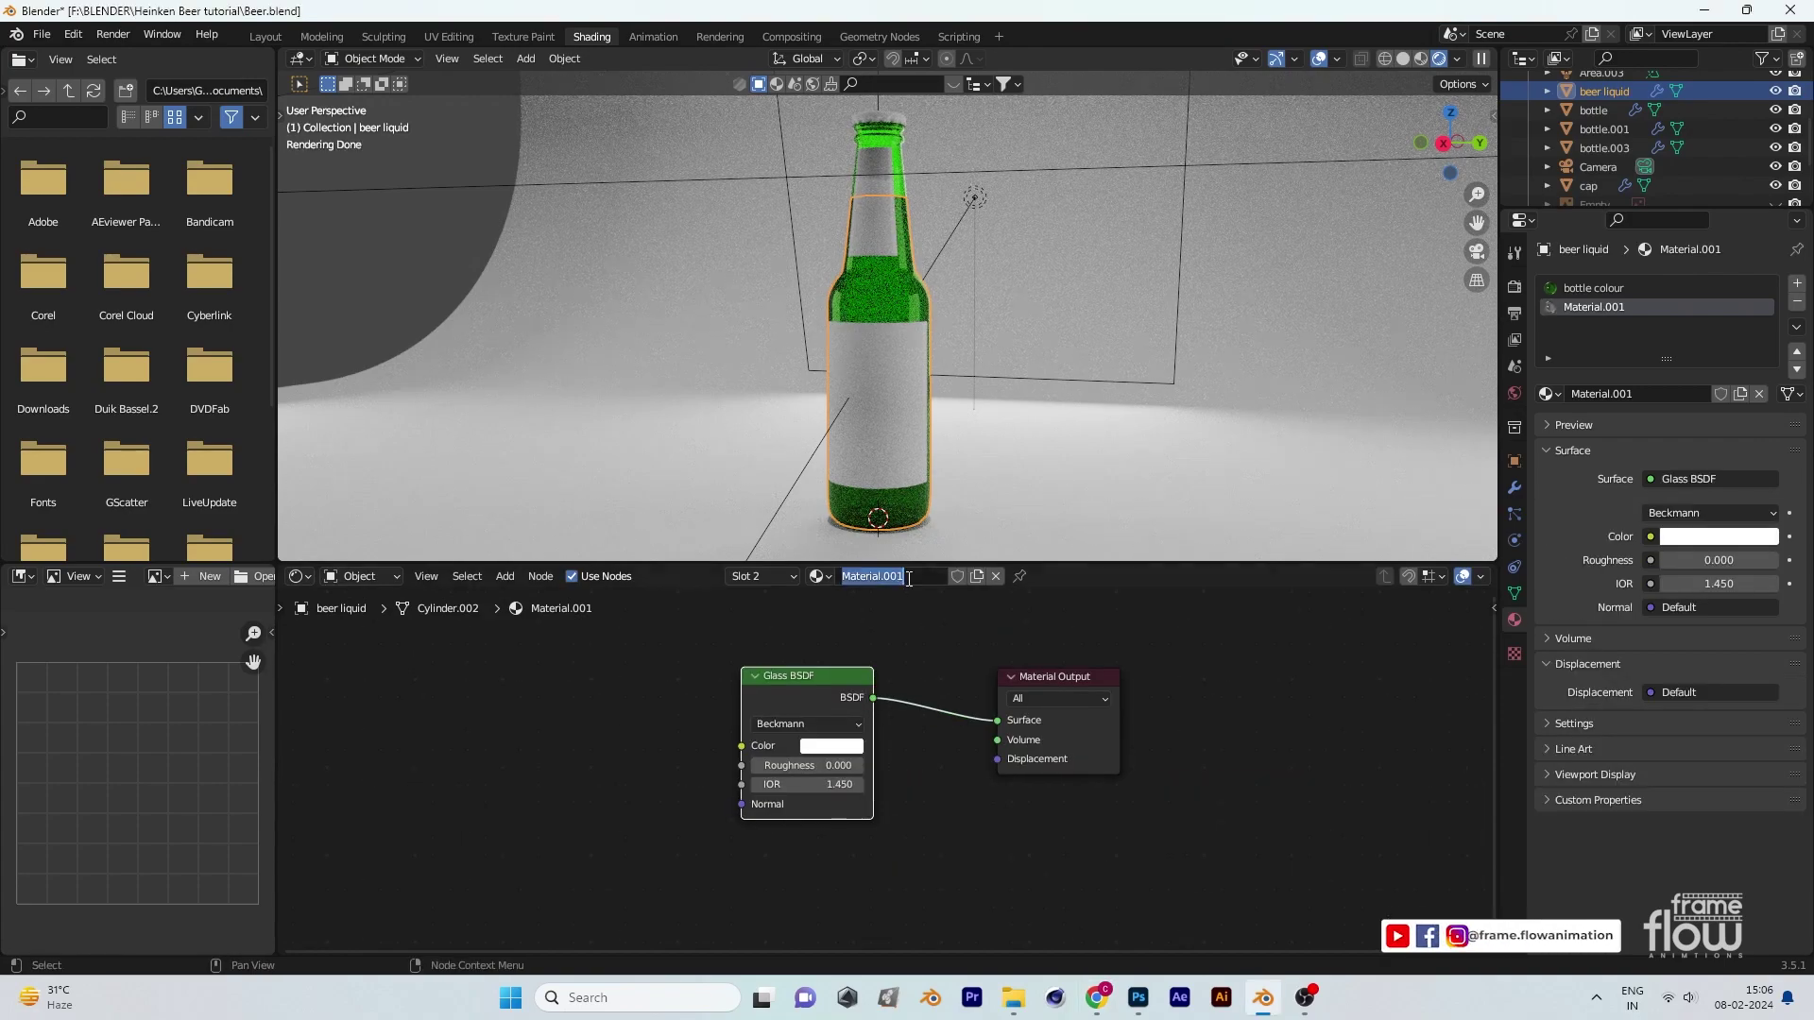
pyautogui.write('beer liquid')
pyautogui.press('Return')
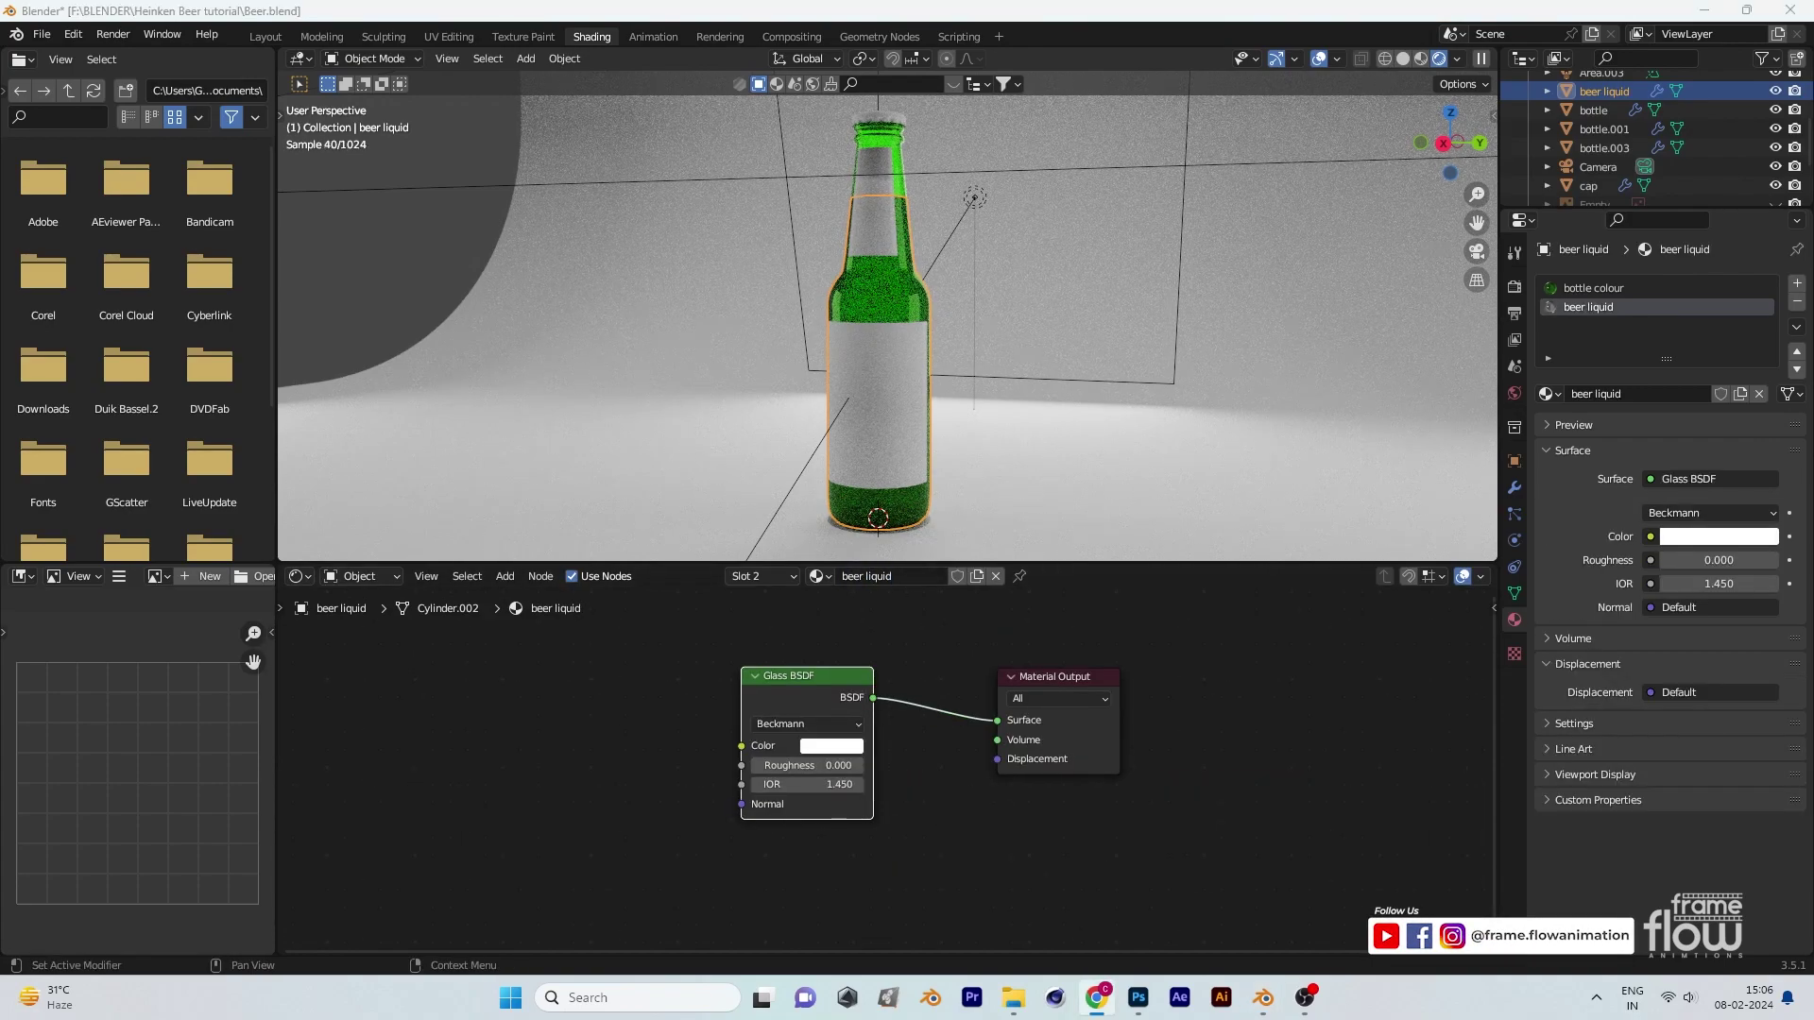
# Step: Set the Glass BSDF colour to green and its IOR to 1.400
pyautogui.click(832, 745)
pyautogui.click(835, 554)
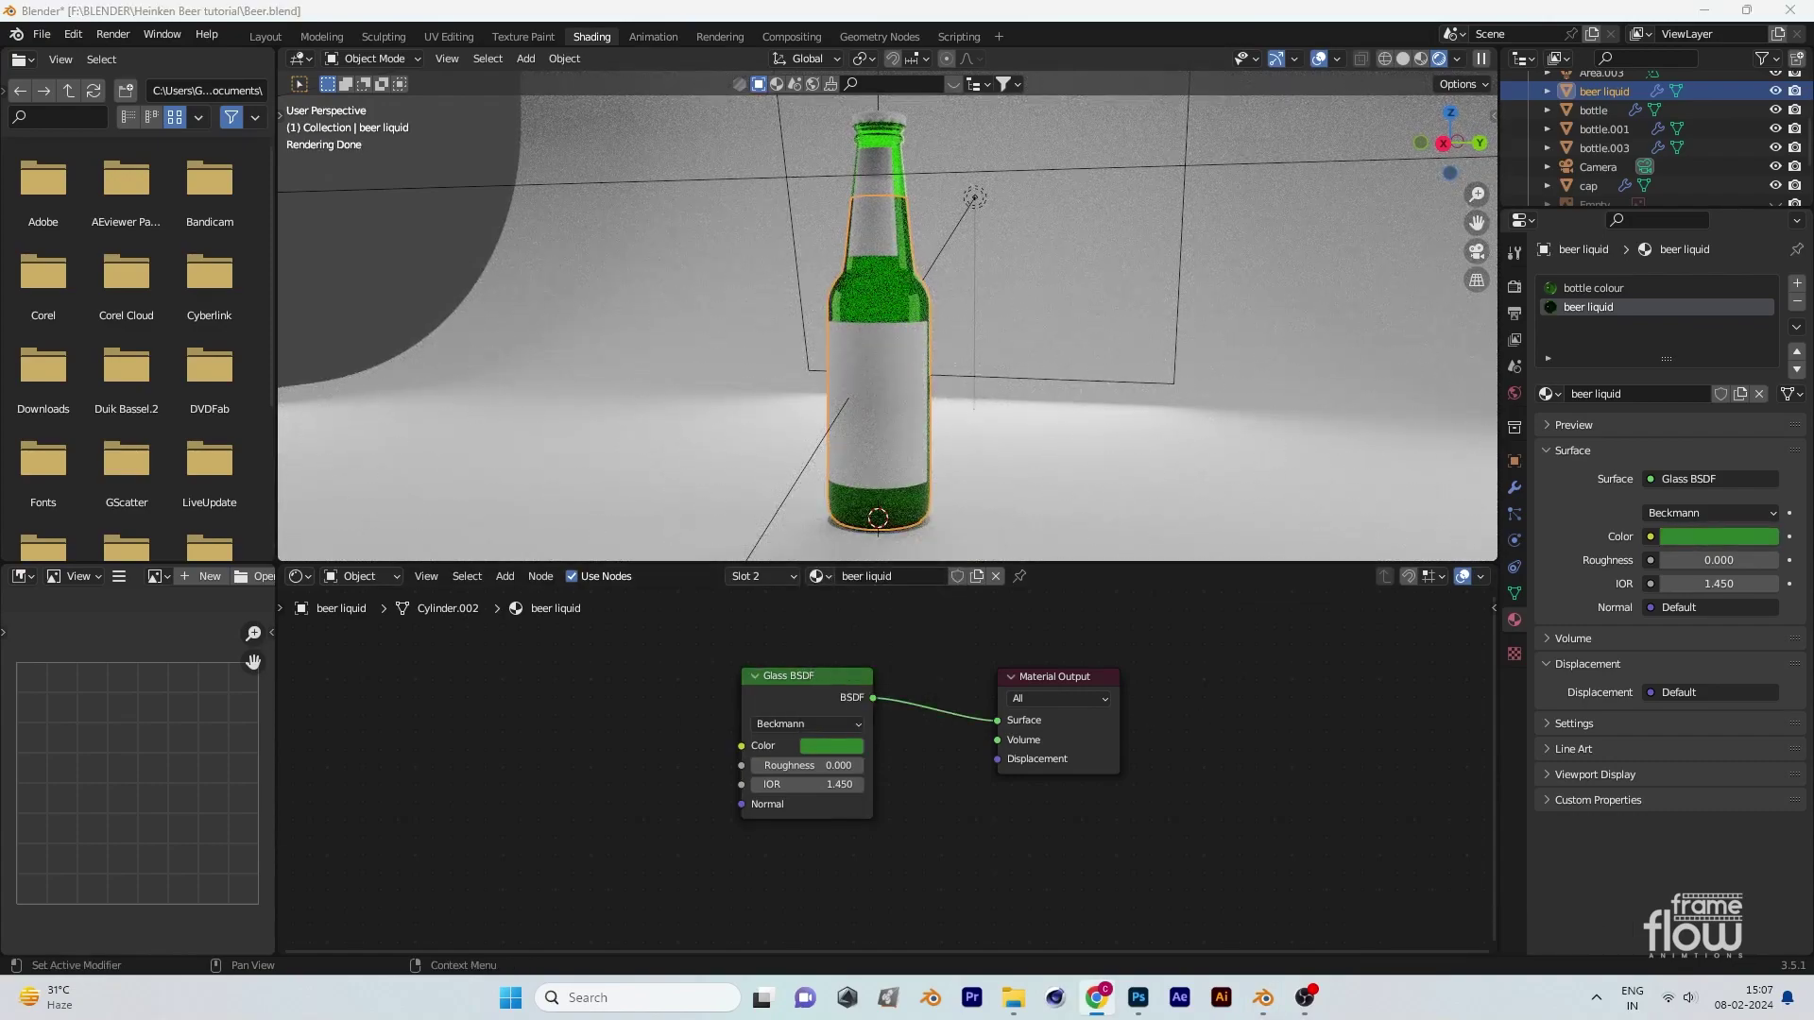
pyautogui.moveTo(858, 794); pyautogui.dragTo(822, 794)
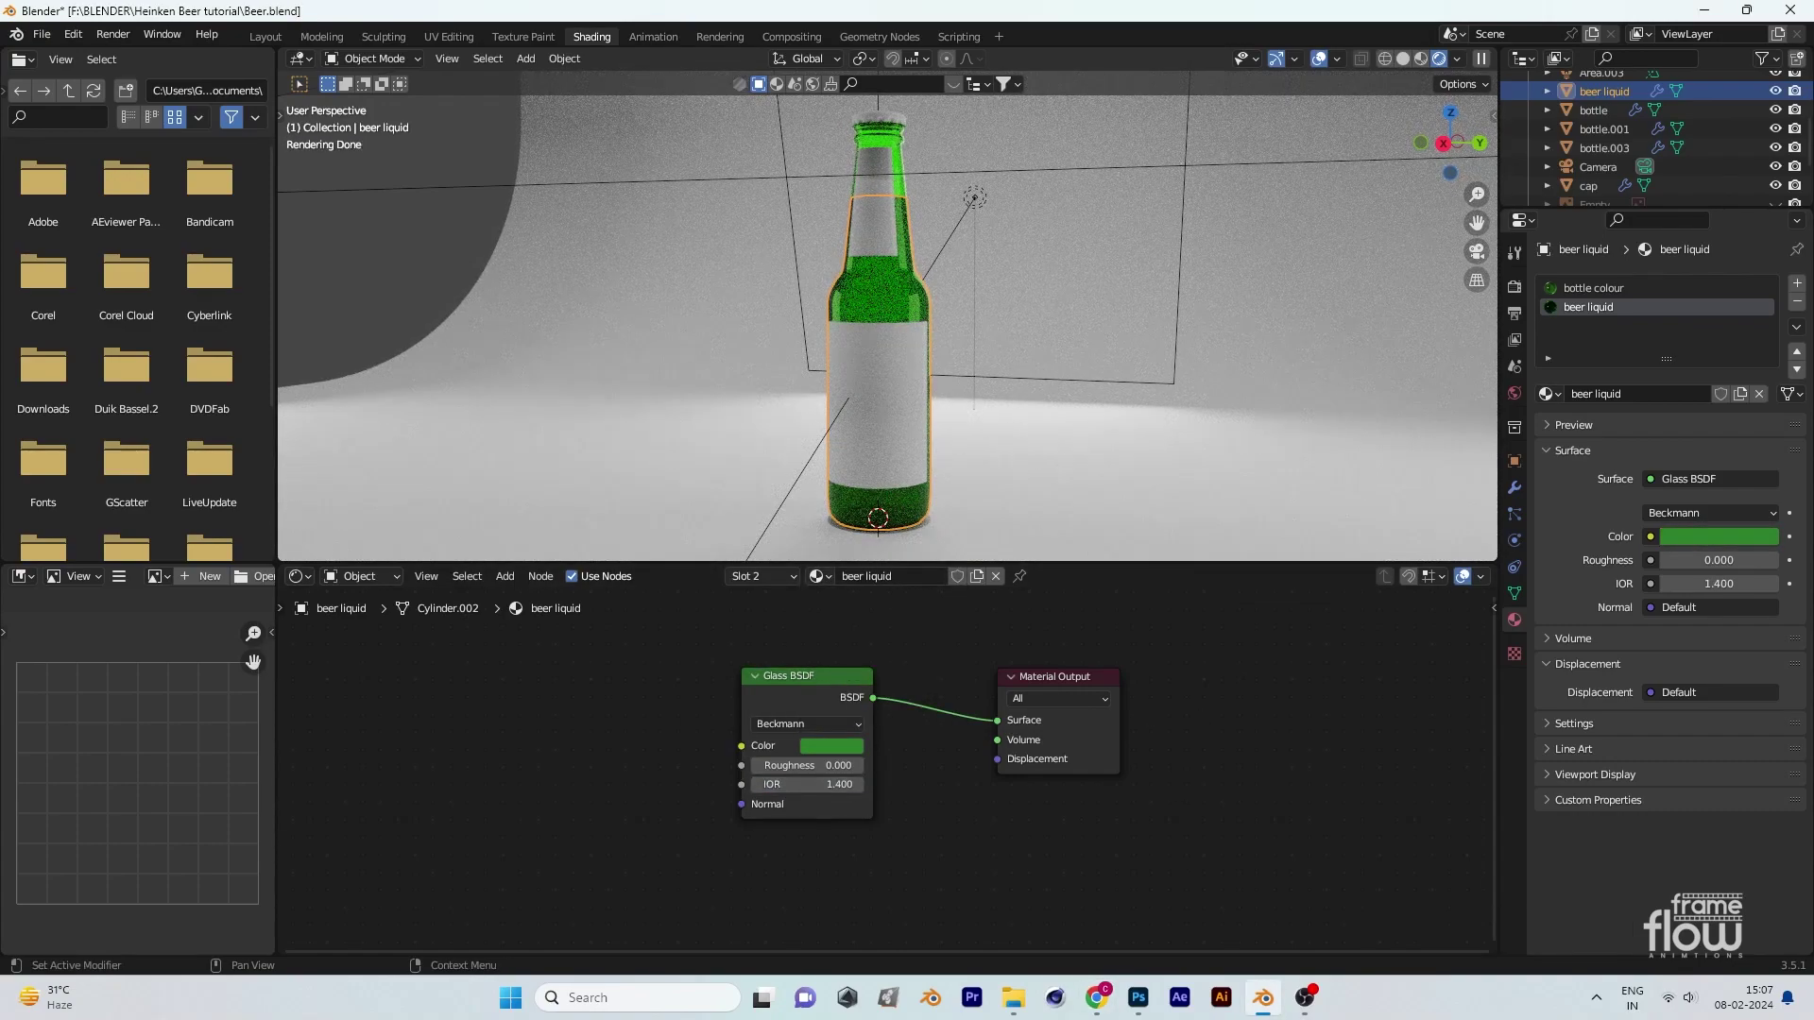
# Step: Add a Volume Absorption node with a dark green colour
pyautogui.hotkey('shift', 'a')
pyautogui.click(888, 751)
pyautogui.click(954, 832)
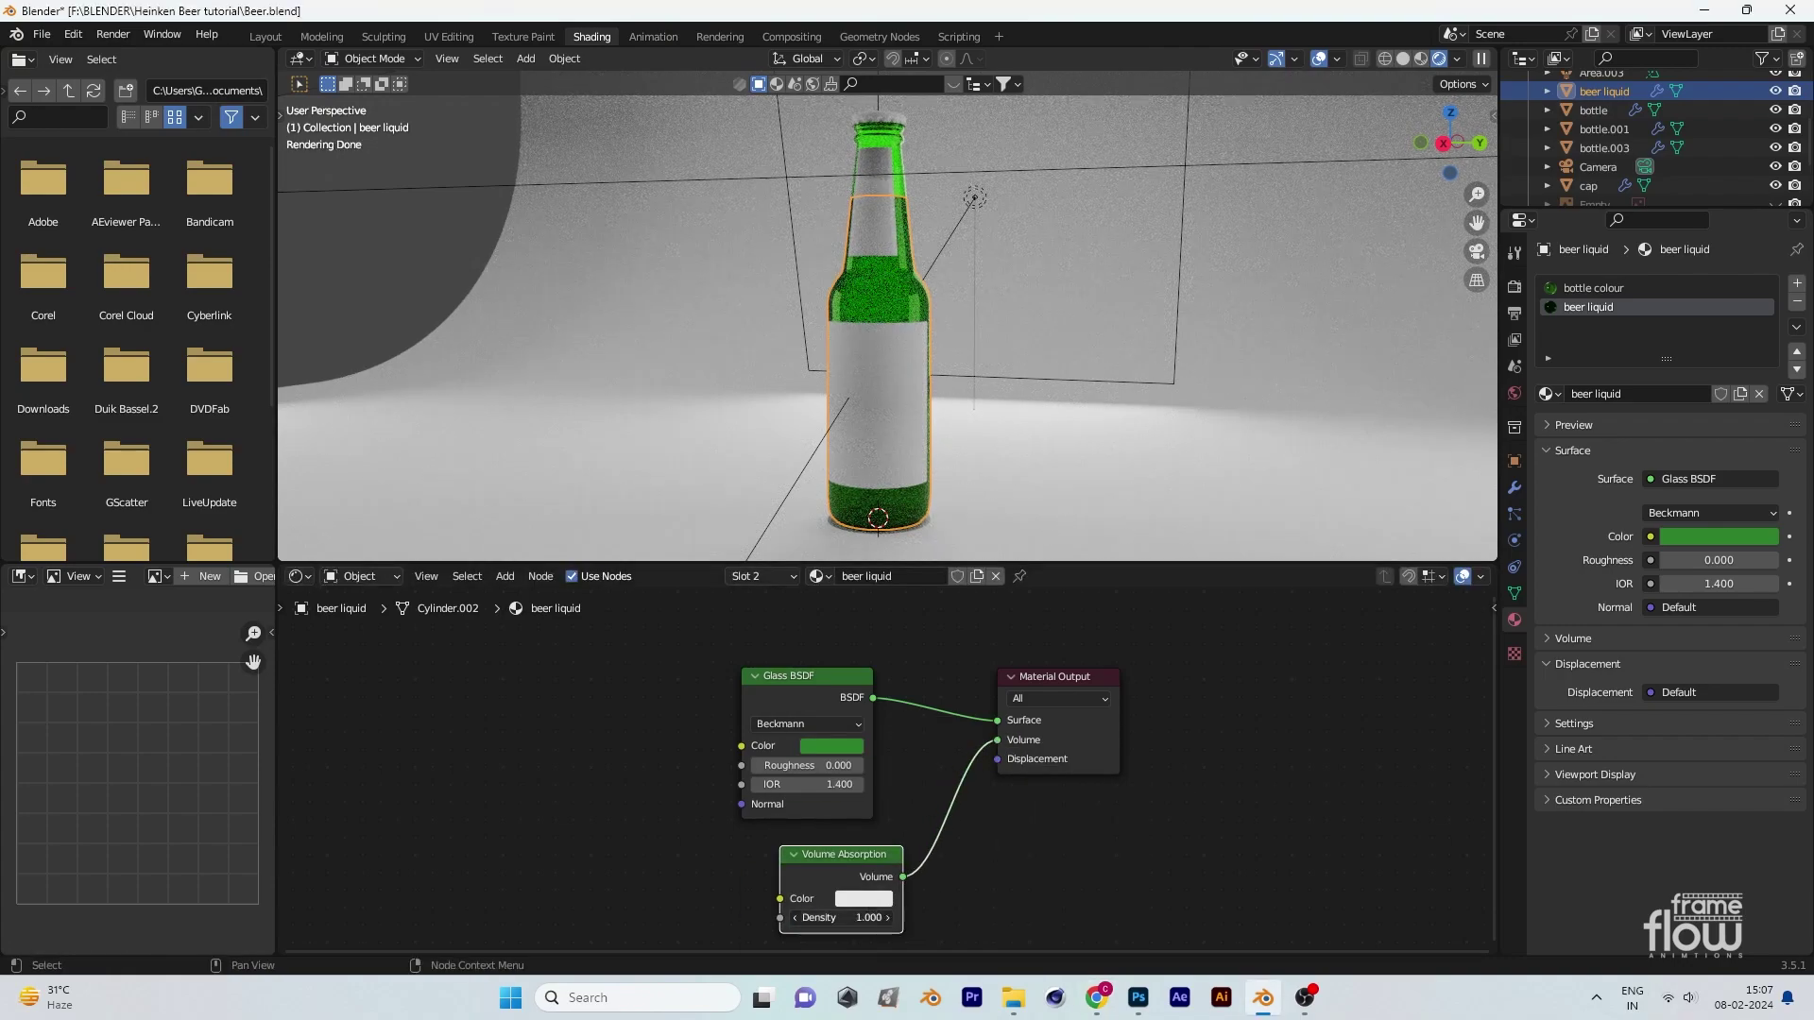
pyautogui.click(863, 899)
pyautogui.moveTo(985, 661); pyautogui.dragTo(985, 751)
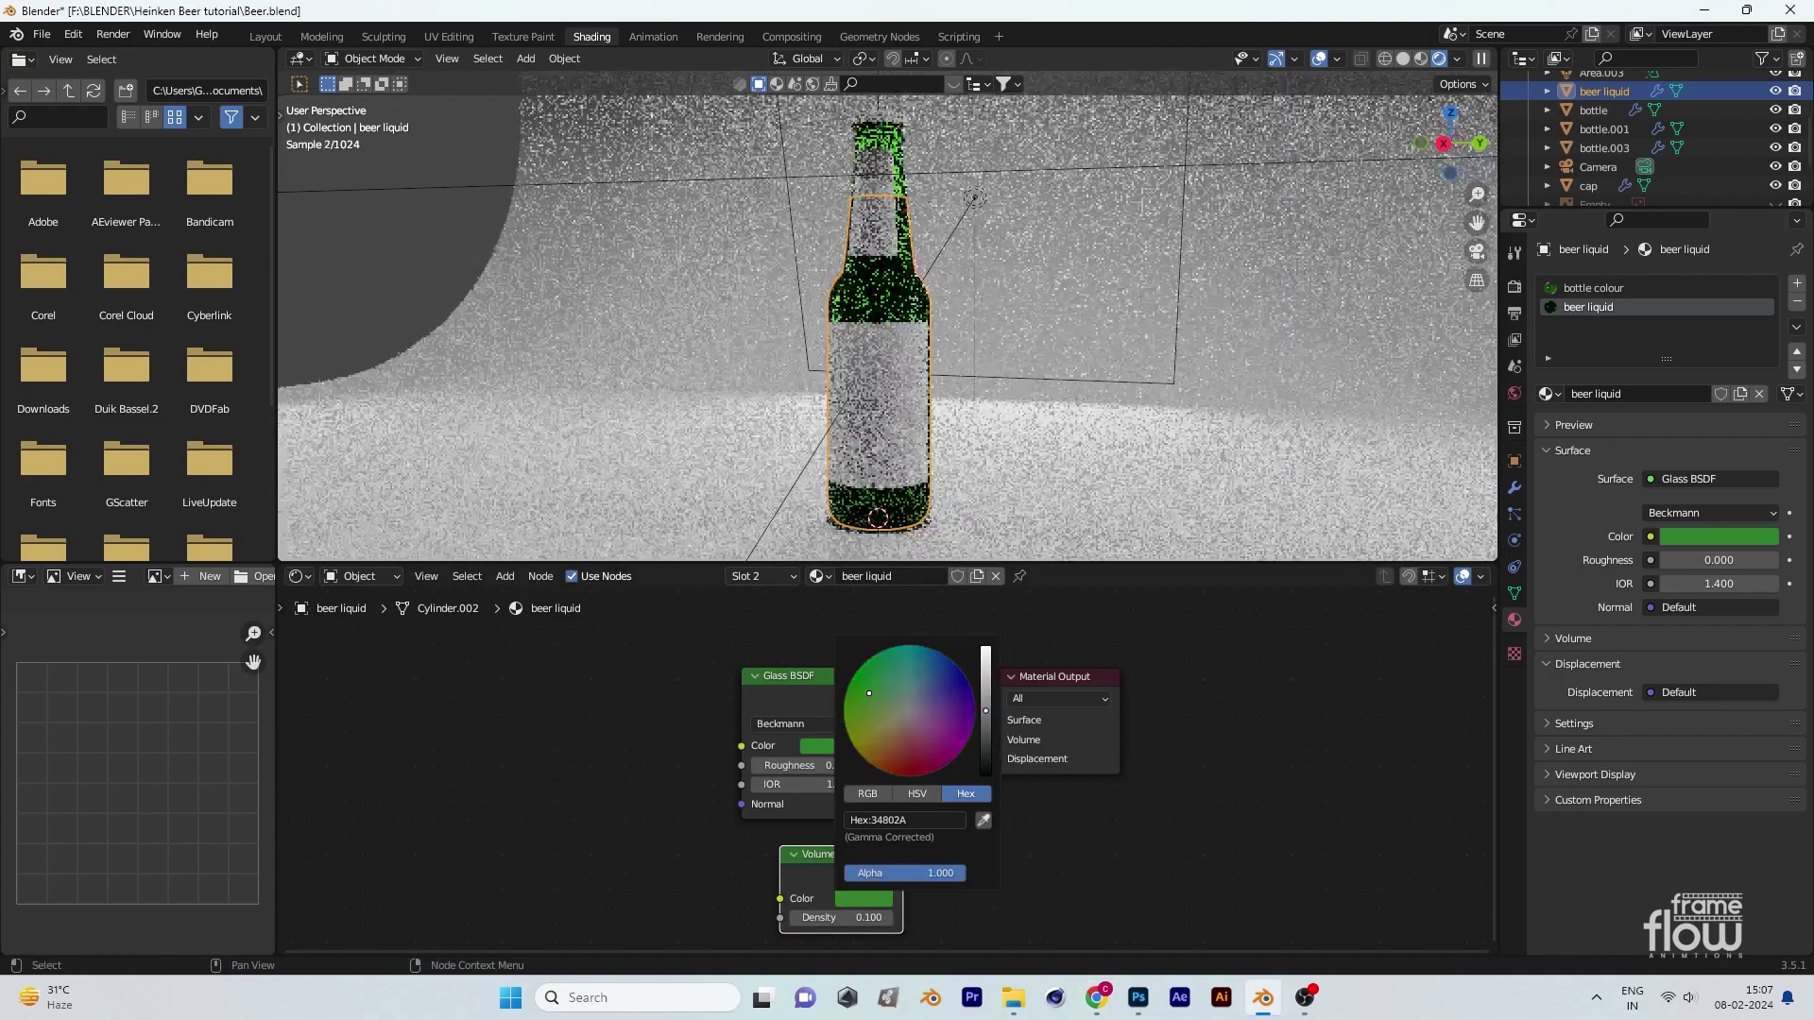
pyautogui.click(863, 898)
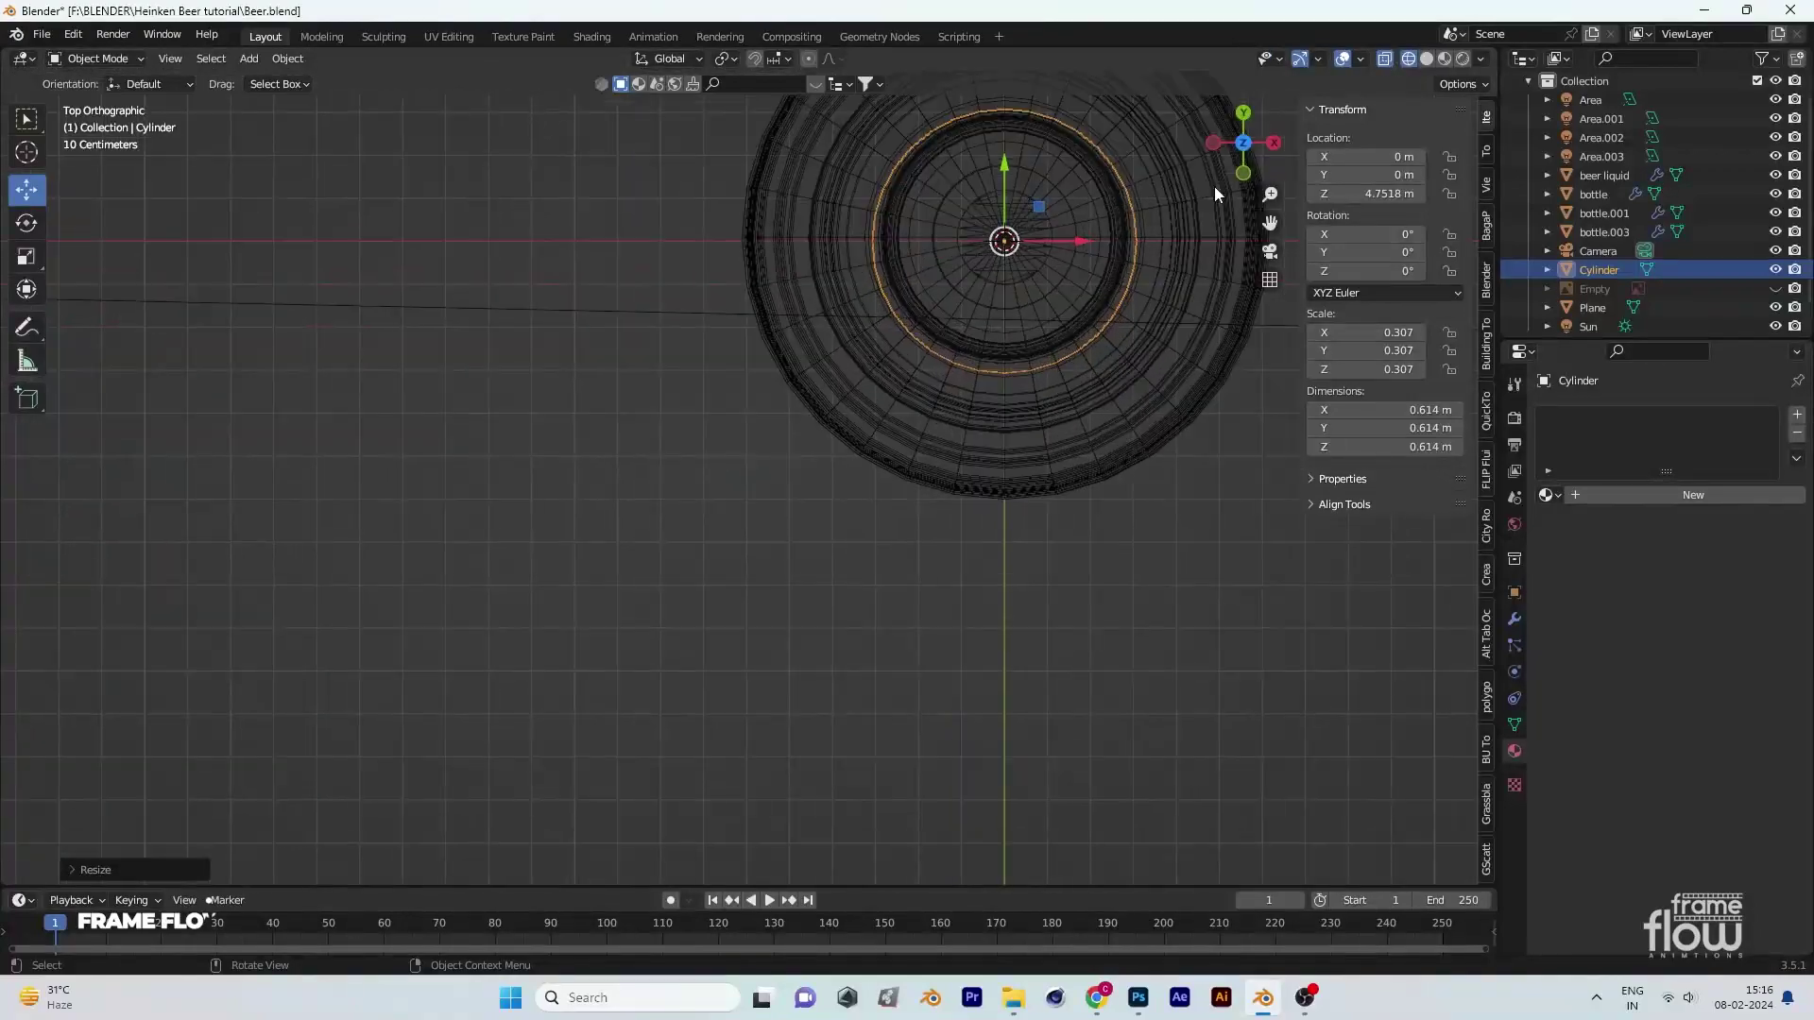
# Step: Lower the new cylinder toward the bottle neck and scale it to 0.317
pyautogui.hotkey('shift', 'z')
pyautogui.moveTo(930, 392); pyautogui.dragTo(847, 284, button='middle')
pyautogui.press('g')
pyautogui.press('z')
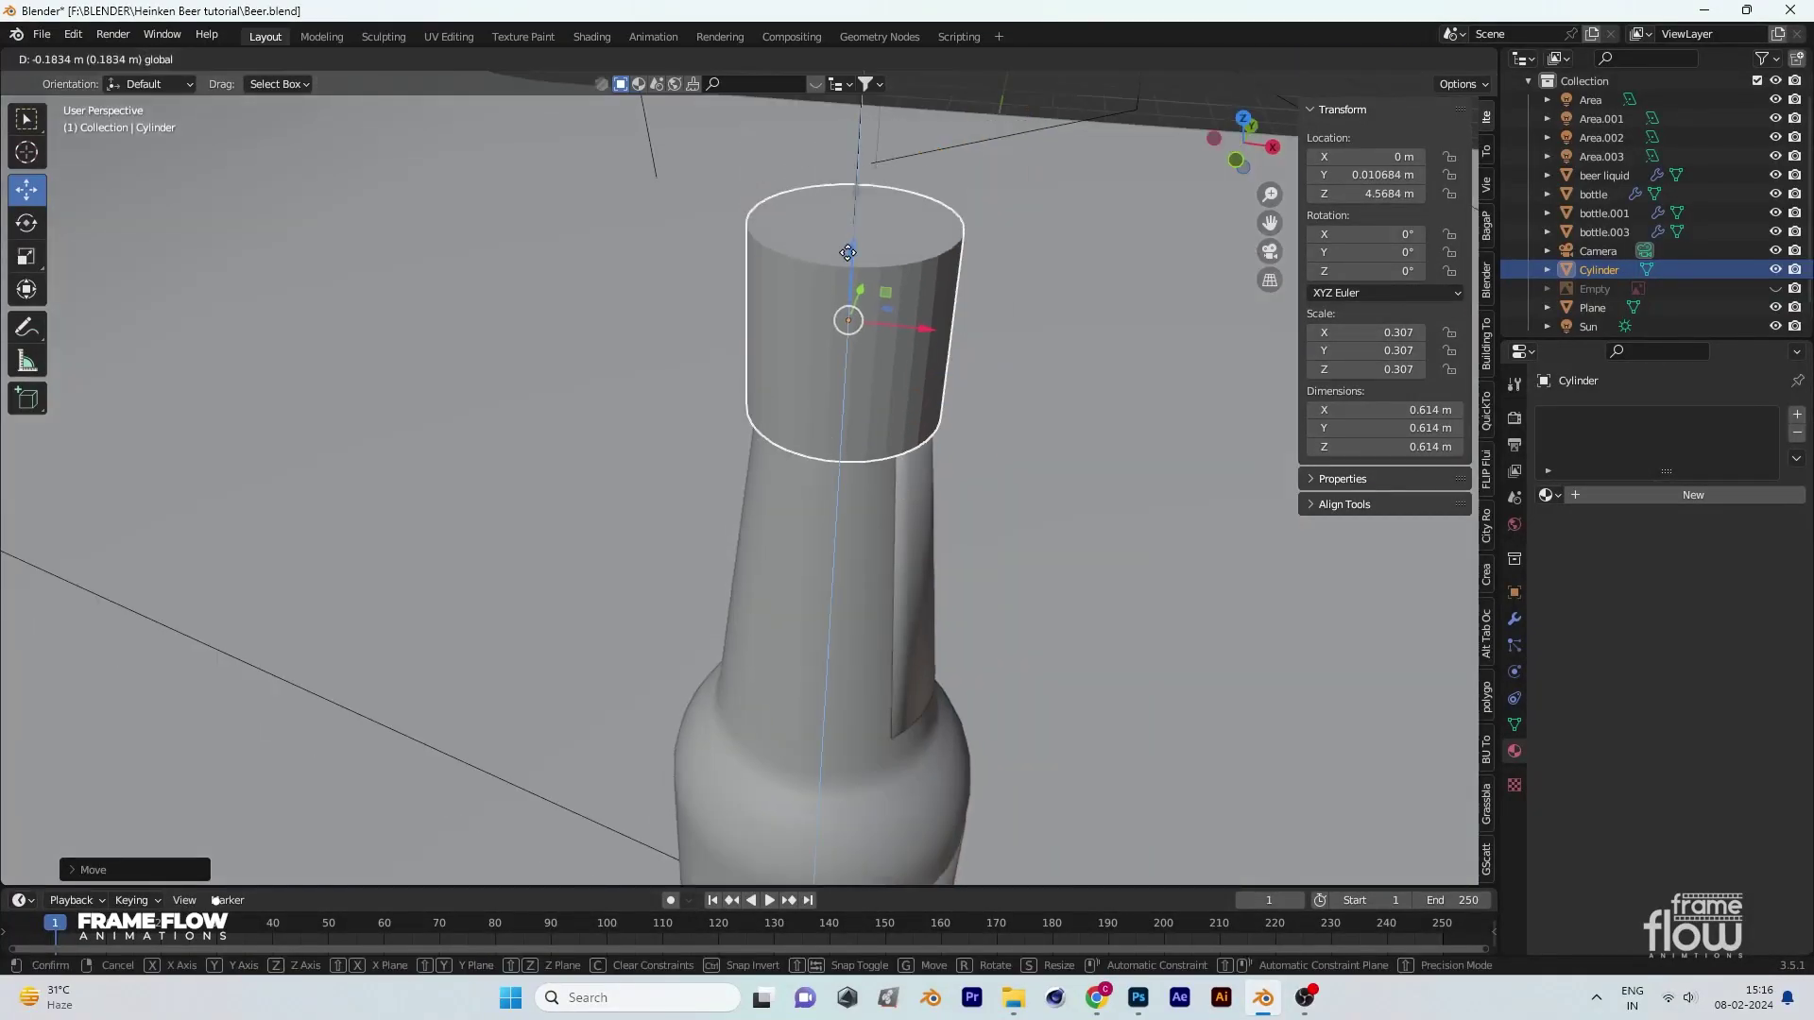
pyautogui.click(848, 254)
pyautogui.press('KP_7')
pyautogui.press('s')
pyautogui.click(875, 442)
pyautogui.press('KP_3')
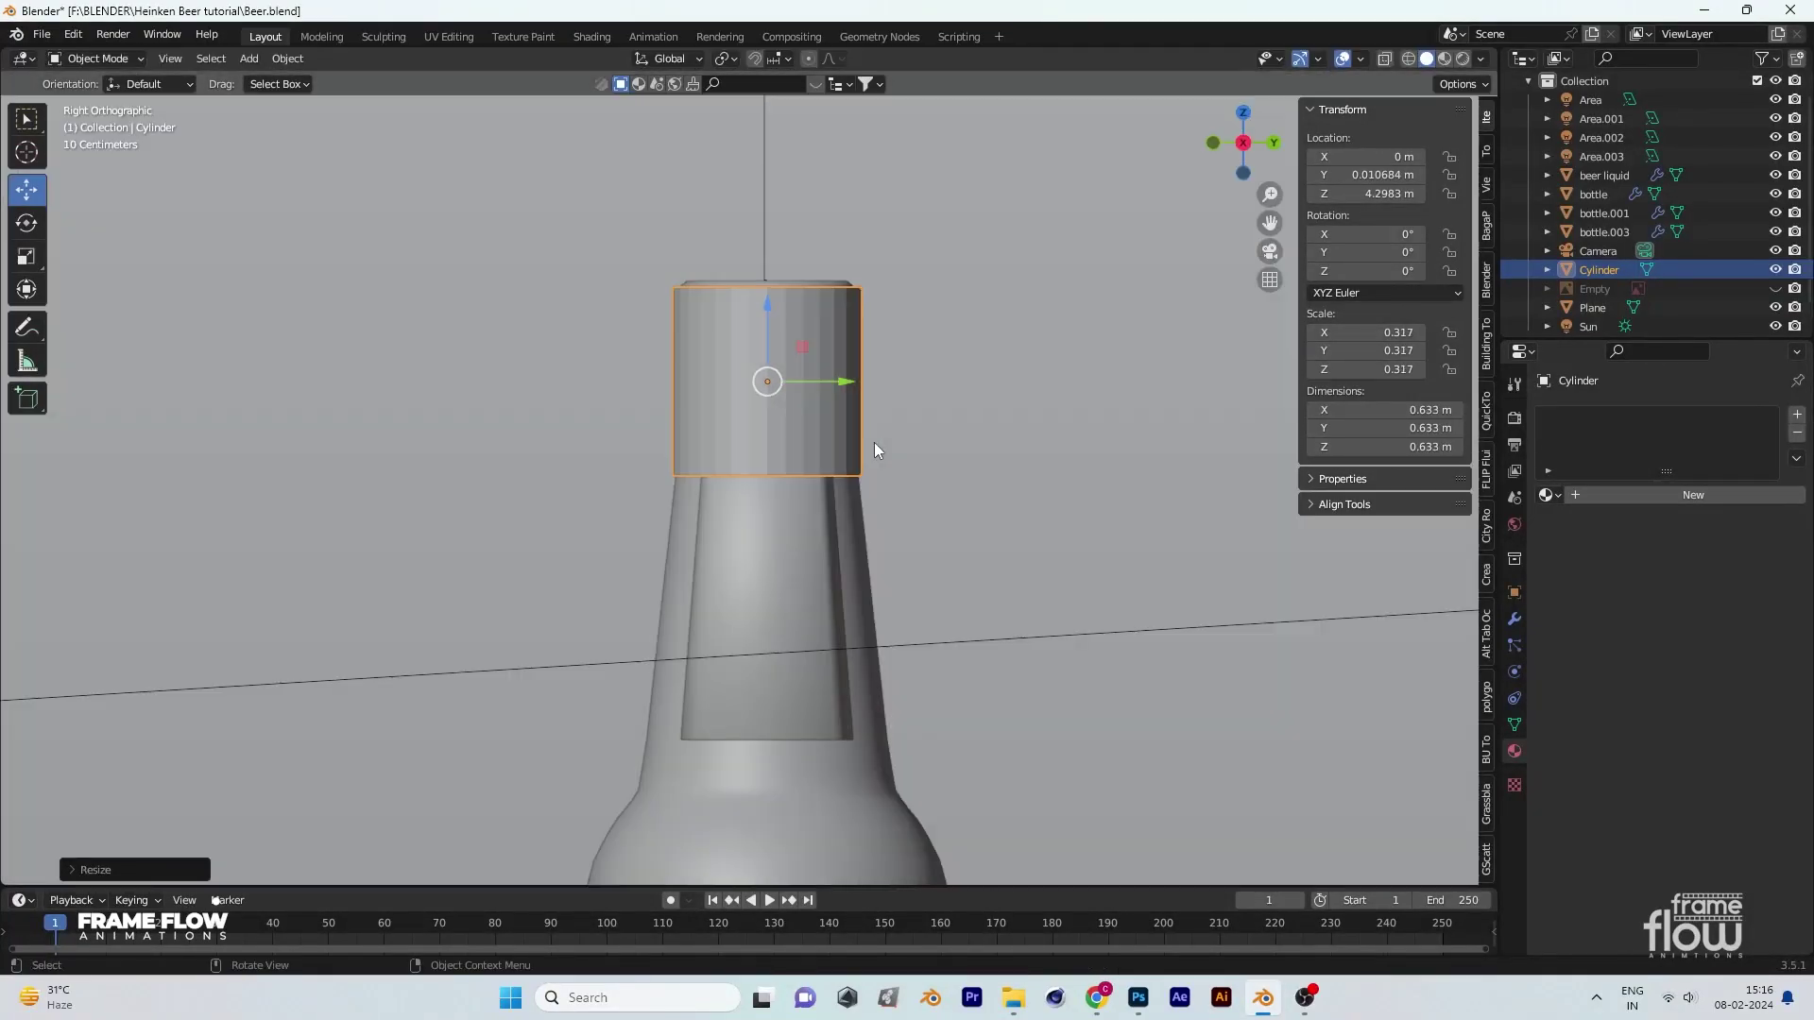
# Step: Frame the cylinder and flatten it along Z into a short cap
pyautogui.click(321, 36)
pyautogui.press('KP_3')
pyautogui.press('KP_Decimal')
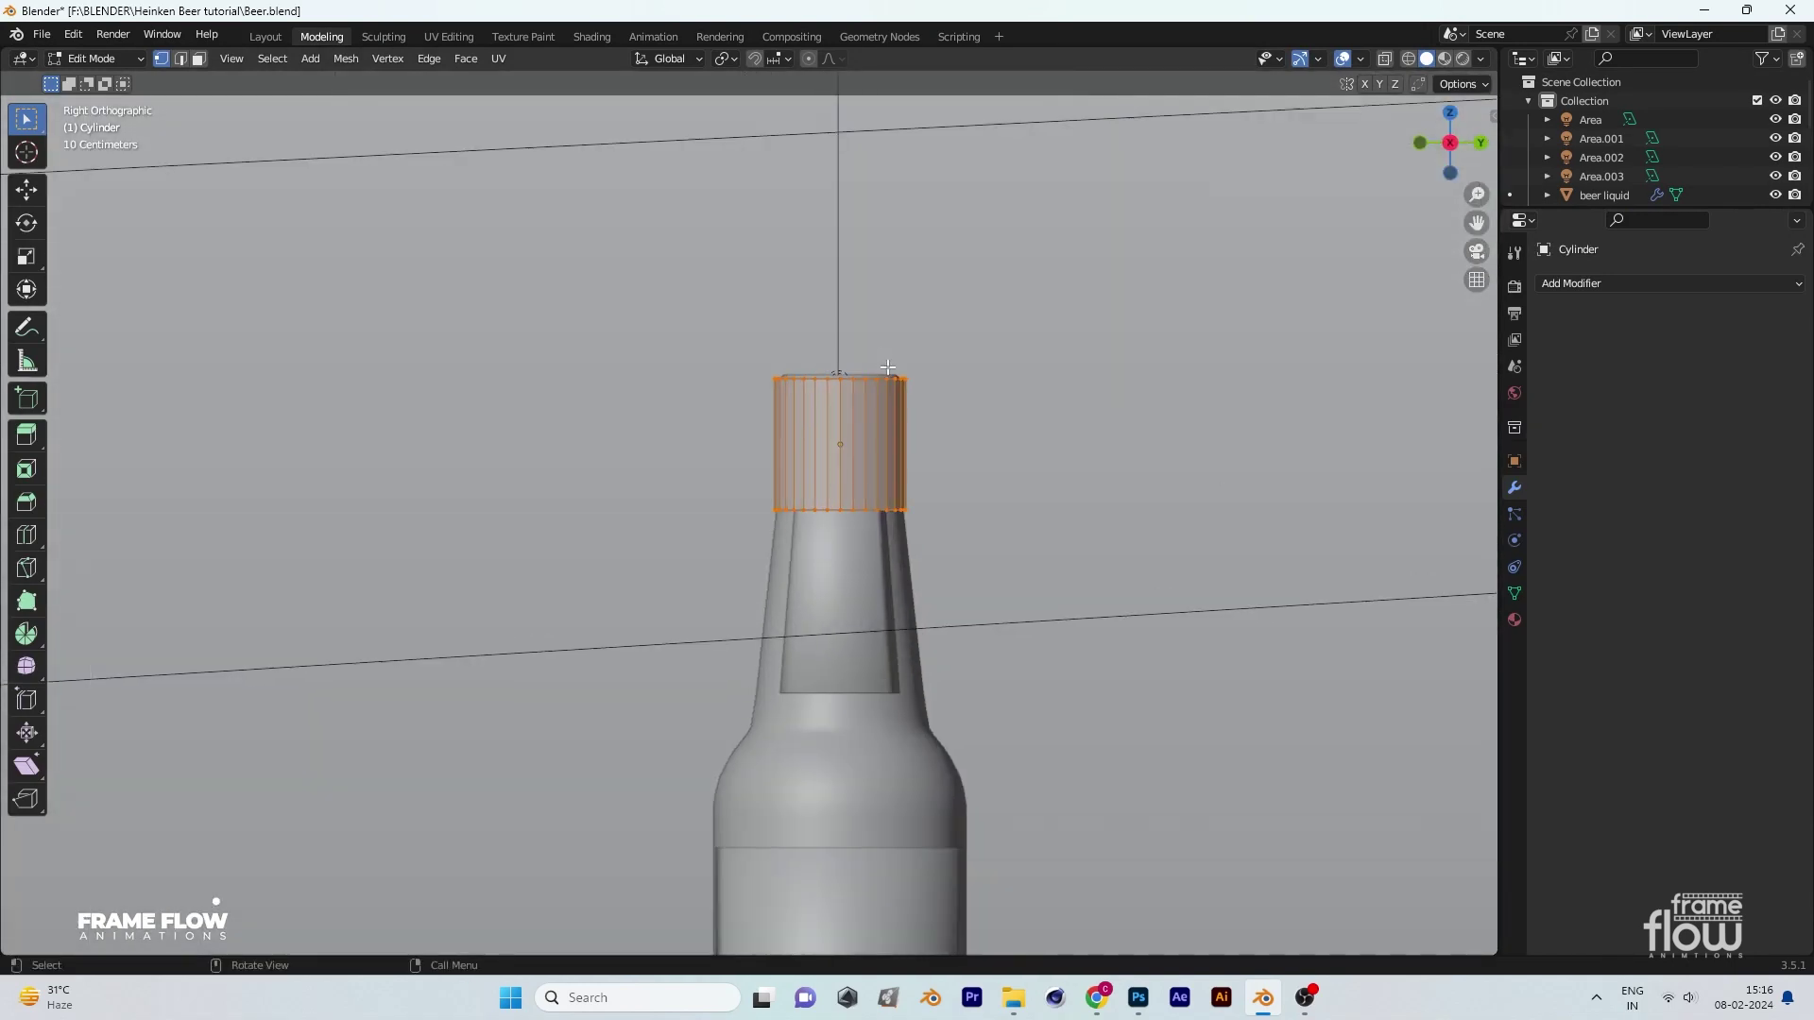
pyautogui.press('Tab')
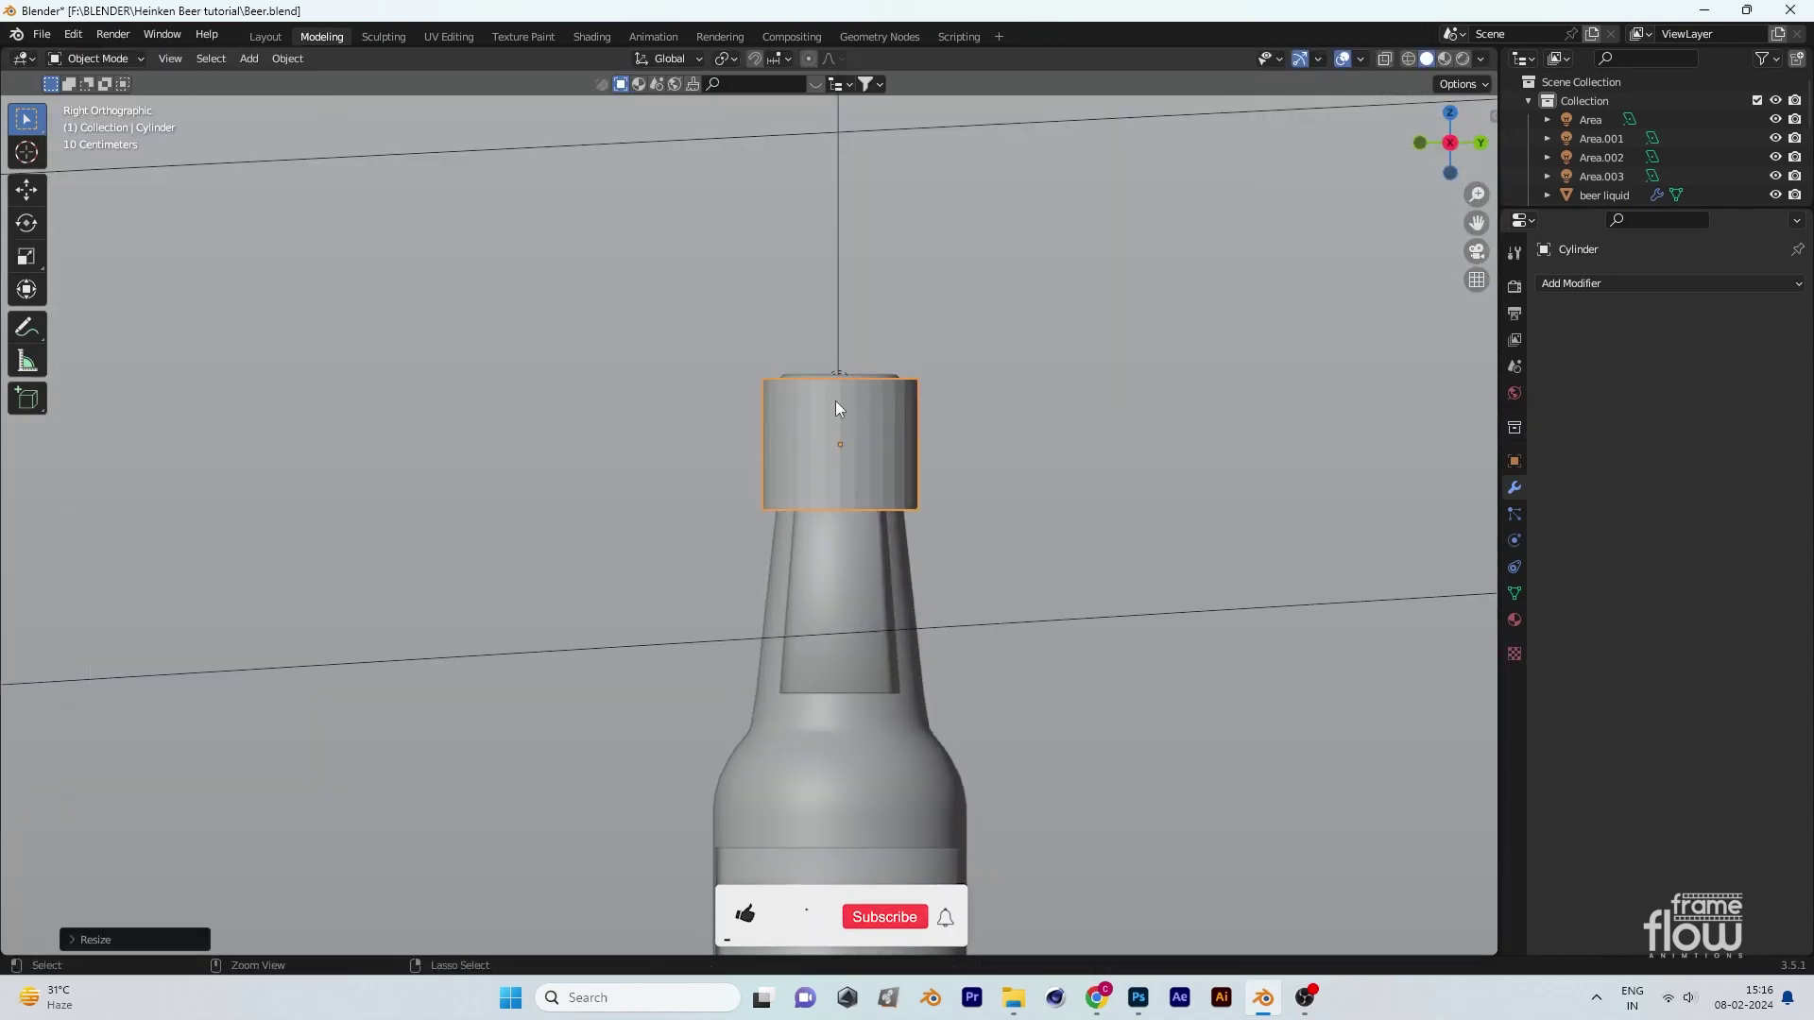
pyautogui.press('s')
pyautogui.press('z')
pyautogui.press('Return')
# Step: Move the cap down along Z onto the bottle lip and switch it into Edit Mode
pyautogui.click(26, 191)
pyautogui.press('g')
pyautogui.press('z')
pyautogui.press('KP_Decimal')
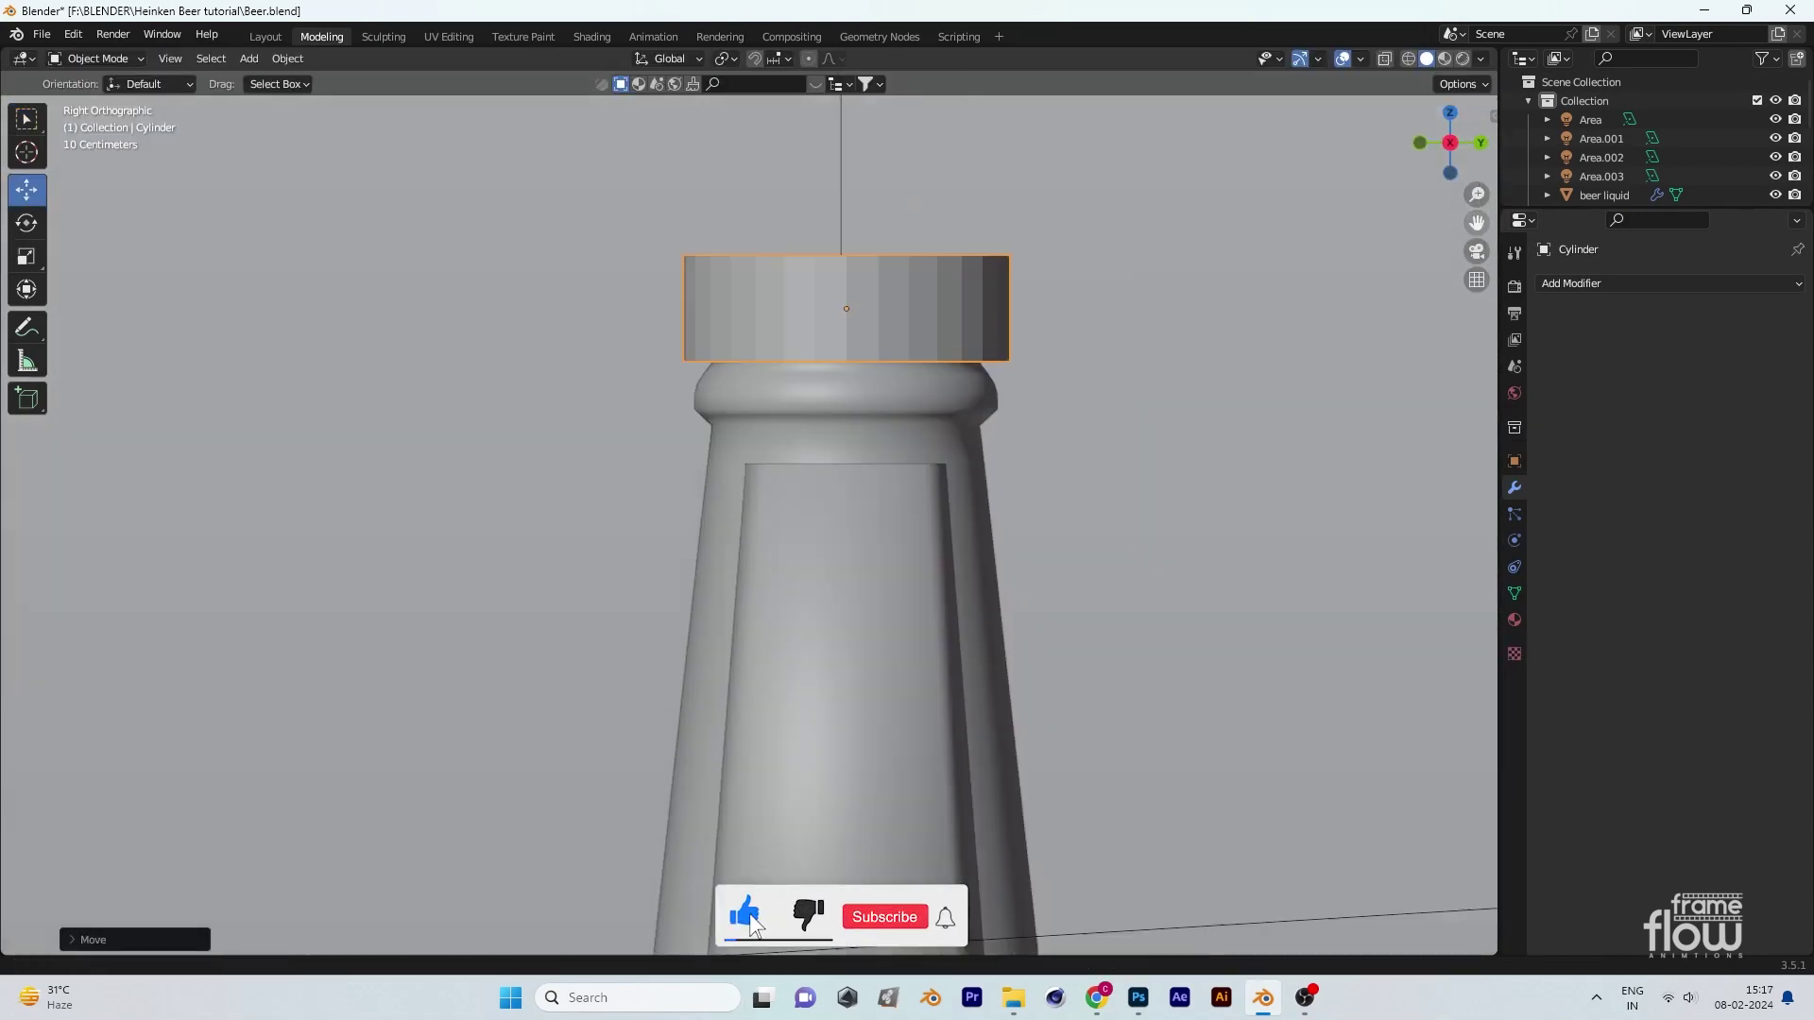
pyautogui.click(94, 58)
pyautogui.click(89, 103)
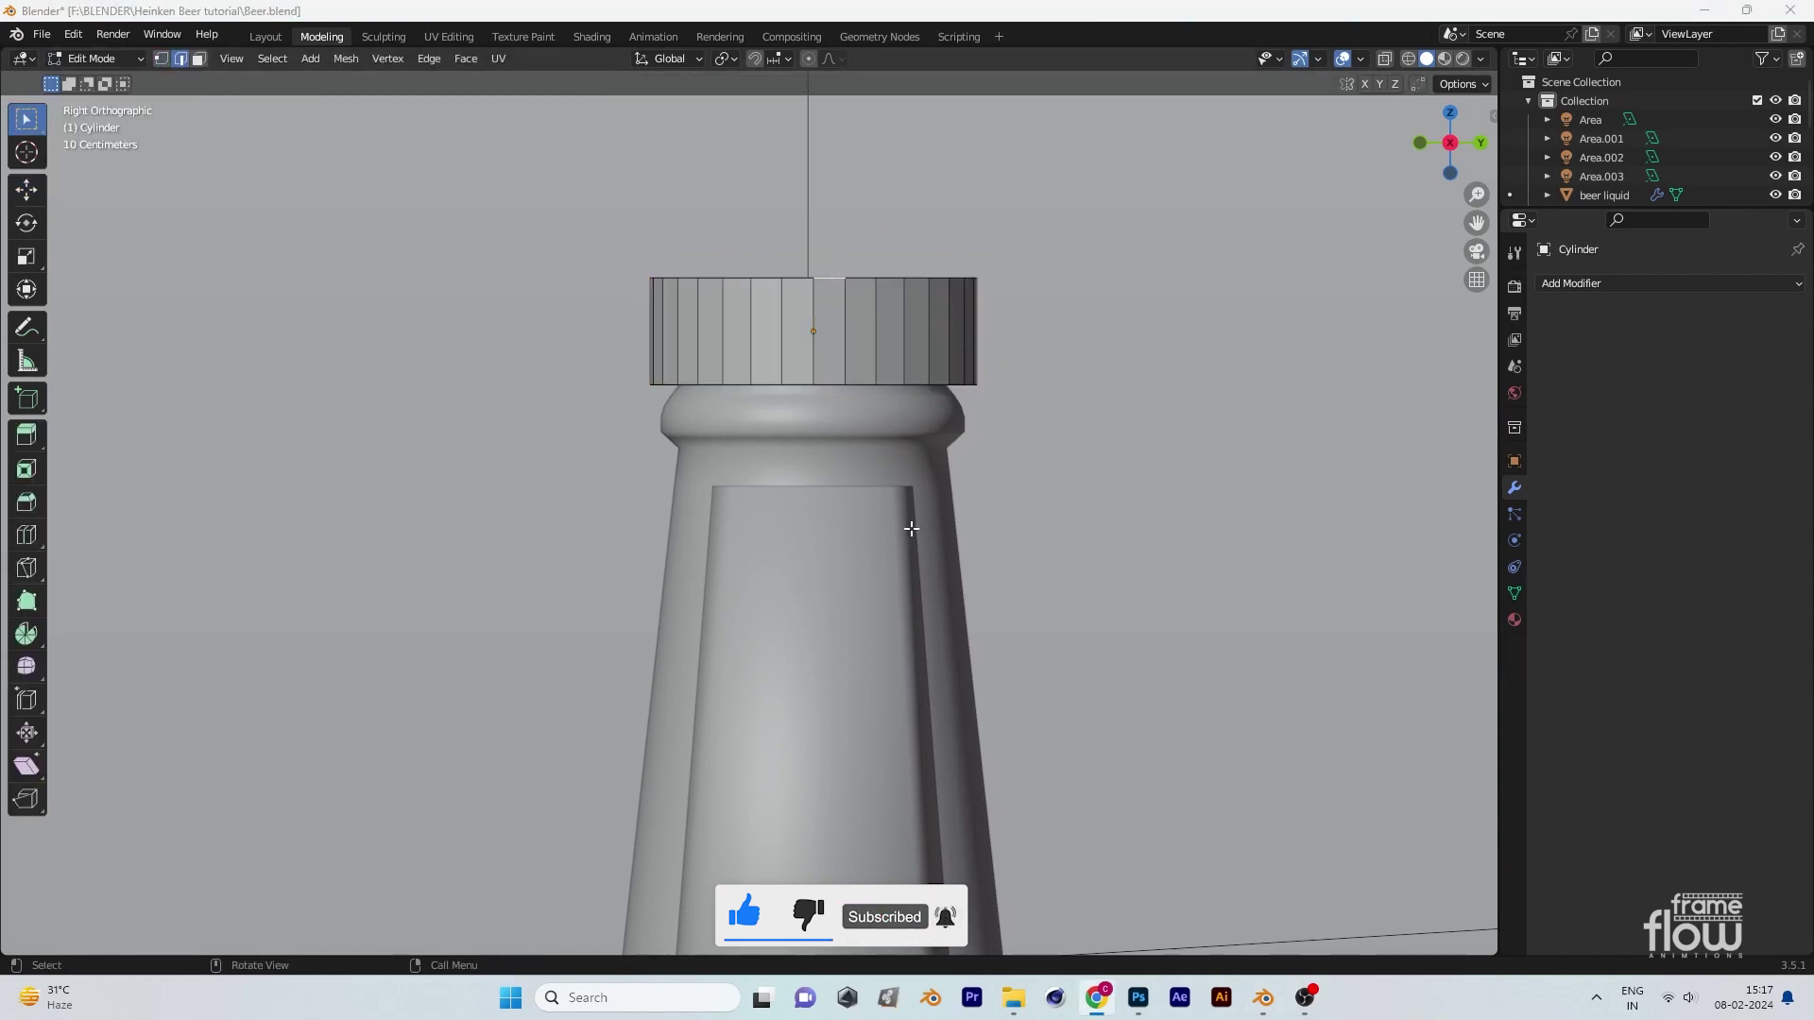
pyautogui.moveTo(911, 529); pyautogui.dragTo(936, 604, button='middle')
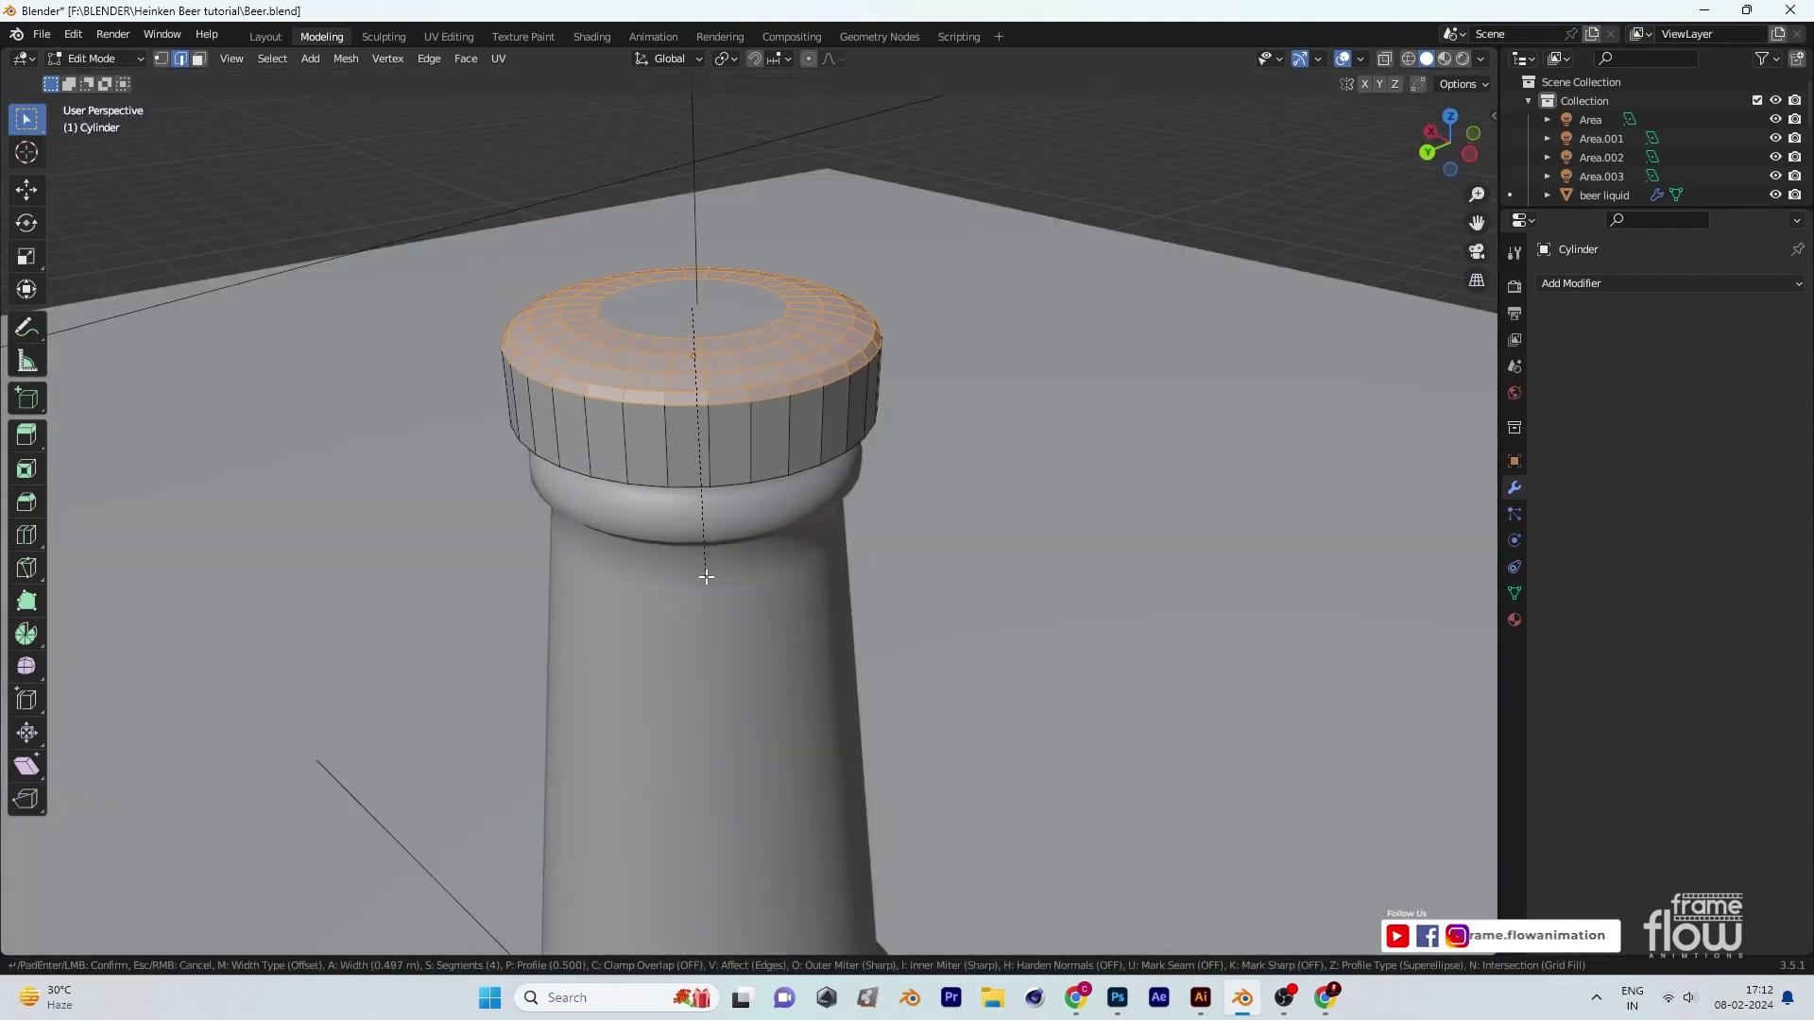
# Step: Bevel the cap's top edge loop into a rounded rim
pyautogui.click(701, 548)
pyautogui.moveTo(701, 547); pyautogui.dragTo(268, 183, button='middle')
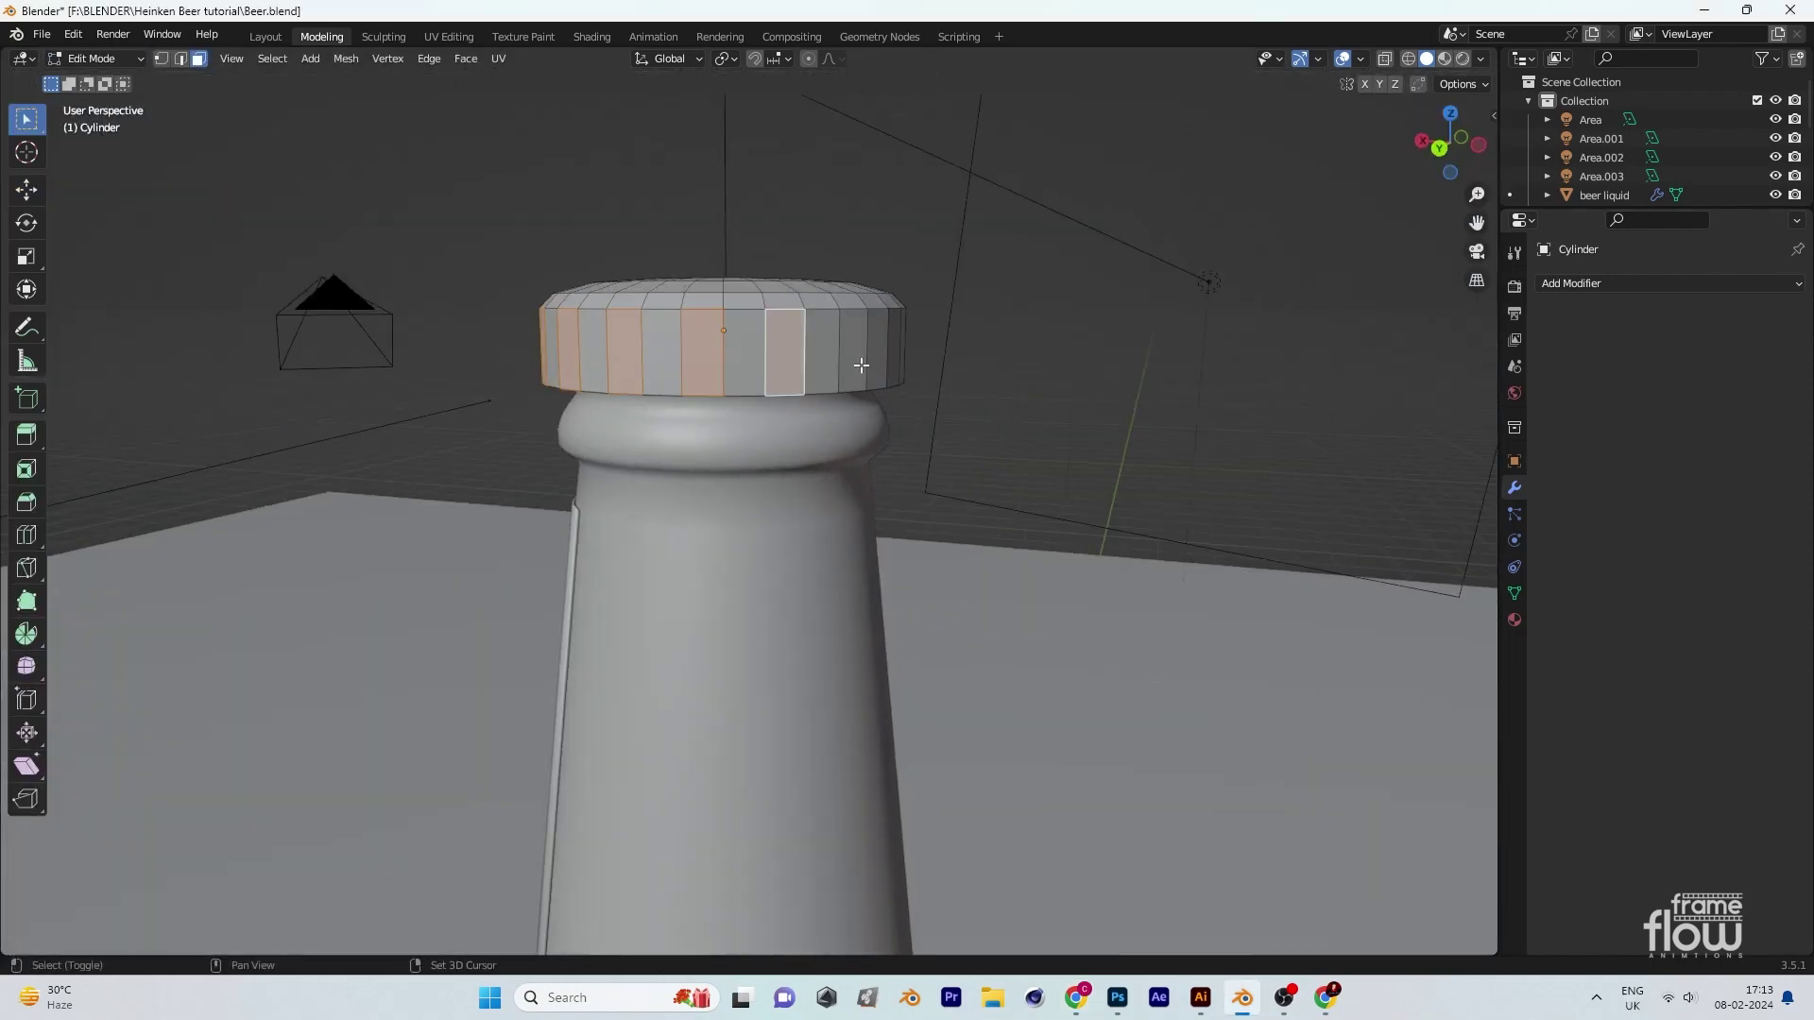
# Step: Extrude the alternating rim faces outward along their normals into crimped ridges
pyautogui.moveTo(861, 366); pyautogui.dragTo(1227, 445, button='middle')
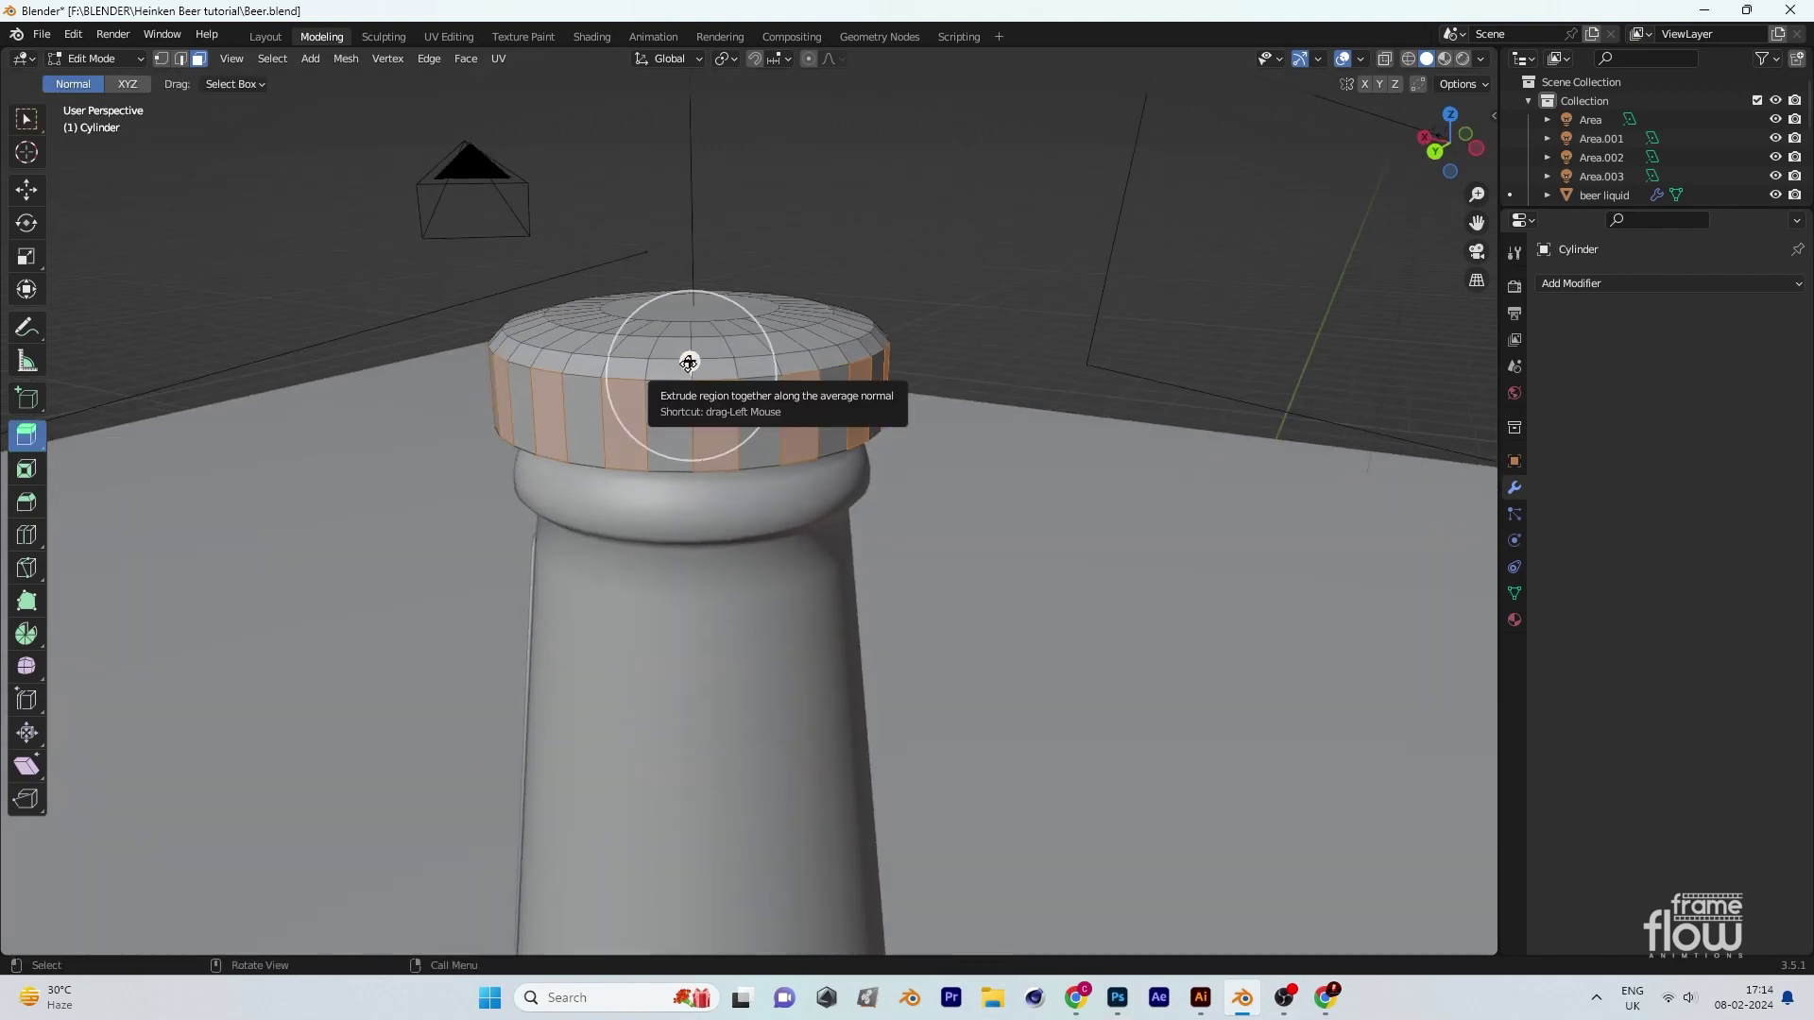
pyautogui.click(689, 363)
pyautogui.moveTo(688, 363); pyautogui.dragTo(387, 519, button='middle')
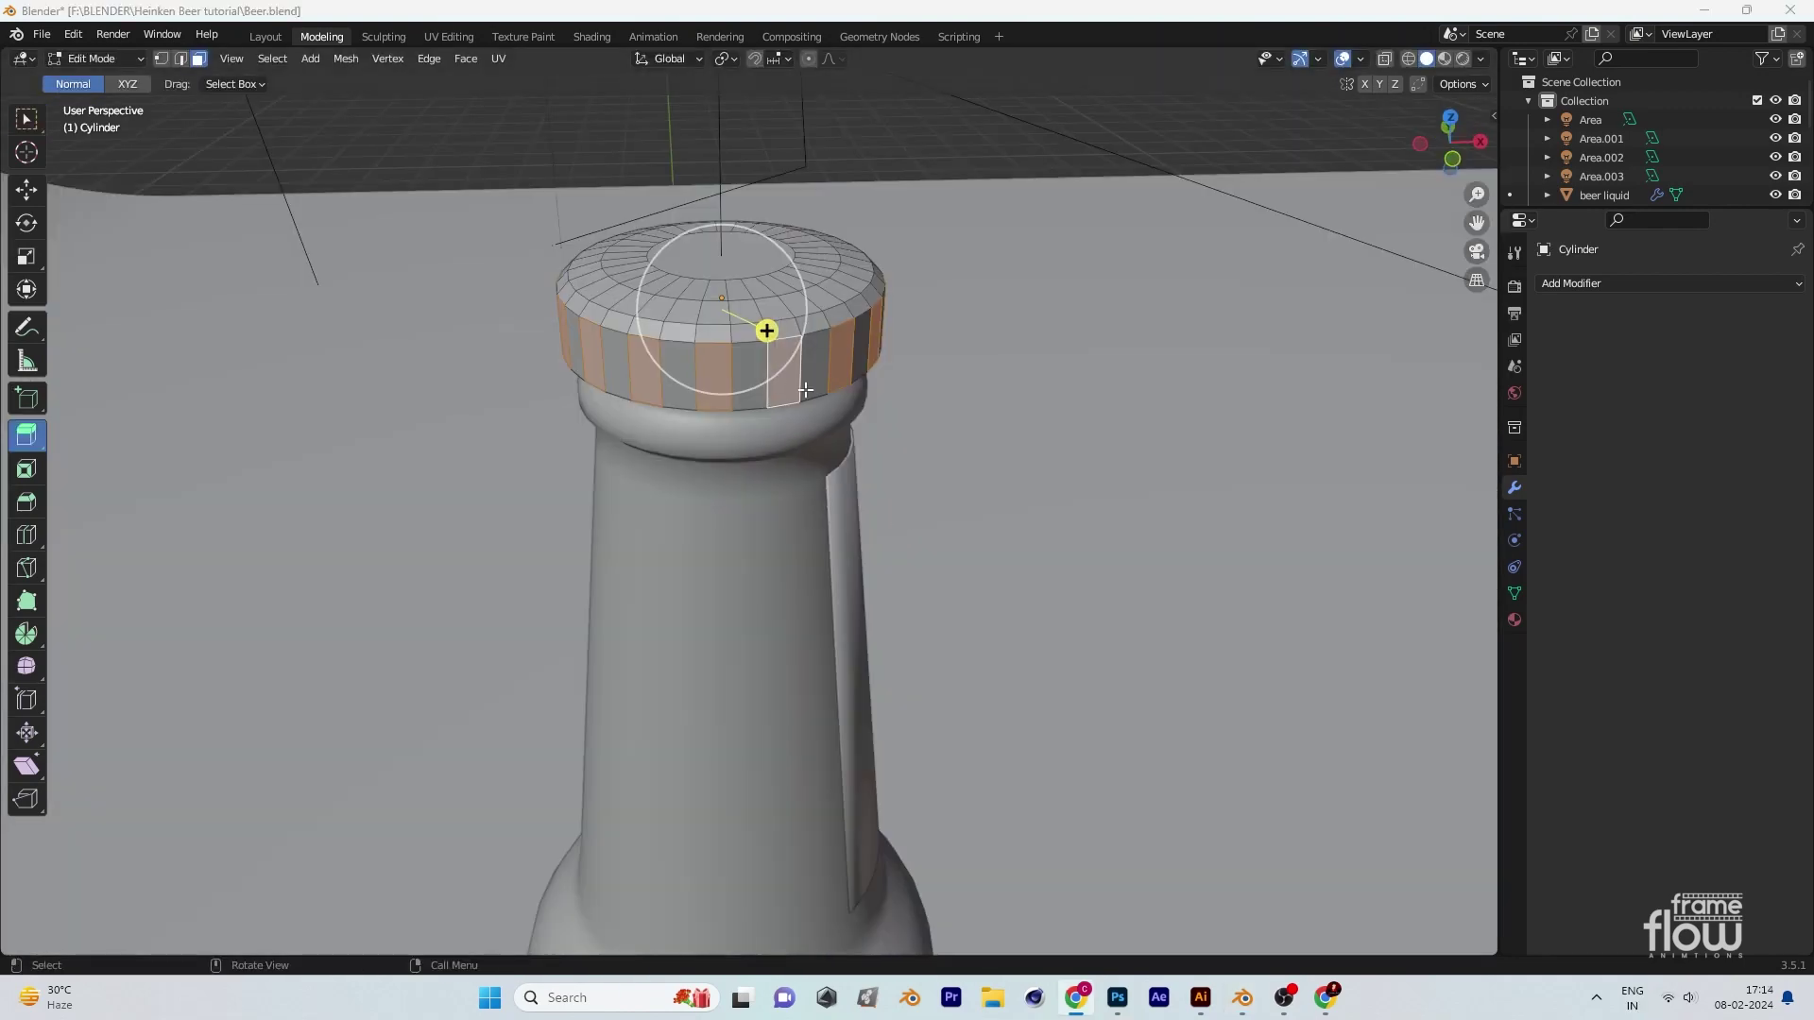
pyautogui.moveTo(805, 389); pyautogui.dragTo(812, 415)
pyautogui.moveTo(836, 440); pyautogui.dragTo(597, 390, button='middle')
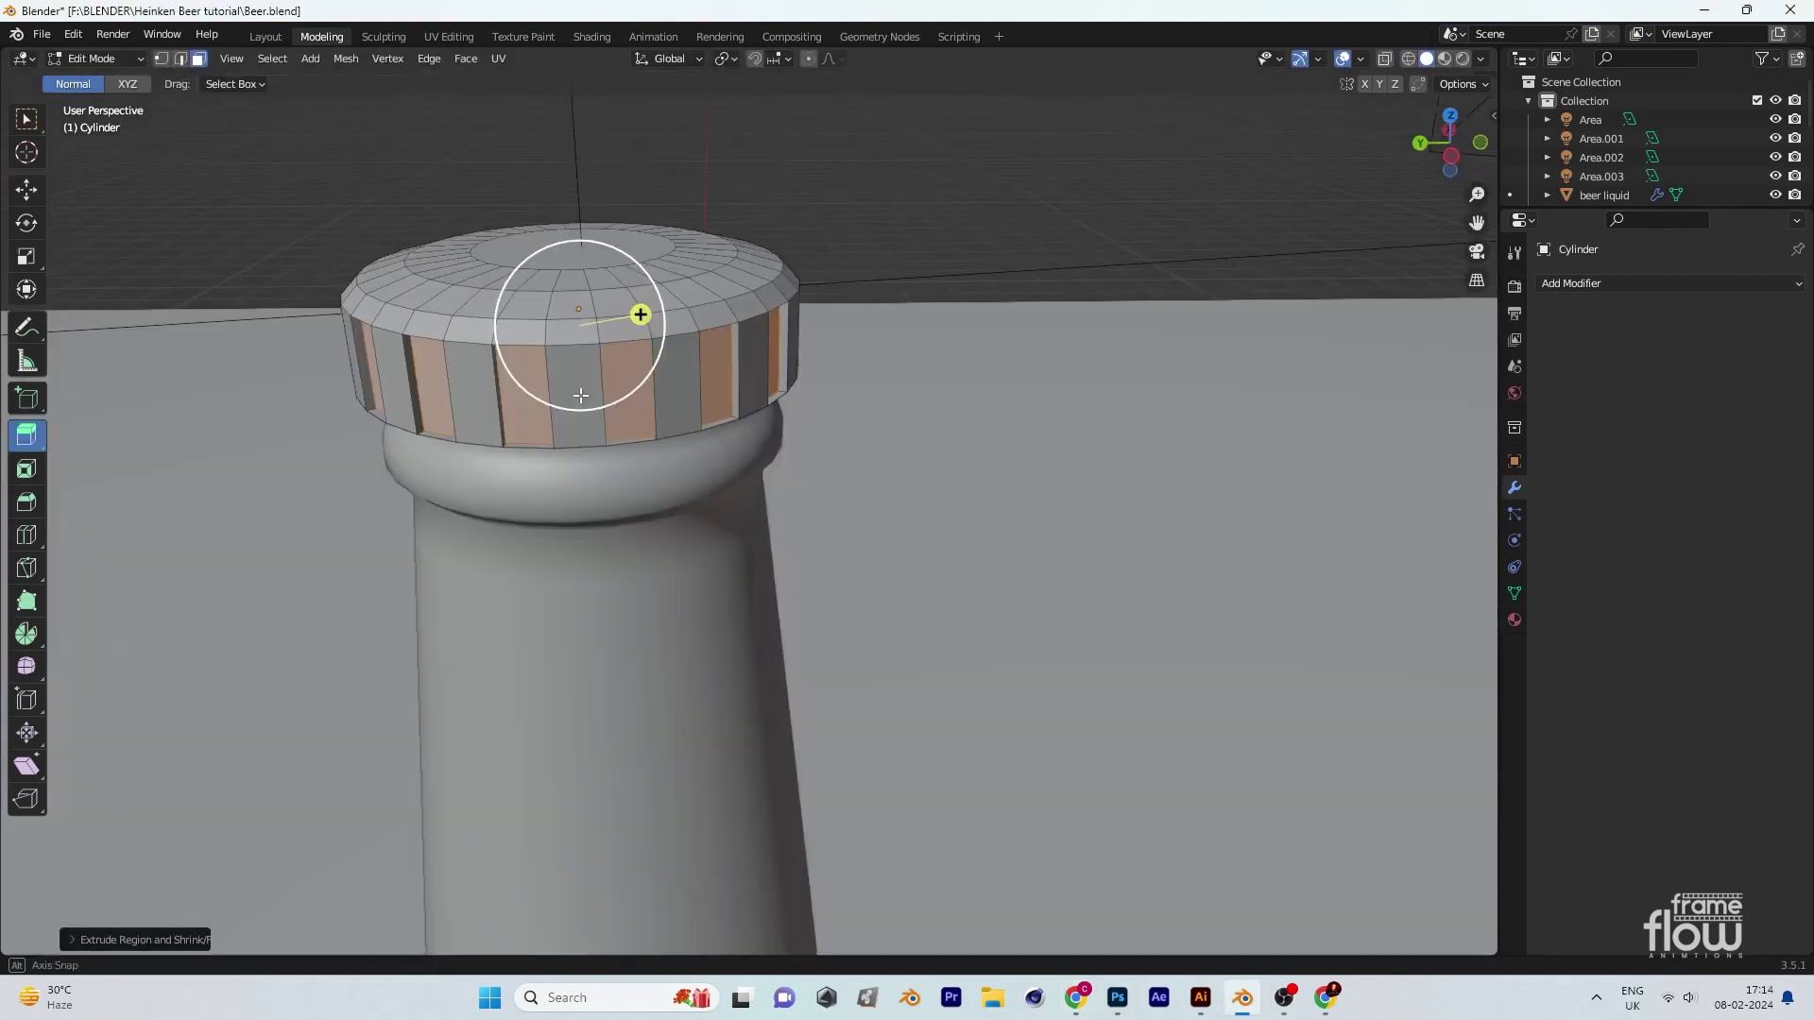
pyautogui.moveTo(1500, 324); pyautogui.dragTo(1467, 324)
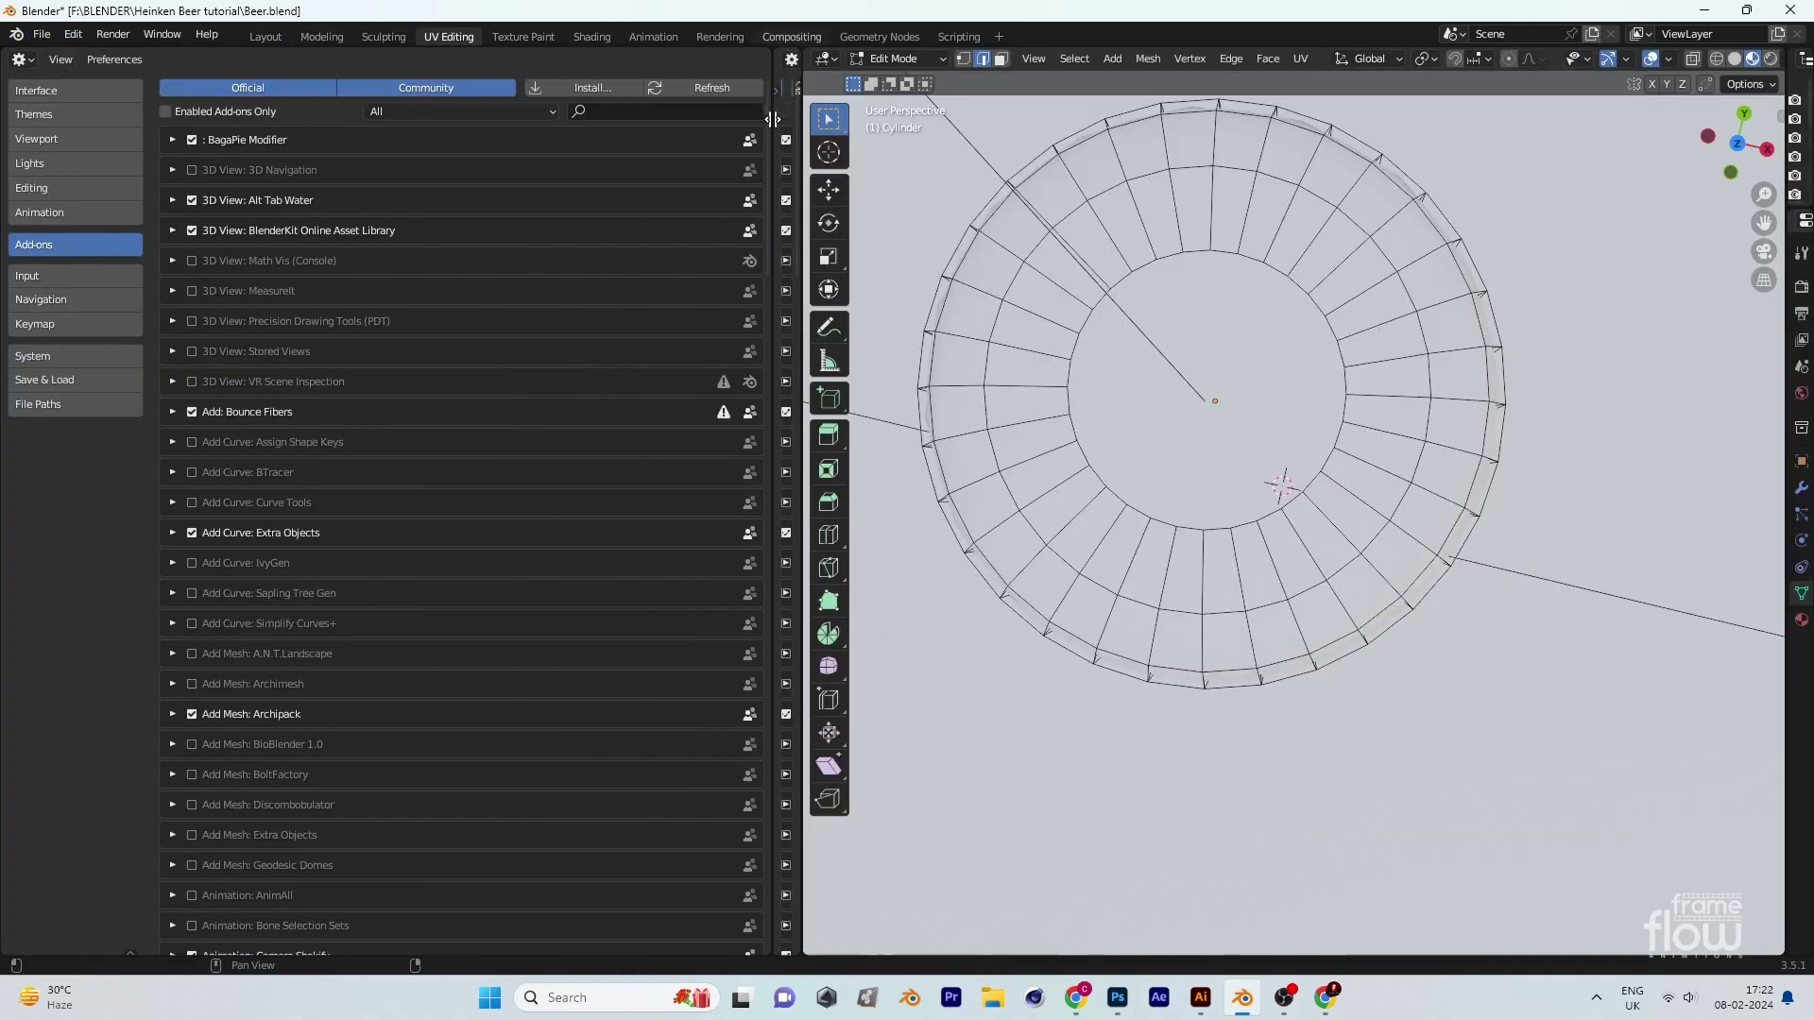
# Step: Set up a 3D view and UV editor, and add an Image Texture node to the cap material
pyautogui.click(21, 59)
pyautogui.click(44, 118)
pyautogui.click(20, 59)
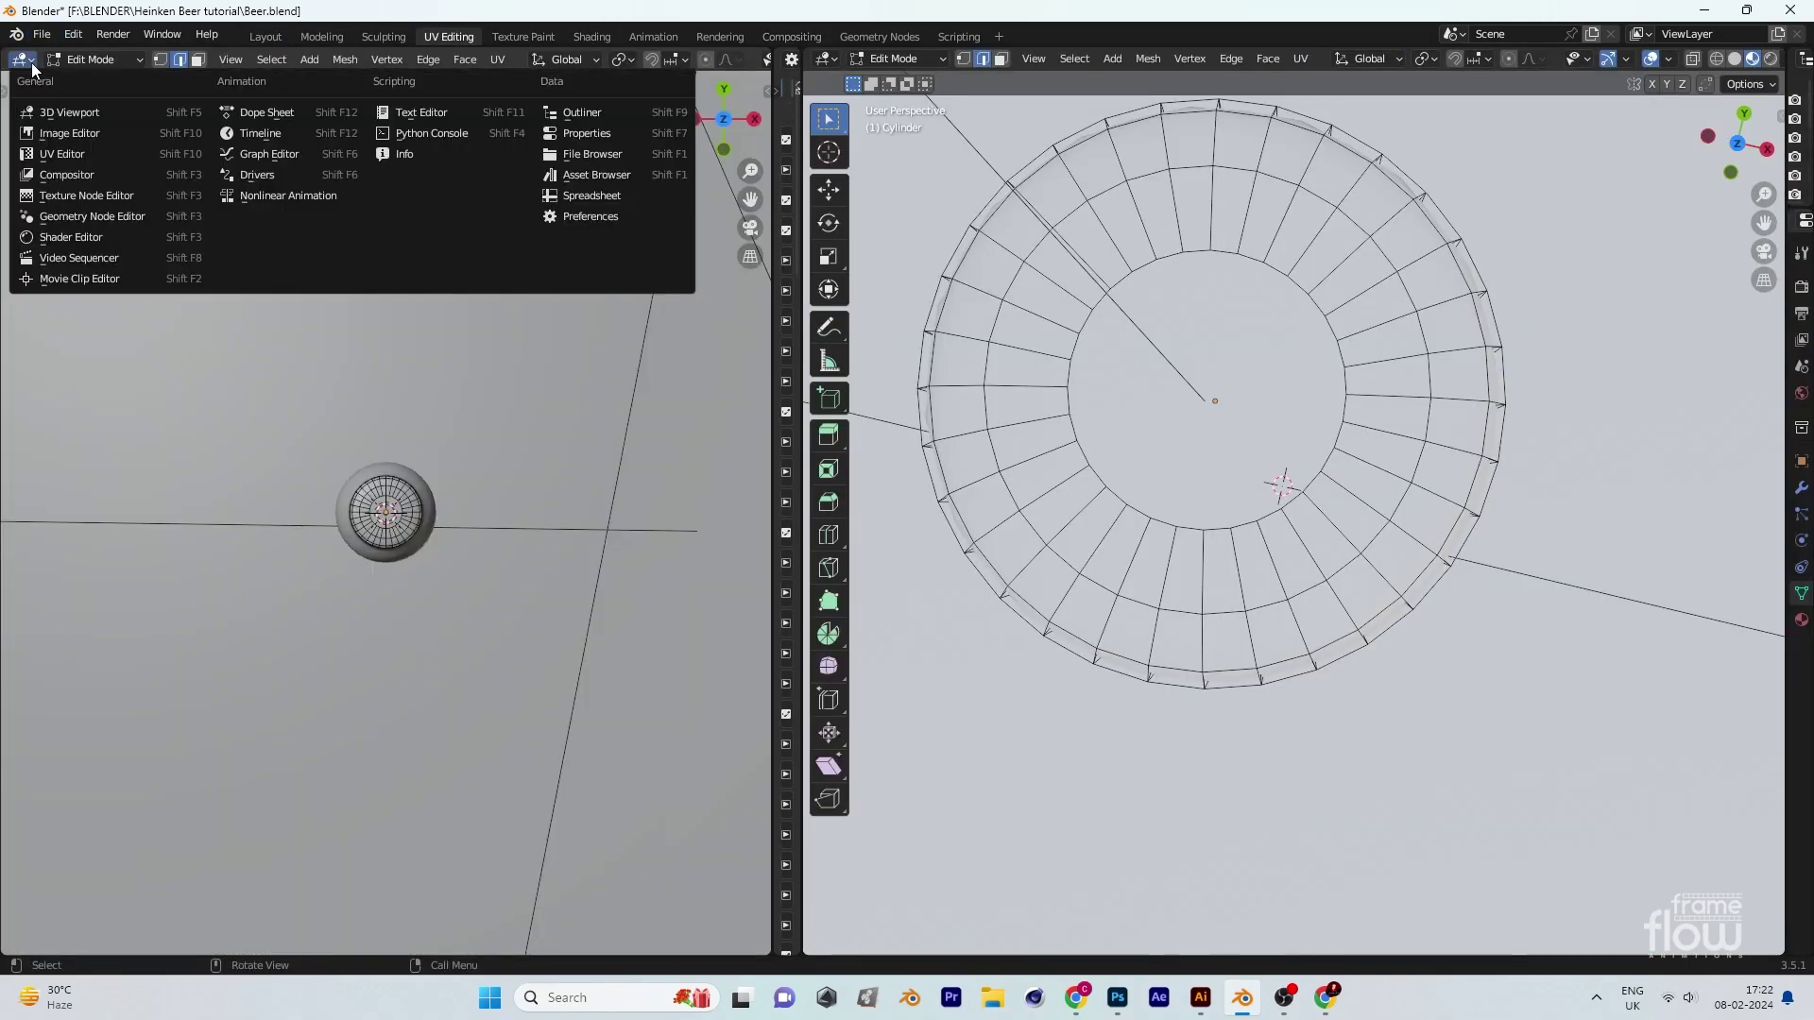
pyautogui.click(57, 133)
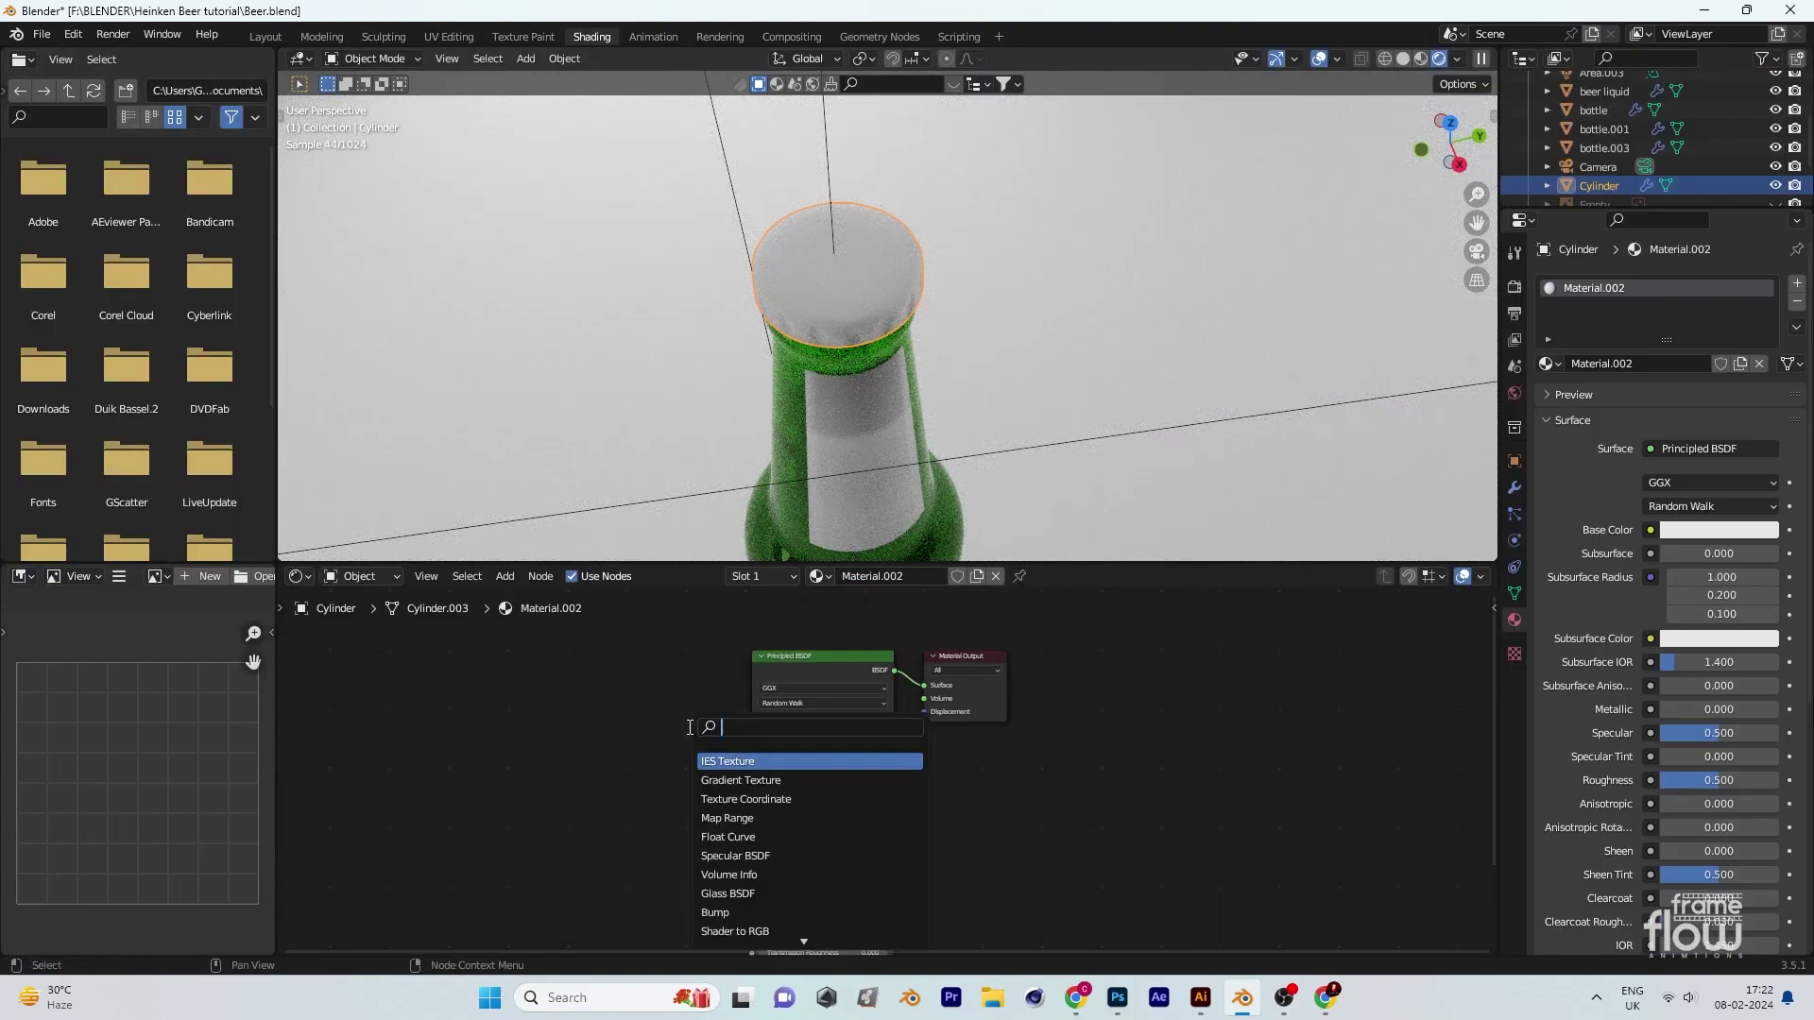
pyautogui.write('image')
pyautogui.press('Return')
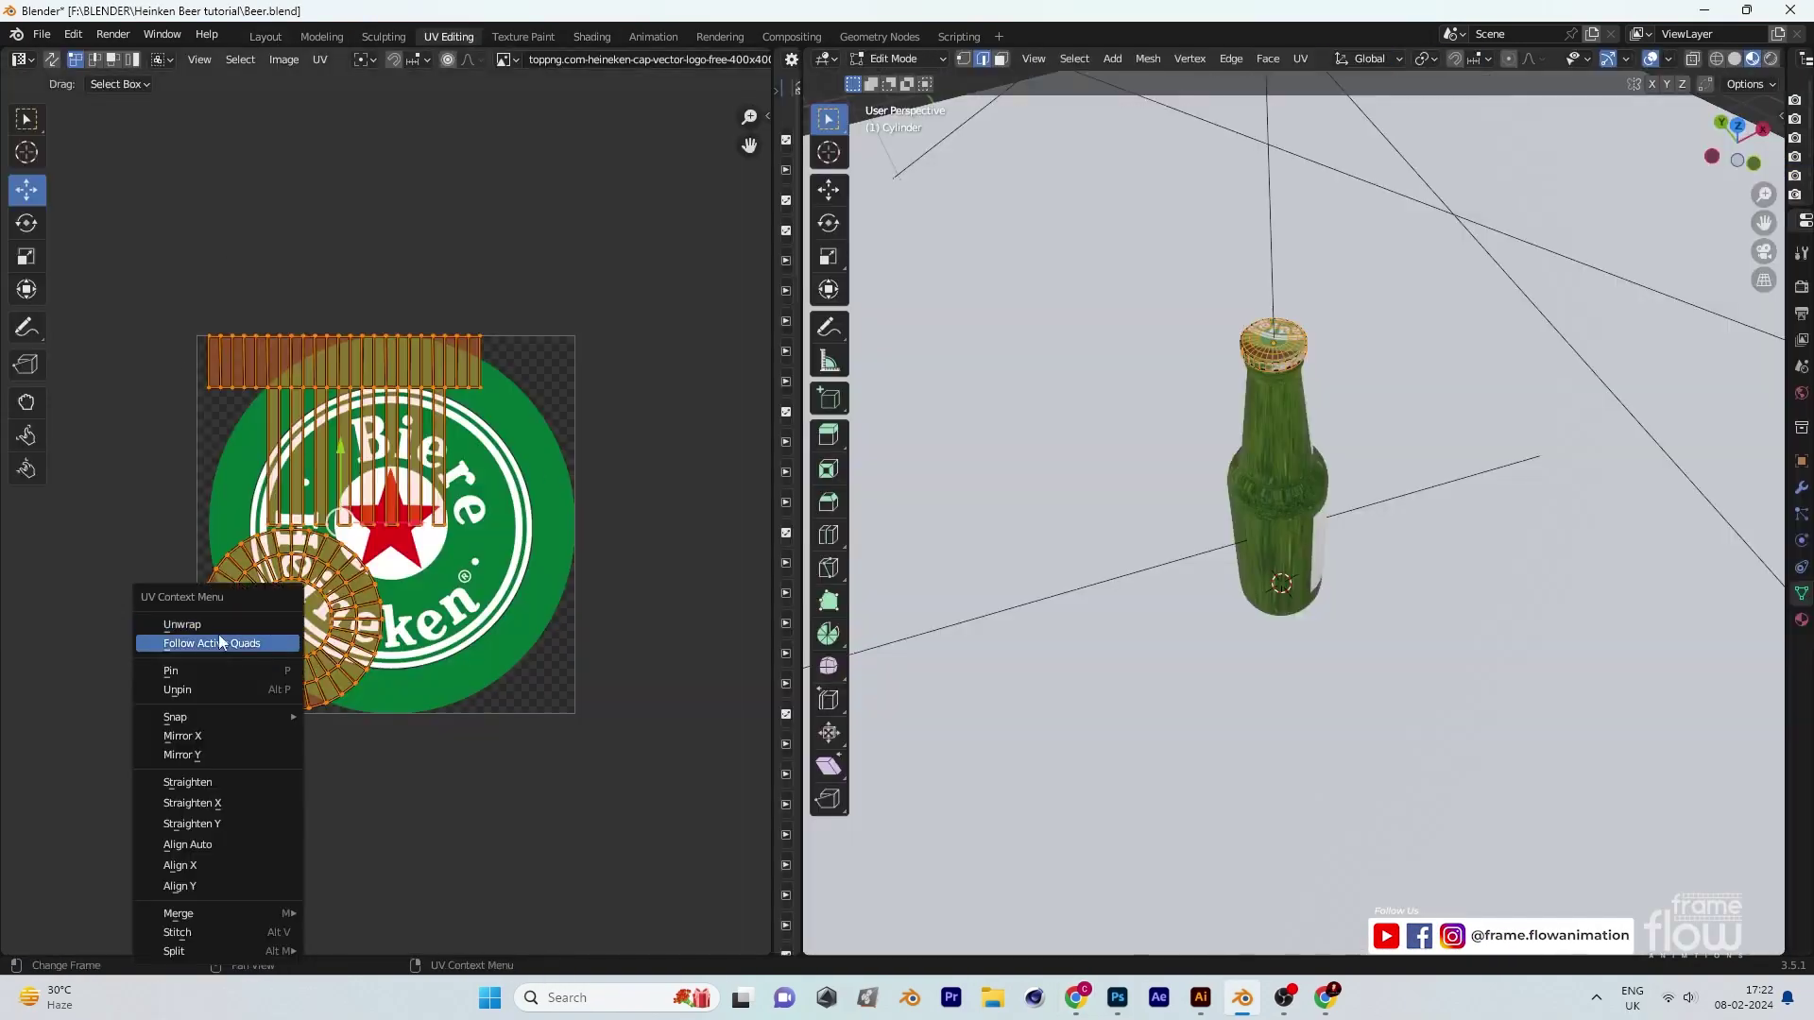
# Step: Try moving and enlarging the cap UVs over the logo, then undo those changes
pyautogui.press('g')
pyautogui.press('s')
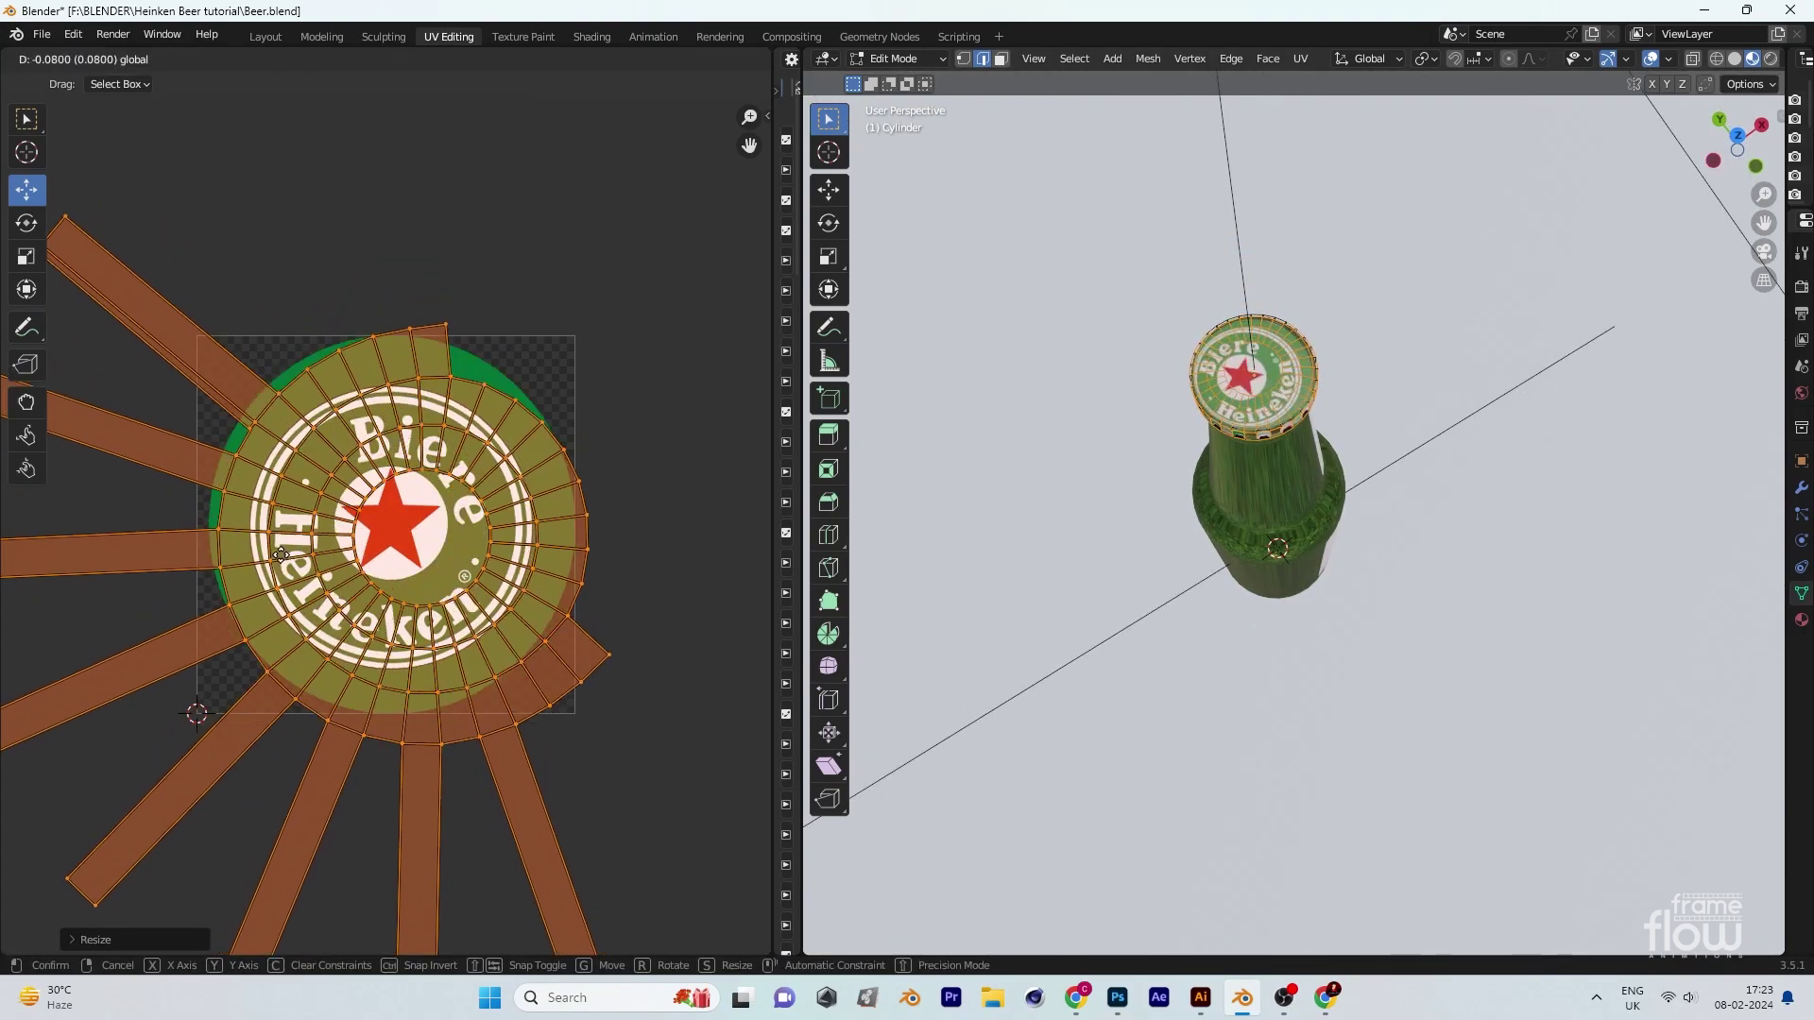
pyautogui.click(279, 590)
pyautogui.moveTo(1275, 567); pyautogui.dragTo(1257, 453, button='middle')
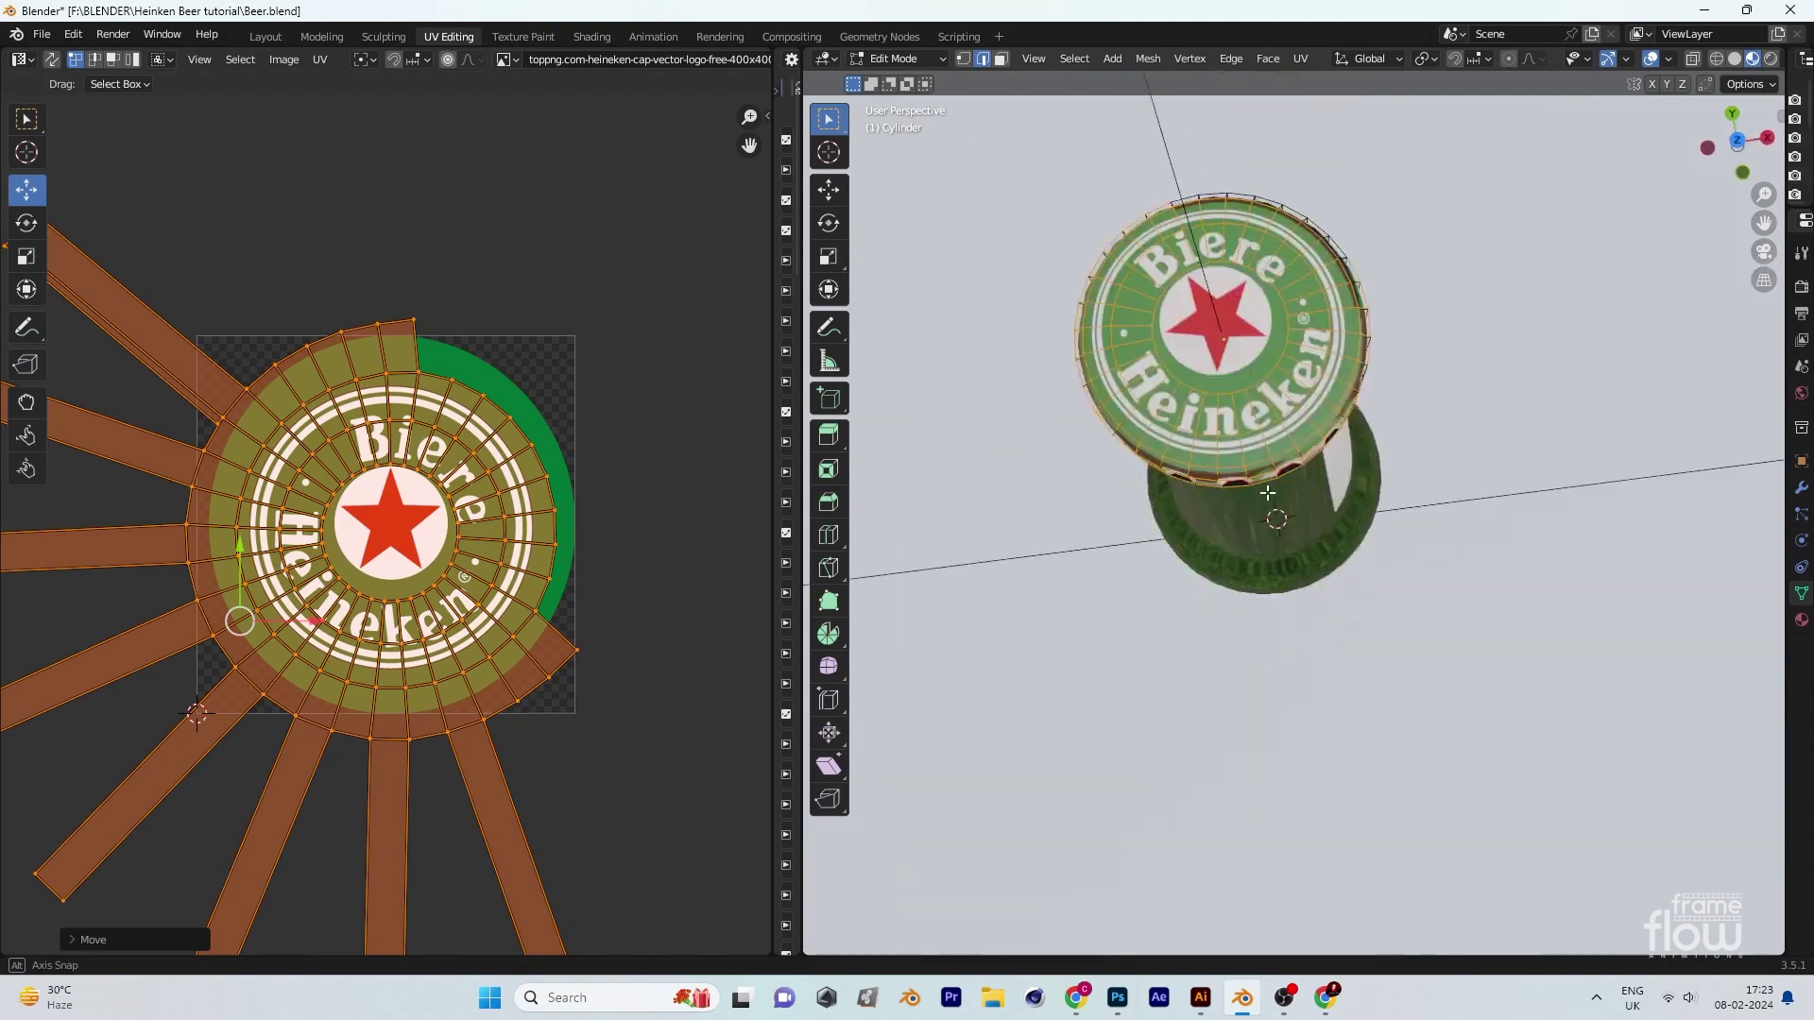
pyautogui.press('u')
pyautogui.hotkey('ctrl', 'z')
pyautogui.hotkey('ctrl', 'z')
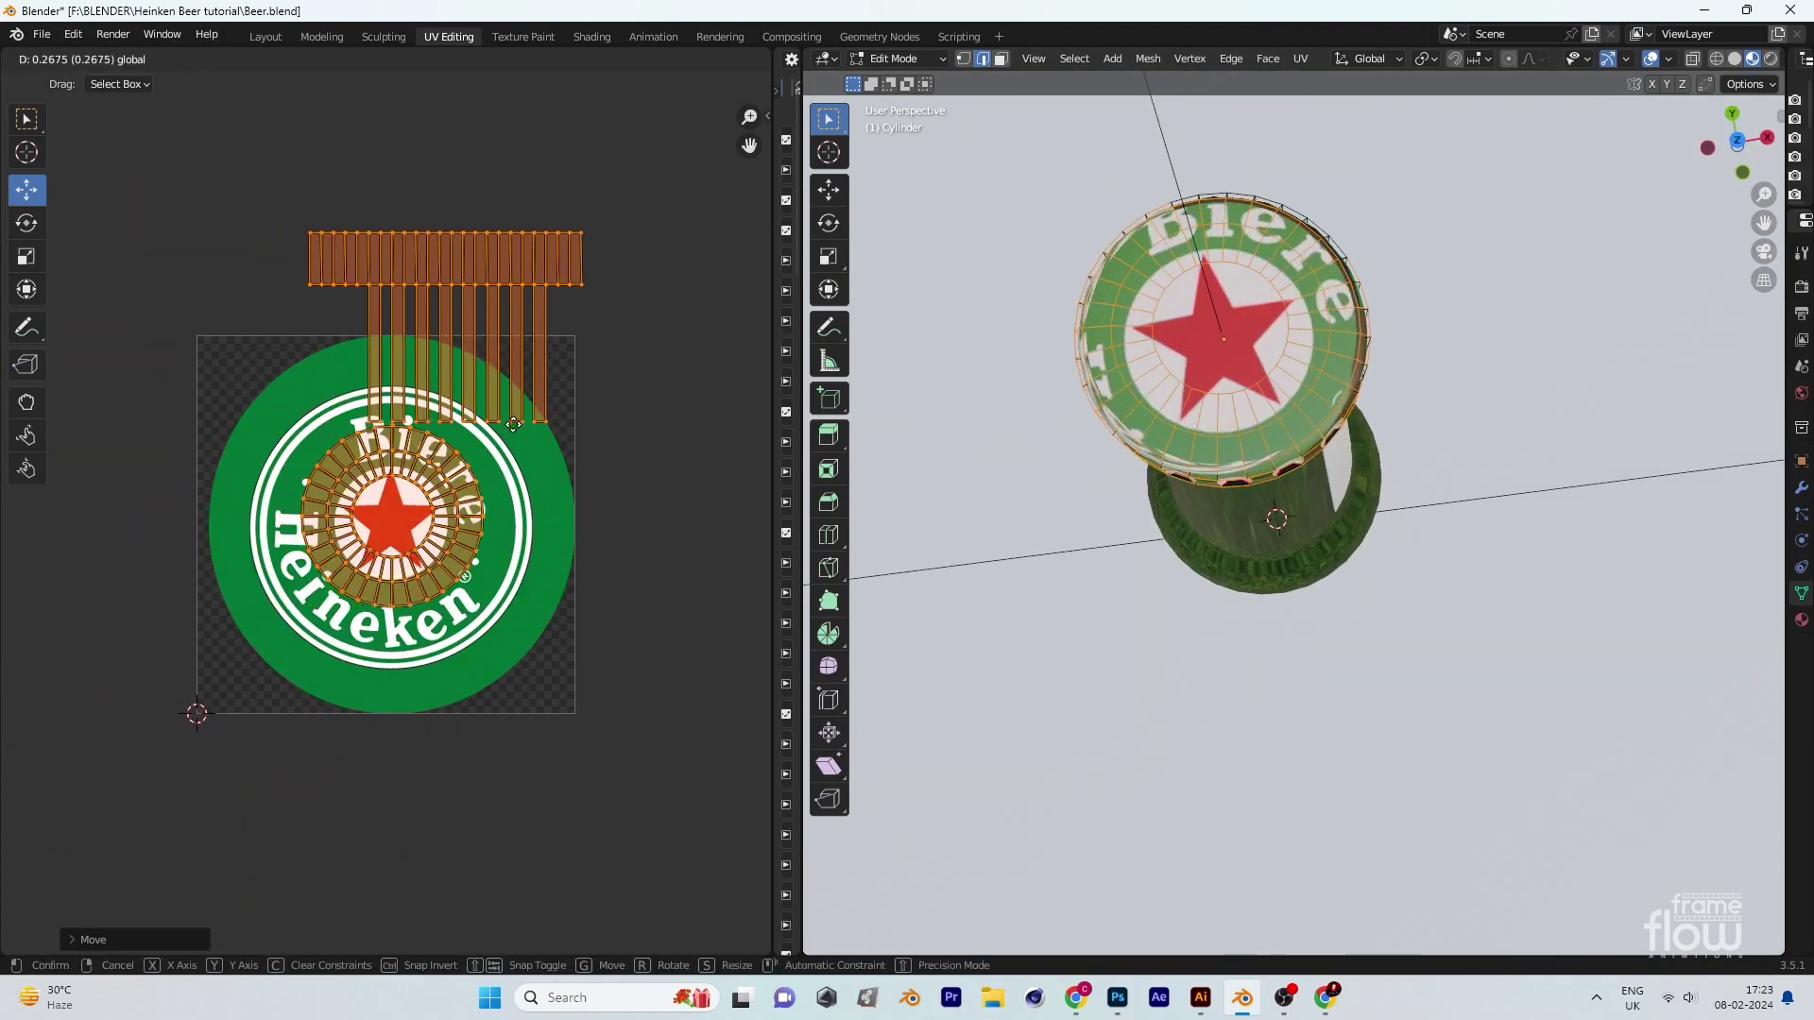
pyautogui.hotkey('ctrl', 'z')
pyautogui.moveTo(1134, 378)
pyautogui.mouseDown(button='middle')
pyautogui.moveTo(1126, 207)
pyautogui.moveTo(1039, 245)
pyautogui.mouseUp(button='middle')
pyautogui.hotkey('ctrl', 'z')
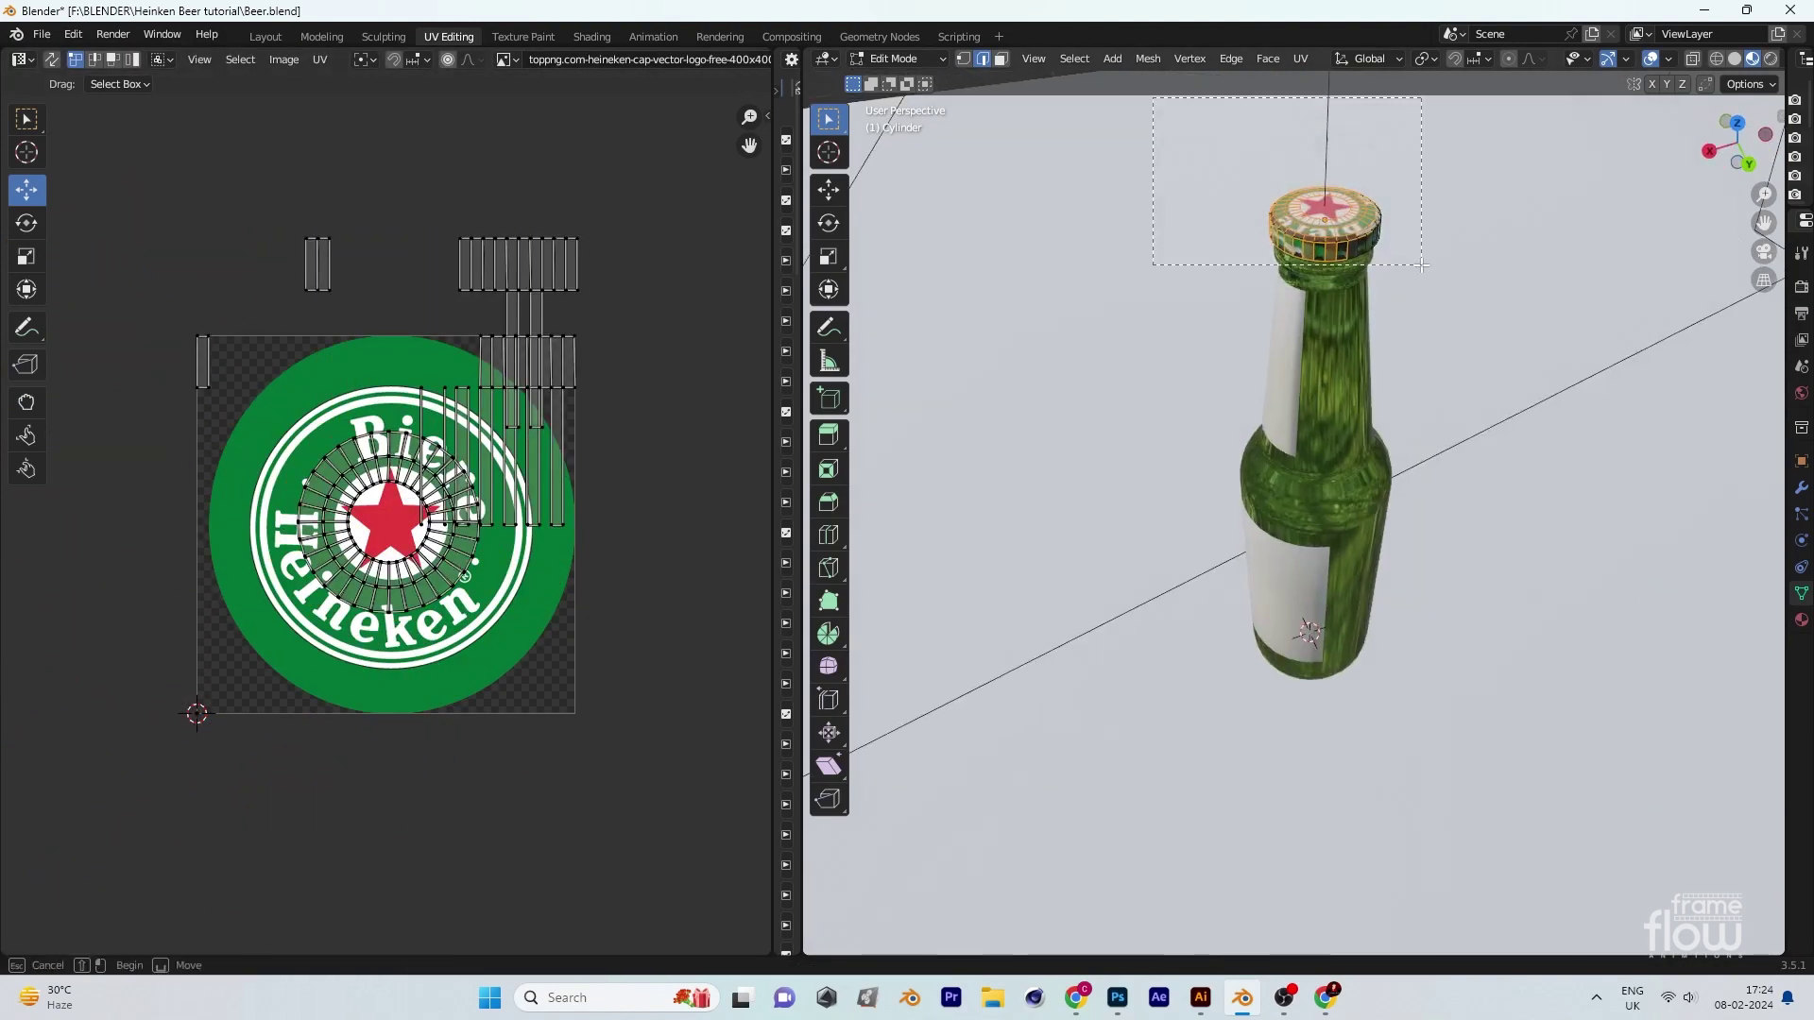
pyautogui.hotkey('ctrl', 'z')
pyautogui.hotkey('ctrl', 'z')
pyautogui.hotkey('ctrl', 'z')
pyautogui.hotkey('ctrl', 'z')
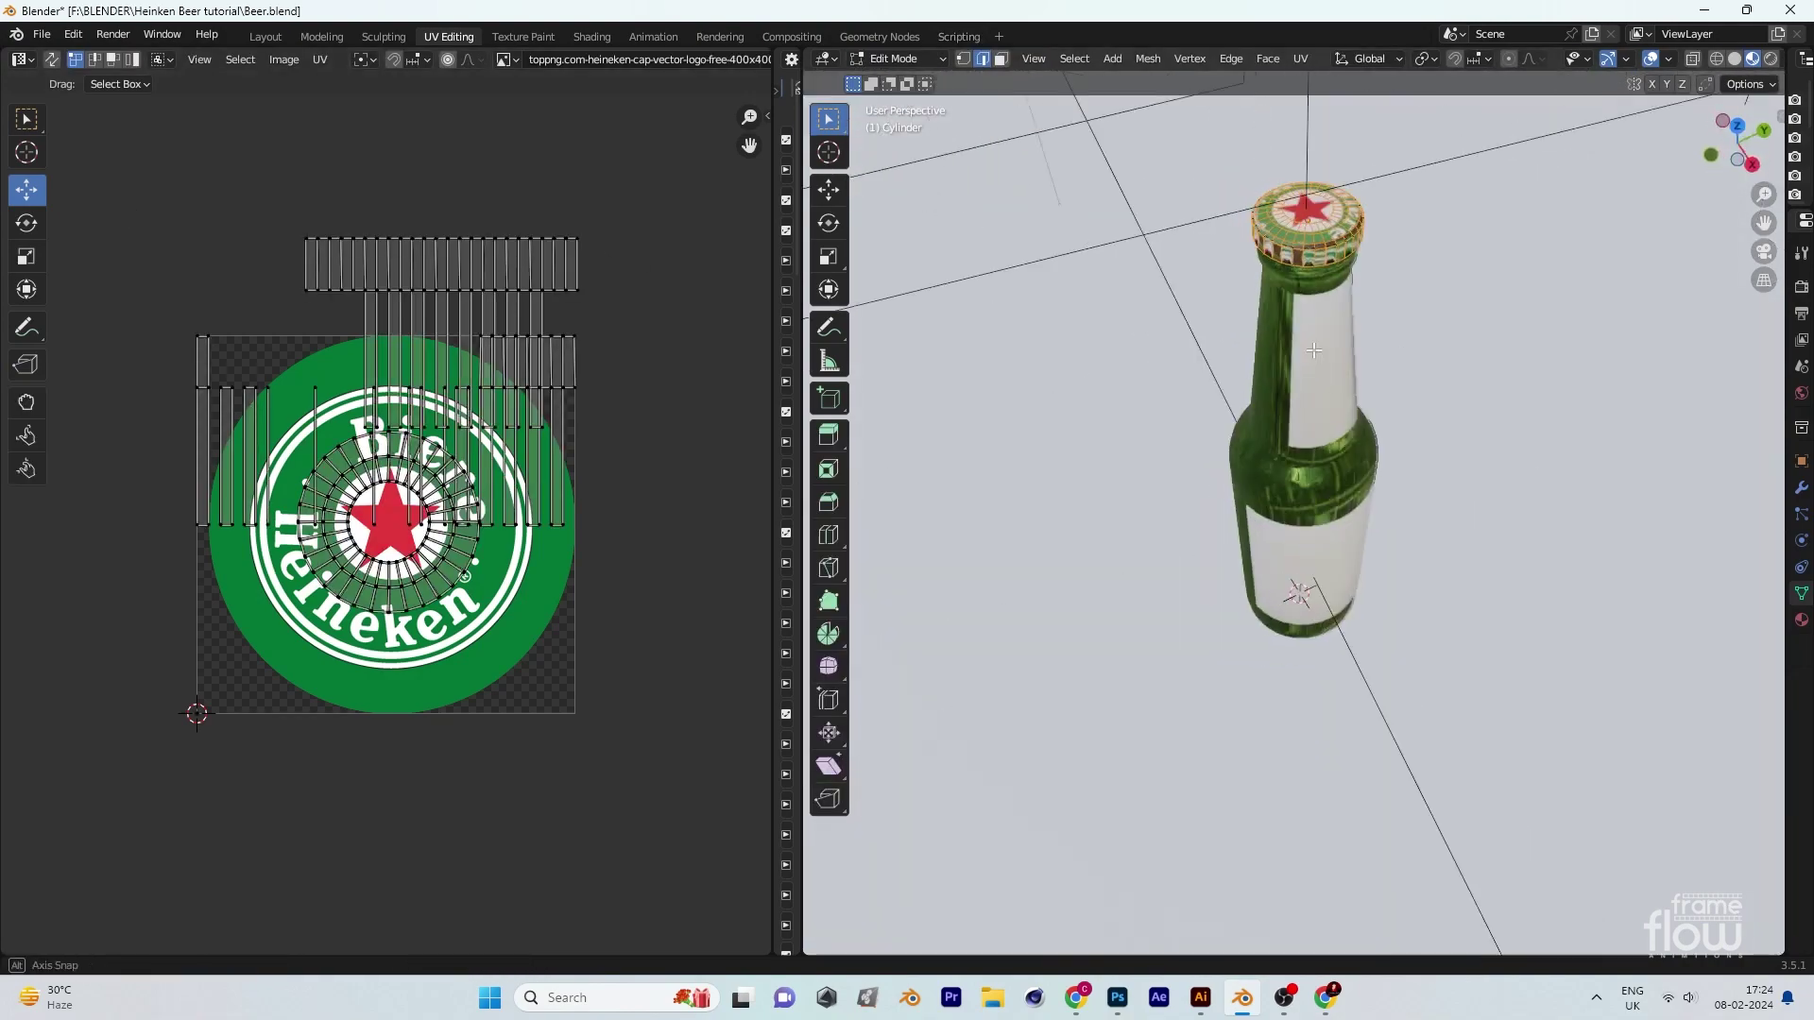
pyautogui.hotkey('ctrl', 'z')
# Step: Re-unwrap the cap into a radial UV layout and scale it over the Biere Heineken logo
pyautogui.moveTo(1323, 378)
pyautogui.mouseDown(button='middle')
pyautogui.moveTo(1371, 310)
pyautogui.moveTo(1228, 340)
pyautogui.mouseUp(button='middle')
pyautogui.press('a')
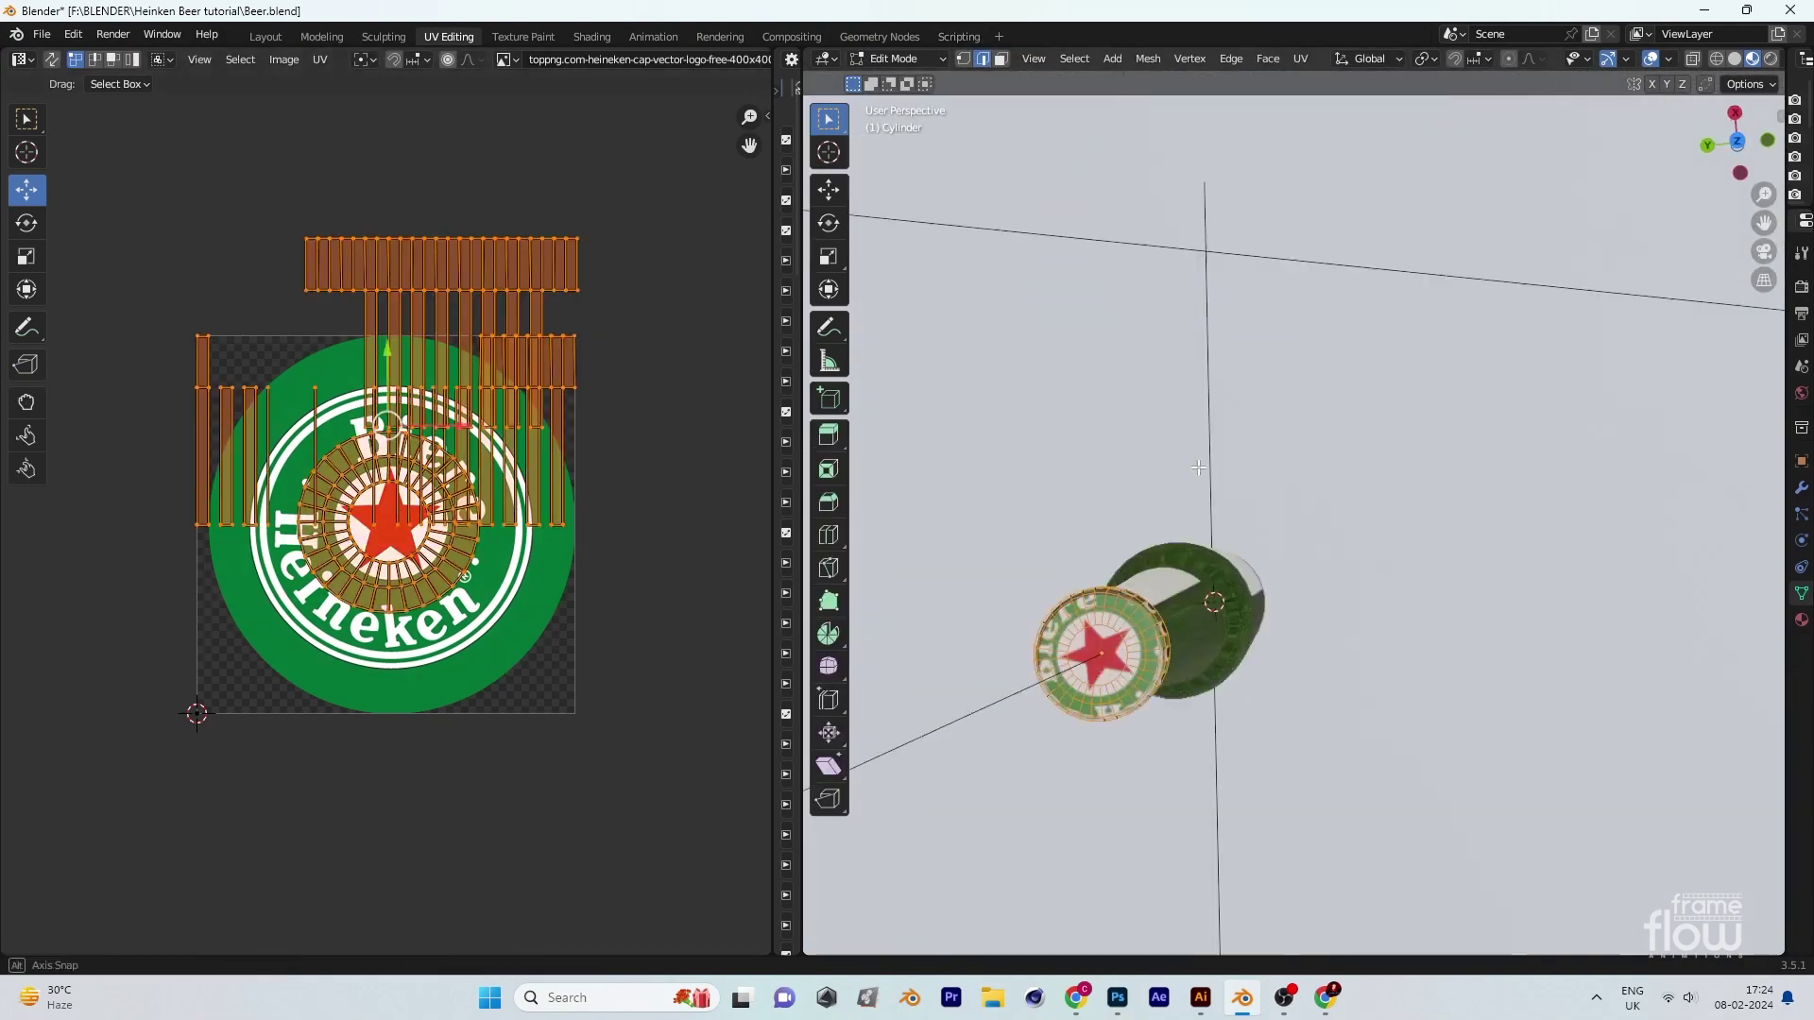
pyautogui.press('s')
pyautogui.press('u')
pyautogui.click(396, 501)
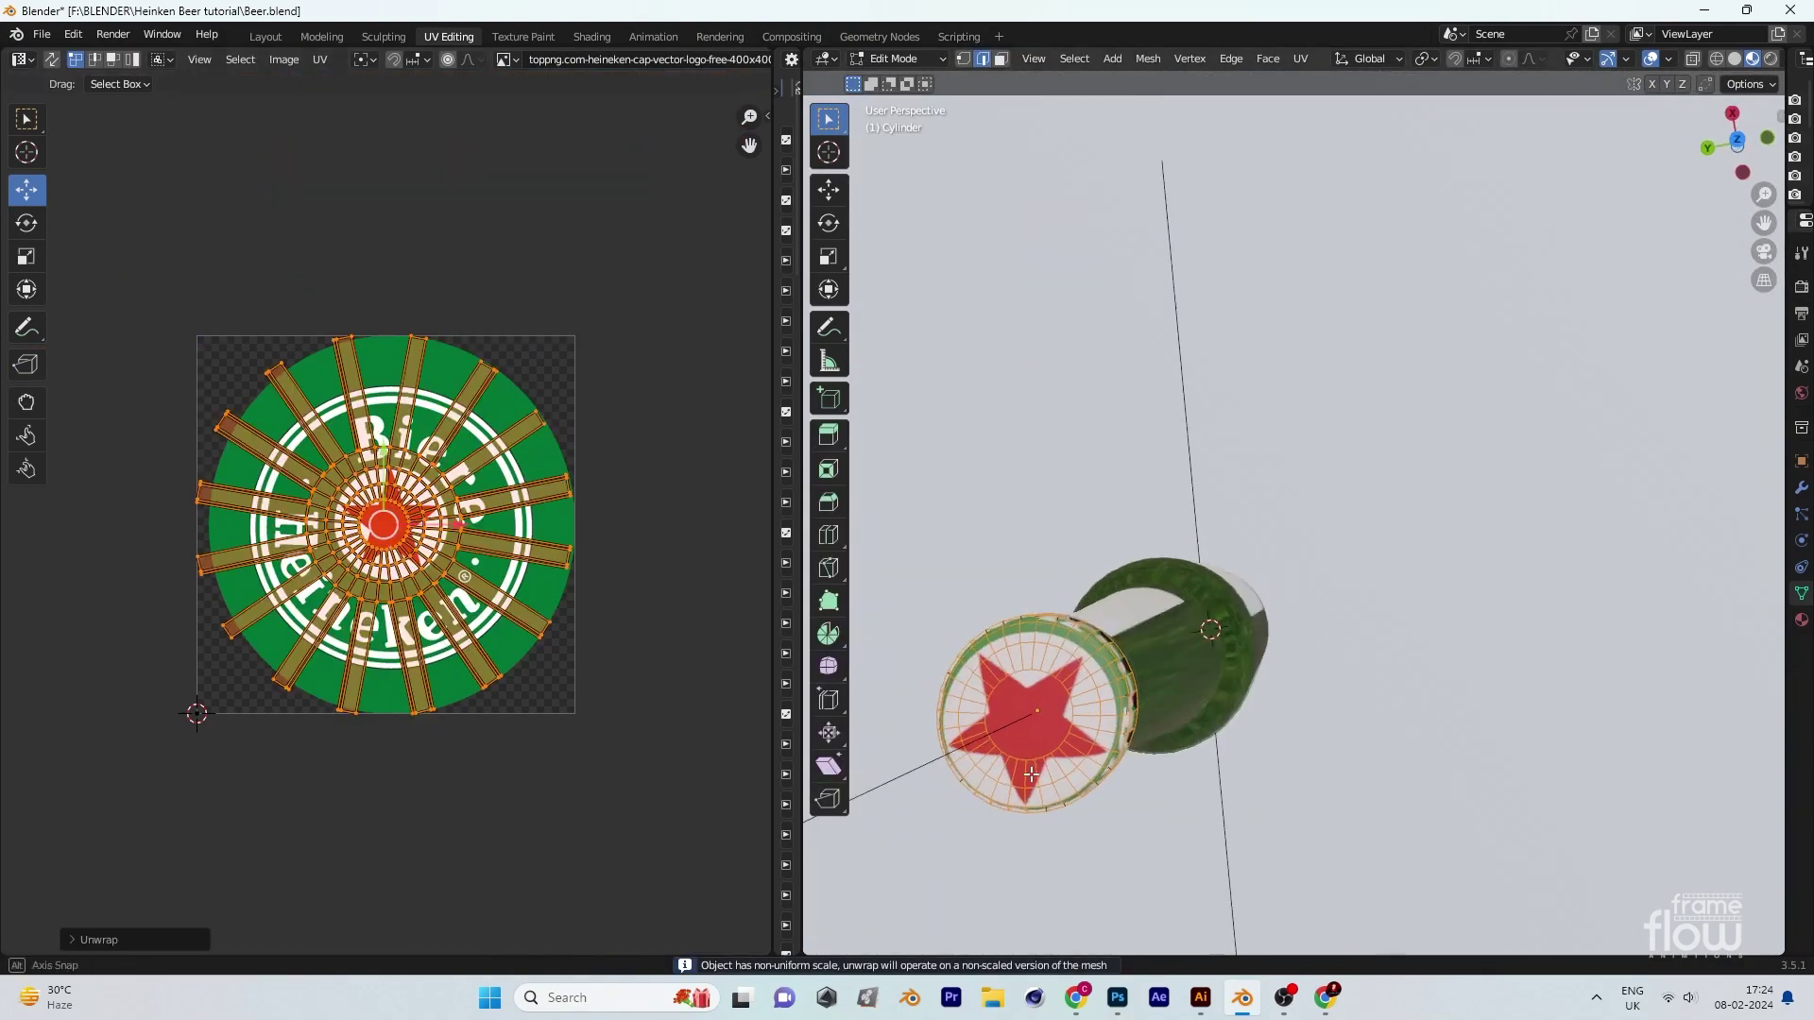
pyautogui.moveTo(1134, 472); pyautogui.dragTo(1180, 614, button='middle')
pyautogui.press('s')
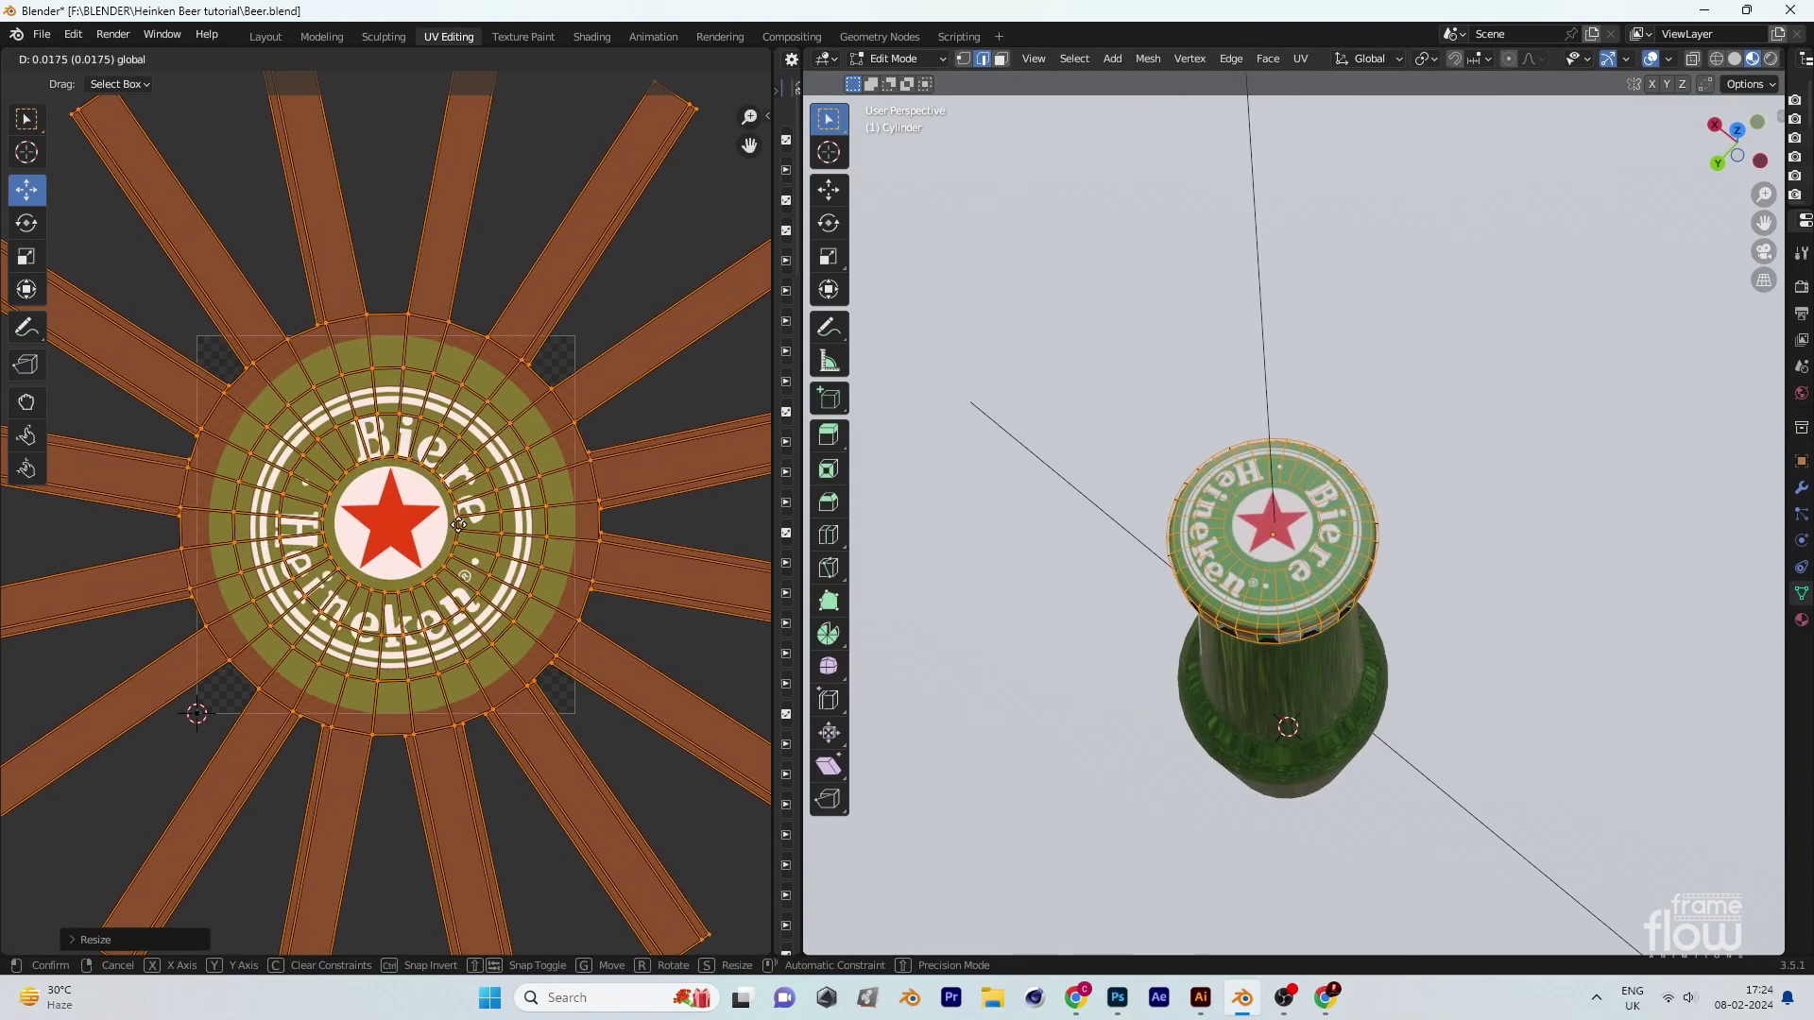
pyautogui.hotkey('alt', 'a')
pyautogui.moveTo(1086, 425)
pyautogui.mouseDown(button='middle')
pyautogui.moveTo(1134, 348)
pyautogui.moveTo(1429, 733)
pyautogui.mouseUp(button='middle')
pyautogui.press('Tab')
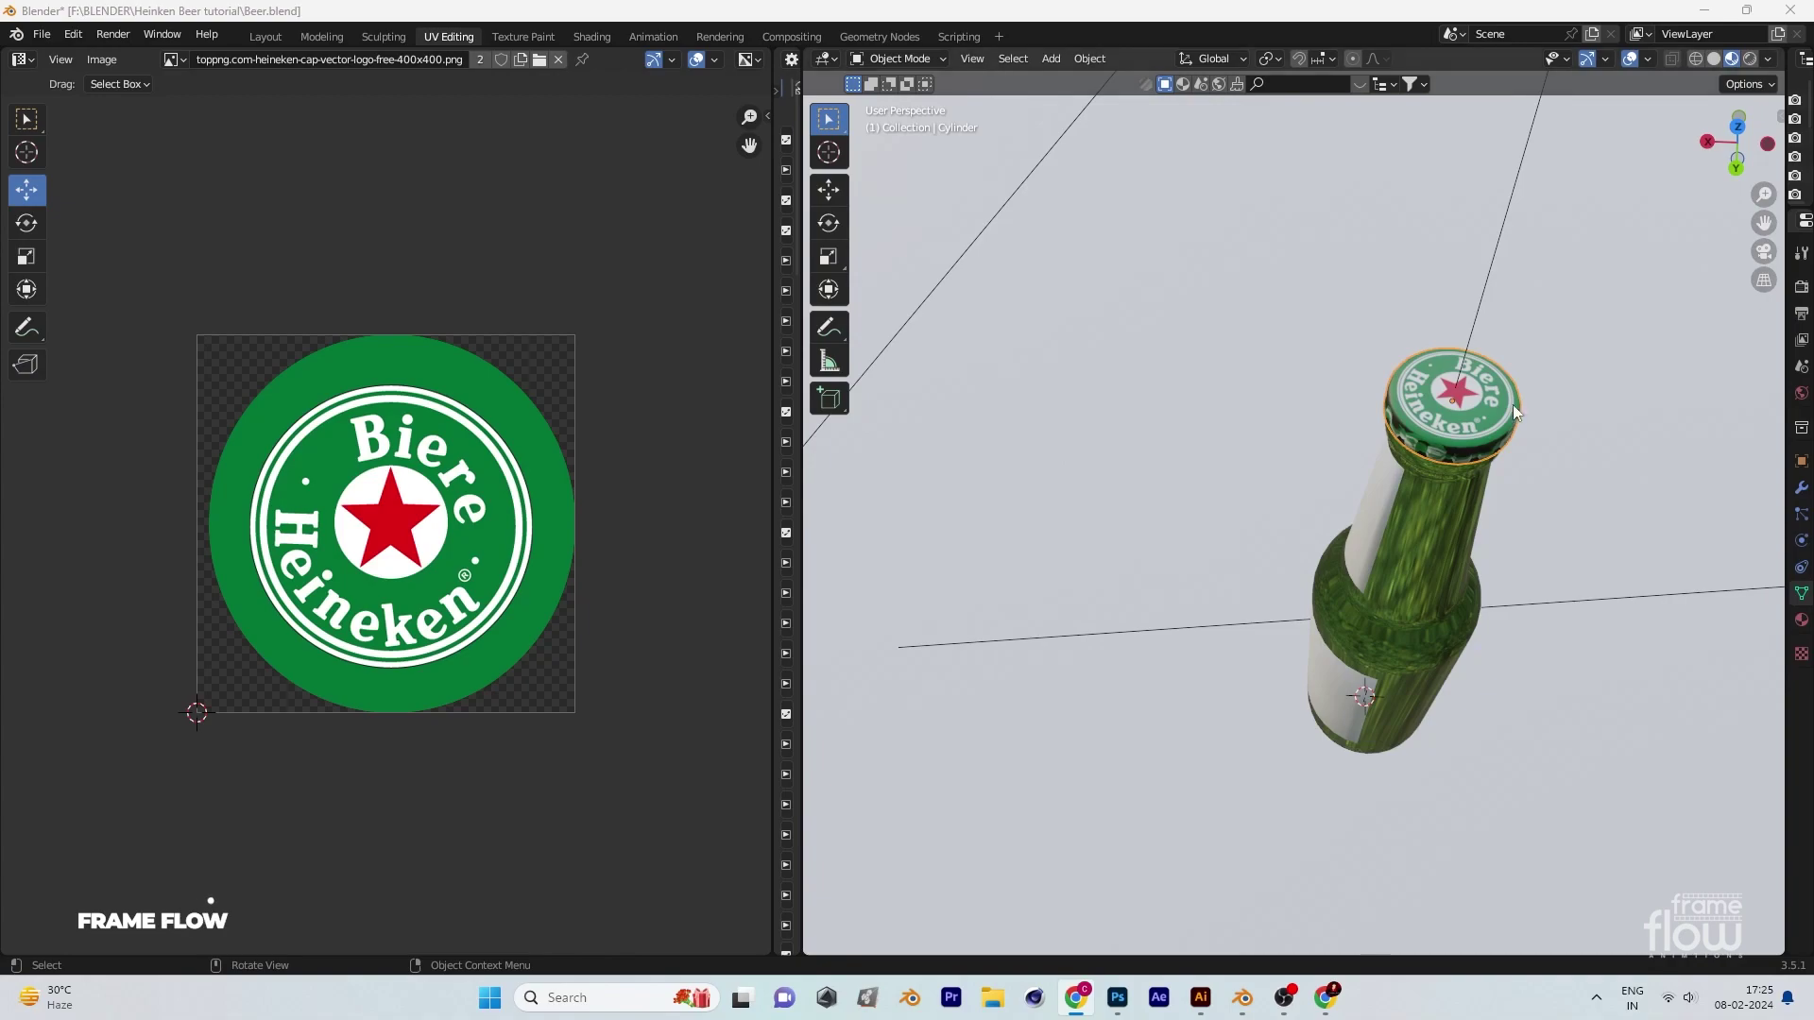
pyautogui.hotkey('ctrl', 'pagedown')
pyautogui.hotkey('ctrl', 'pagedown')
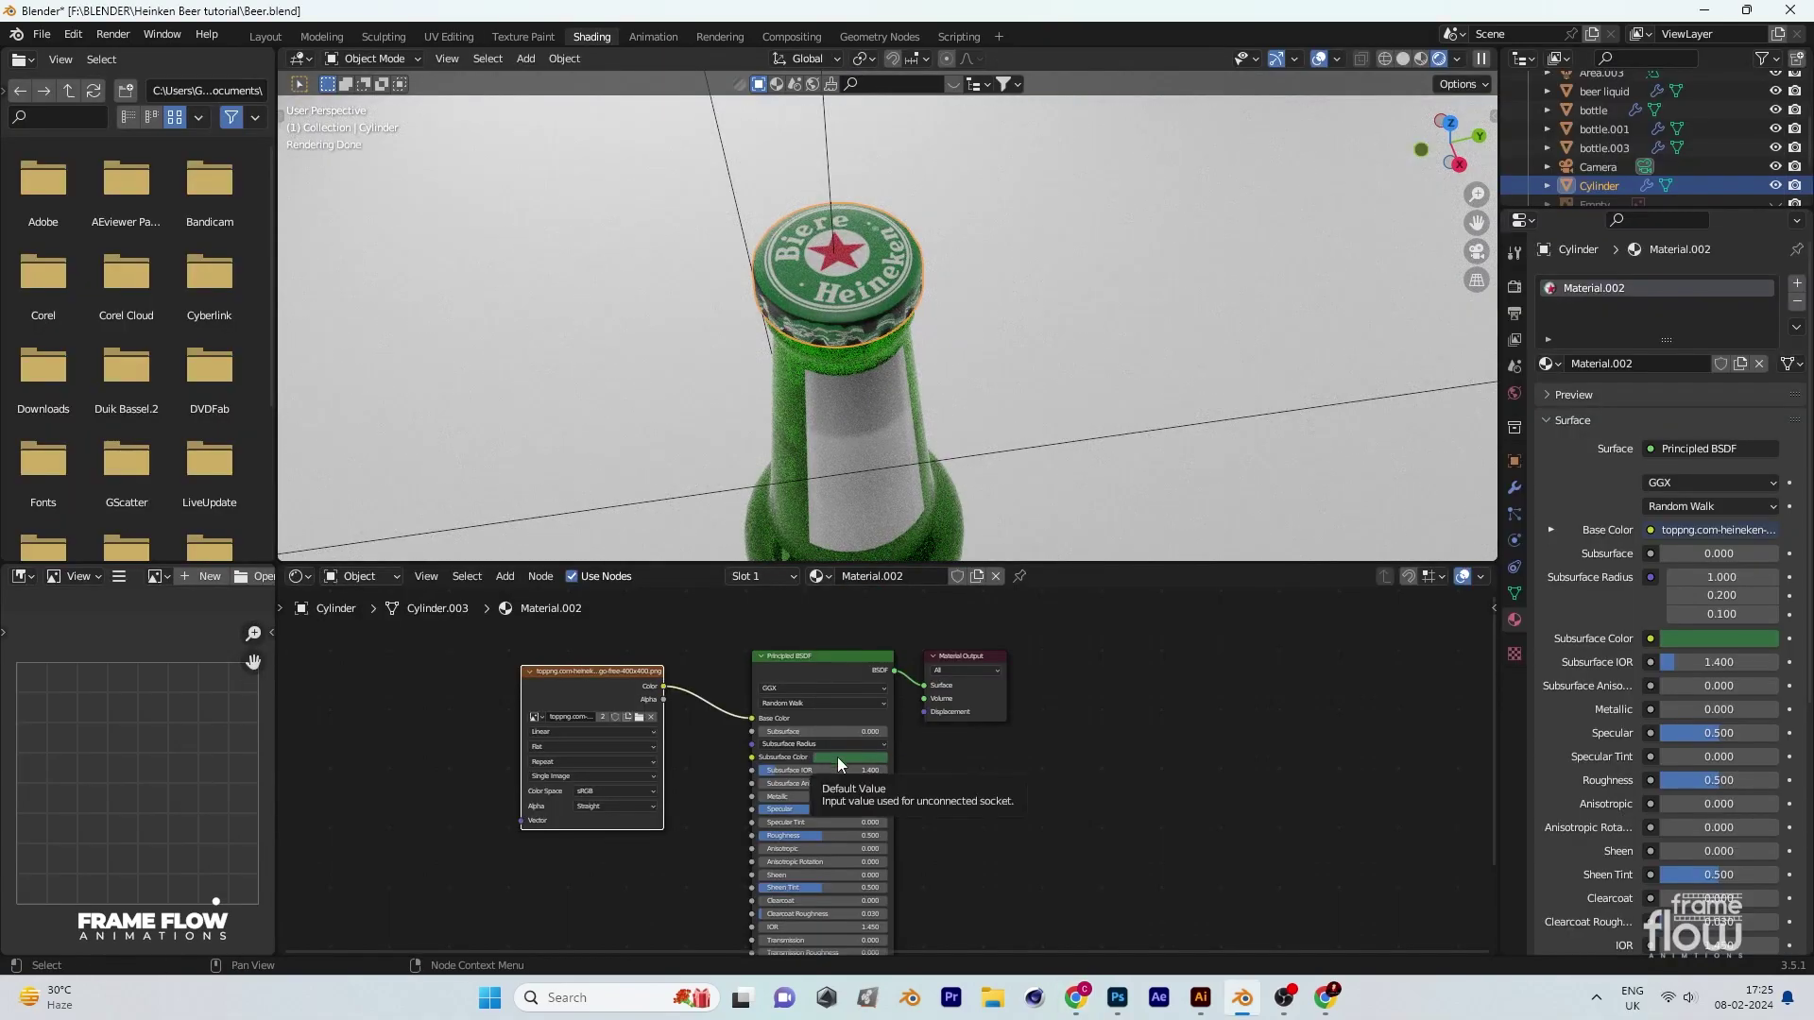
# Step: Select all the cap's UV islands and shrink them on the logo
pyautogui.click(265, 36)
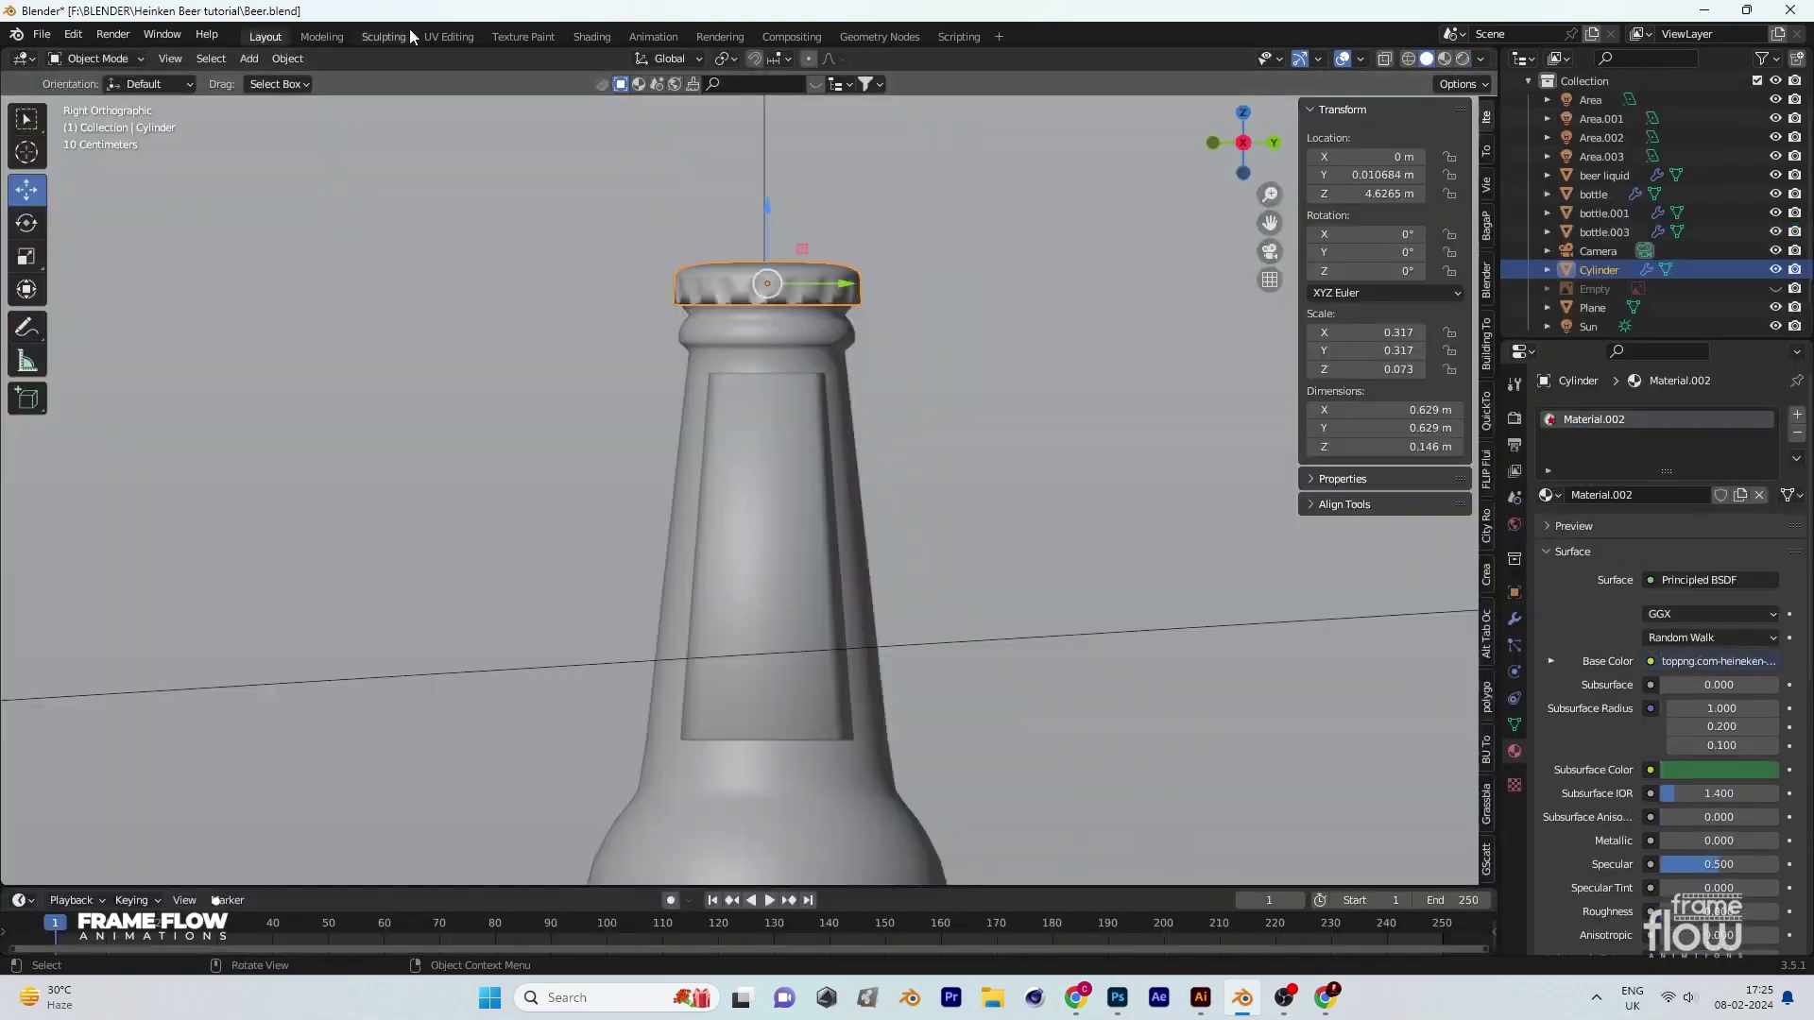
pyautogui.click(449, 35)
pyautogui.scroll(3, 1294, 472)
pyautogui.press('a')
pyautogui.press('s')
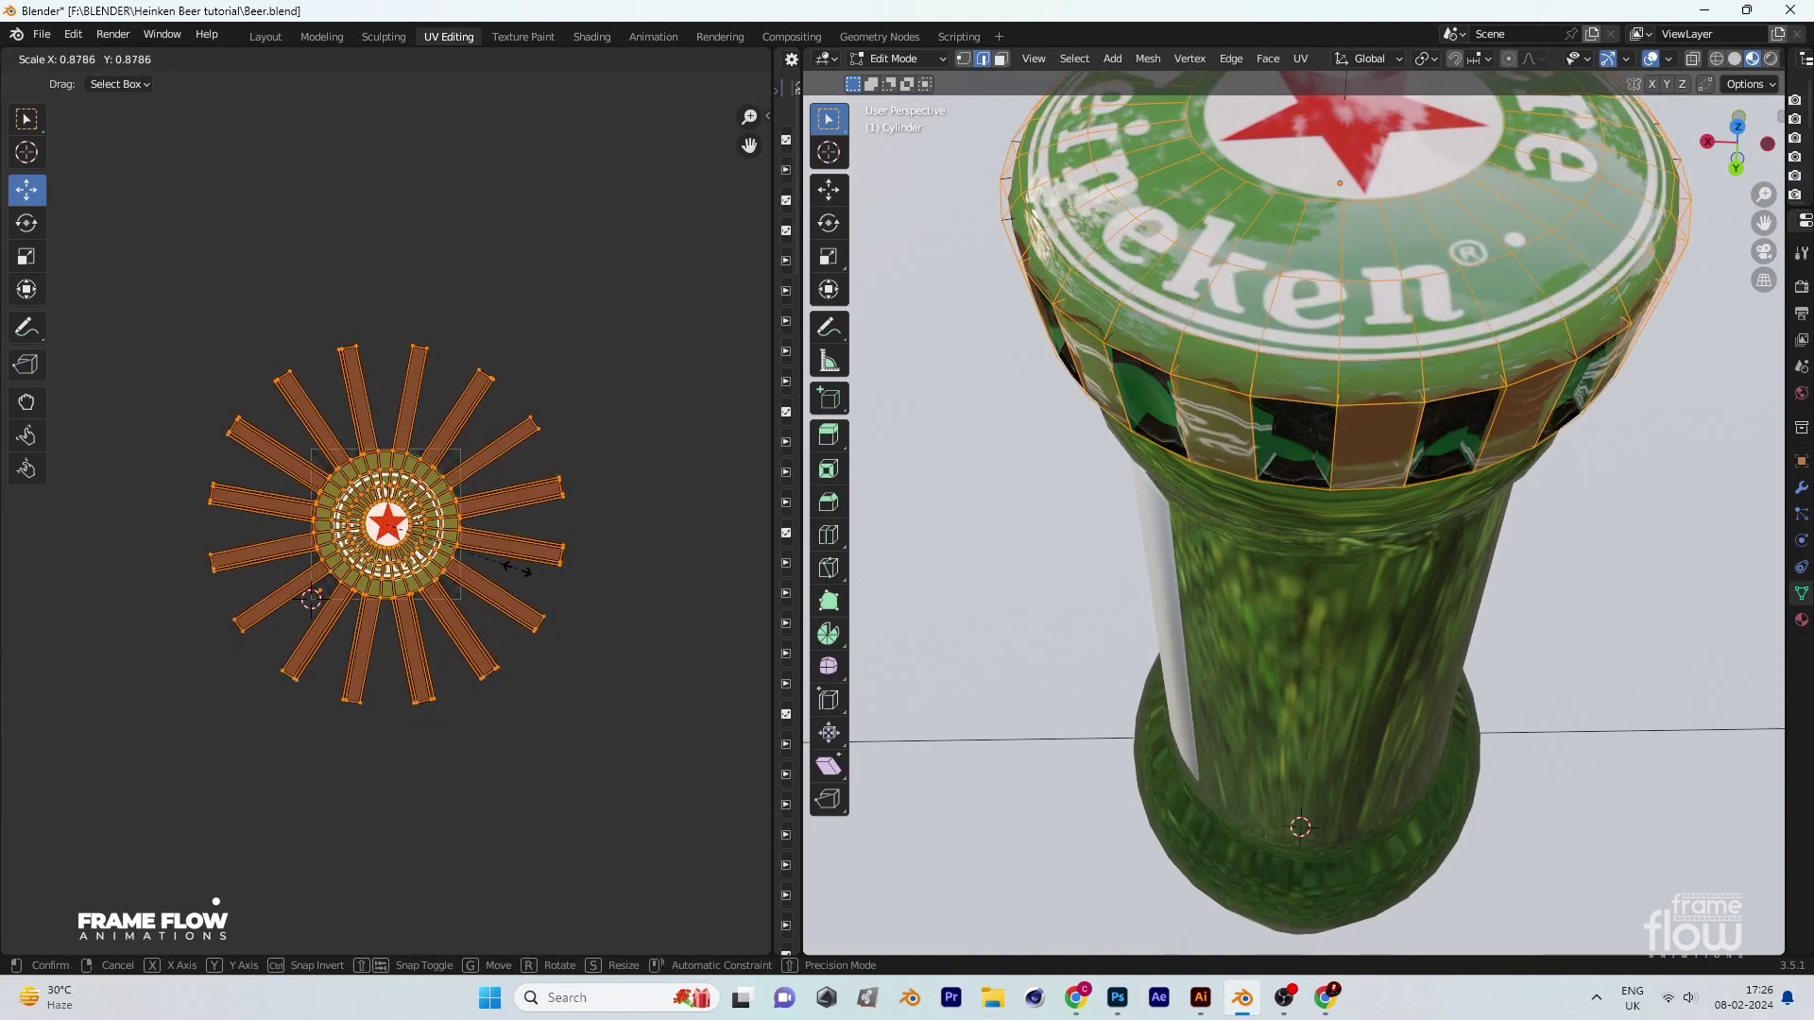
pyautogui.click(504, 552)
pyautogui.click(286, 349)
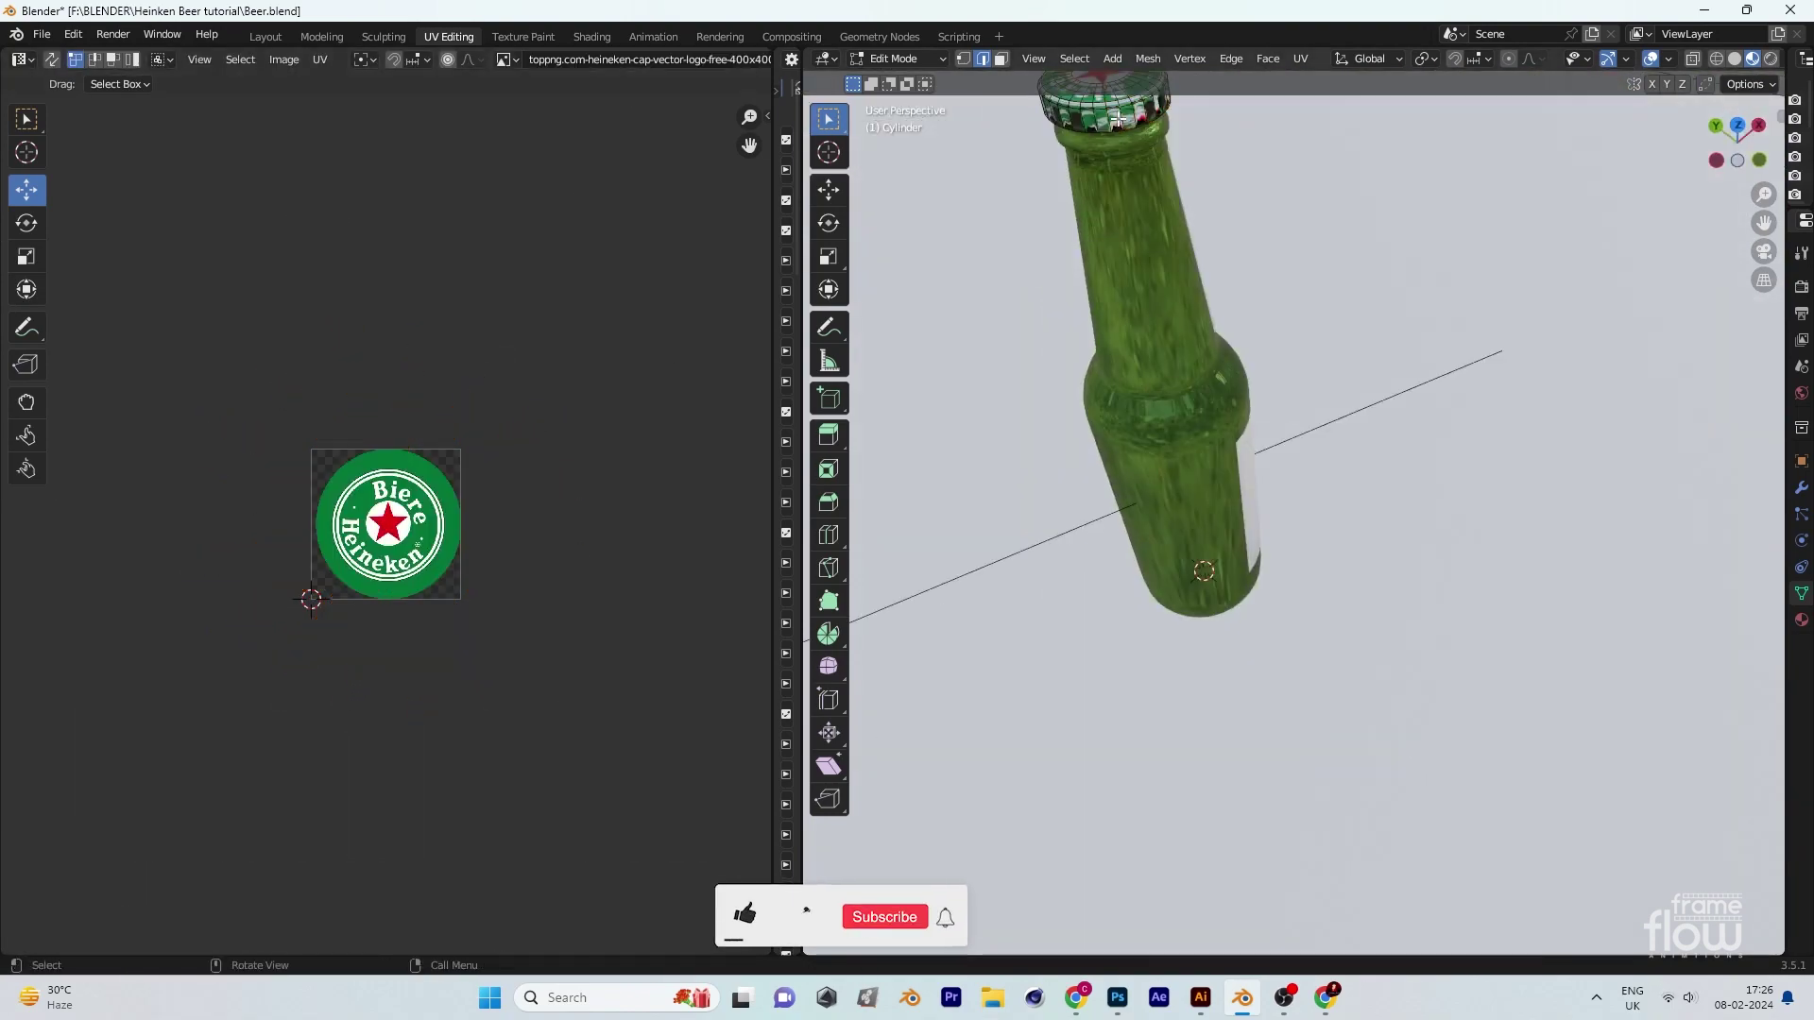
pyautogui.moveTo(1087, 473); pyautogui.dragTo(1048, 466, button='middle')
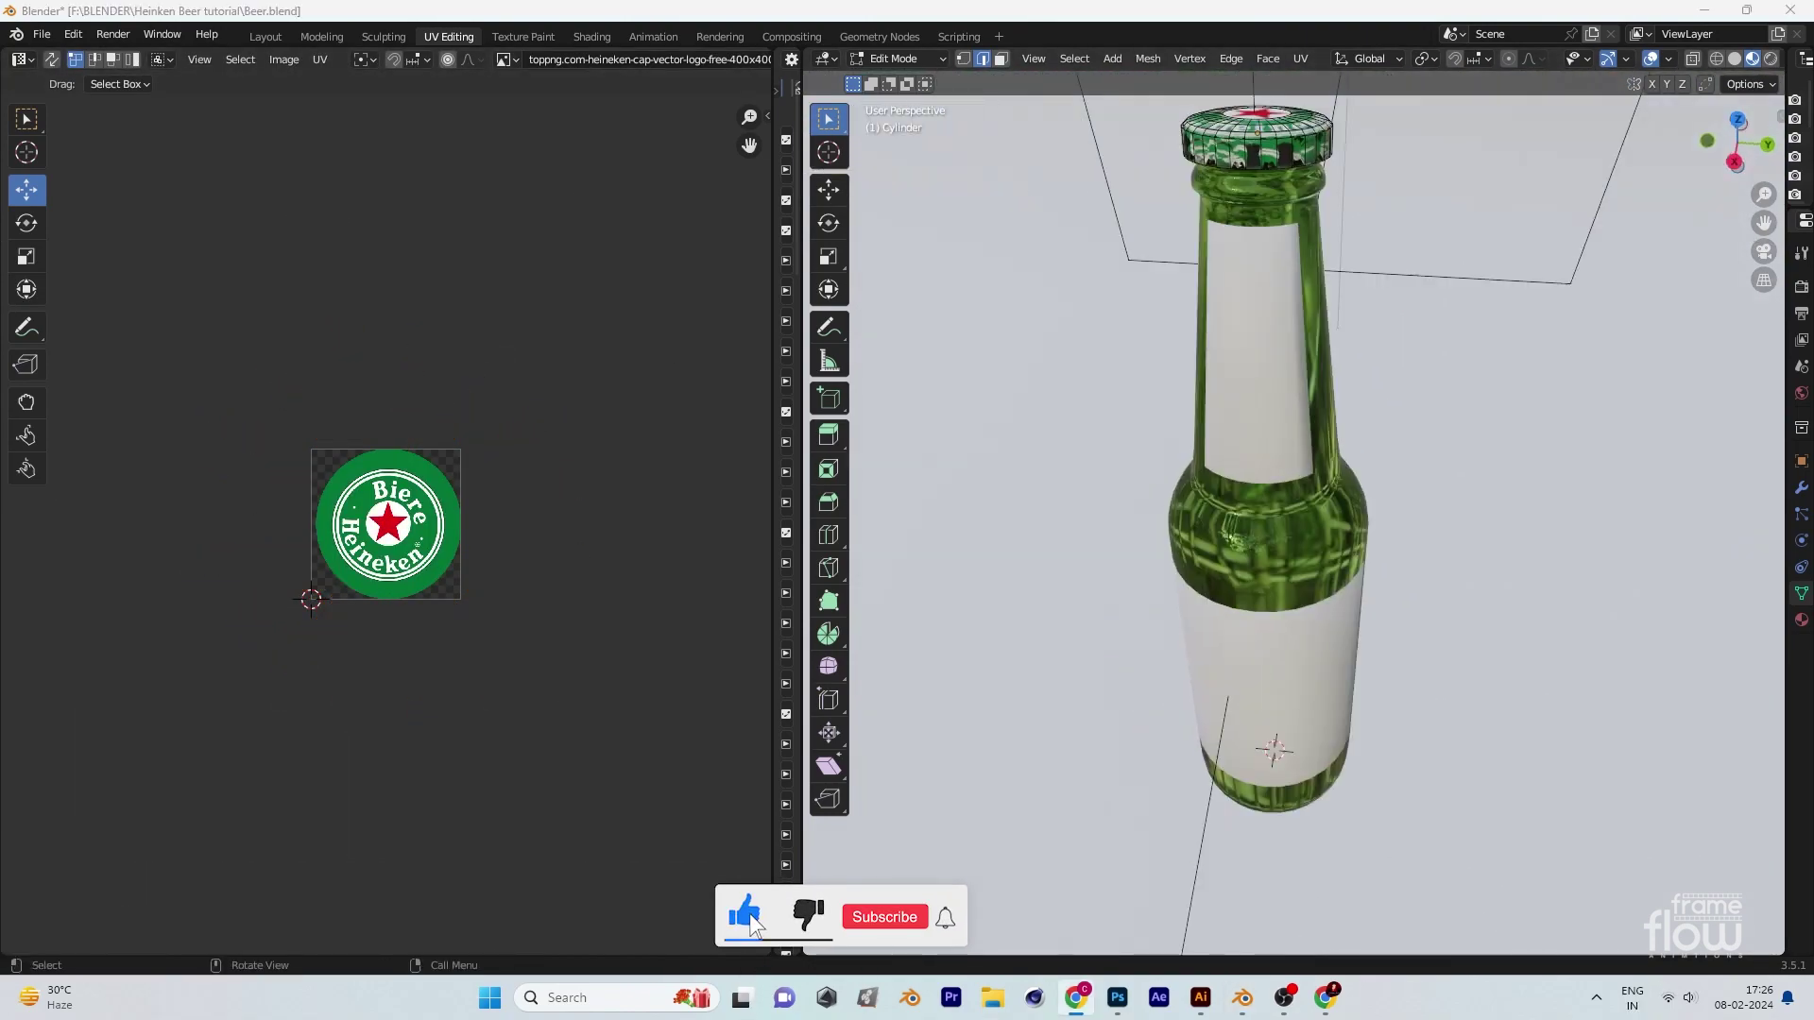
pyautogui.moveTo(1323, 378); pyautogui.dragTo(1333, 496, button='middle')
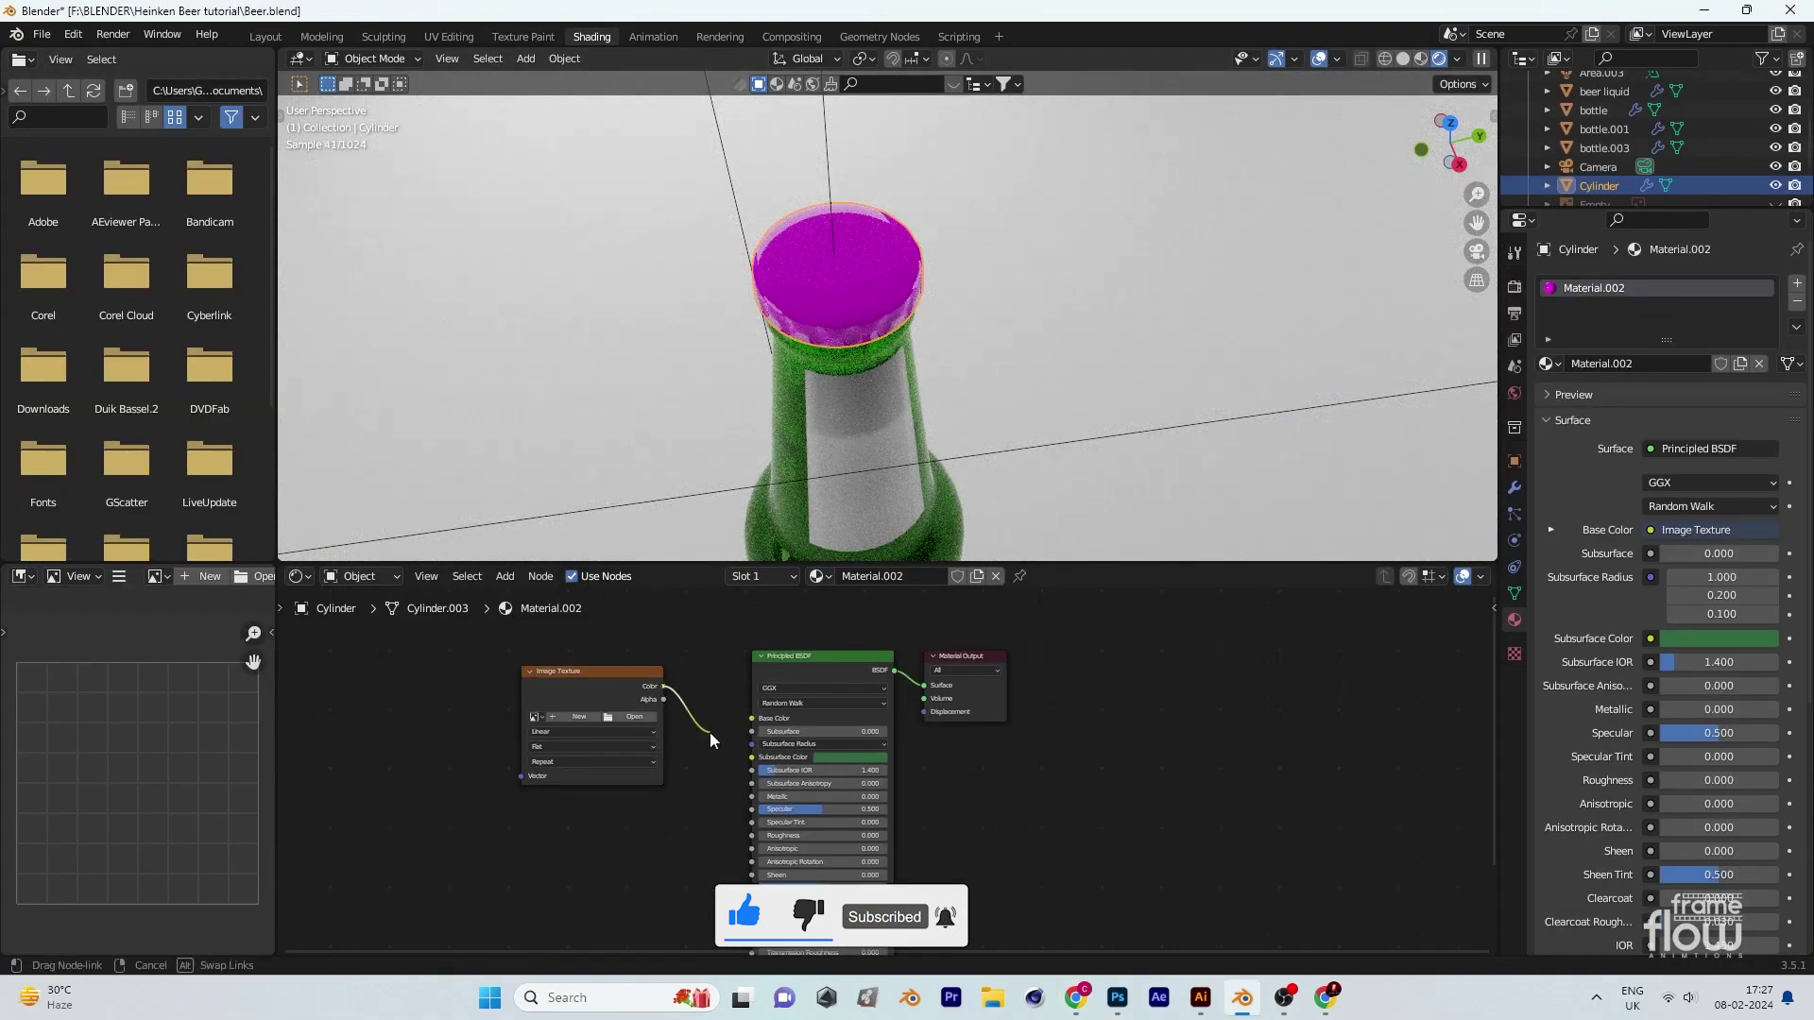
# Step: Set the cap's Subsurface Color to light green 387E44, keeping the logo linked to Base Color
pyautogui.moveTo(711, 733); pyautogui.dragTo(713, 733)
pyautogui.click(850, 718)
pyautogui.click(846, 728)
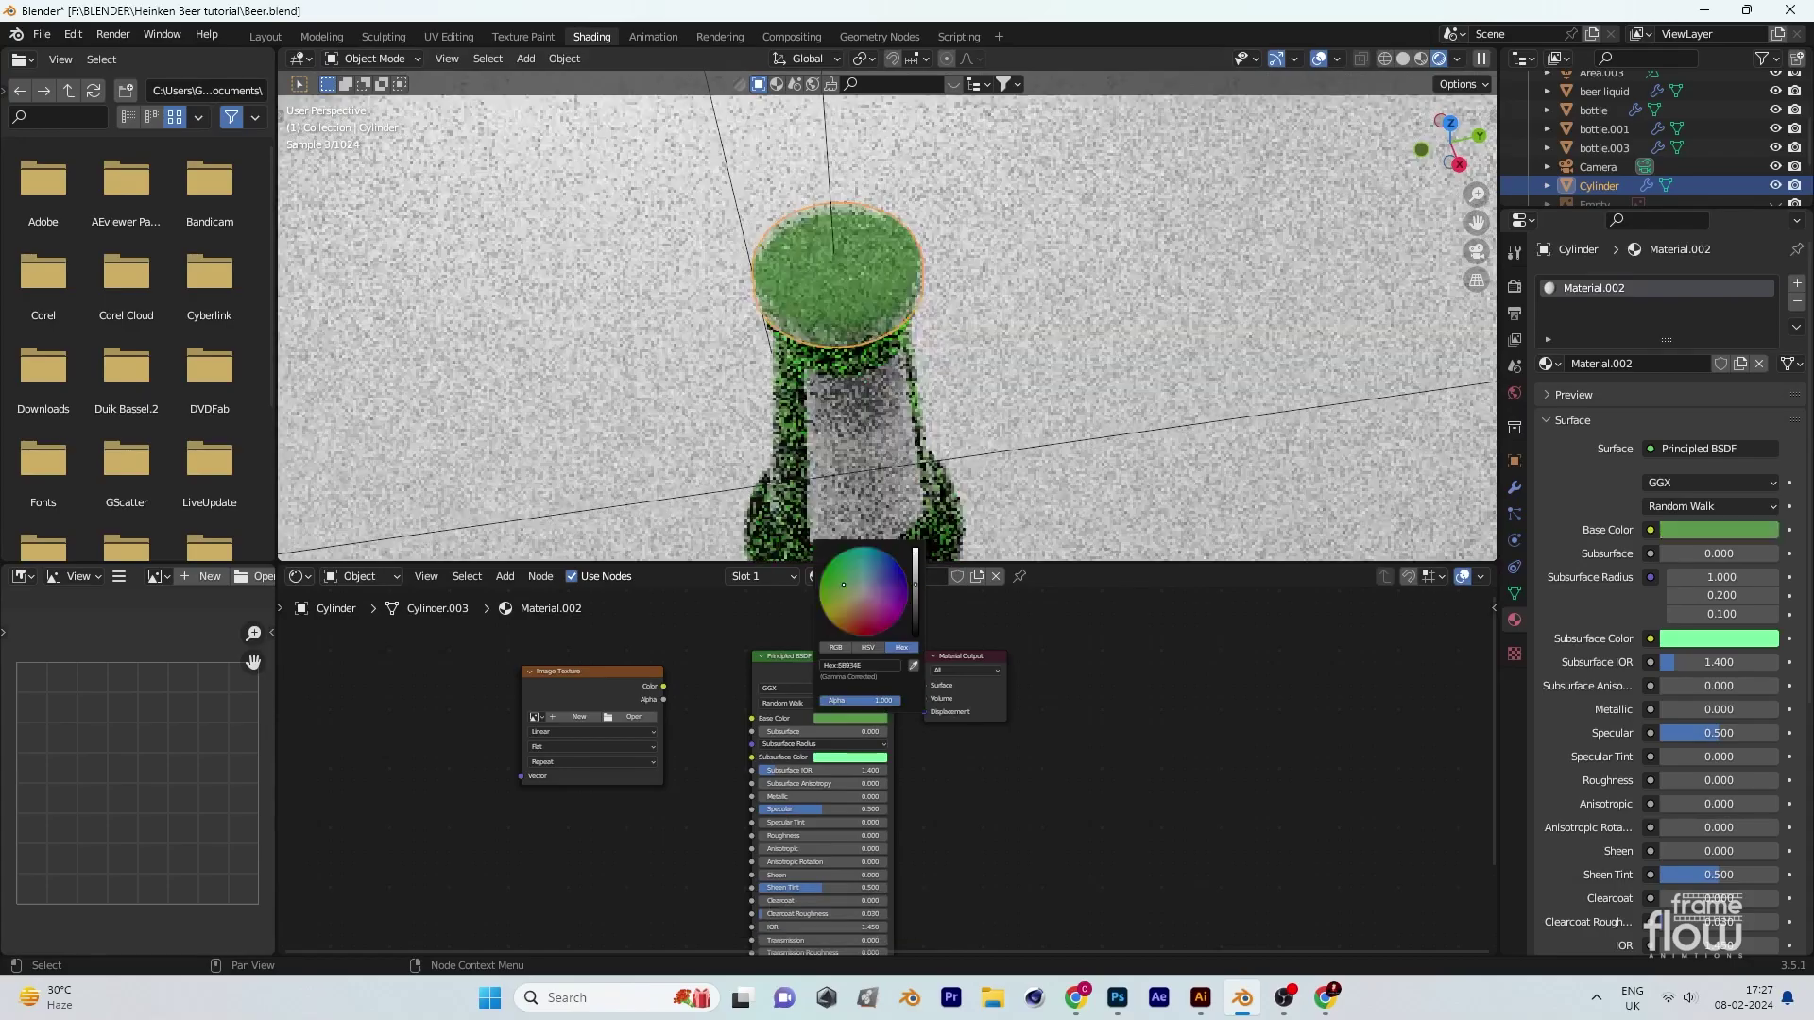
pyautogui.press('e')
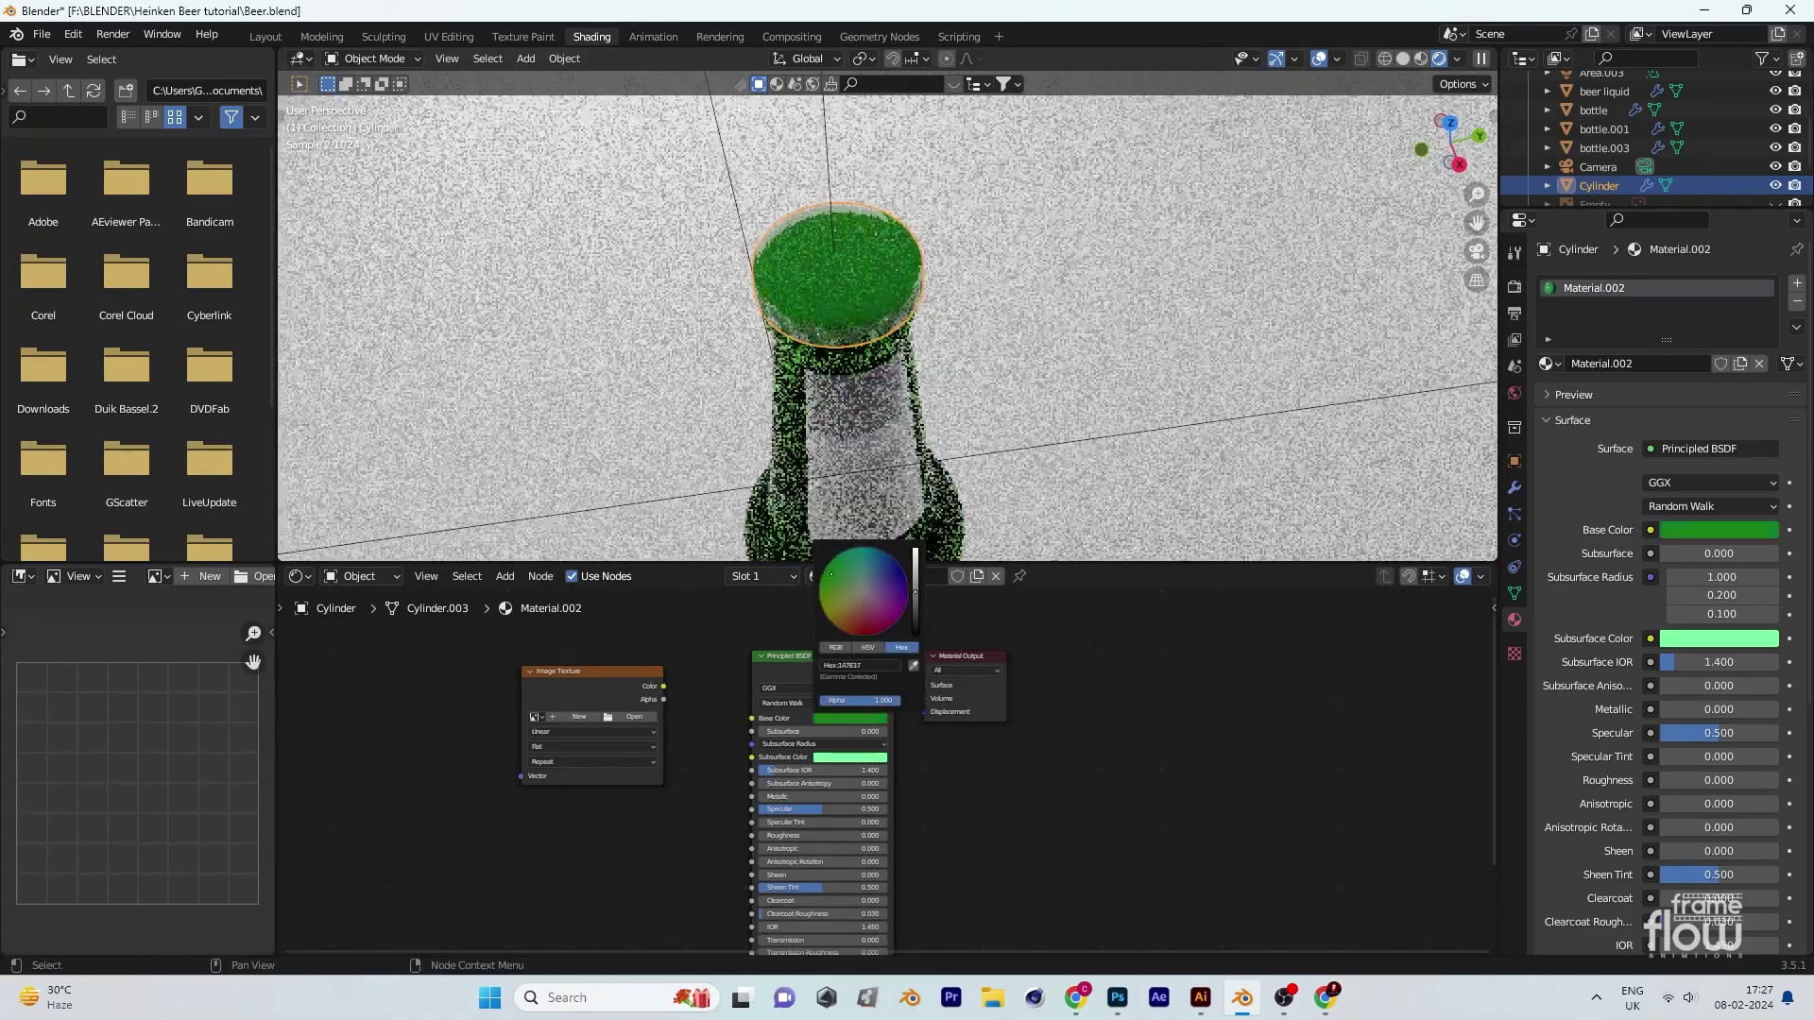
pyautogui.click(907, 456)
pyautogui.moveTo(747, 721); pyautogui.dragTo(752, 718)
# Step: Reopen the cap mesh in face select mode, viewed from the top
pyautogui.hotkey('ctrl', 'pageup')
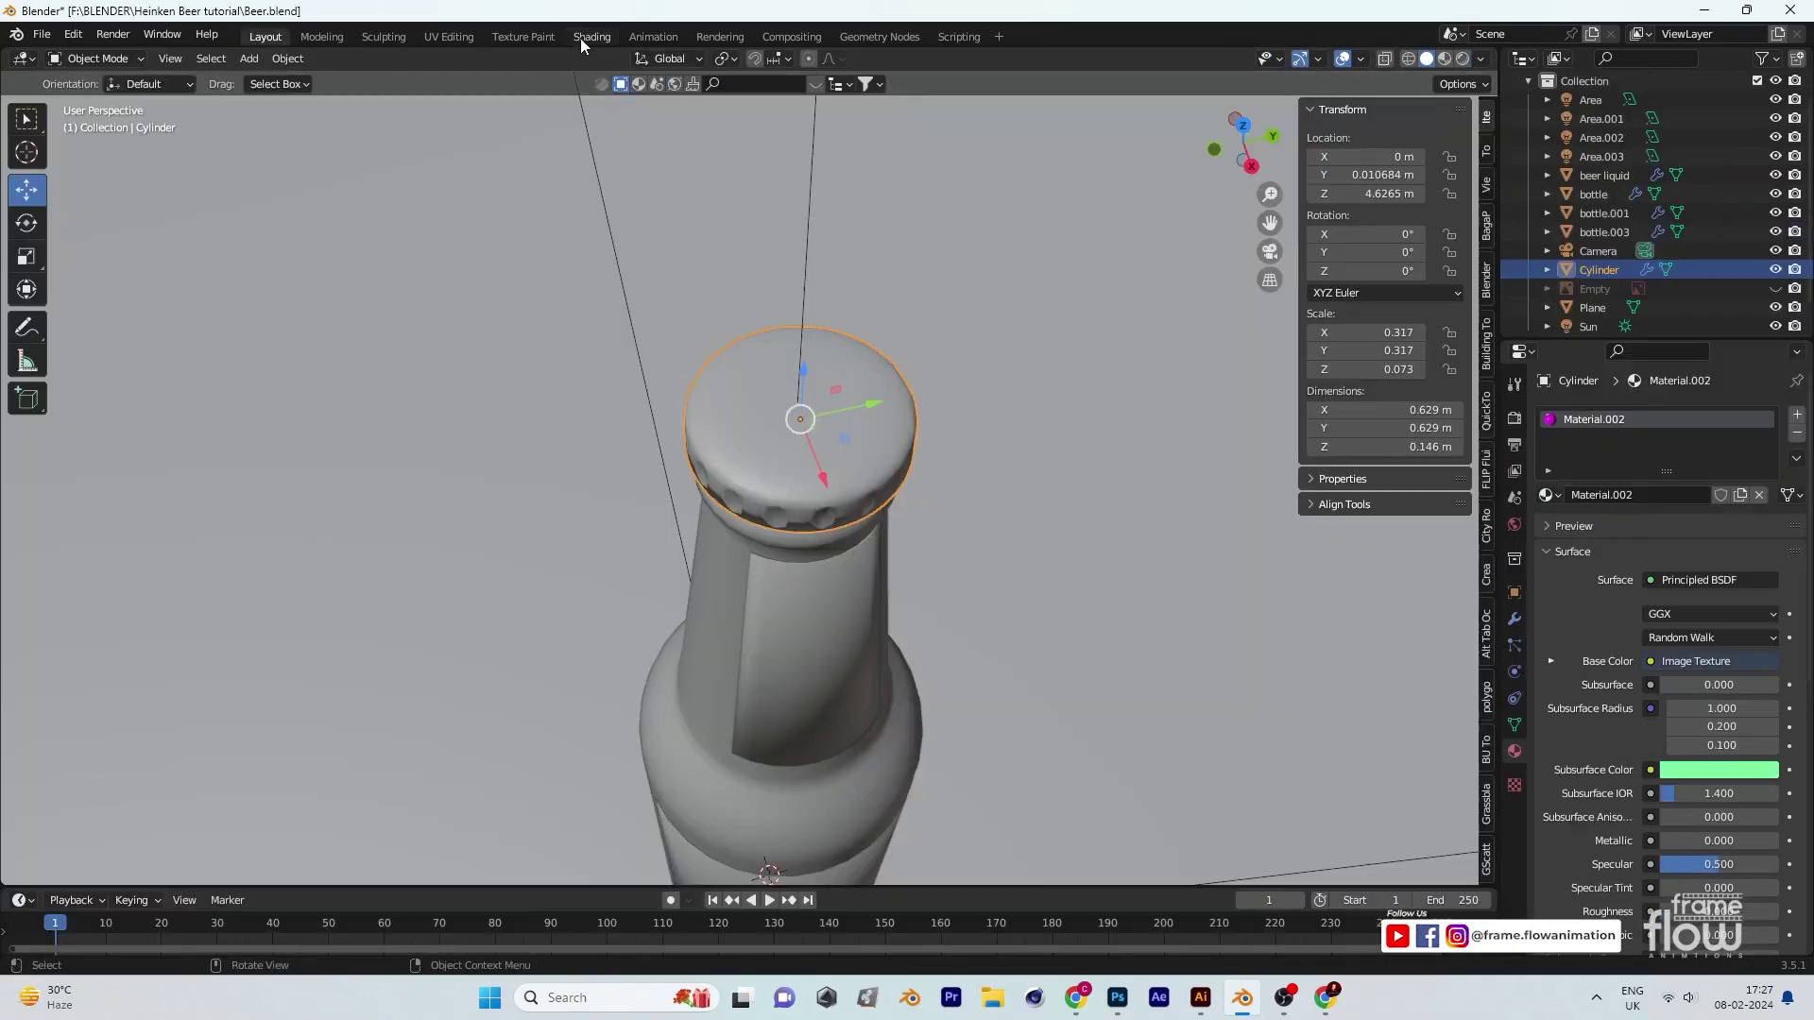
pyautogui.press('Tab')
pyautogui.press('KP_7')
pyautogui.press('3')
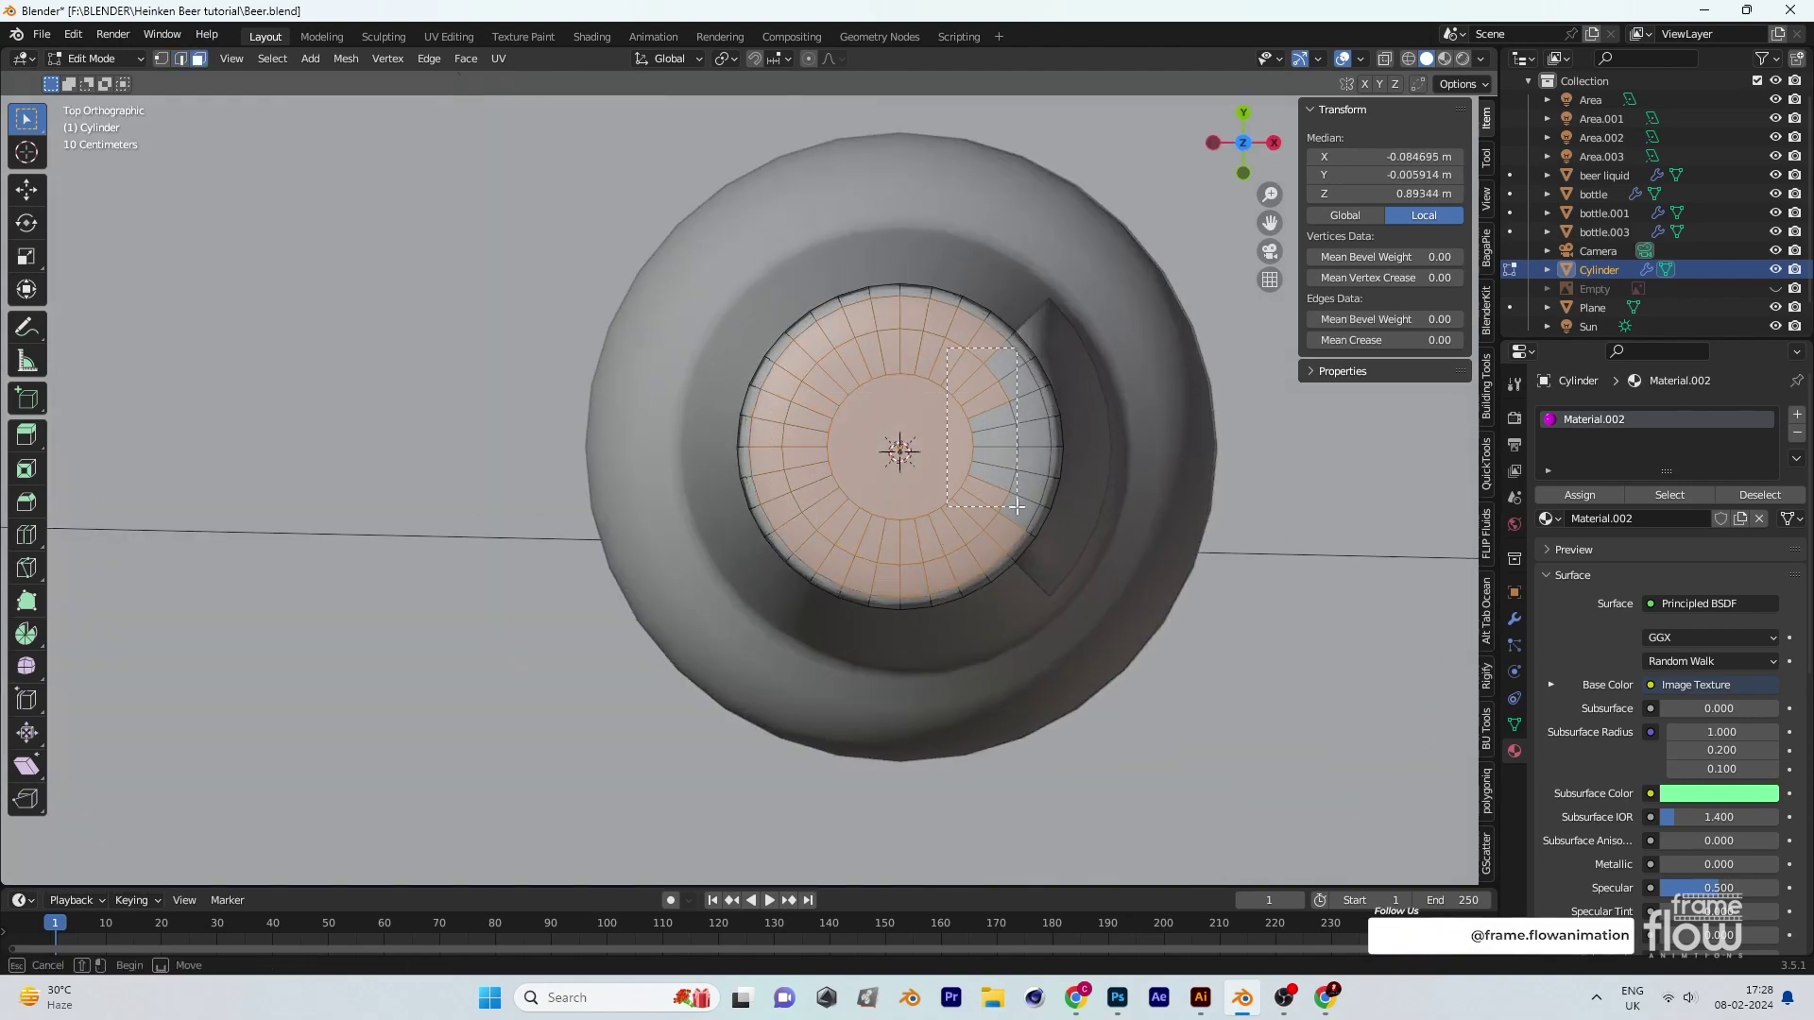
# Step: Enlarge the cap UVs slightly so the whole logo fits the cap top
pyautogui.click(592, 36)
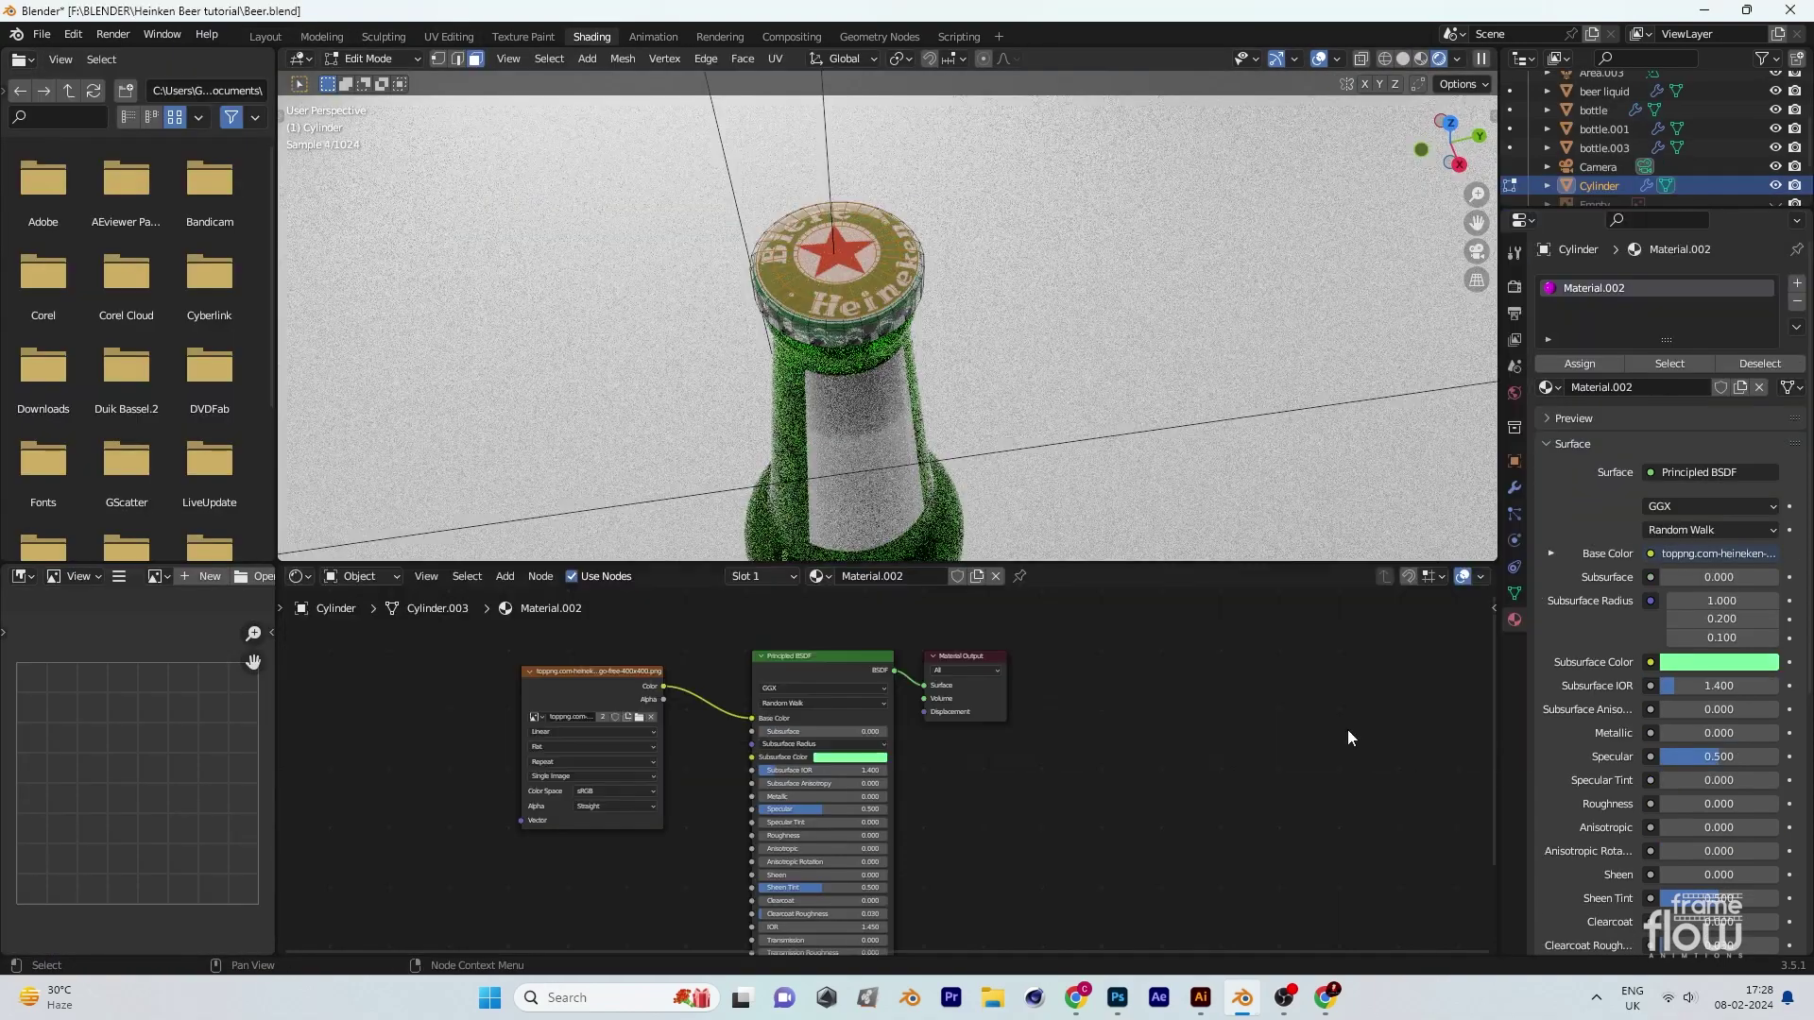
pyautogui.click(449, 36)
pyautogui.press('s')
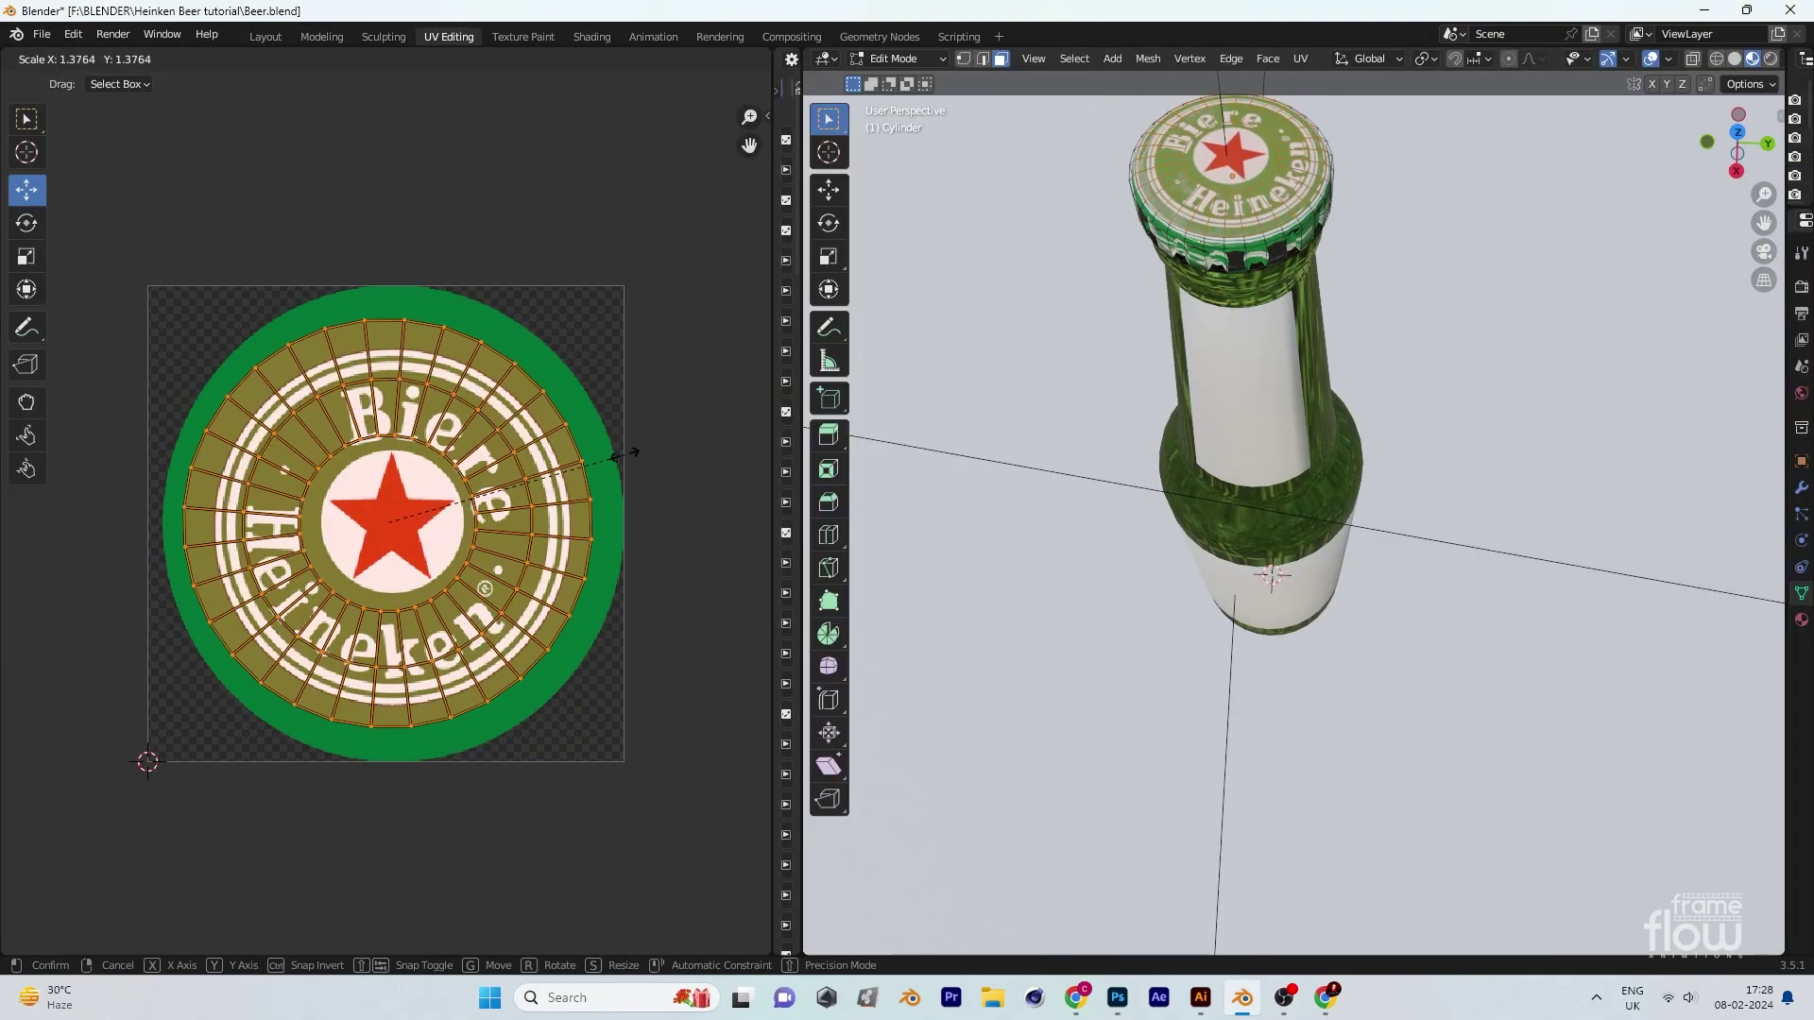
pyautogui.moveTo(398, 469); pyautogui.dragTo(404, 470)
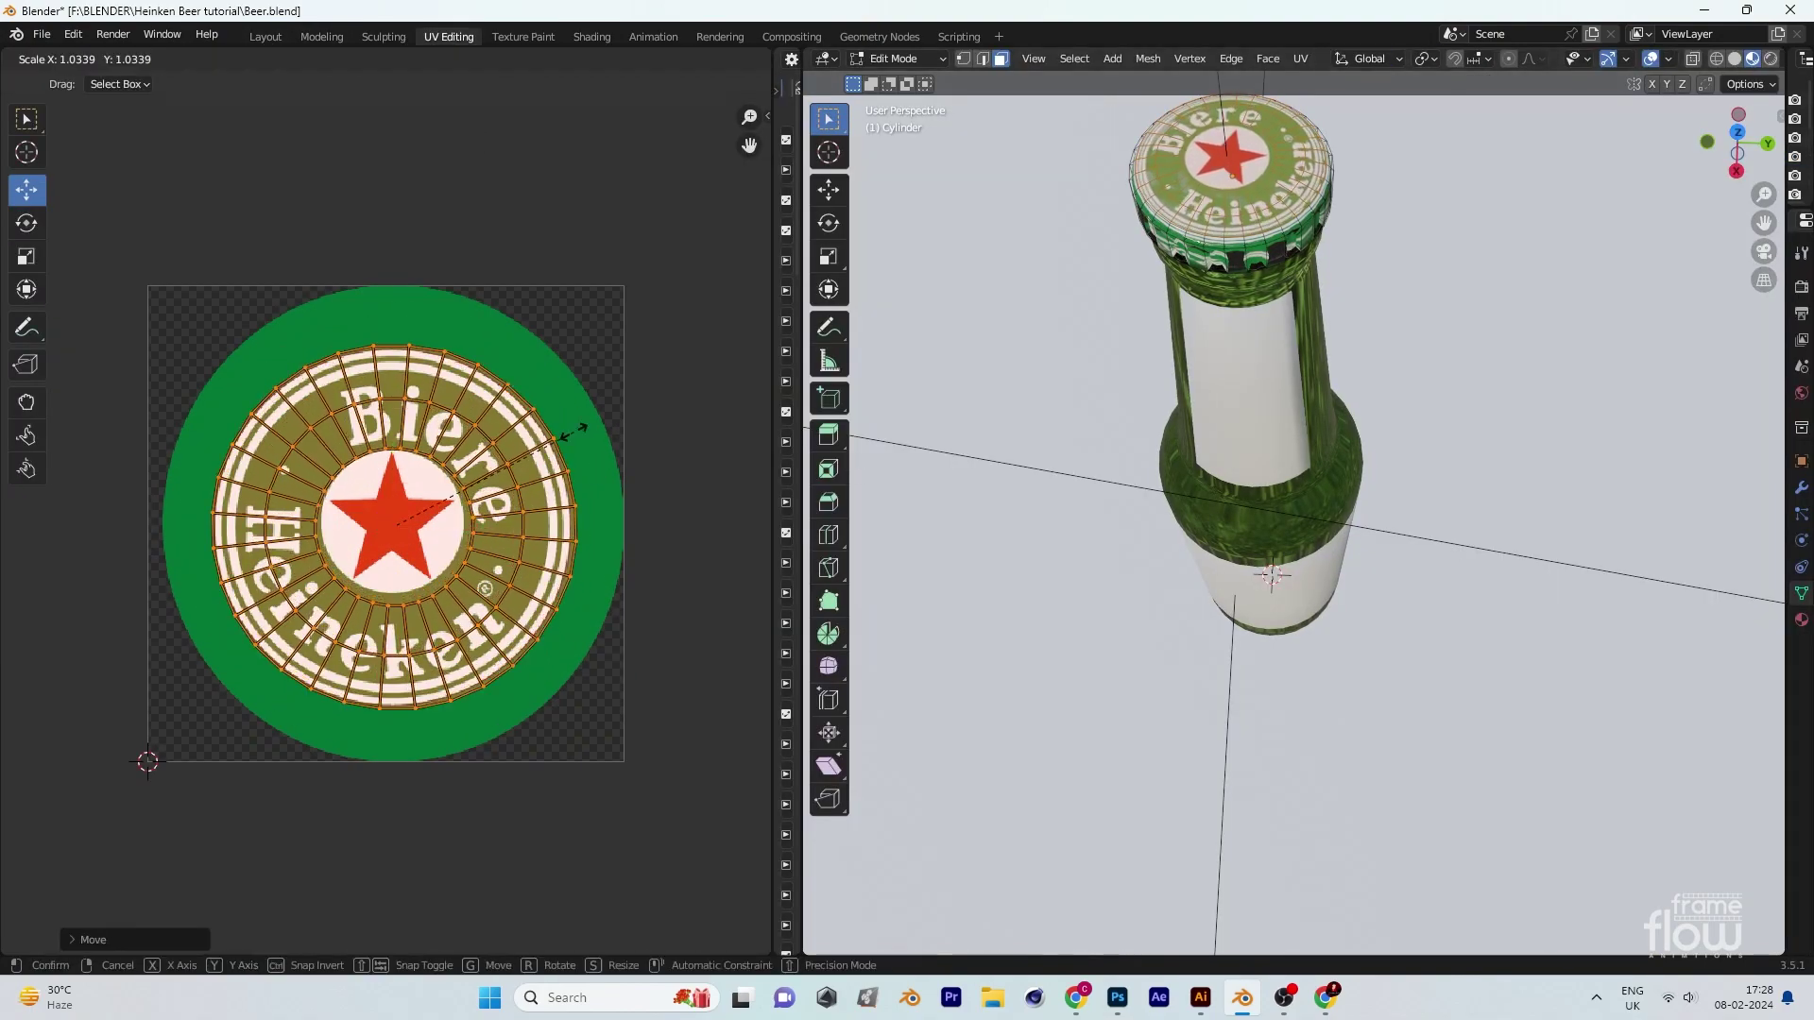
pyautogui.click(853, 469)
pyautogui.moveTo(853, 469); pyautogui.dragTo(831, 559, button='middle')
pyautogui.press('z')
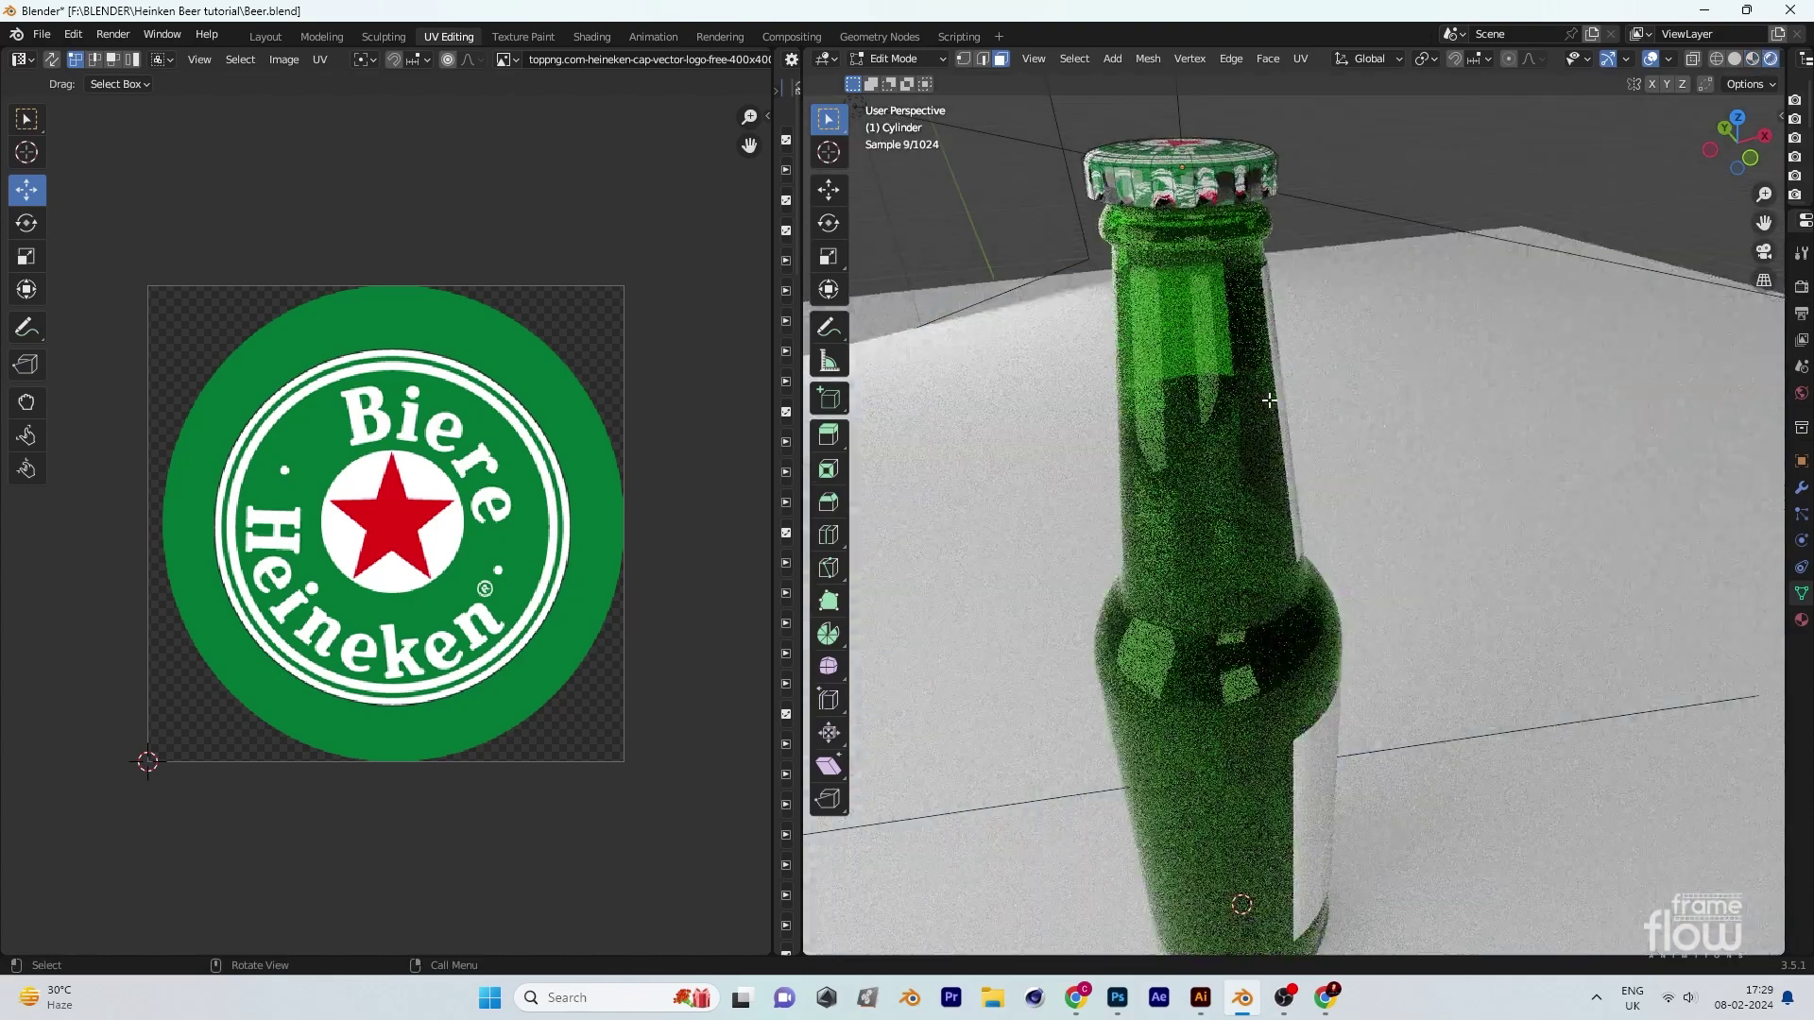
# Step: Return to Object Mode and select the neck label object bottle.003
pyautogui.moveTo(1228, 472); pyautogui.dragTo(1287, 242, button='middle')
pyautogui.press('Tab')
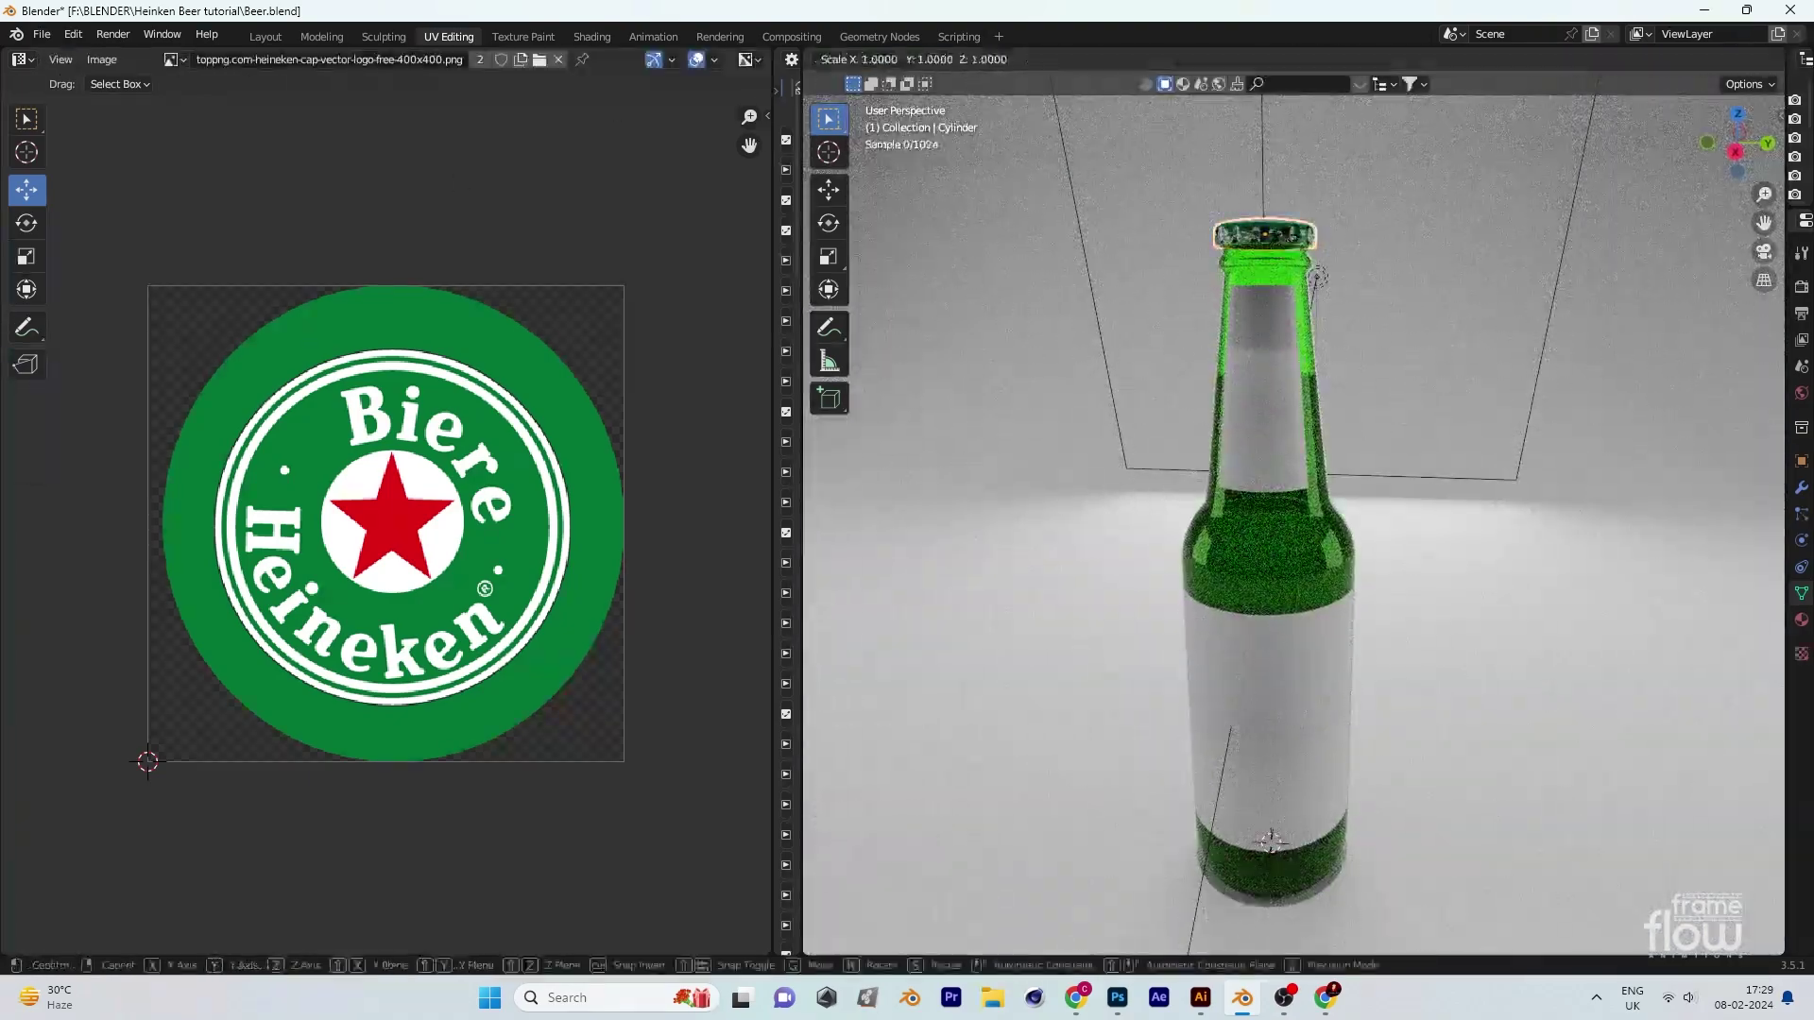
pyautogui.click(1316, 276)
pyautogui.moveTo(1315, 275); pyautogui.dragTo(1176, 406, button='middle')
pyautogui.scroll(3, 1305, 461)
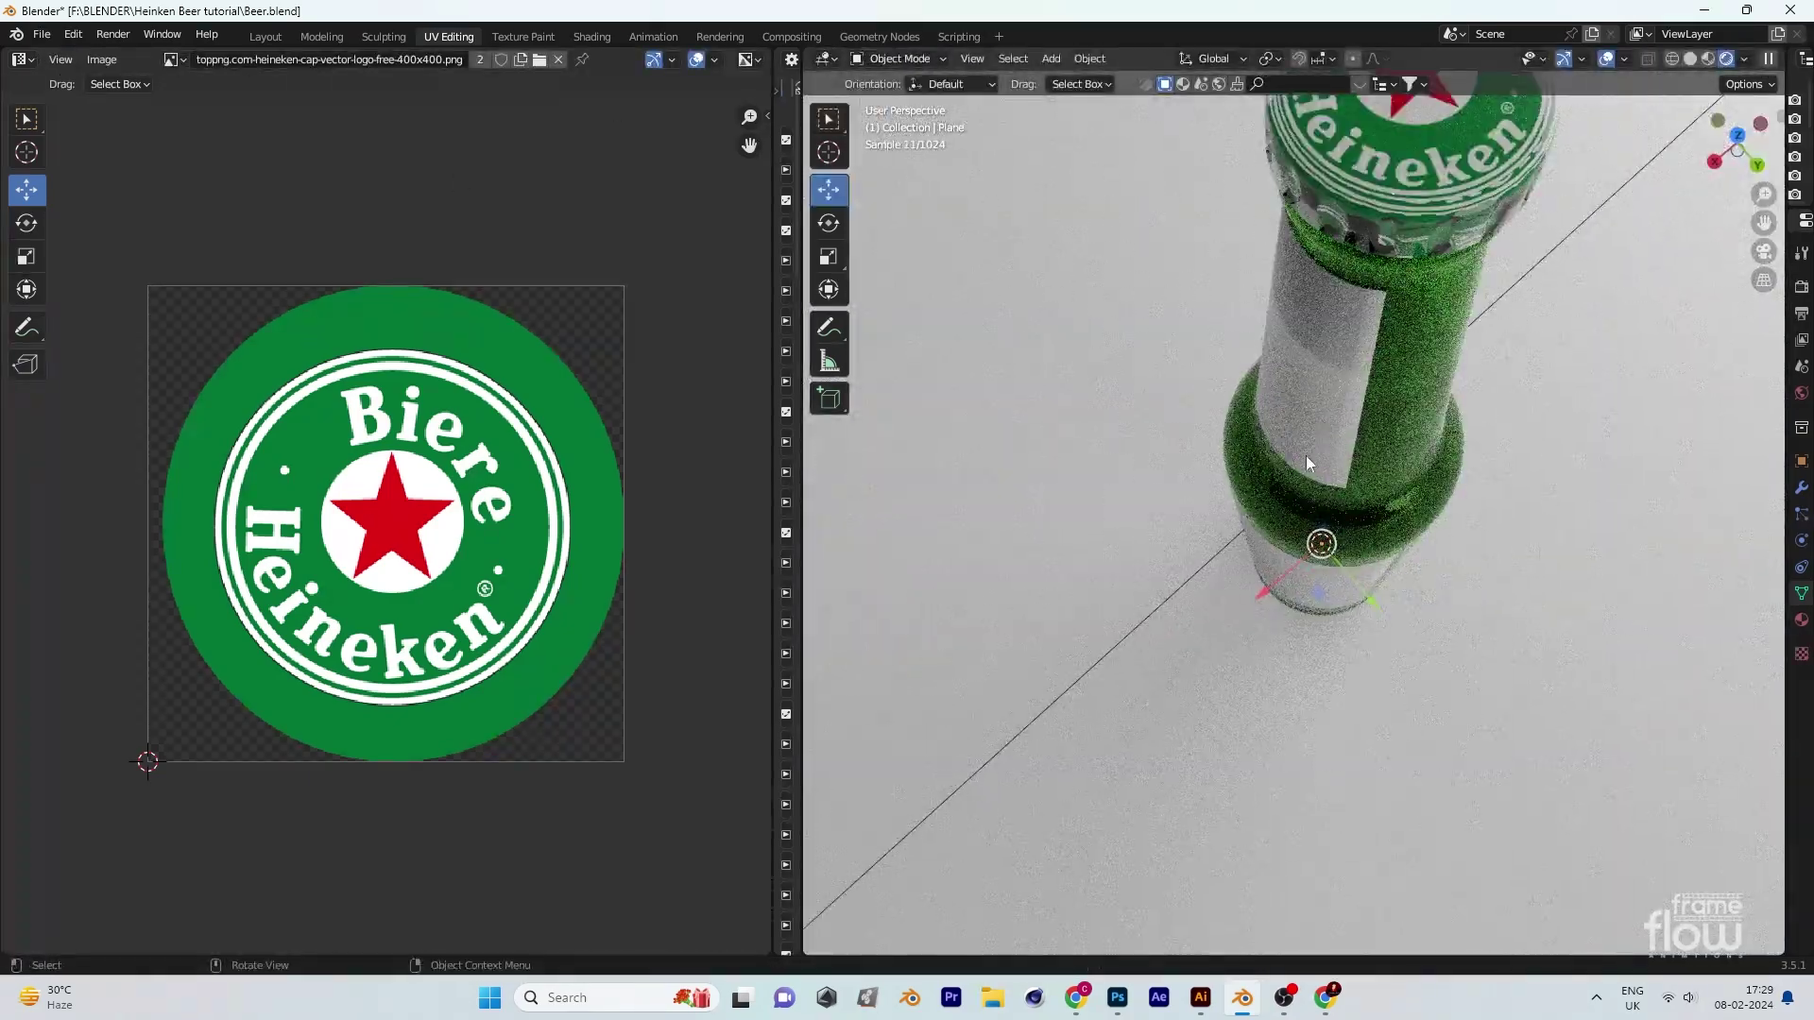
pyautogui.click(1305, 455)
pyautogui.scroll(-3, 1305, 455)
pyautogui.moveTo(1319, 423); pyautogui.dragTo(1366, 360, button='middle')
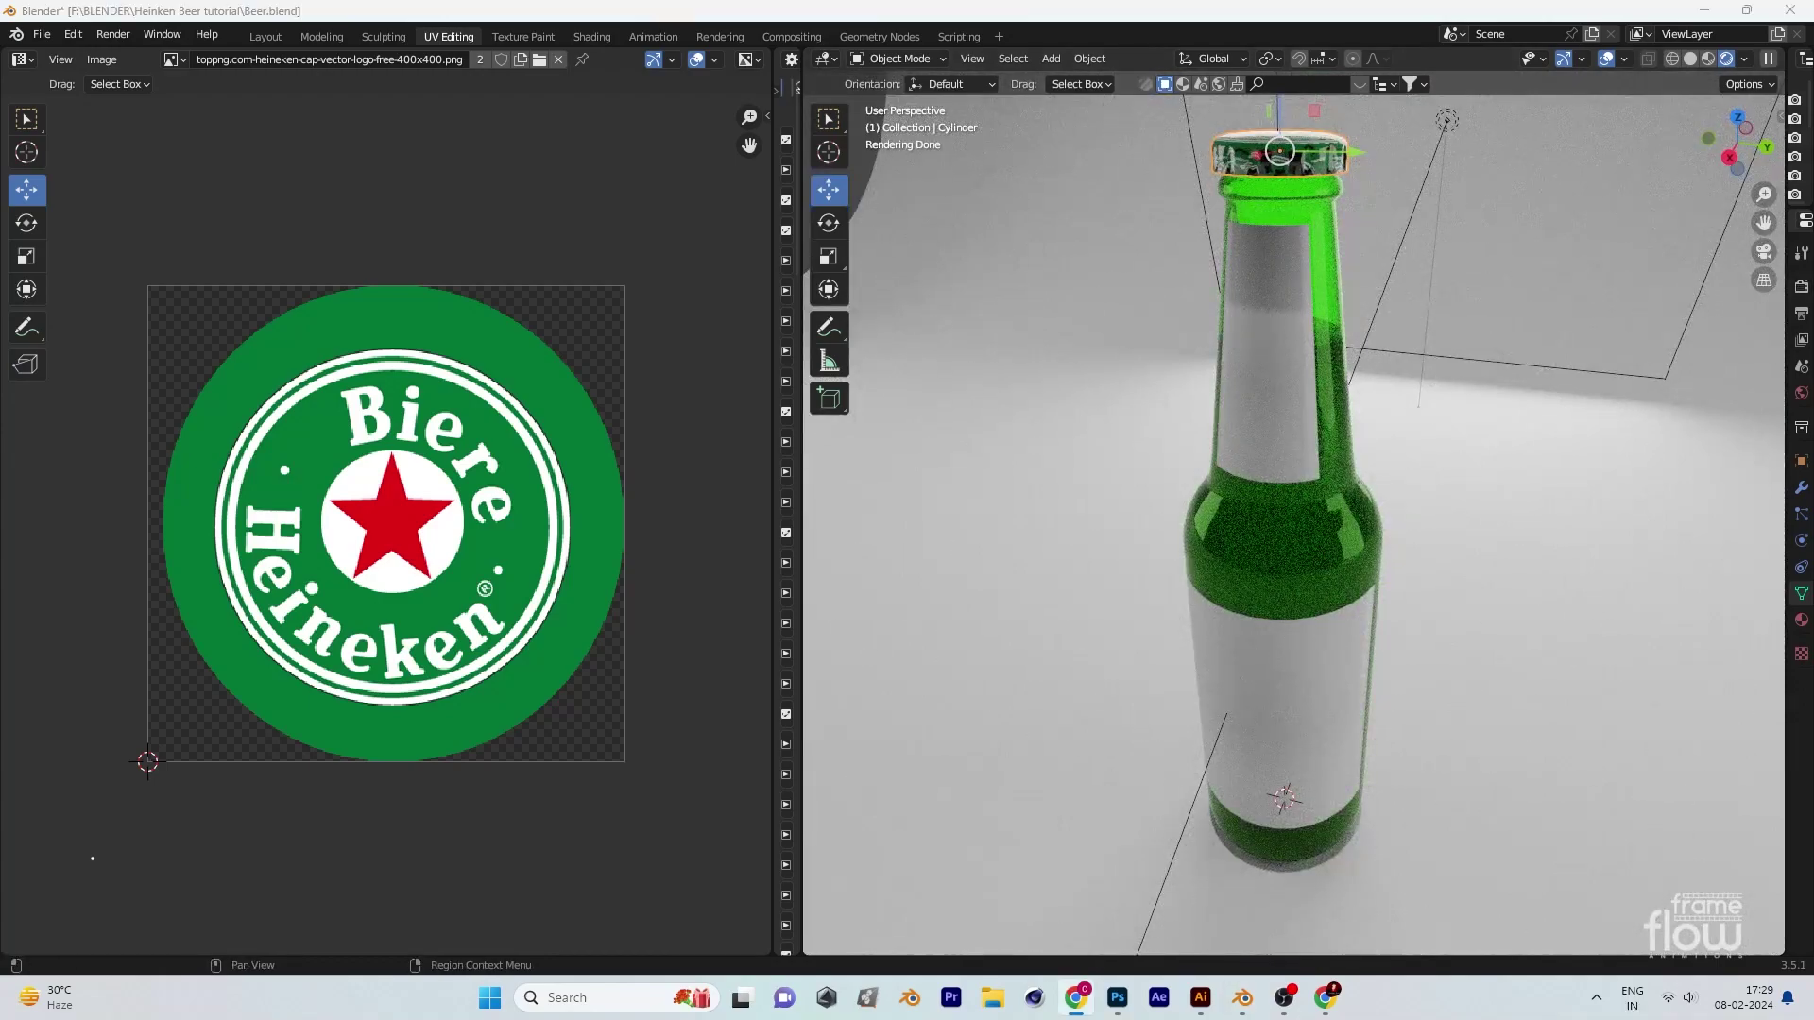
pyautogui.click(1246, 728)
# Step: Add an Image Texture node loaded with the Heineken wordmark image to the neck label material
pyautogui.hotkey('ctrl', 'pagedown')
pyautogui.hotkey('ctrl', 'pagedown')
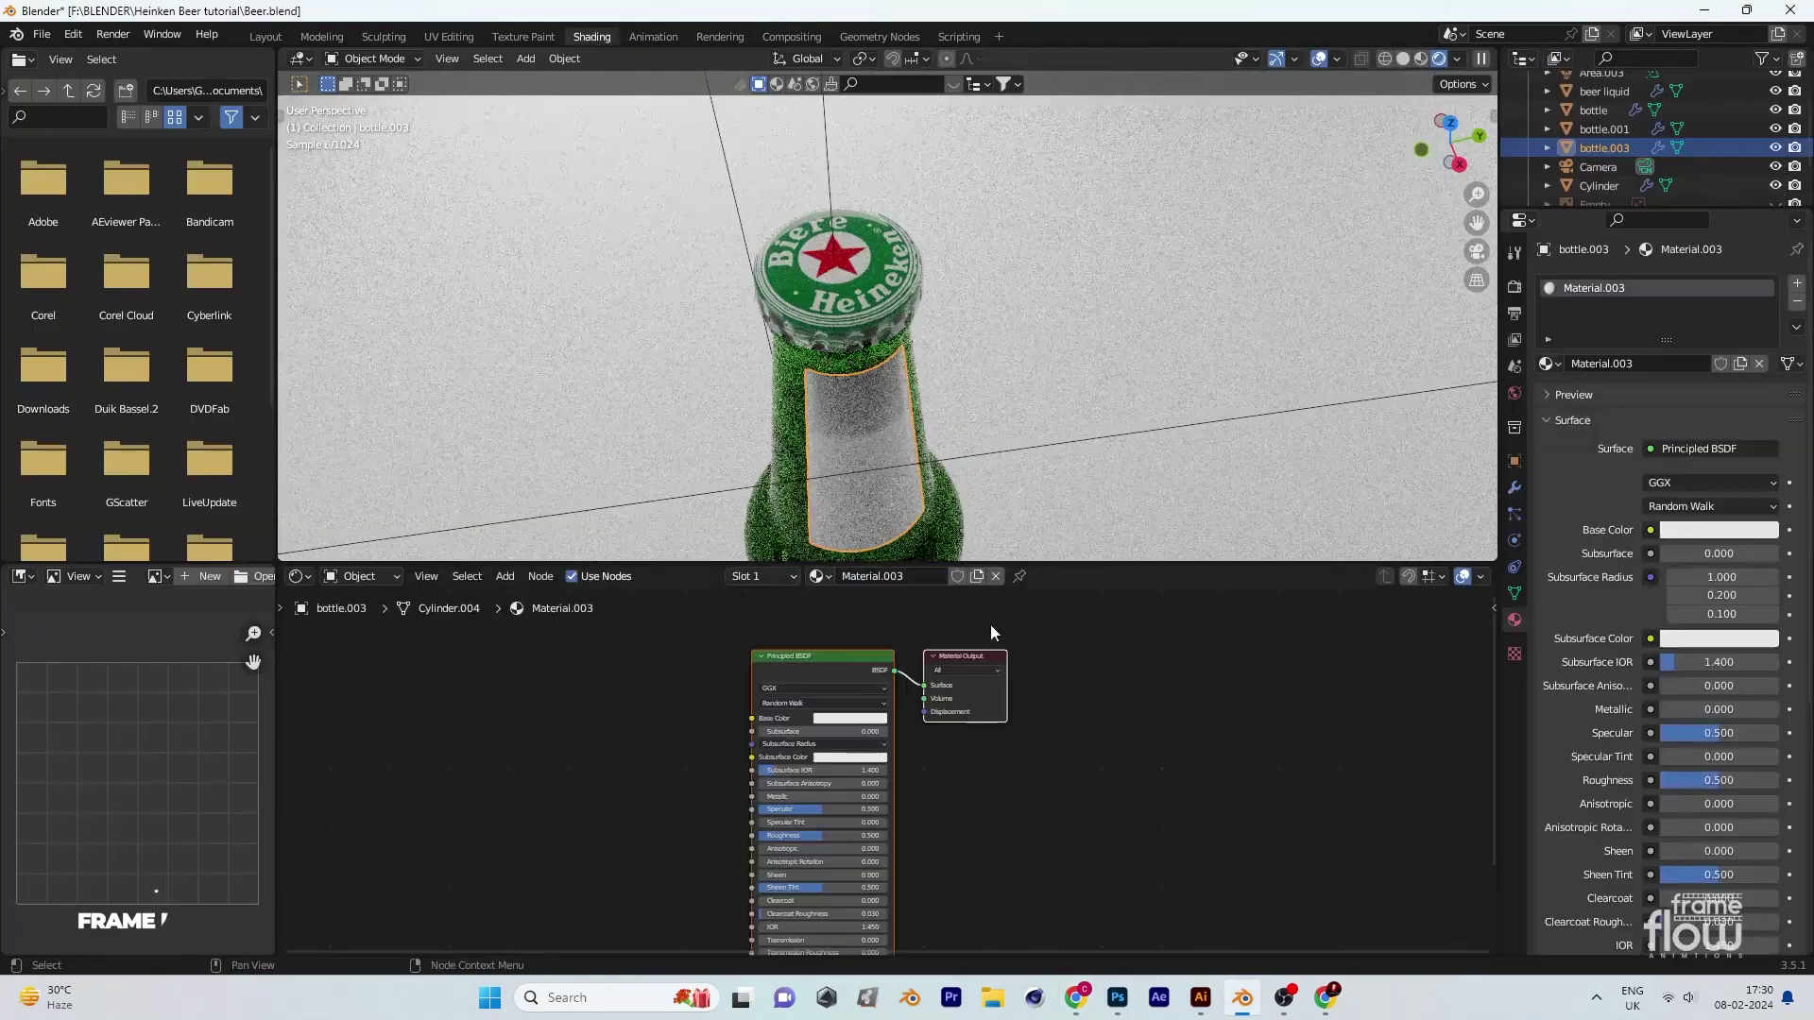
pyautogui.write('iage')
pyautogui.press('Return')
pyautogui.click(664, 715)
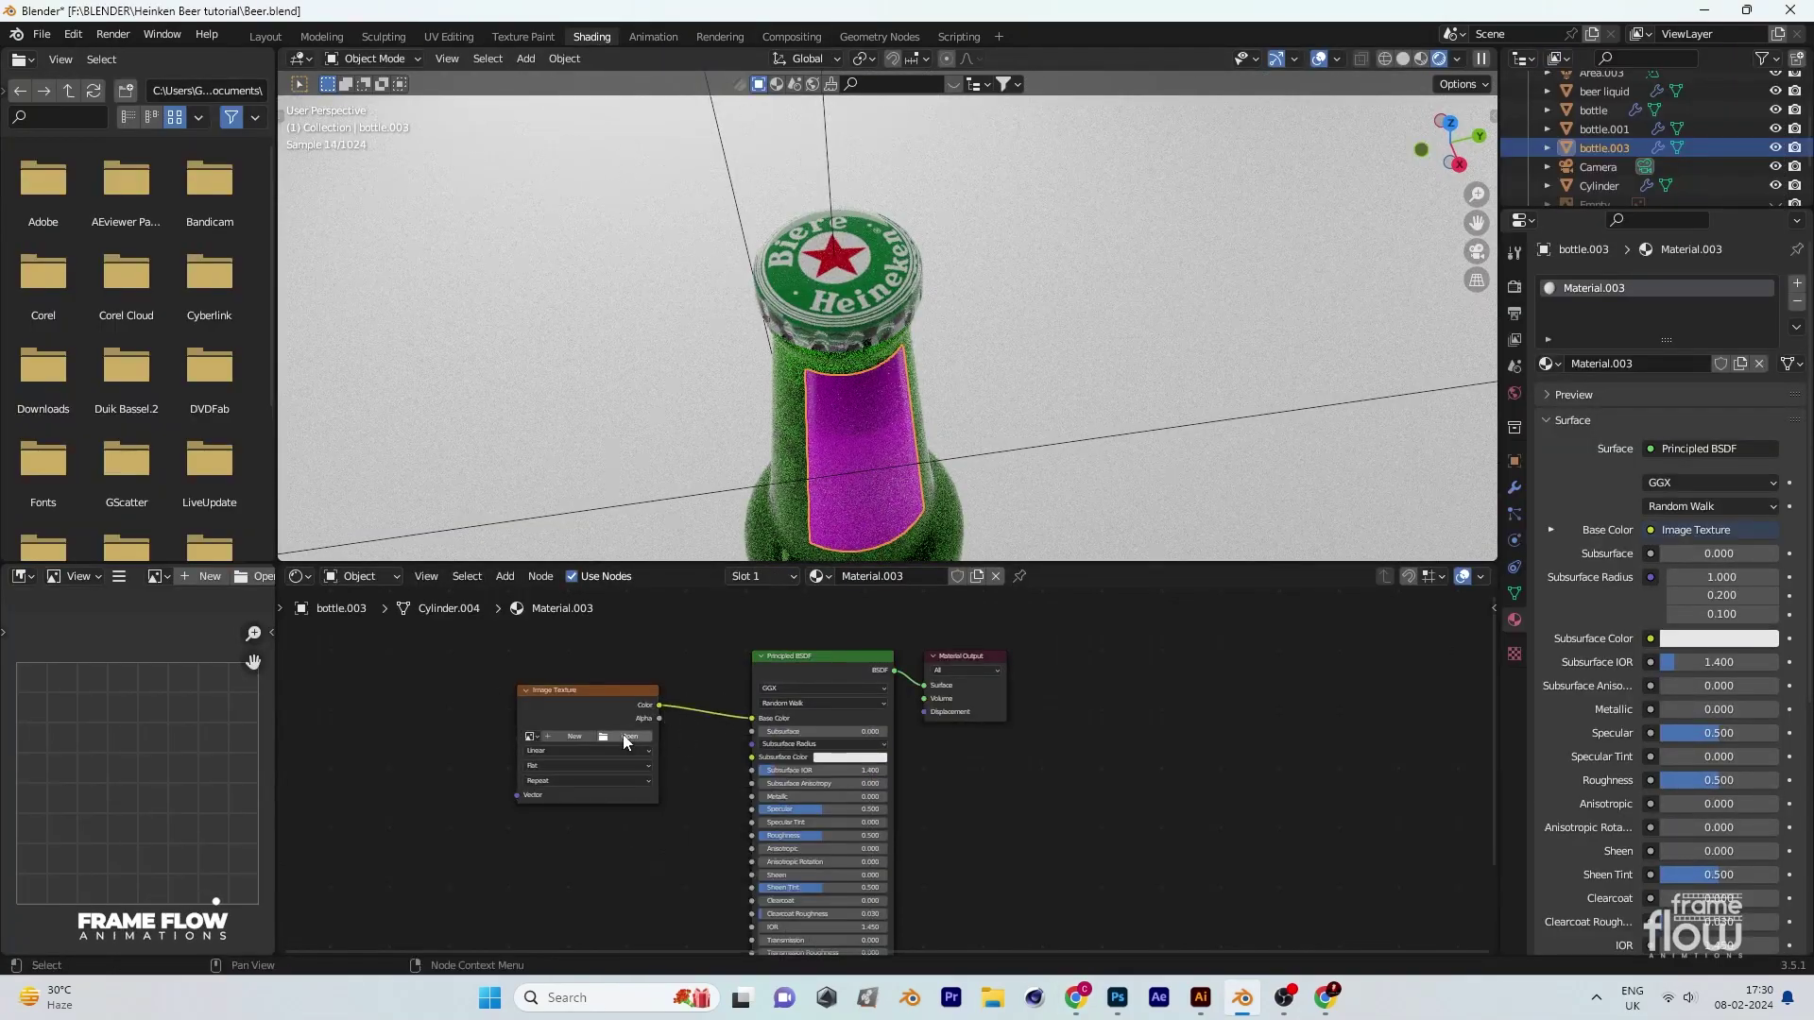
pyautogui.click(623, 742)
pyautogui.click(1334, 749)
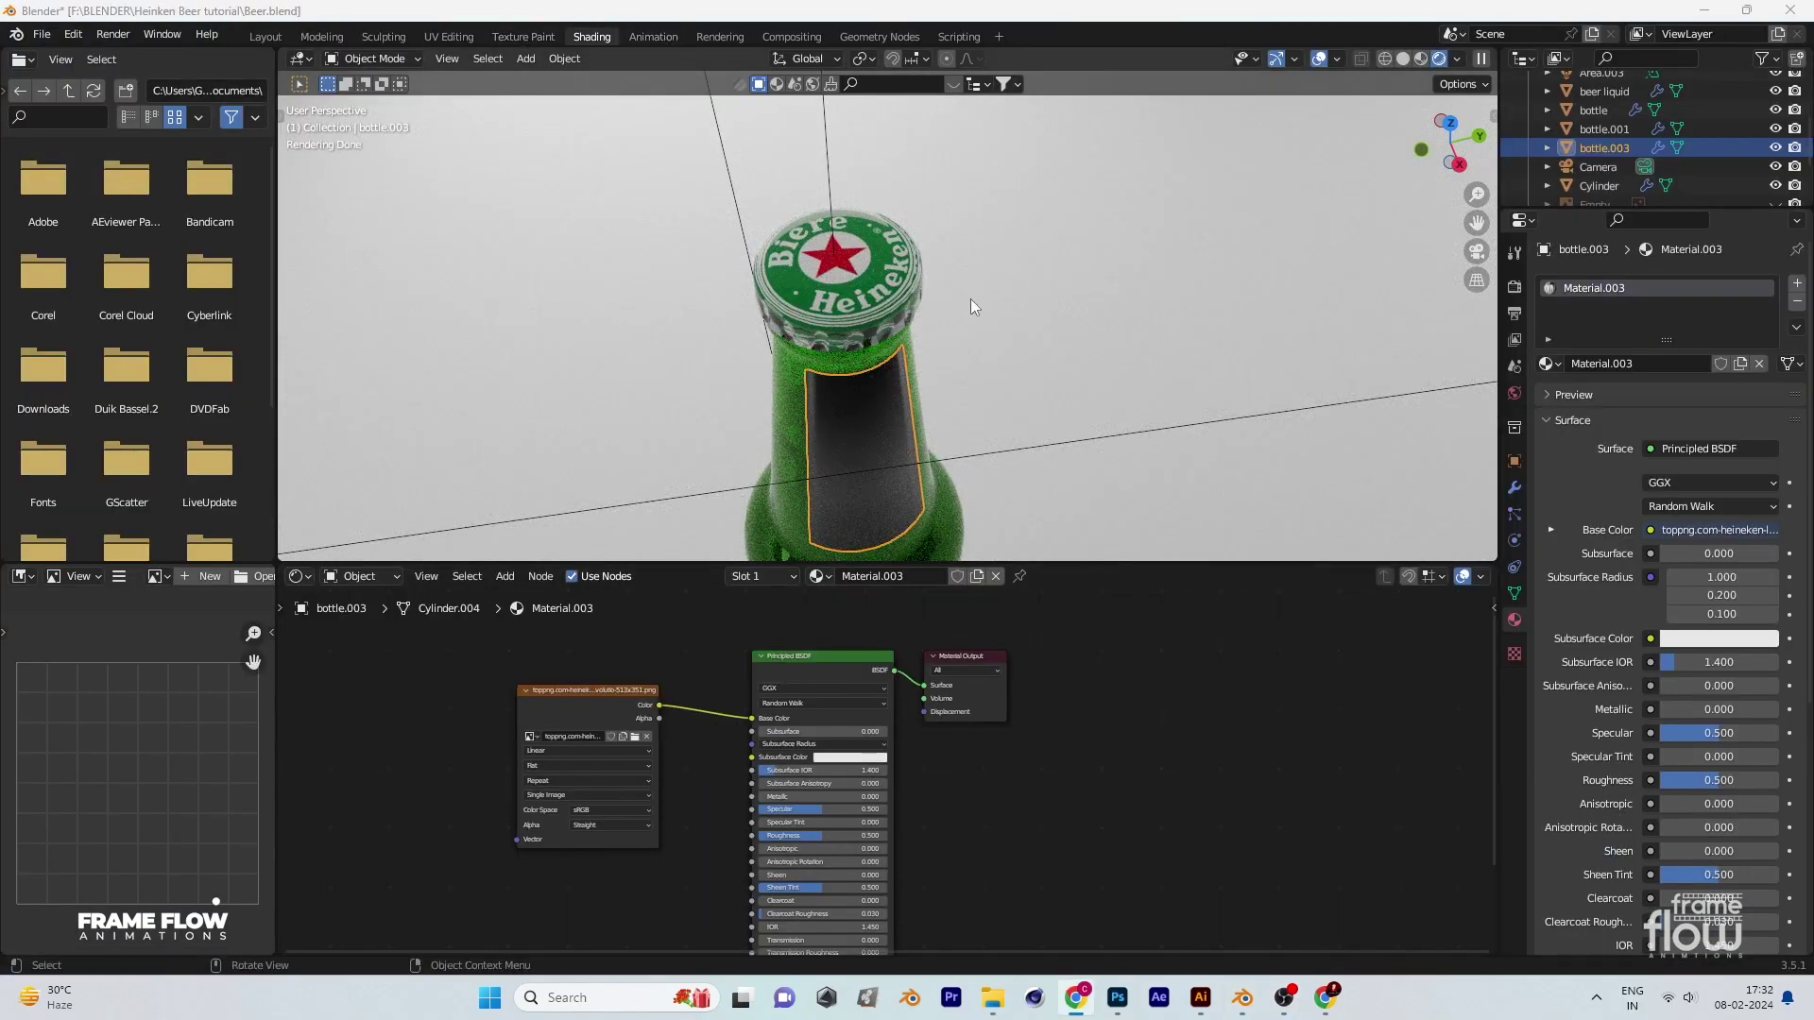
# Step: Unwrap the neck label's faces, then scale and rotate its UVs
pyautogui.click(449, 36)
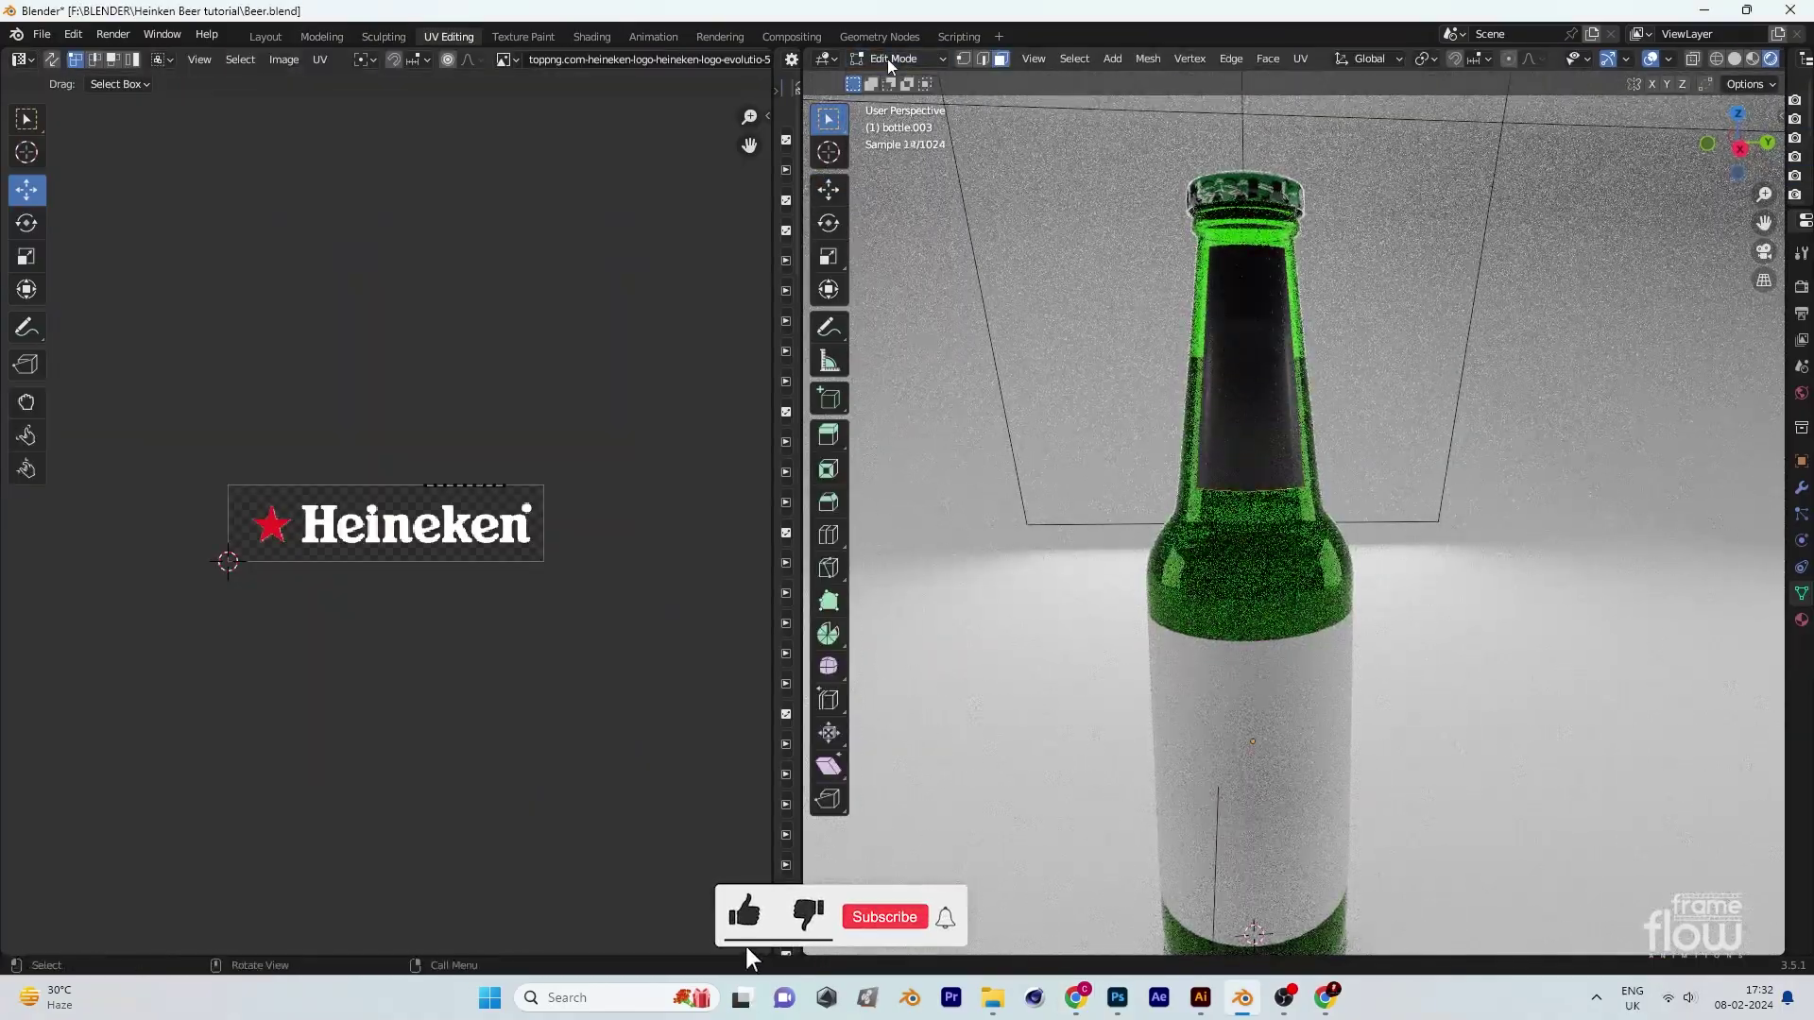
pyautogui.press('u')
pyautogui.click(438, 483)
pyautogui.press('s')
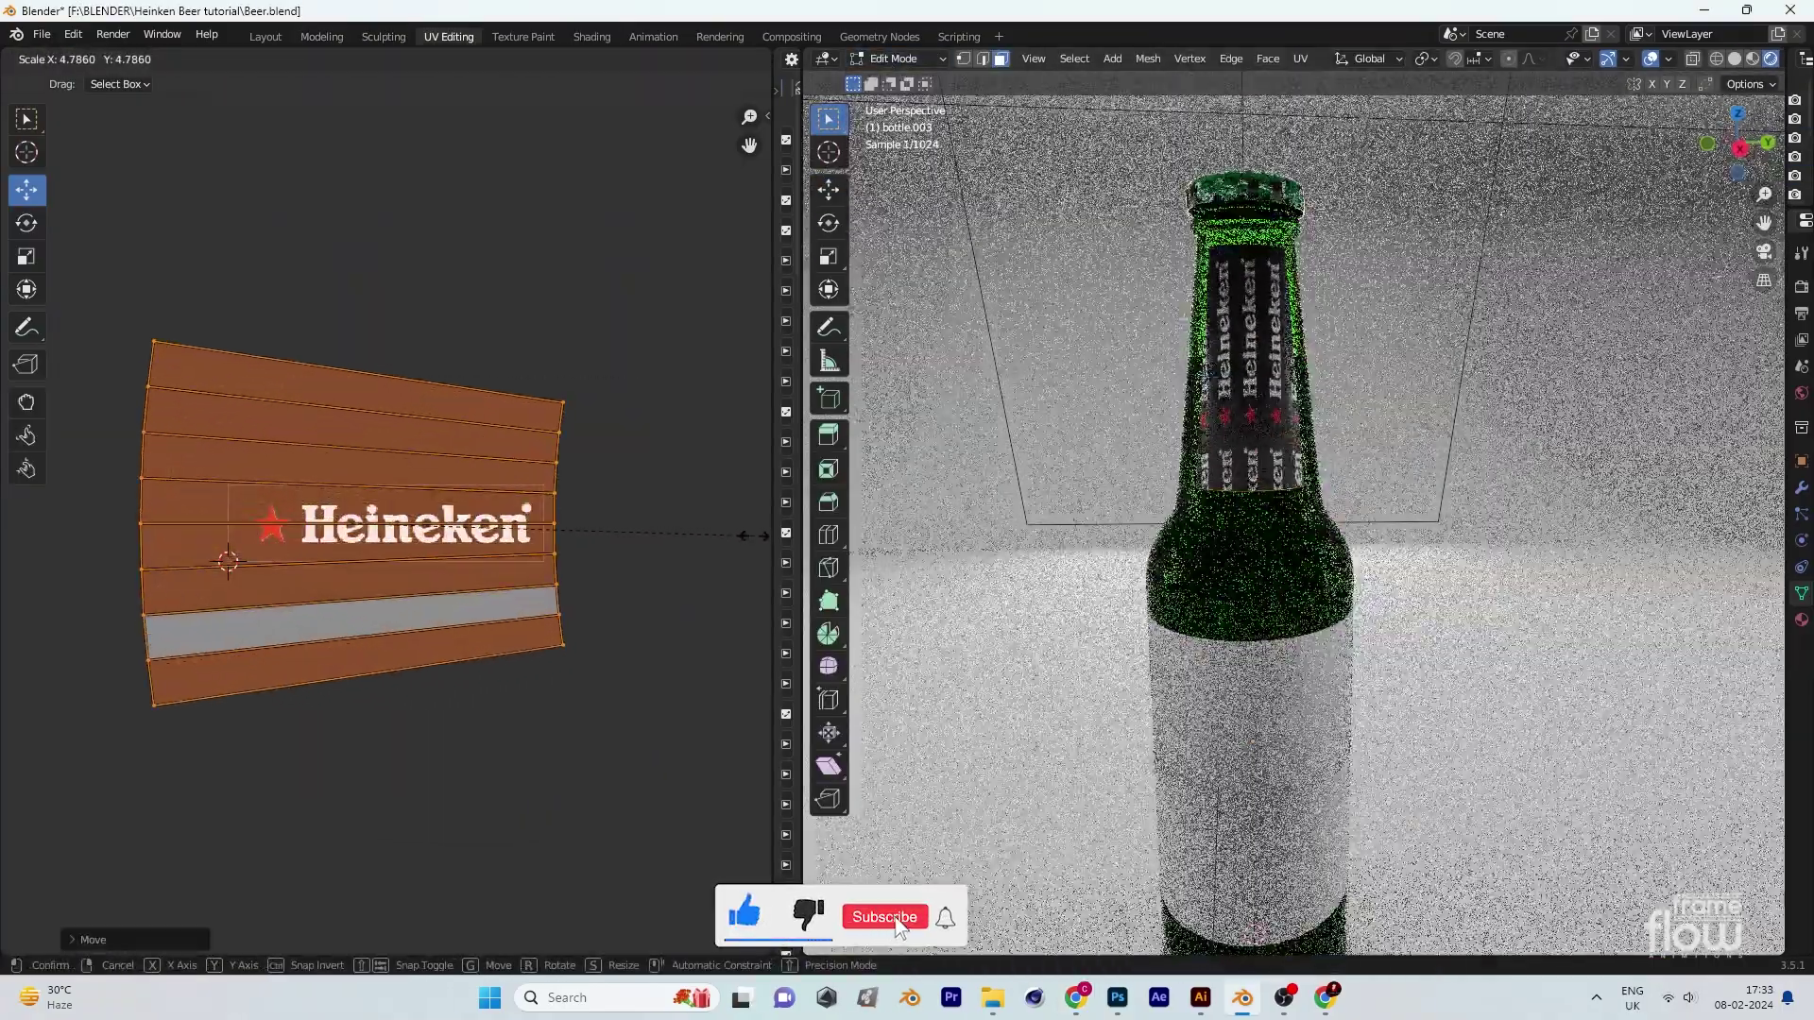
pyautogui.click(442, 547)
pyautogui.press('r')
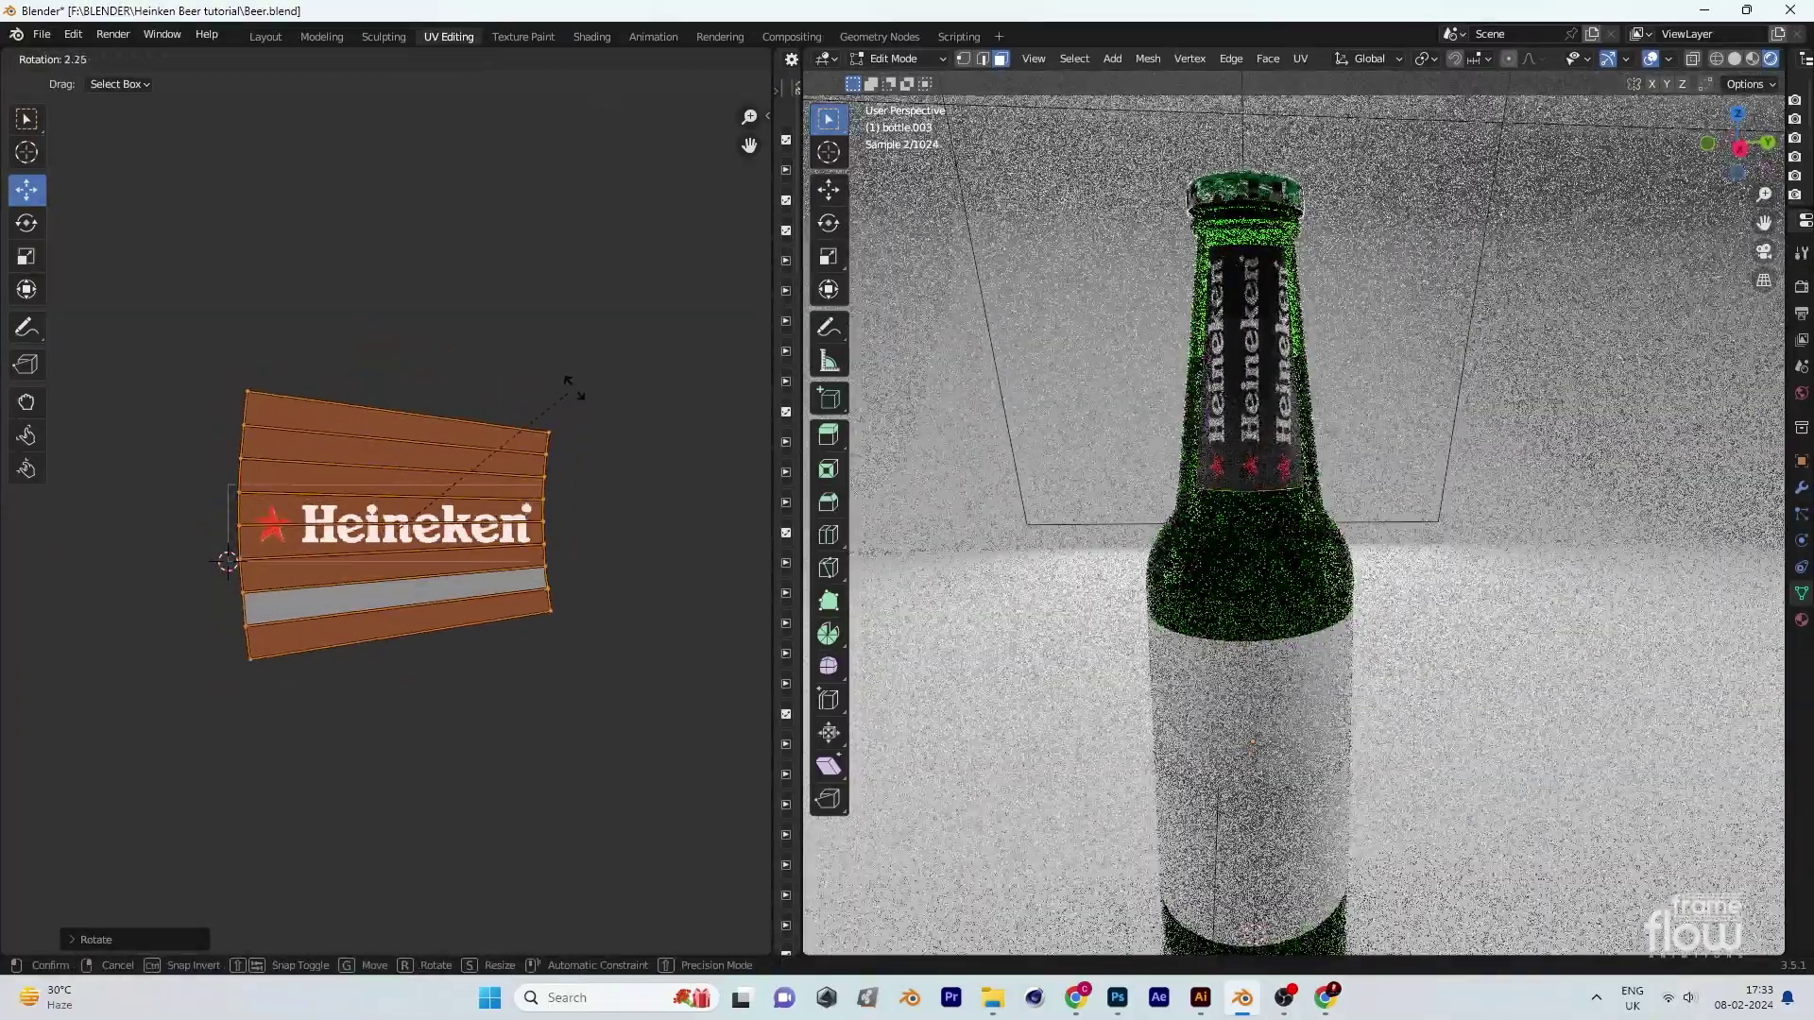
# Step: Crop and reposition the logo canvas in Photoshop
pyautogui.hotkey('alt', 'Tab')
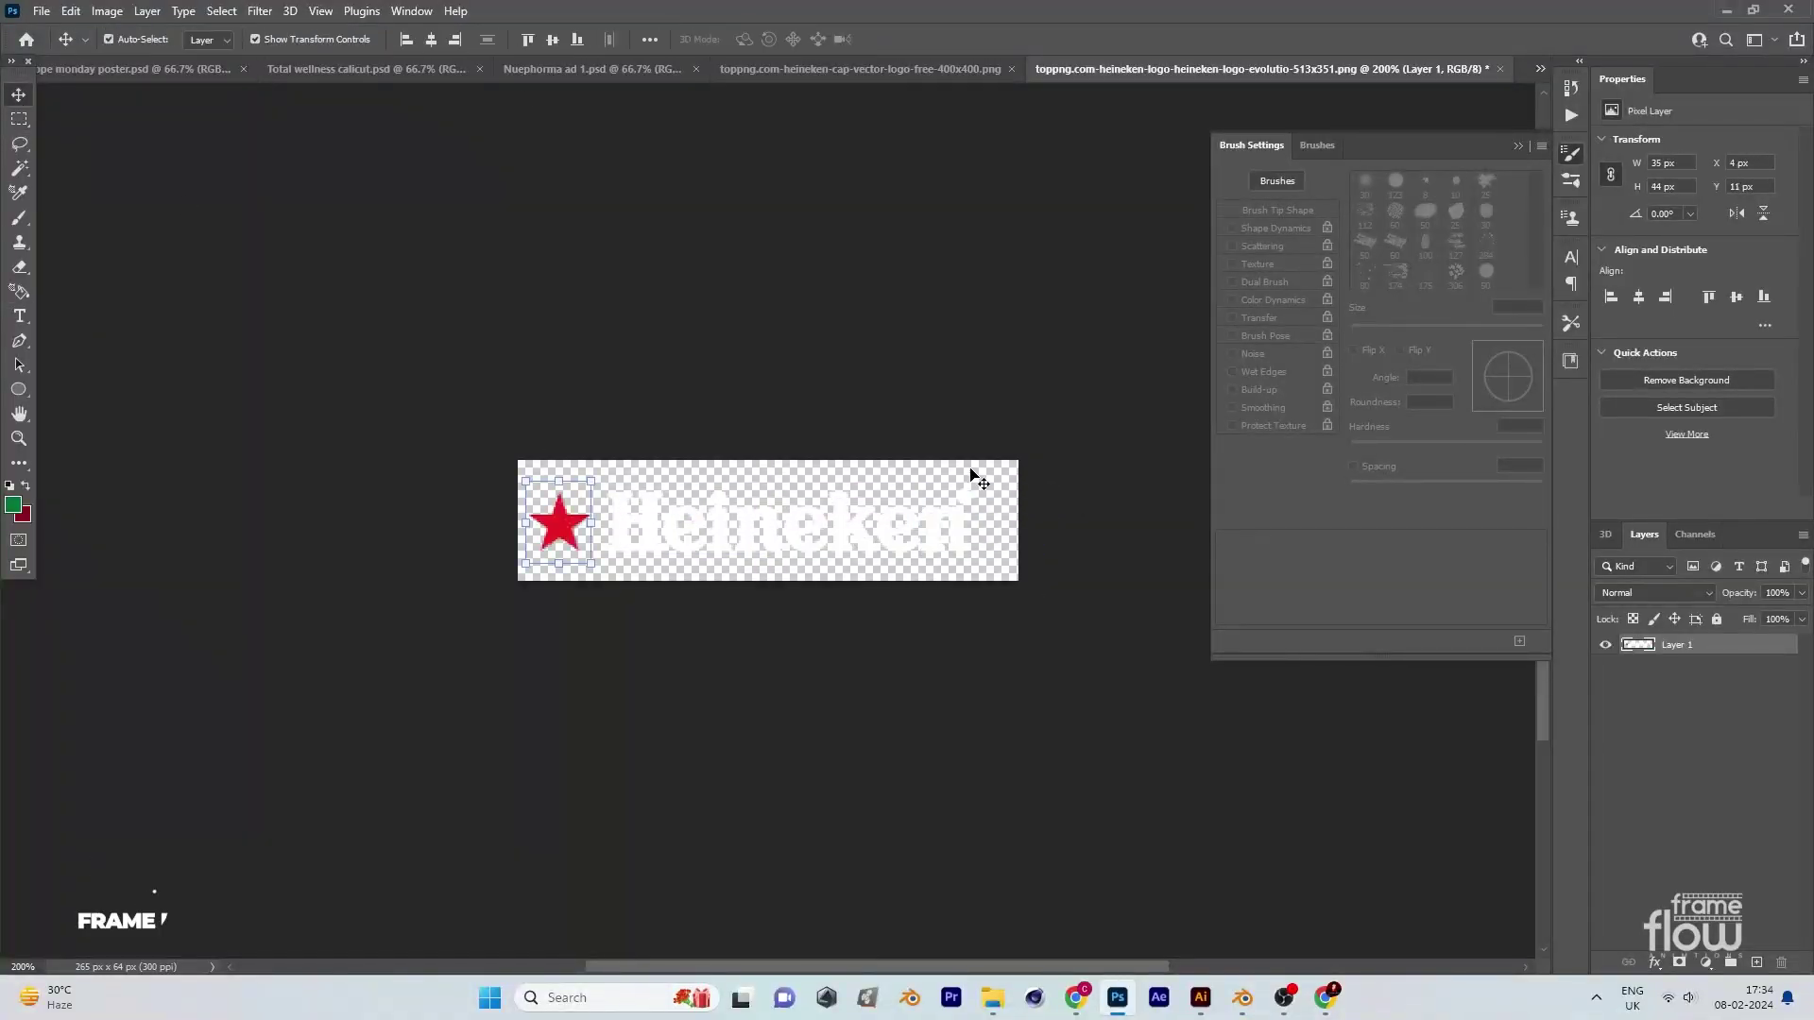
pyautogui.press('c')
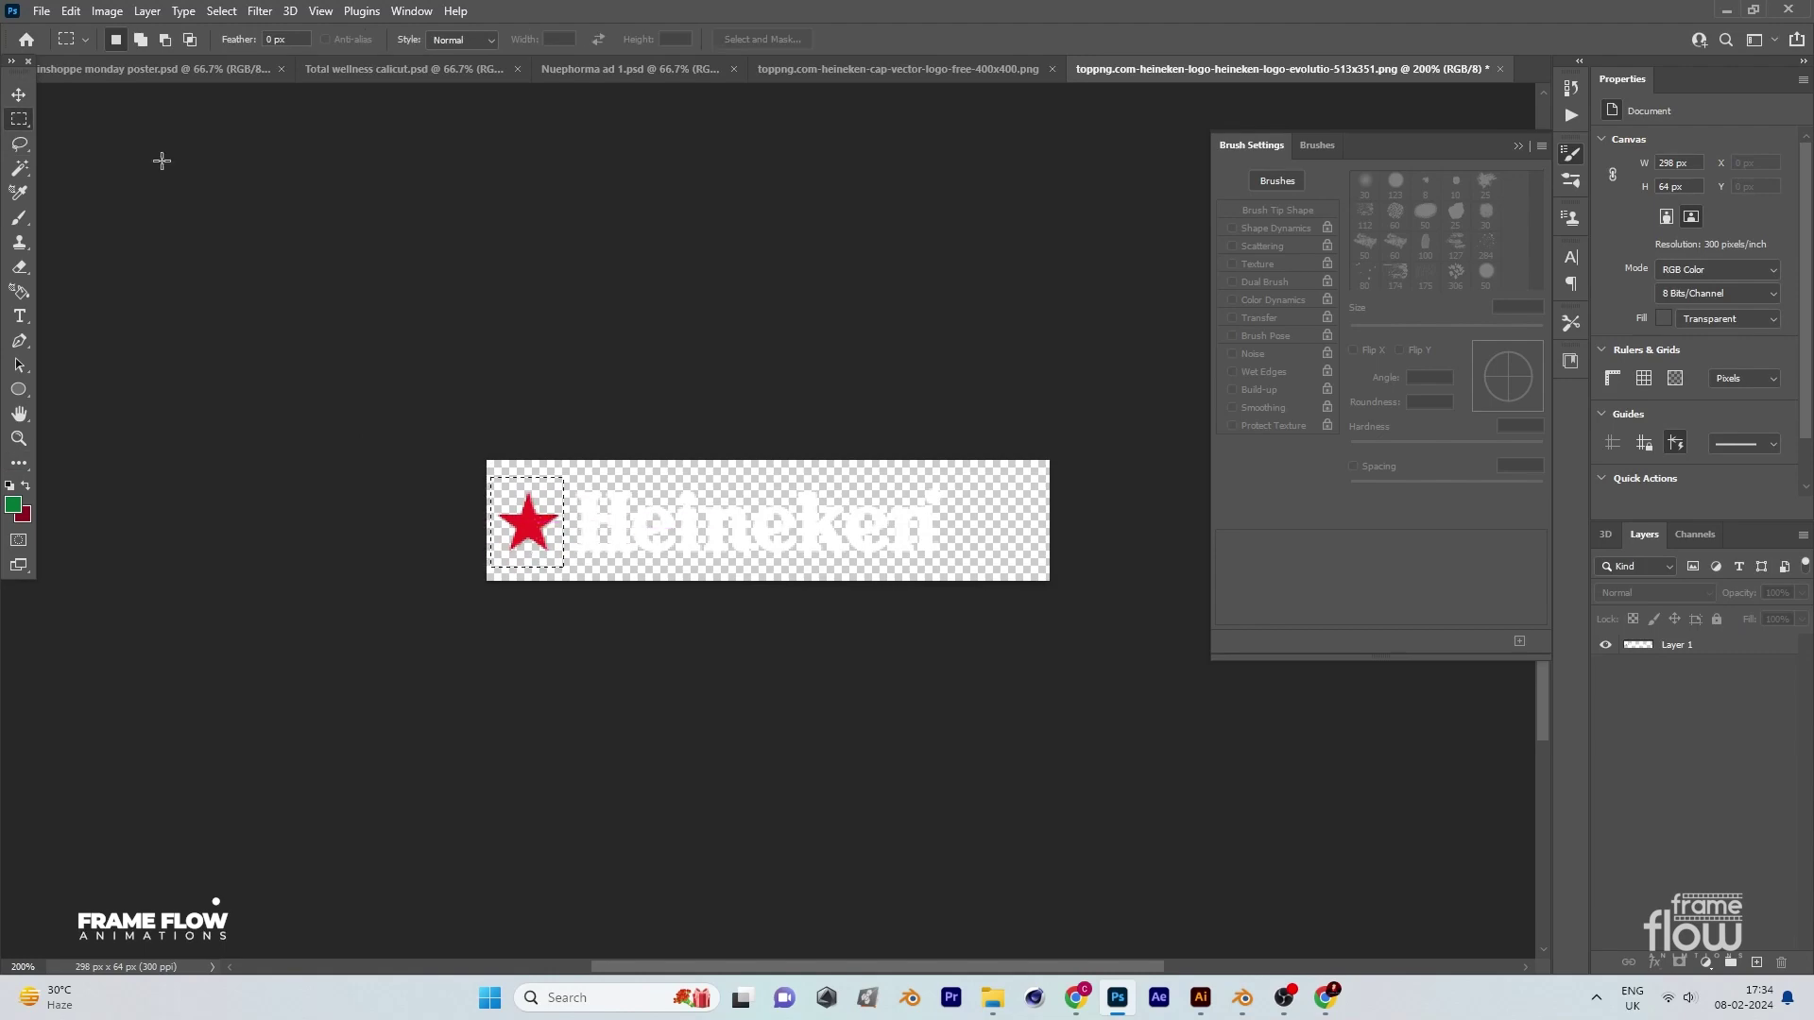
pyautogui.moveTo(992, 518); pyautogui.dragTo(998, 529)
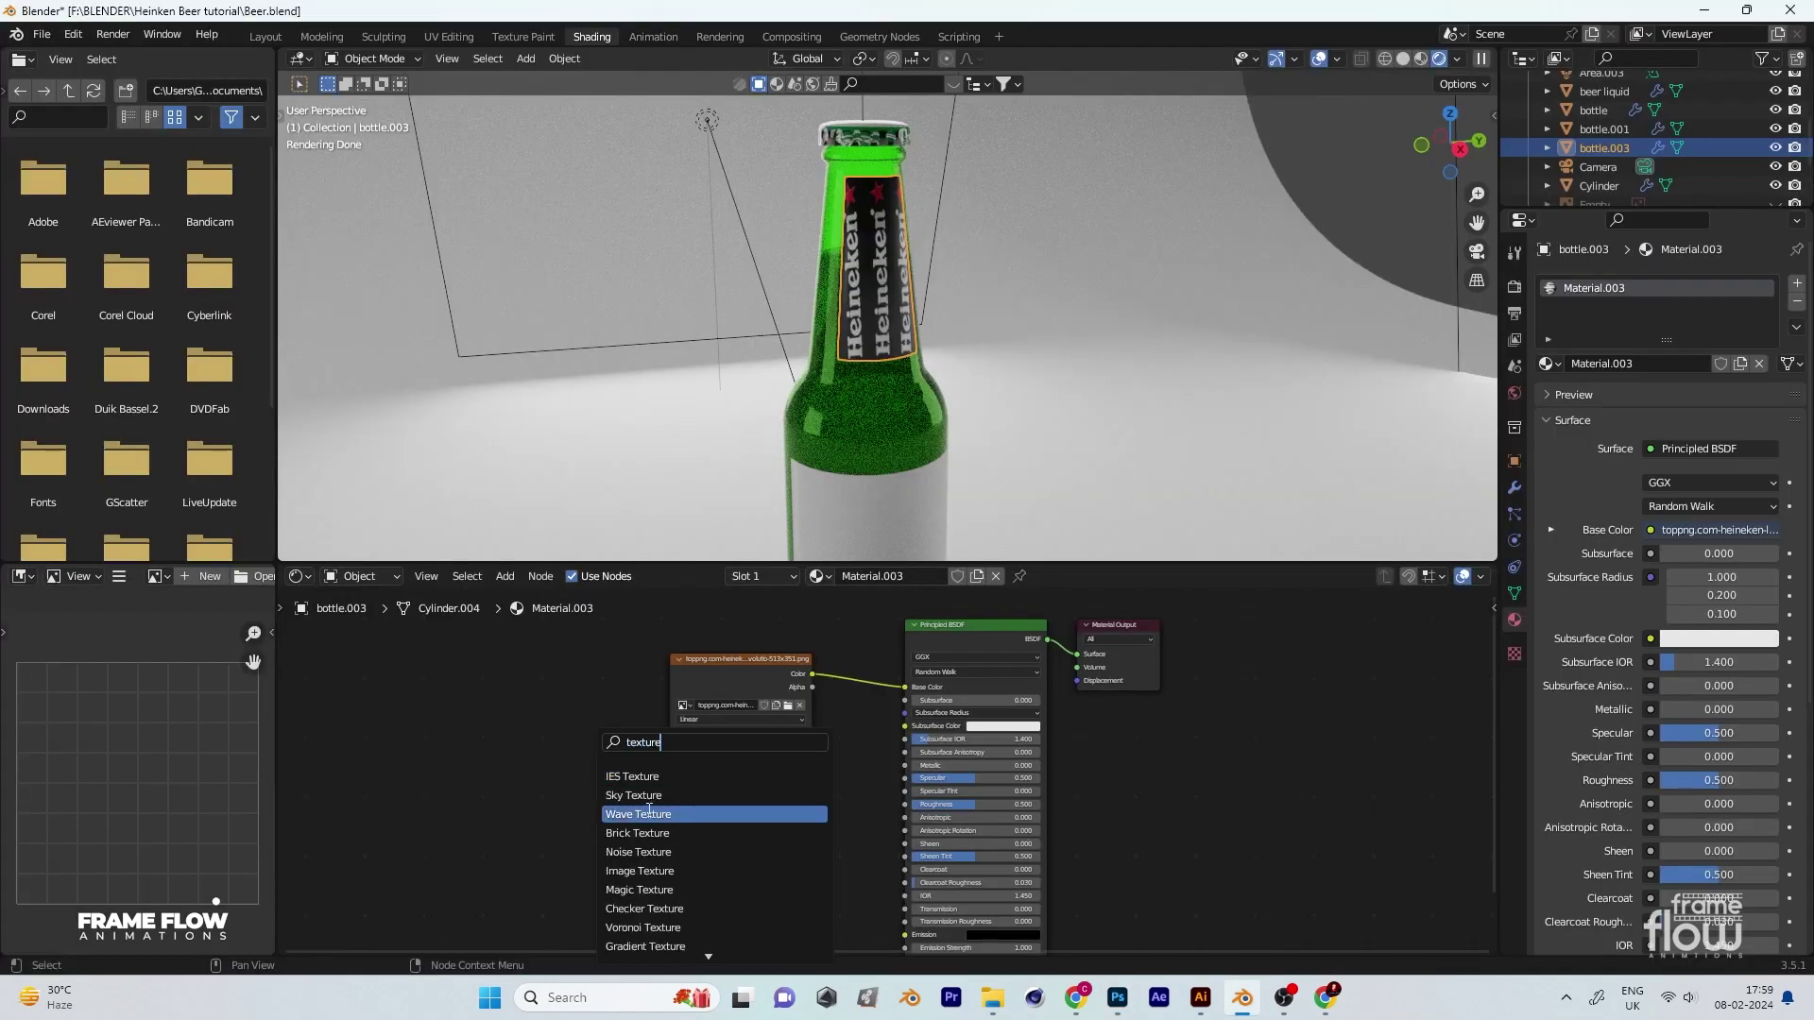
# Step: Add a Mapping node with Texture Coordinate beside it, feeding the neck label image
pyautogui.write('p')
pyautogui.press('Return')
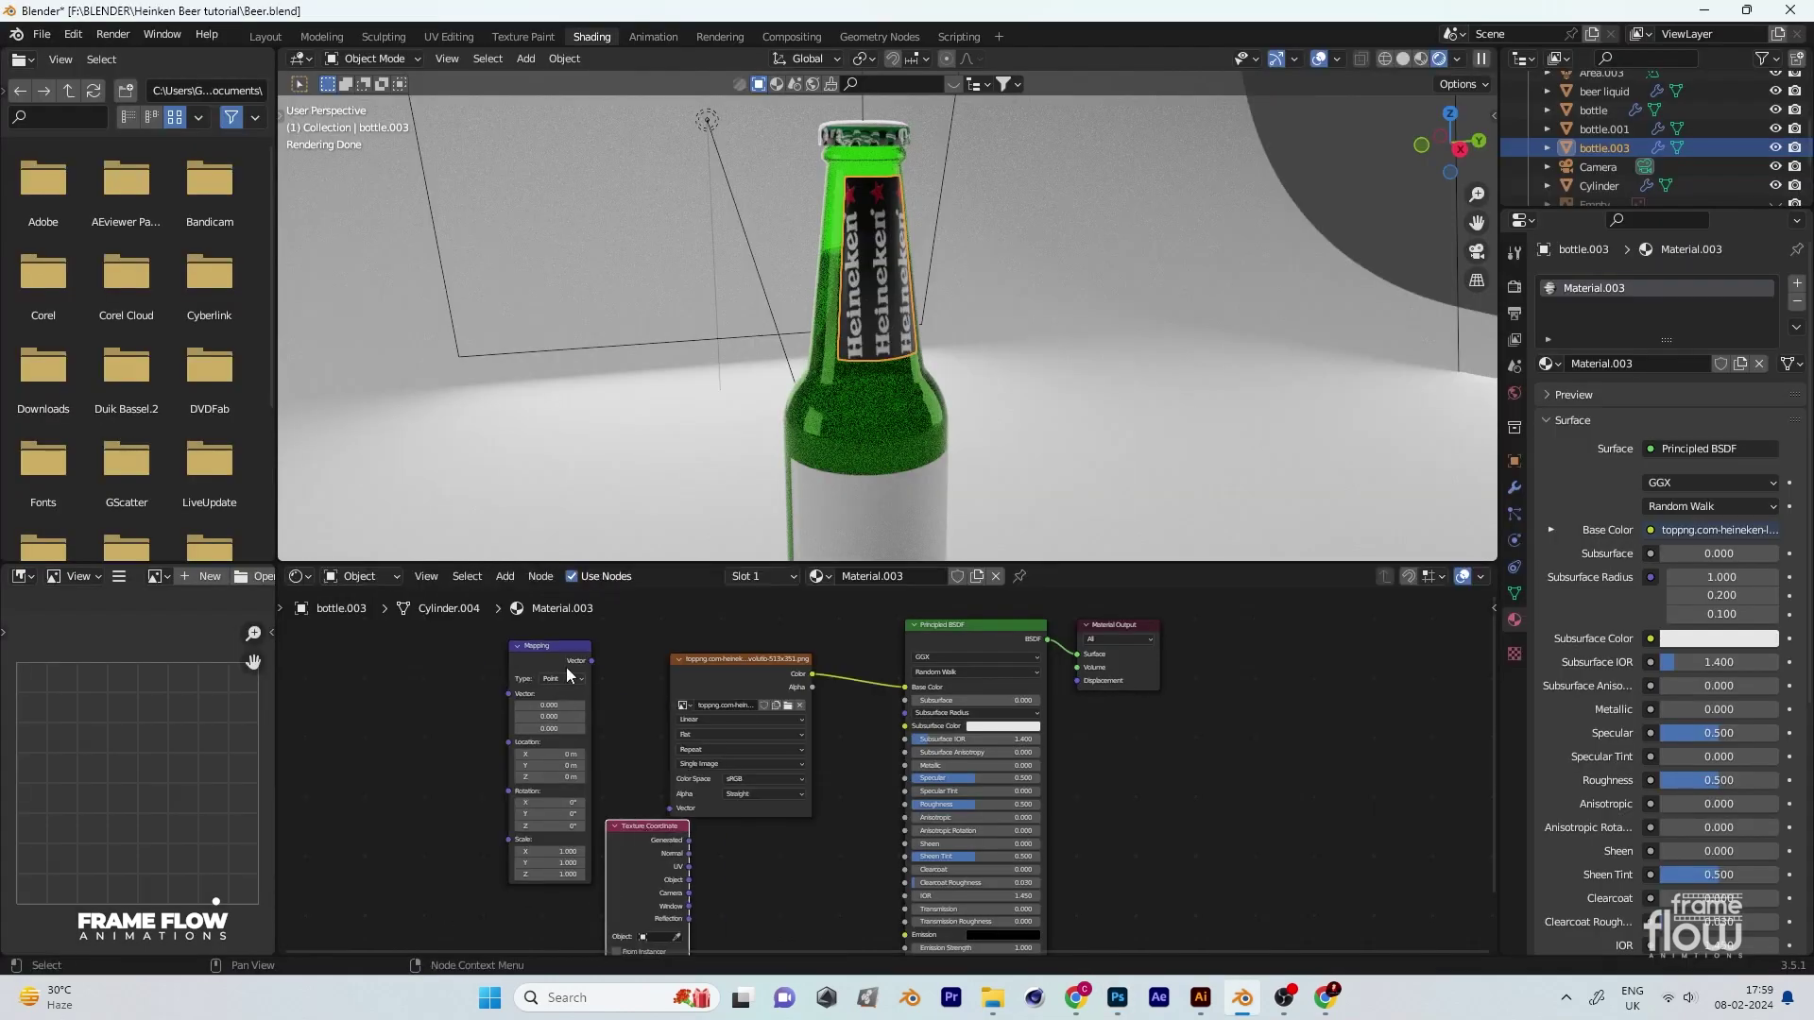
pyautogui.click(619, 680)
pyautogui.moveTo(662, 836); pyautogui.dragTo(393, 682)
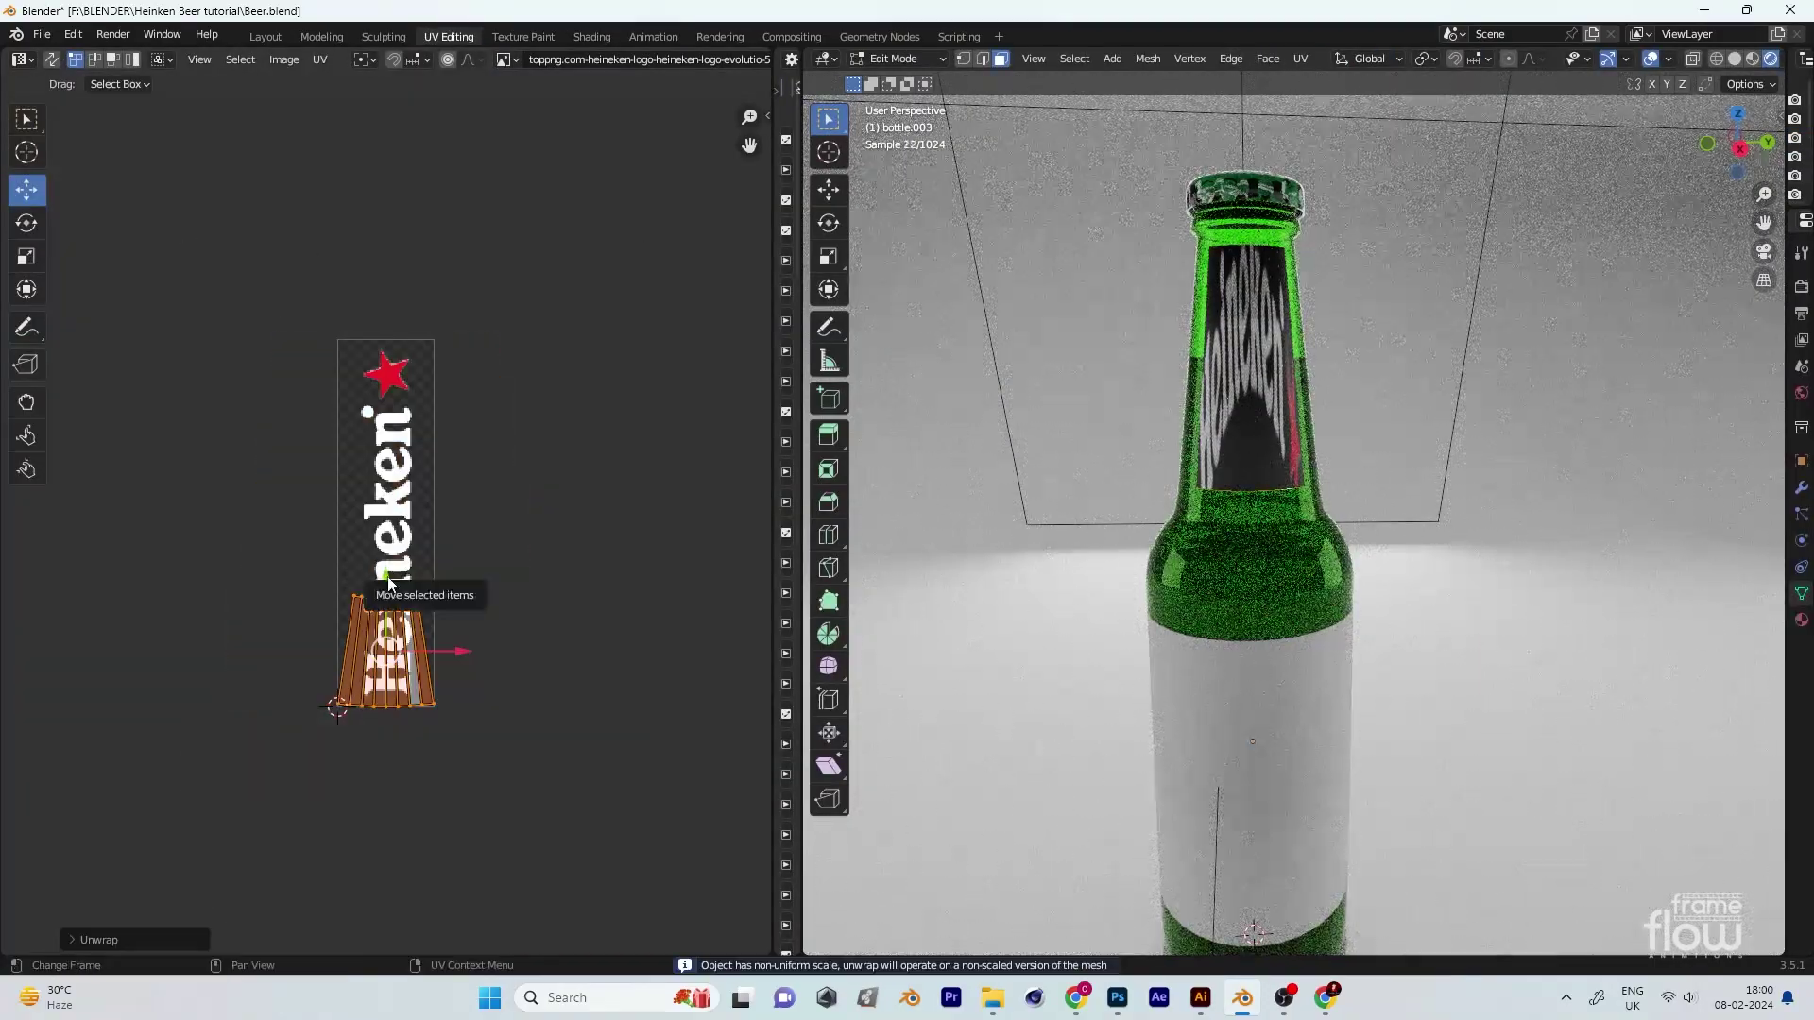
pyautogui.click(591, 36)
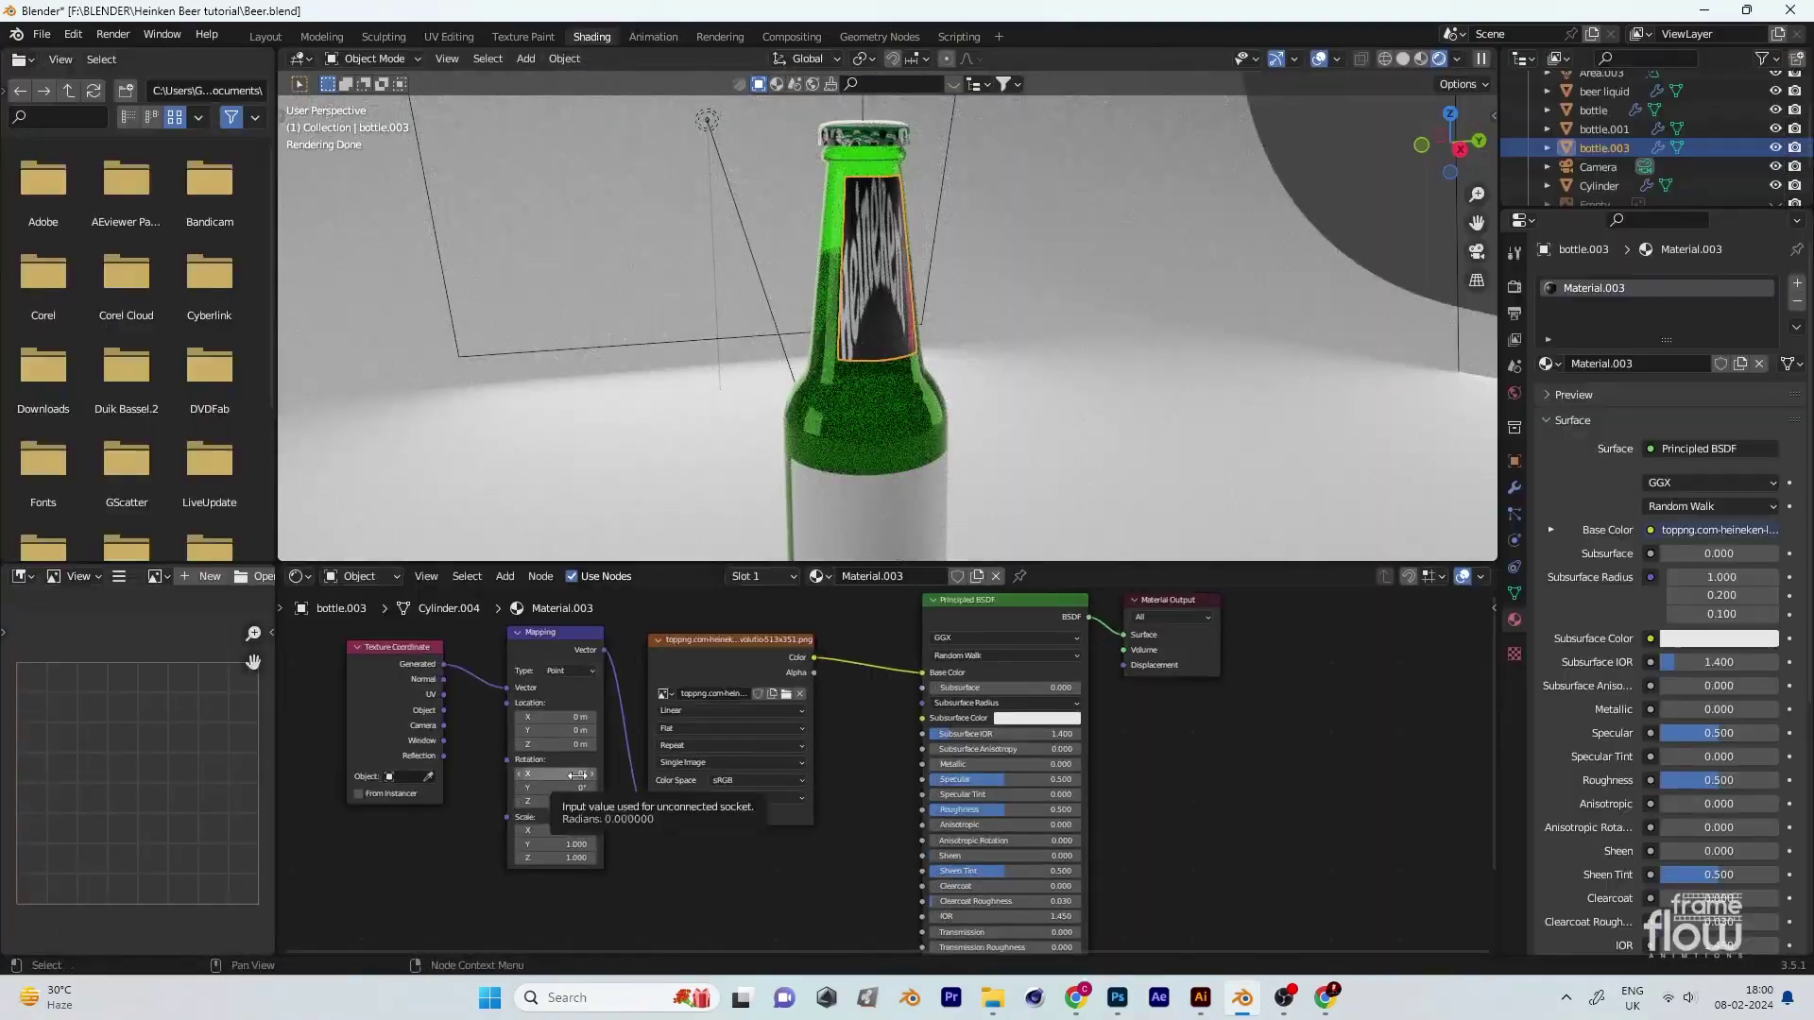
# Step: Offset the neck texture to X 2 m, rotate it upright, and link image alpha to shader alpha
pyautogui.moveTo(555, 717); pyautogui.dragTo(578, 717)
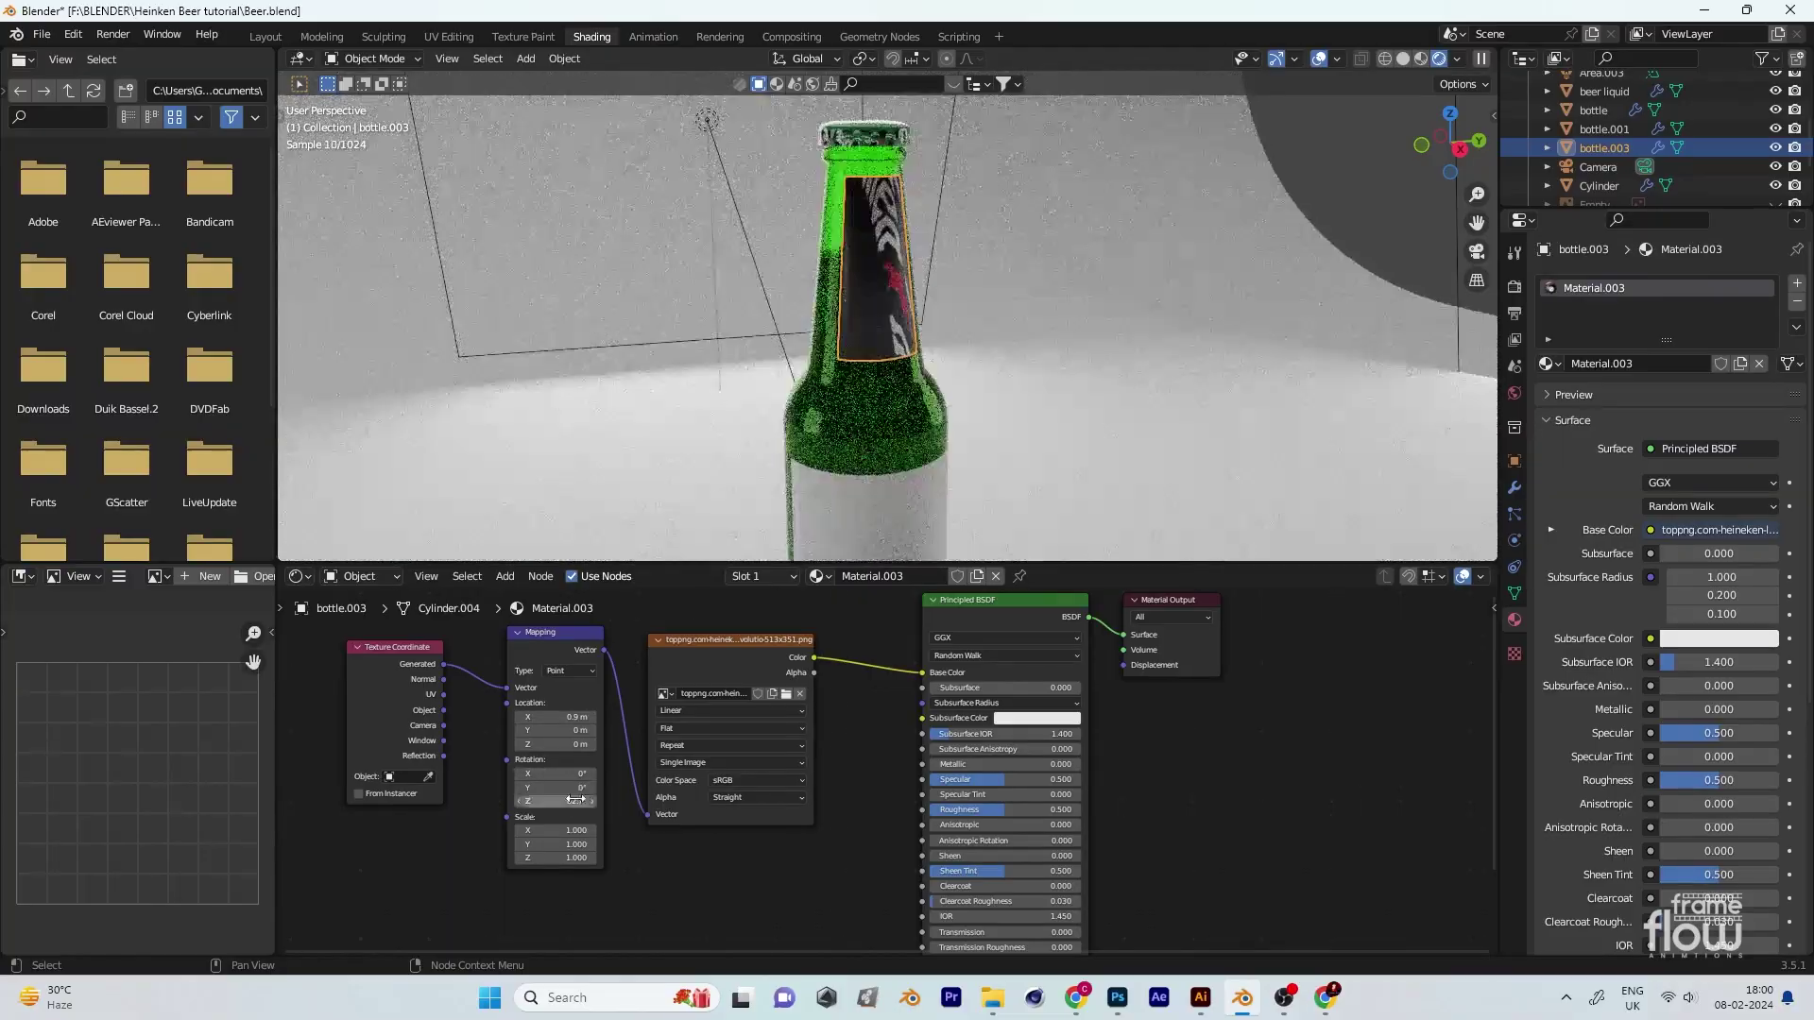
pyautogui.moveTo(567, 774)
pyautogui.mouseDown()
pyautogui.moveTo(529, 774)
pyautogui.moveTo(596, 788)
pyautogui.moveTo(576, 773)
pyautogui.moveTo(567, 801)
pyautogui.mouseUp()
pyautogui.moveTo(566, 716); pyautogui.dragTo(558, 716)
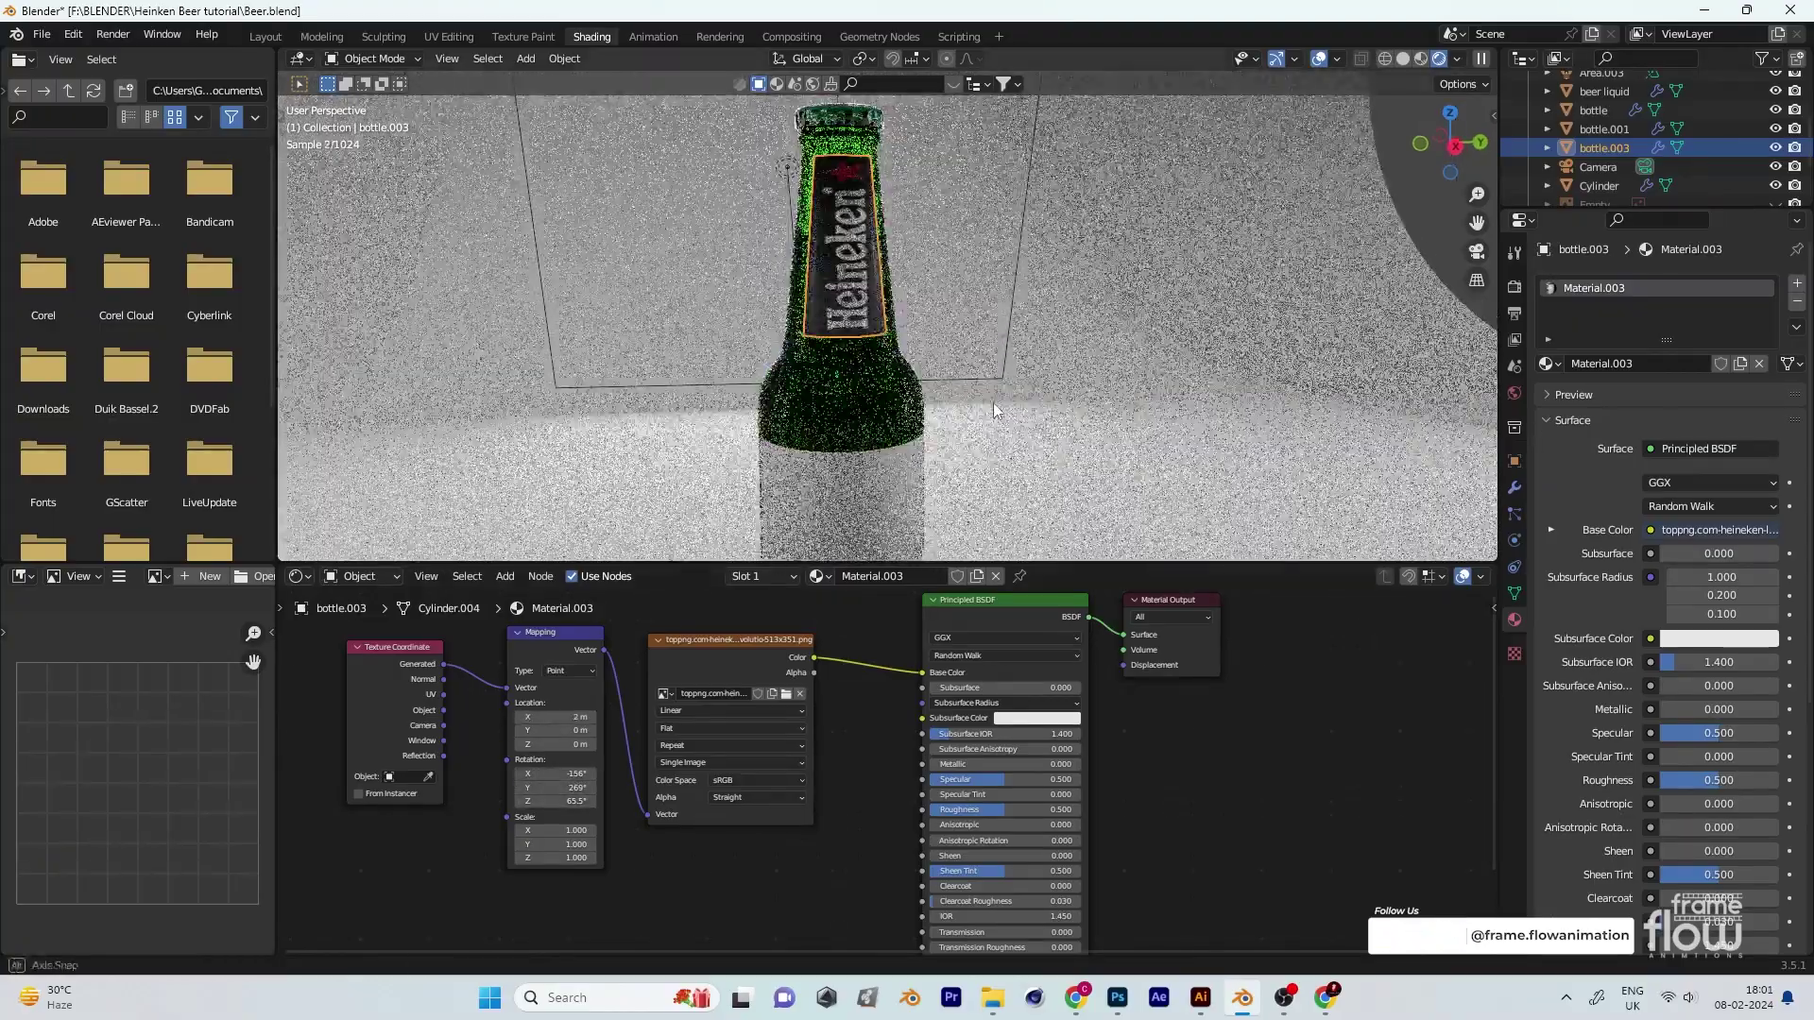
pyautogui.scroll(-1, 881, 850)
pyautogui.moveTo(828, 710); pyautogui.dragTo(907, 851)
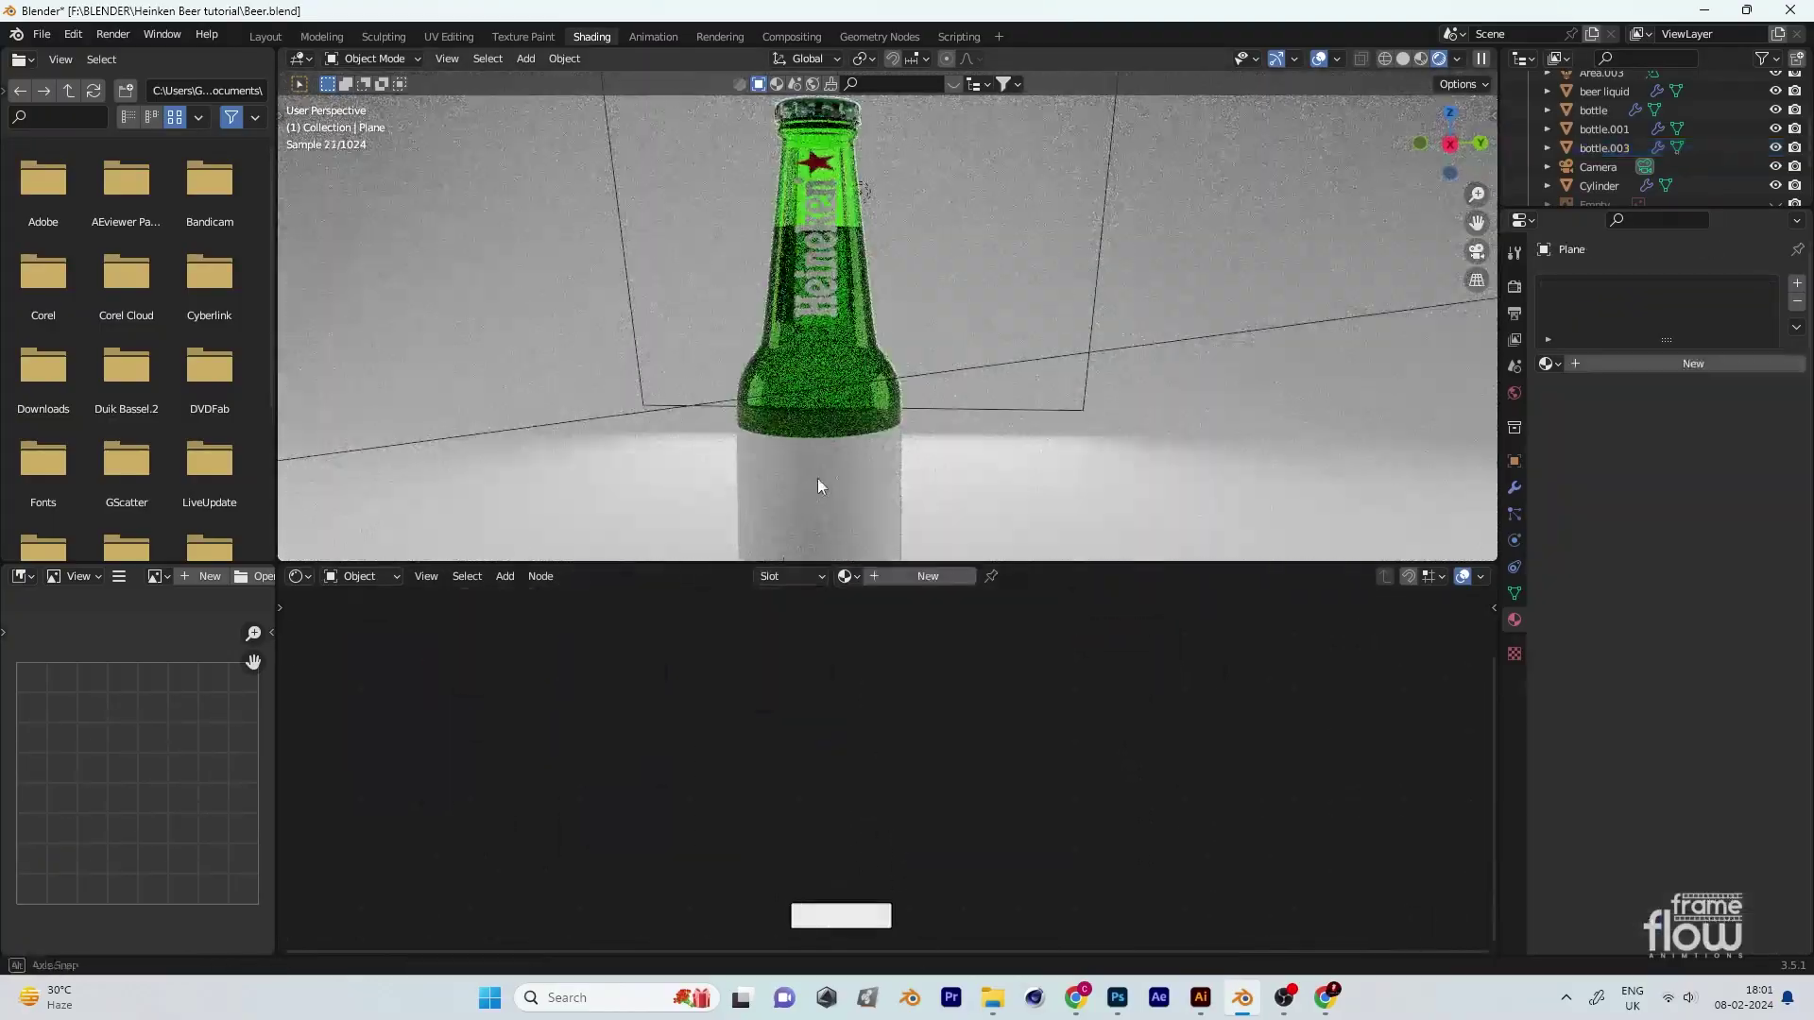
# Step: Select body label bottle.001 and add an Image Texture with heineken-seeklogo.png feeding Base Color
pyautogui.click(831, 491)
pyautogui.hotkey('shift', 'a')
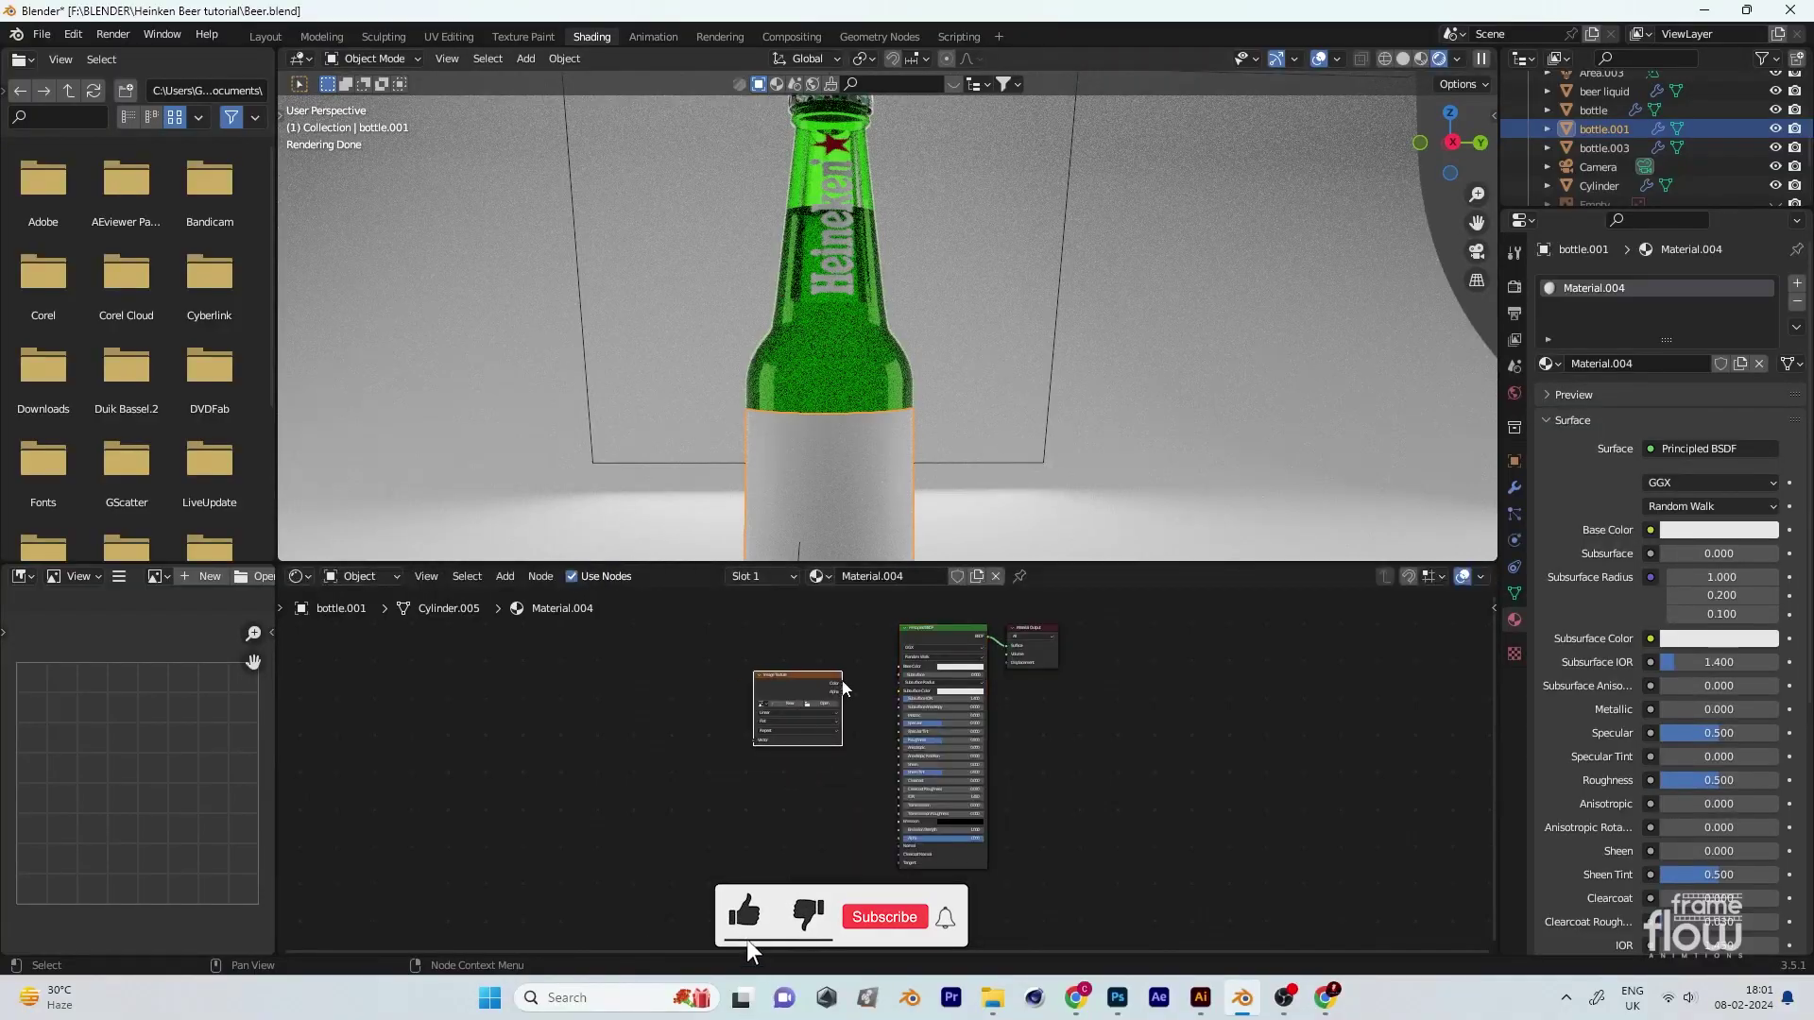
pyautogui.moveTo(839, 683); pyautogui.dragTo(900, 666)
pyautogui.click(824, 702)
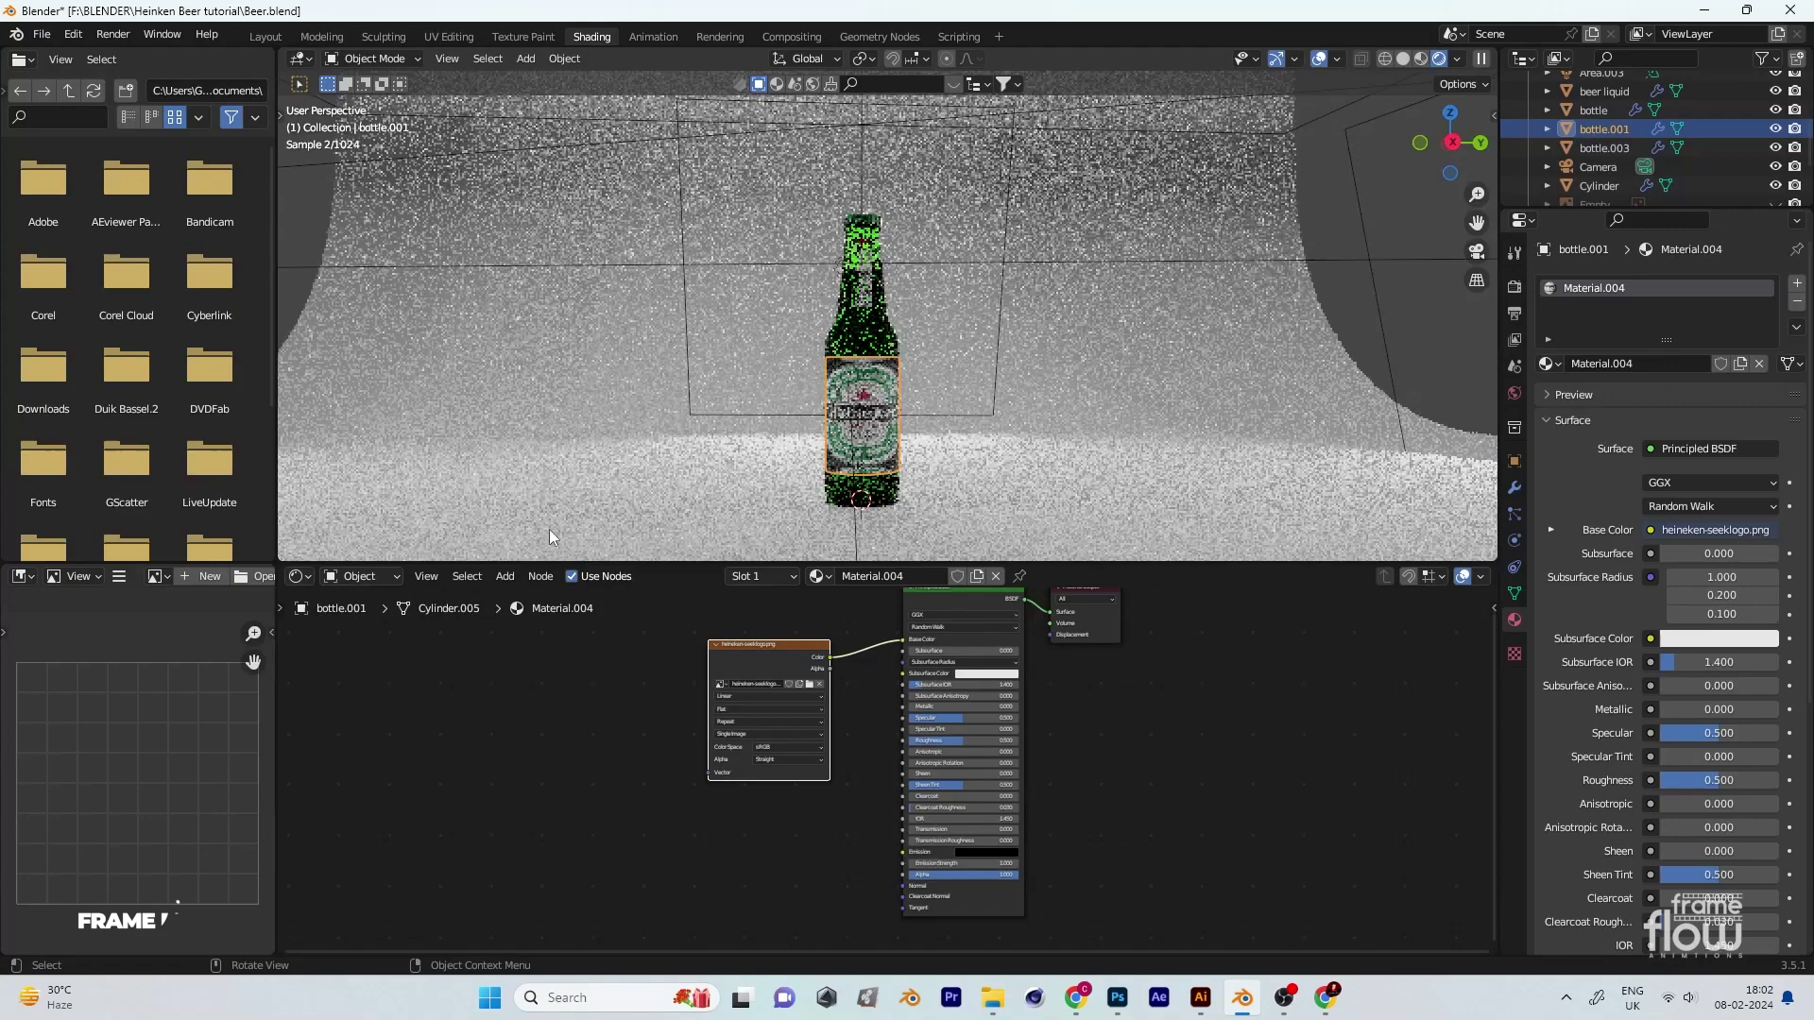
# Step: Add Texture Coordinate and Mapping nodes to control the body label image placement
pyautogui.hotkey('shift', 'a')
pyautogui.write('te')
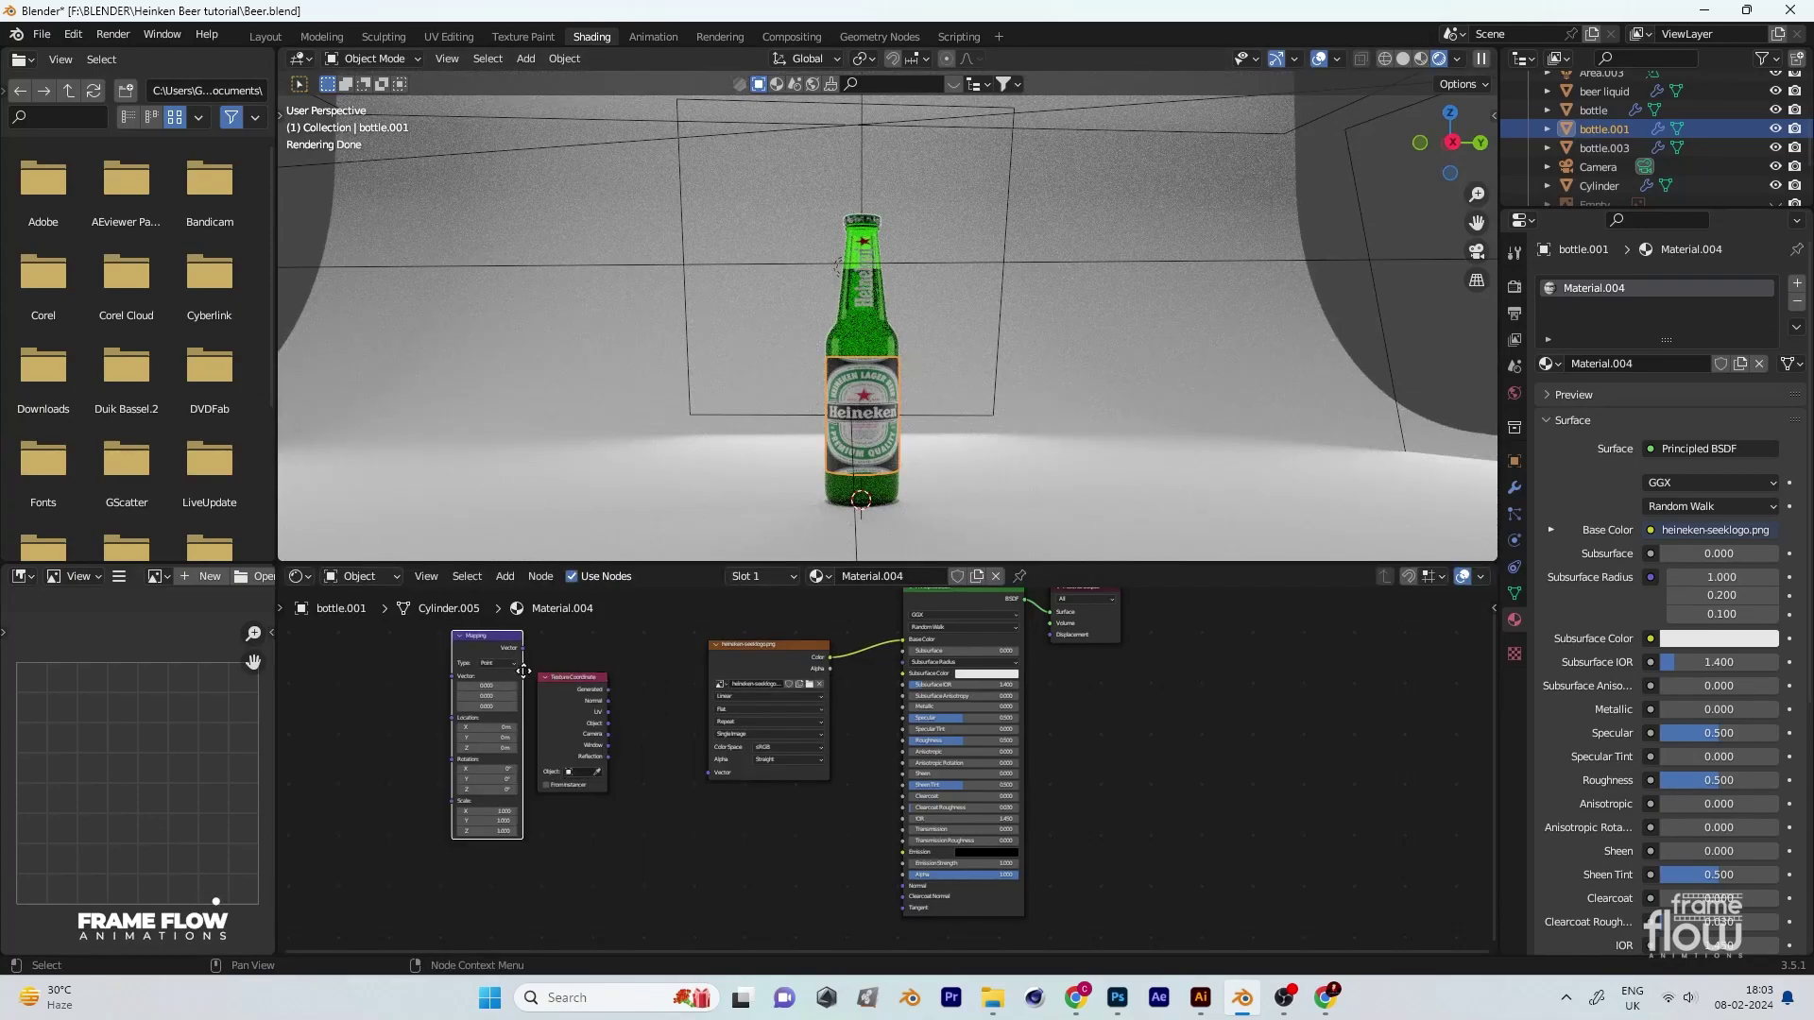
pyautogui.scroll(1, 522, 671)
pyautogui.moveTo(477, 636); pyautogui.dragTo(594, 642)
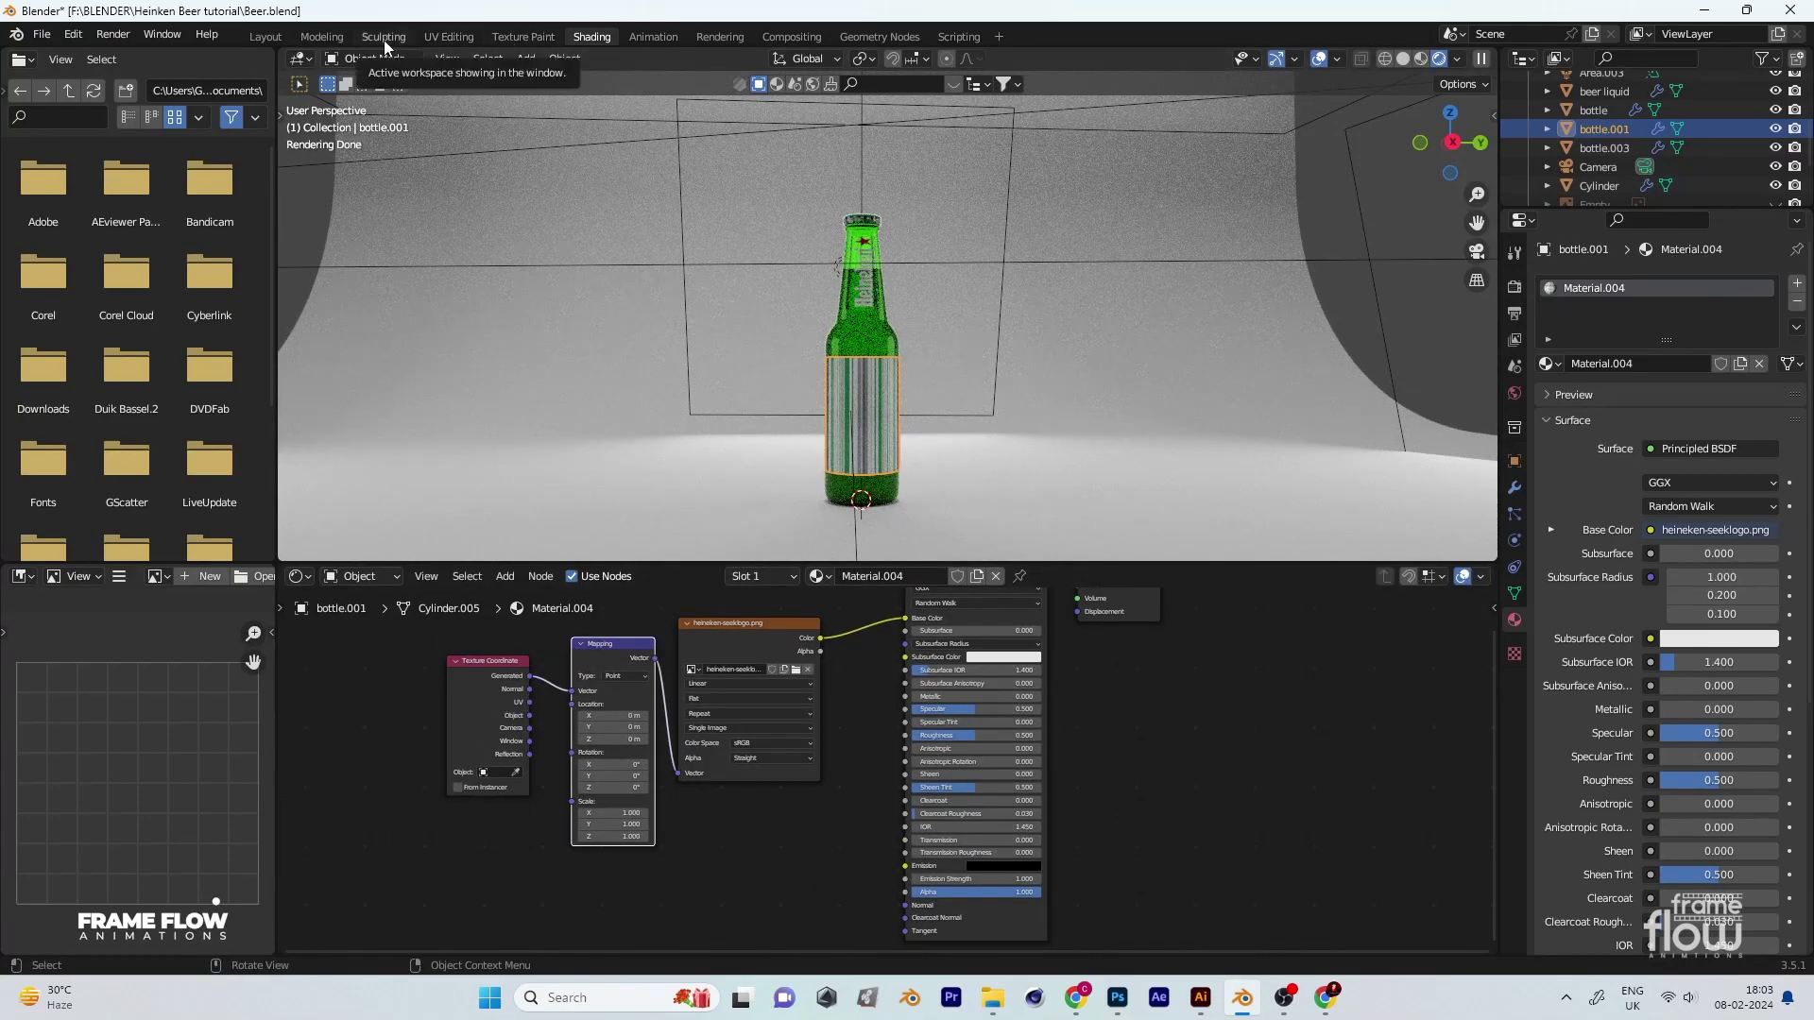
pyautogui.click(449, 36)
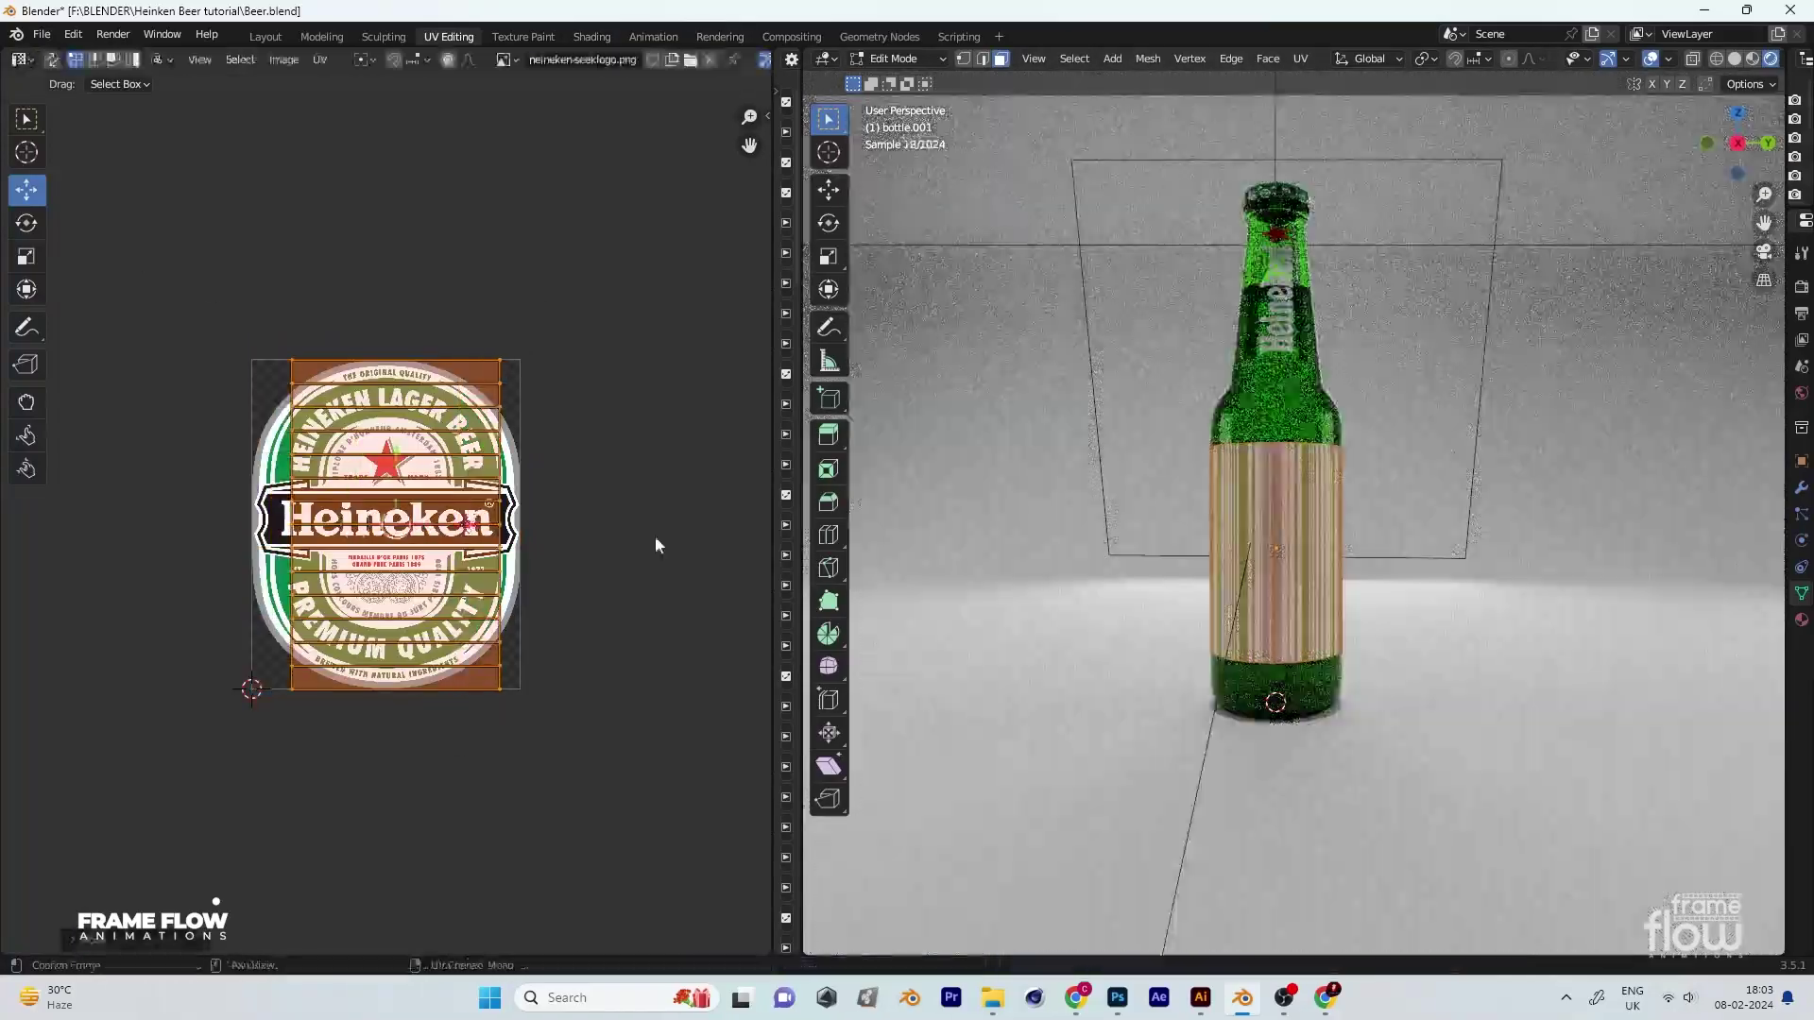
pyautogui.click(591, 36)
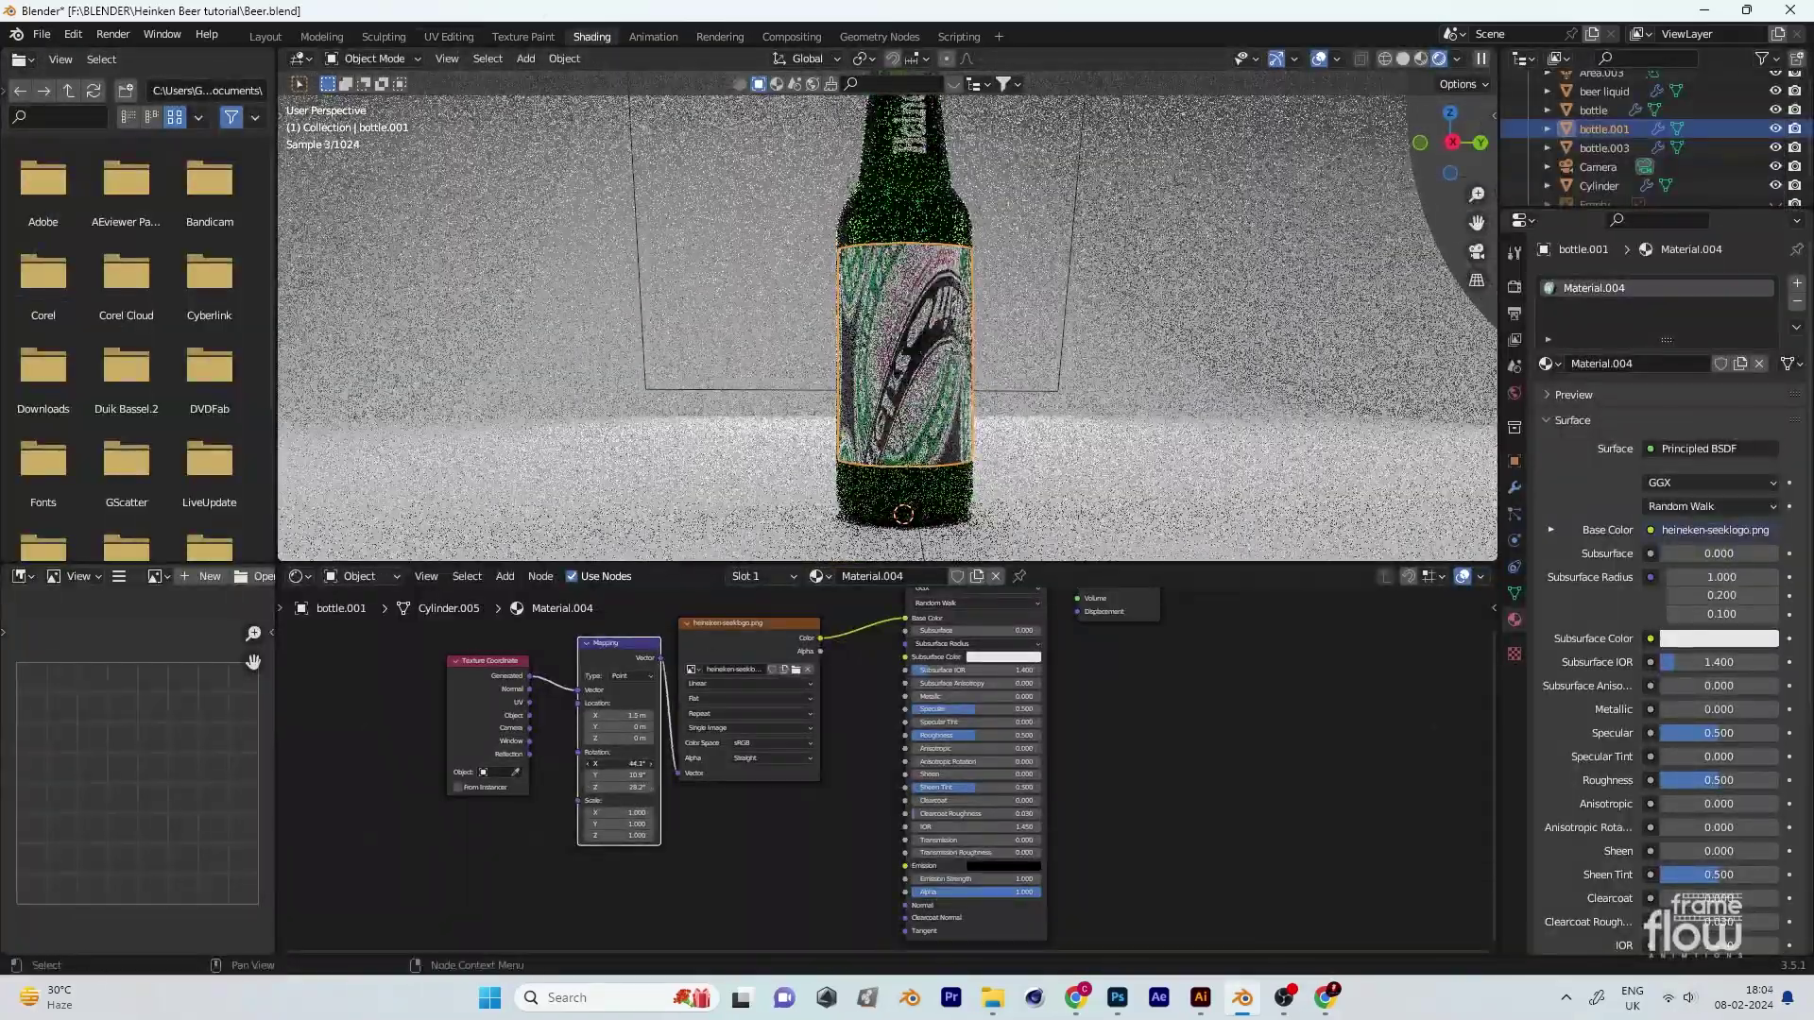
# Step: Rotate the body label texture around X and Y and unwrap the label's faces
pyautogui.moveTo(619, 764)
pyautogui.mouseDown()
pyautogui.moveTo(651, 763)
pyautogui.moveTo(637, 786)
pyautogui.moveTo(628, 763)
pyautogui.moveTo(585, 787)
pyautogui.mouseUp()
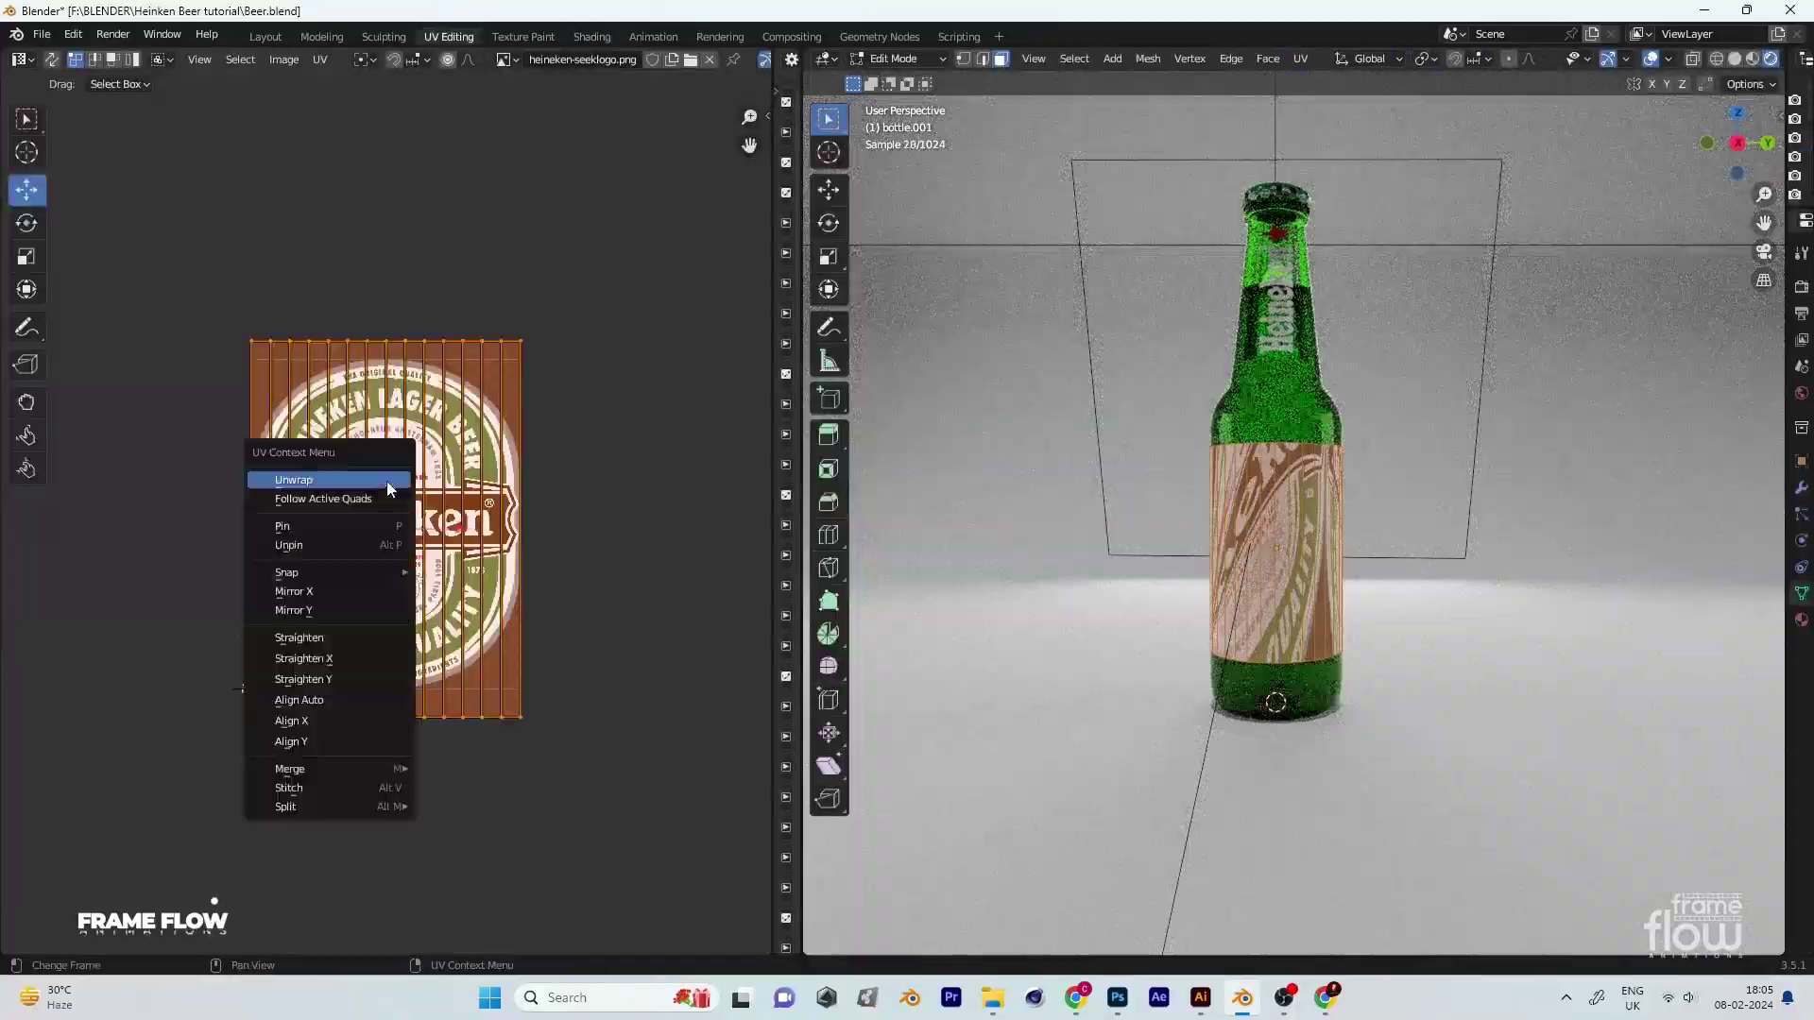
pyautogui.click(388, 480)
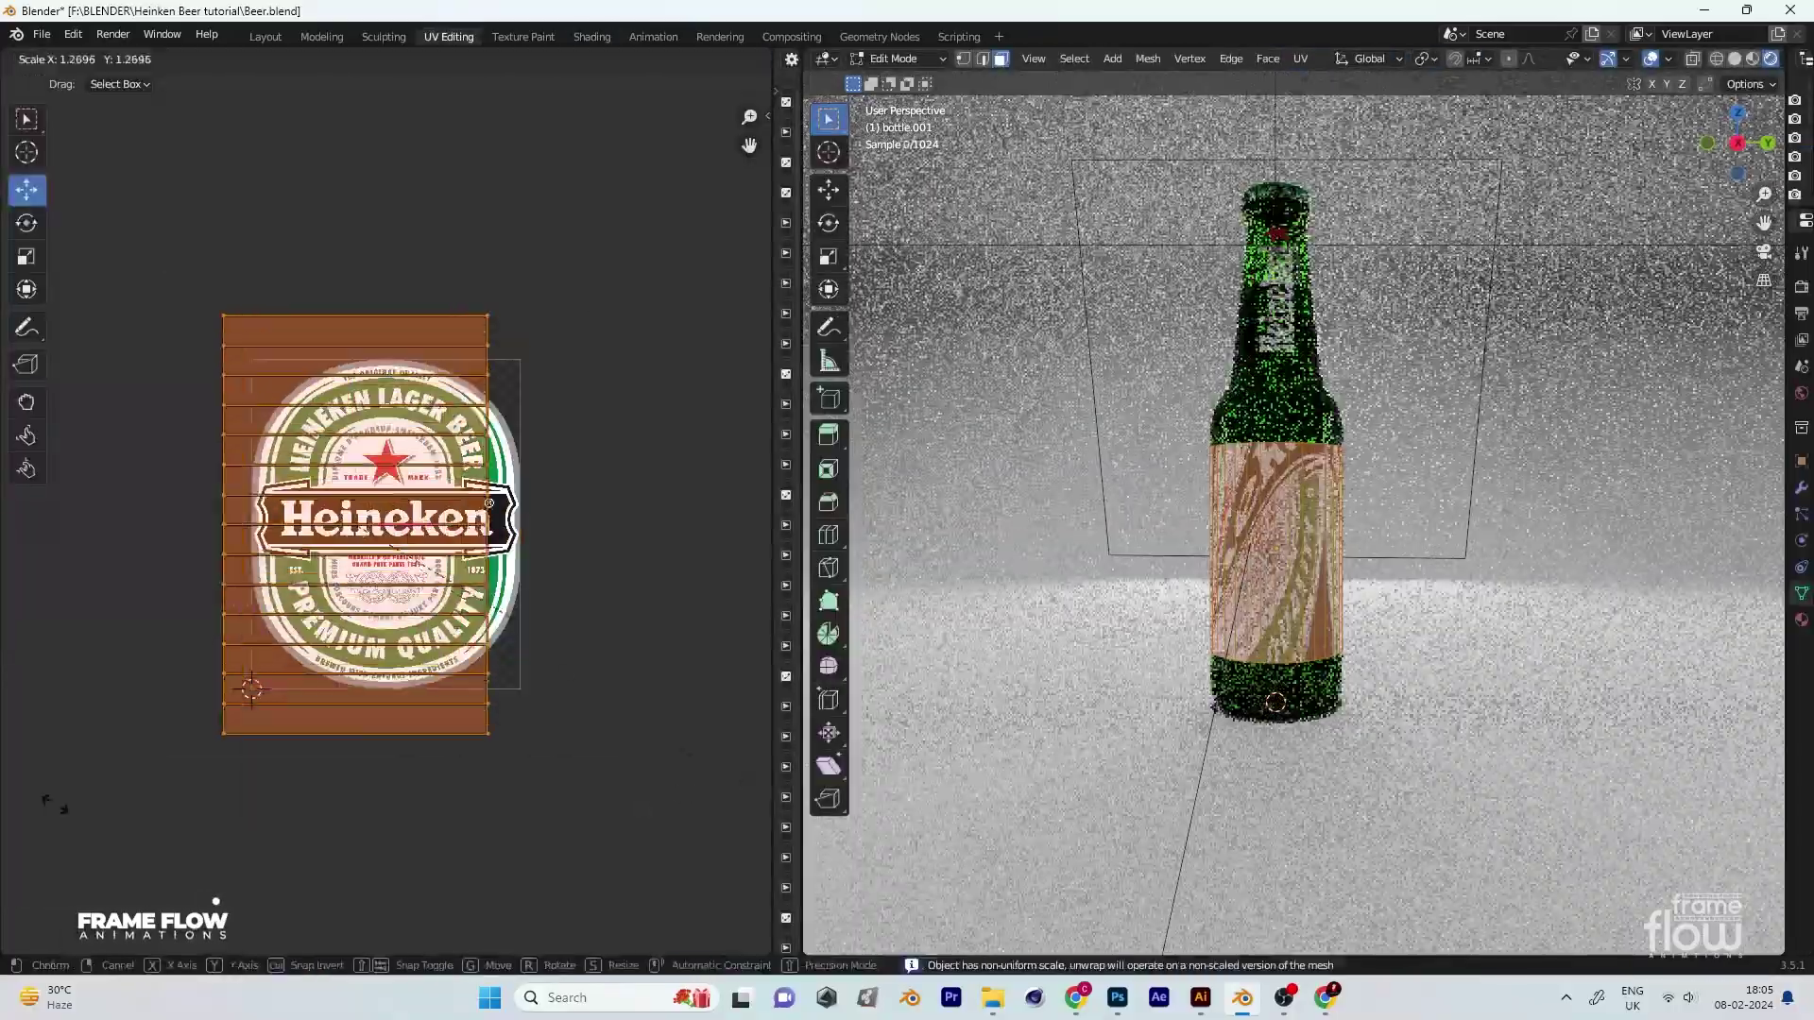
pyautogui.press('Tab')
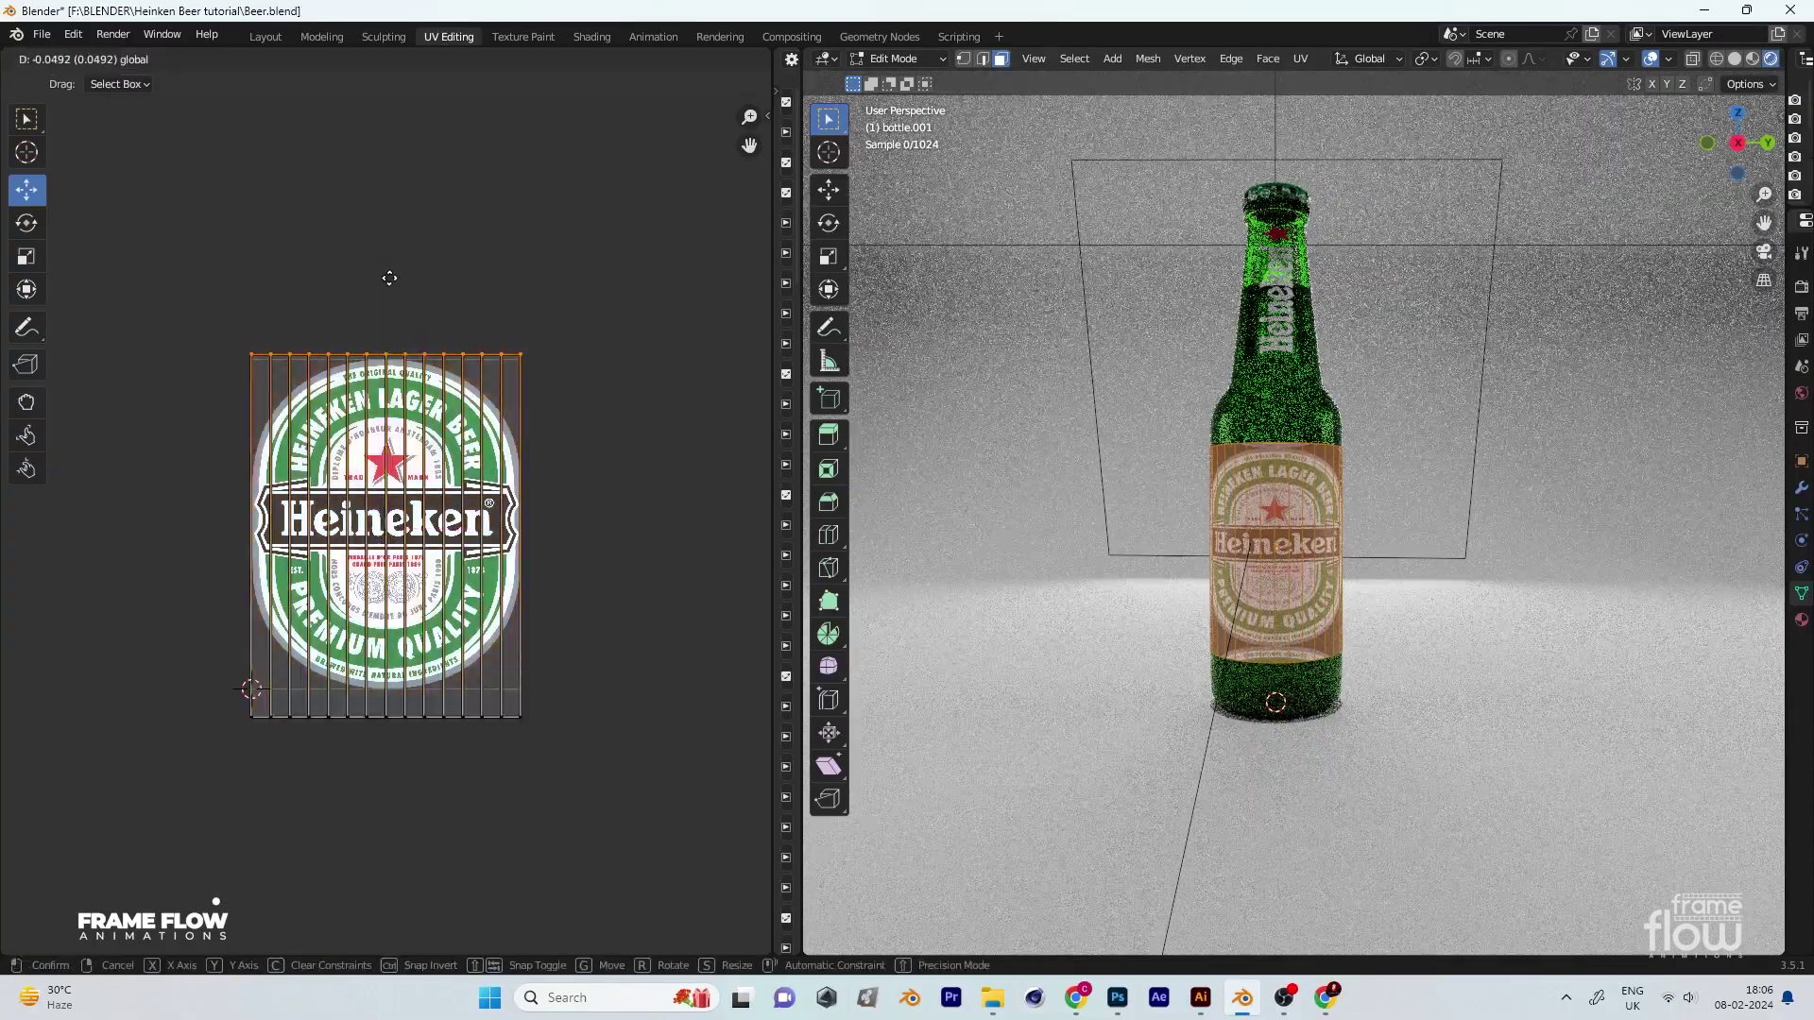
# Step: Box-select all the body label UVs and stretch them horizontally to fit the bottle
pyautogui.scroll(3, 1275, 520)
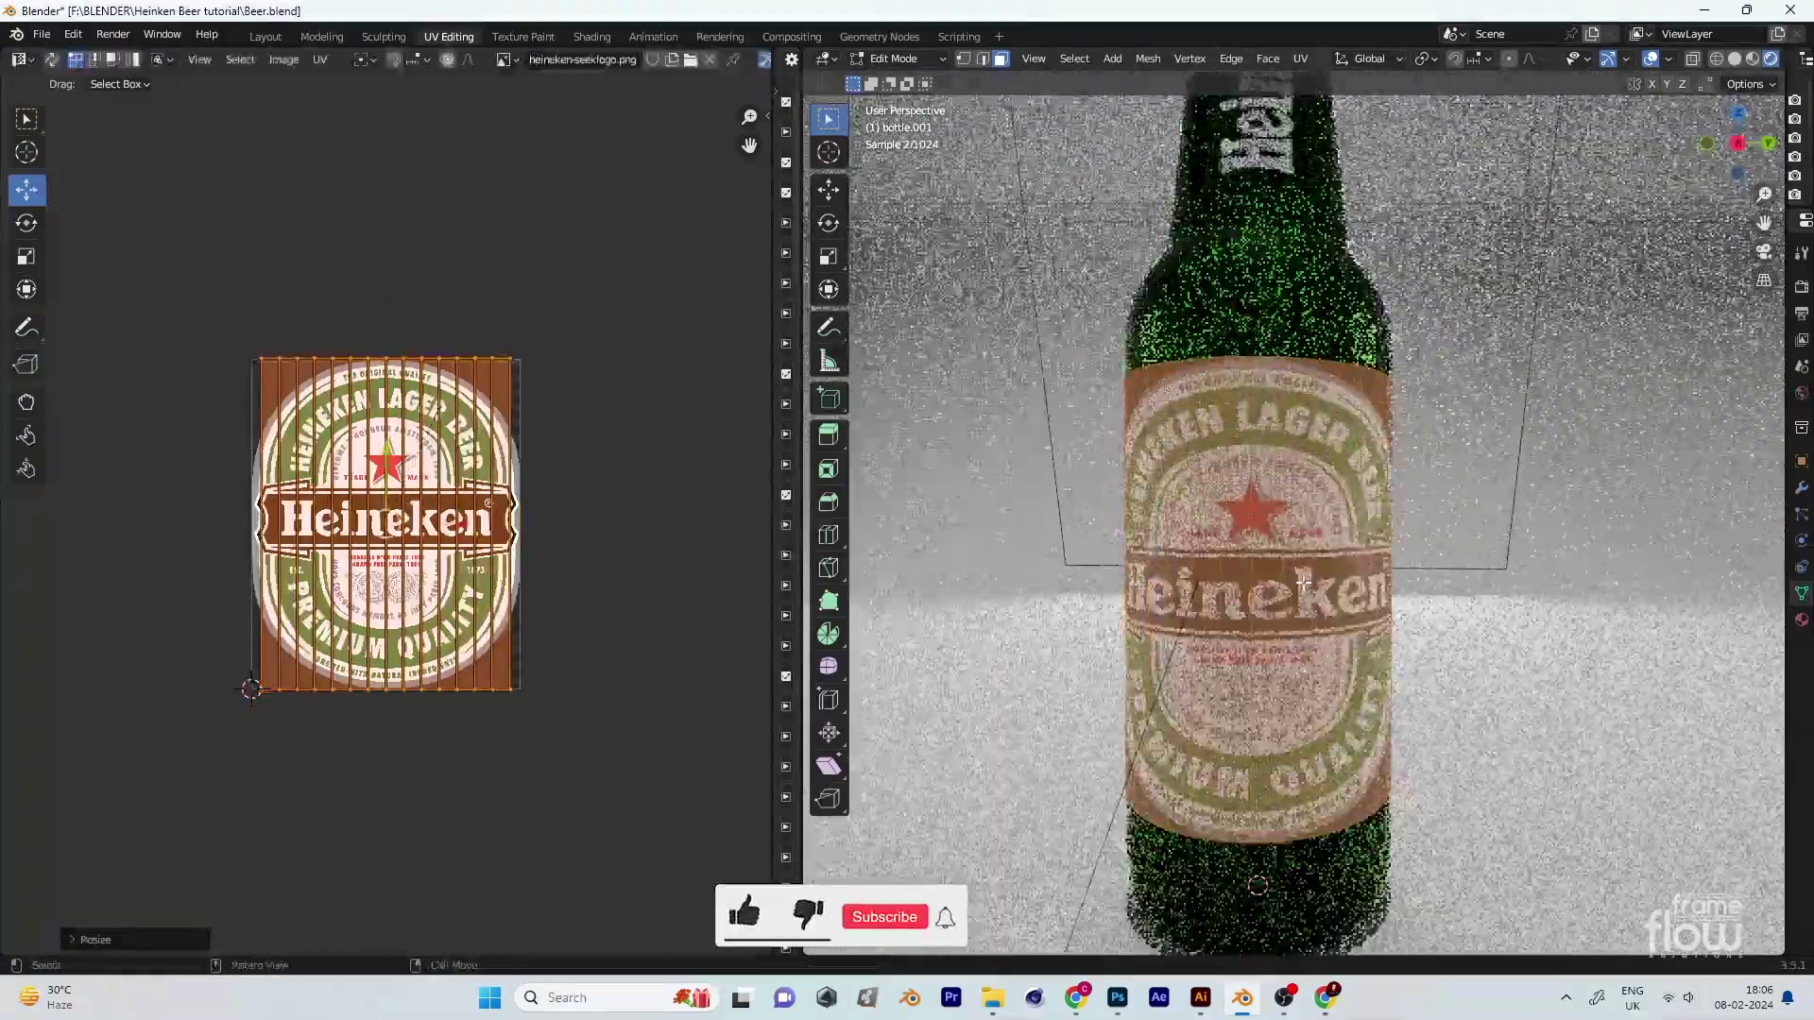
pyautogui.scroll(3, 1276, 520)
pyautogui.moveTo(184, 298); pyautogui.dragTo(627, 712)
pyautogui.press('s')
pyautogui.press('Return')
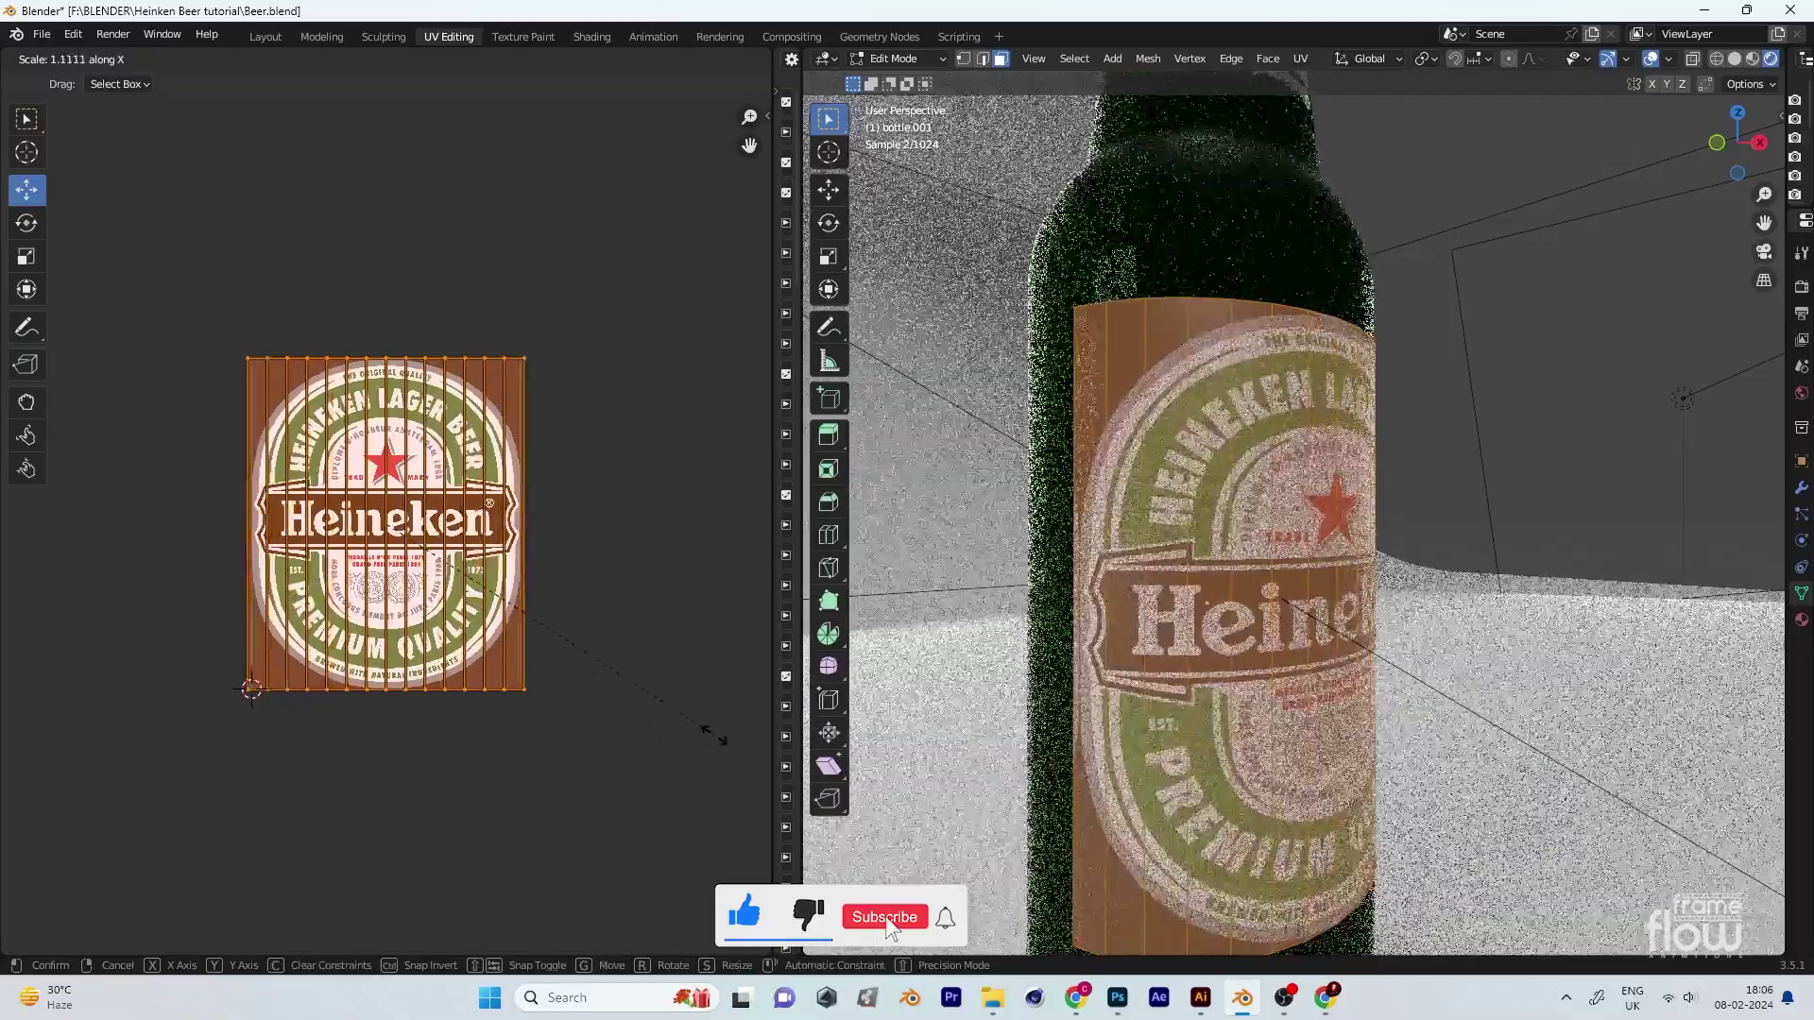
pyautogui.moveTo(1086, 661); pyautogui.dragTo(984, 718, button='middle')
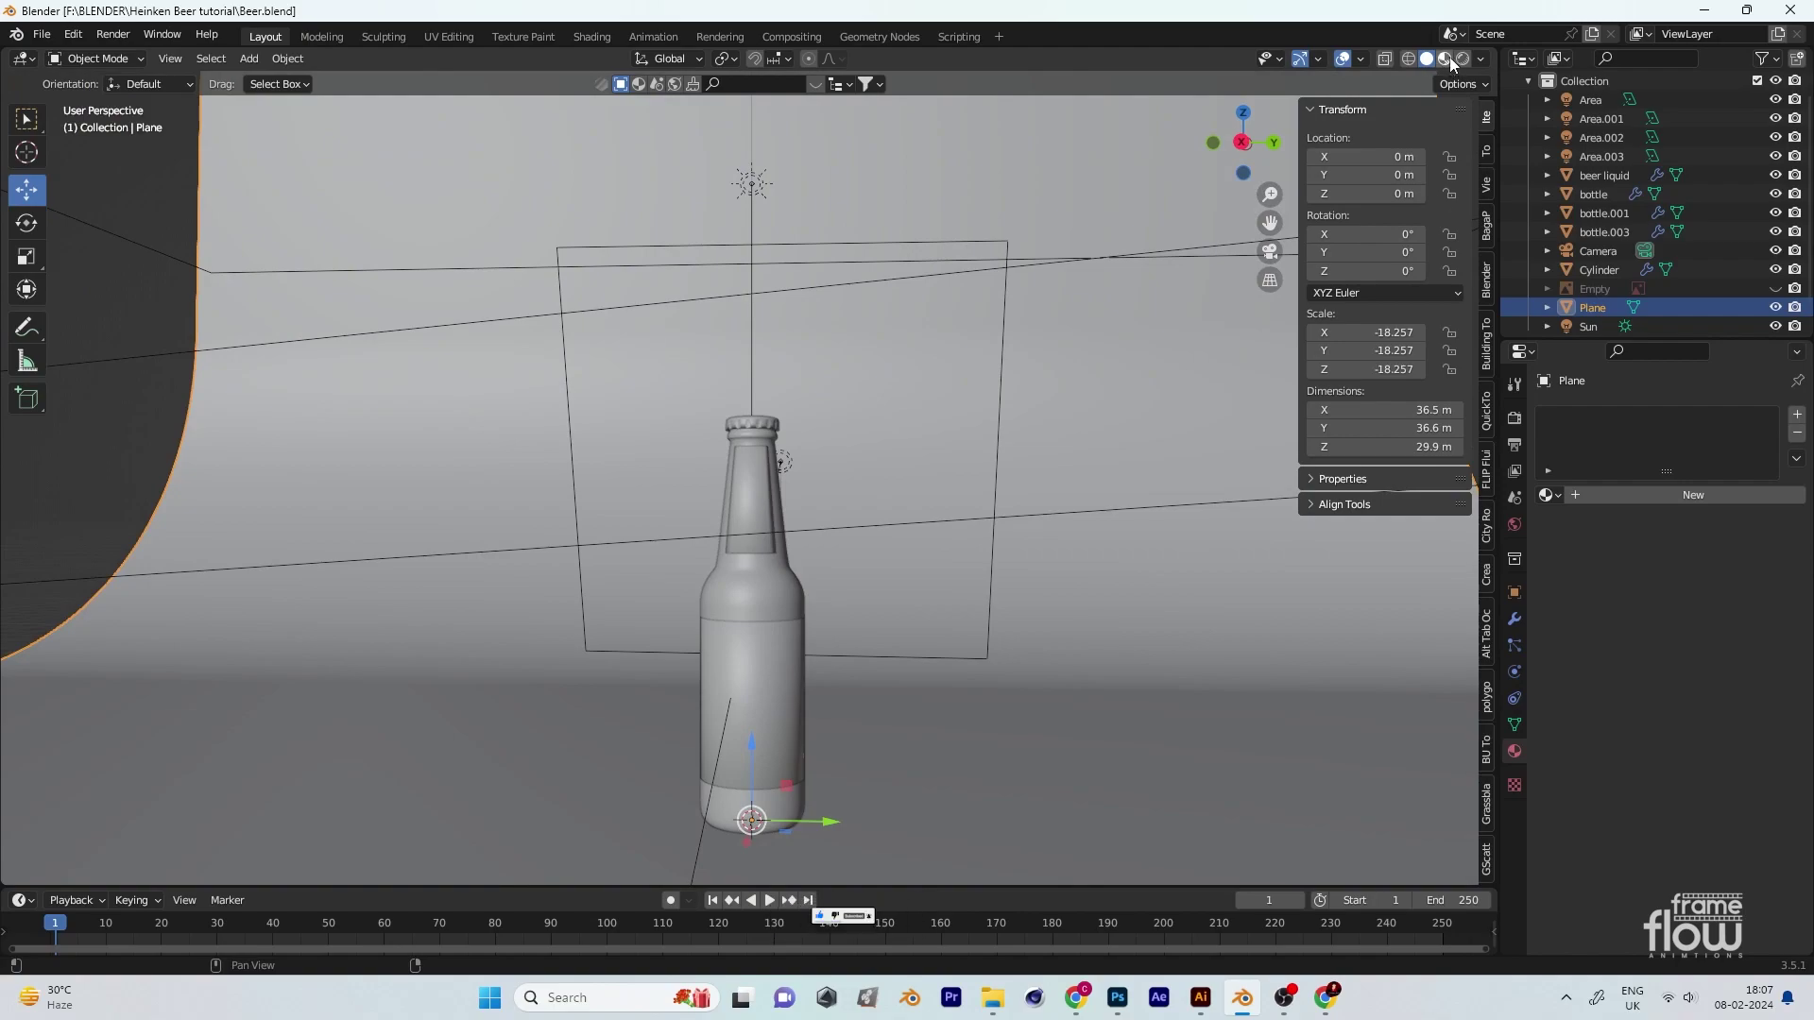
# Step: Preview the whole labelled bottle in Rendered shading, then add an Ico Sphere mesh
pyautogui.click(1452, 62)
pyautogui.scroll(3, 892, 631)
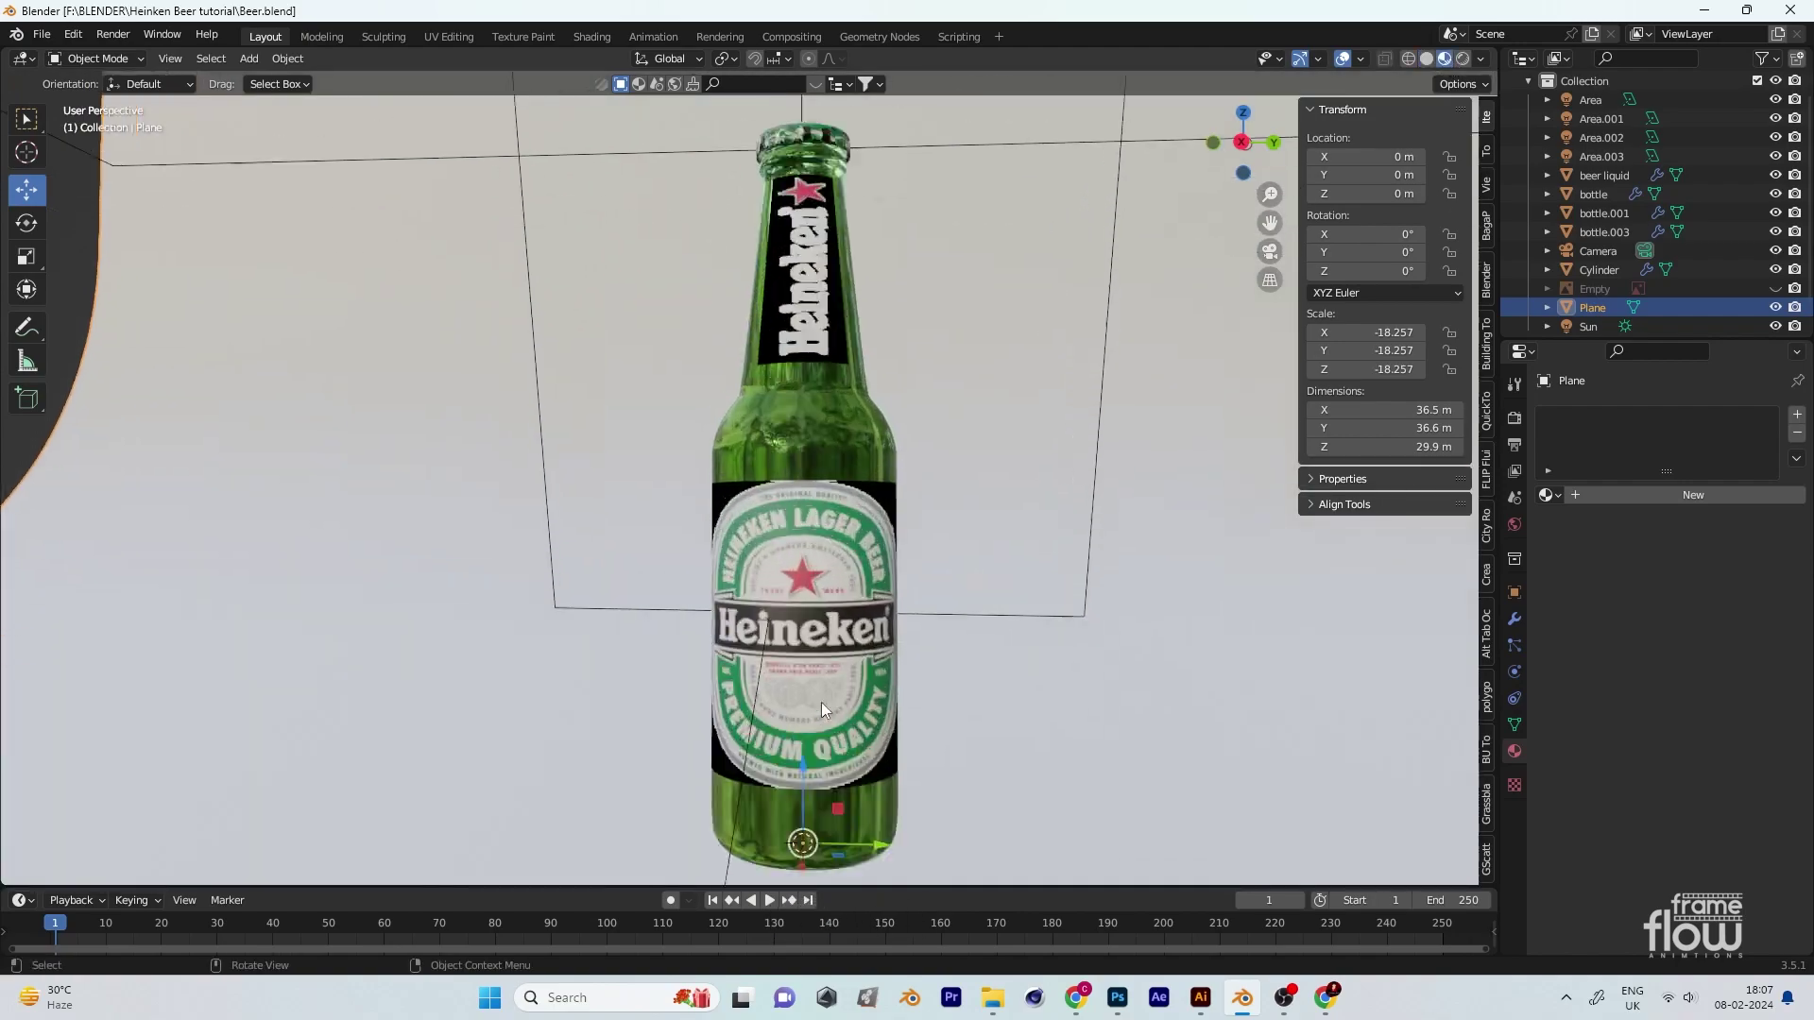
pyautogui.moveTo(1013, 516)
pyautogui.keyDown('ctrl'); pyautogui.mouseDown(button='middle')
pyautogui.moveTo(995, 701)
pyautogui.moveTo(954, 741)
pyautogui.moveTo(984, 538)
pyautogui.mouseUp(button='middle'); pyautogui.keyUp('ctrl')
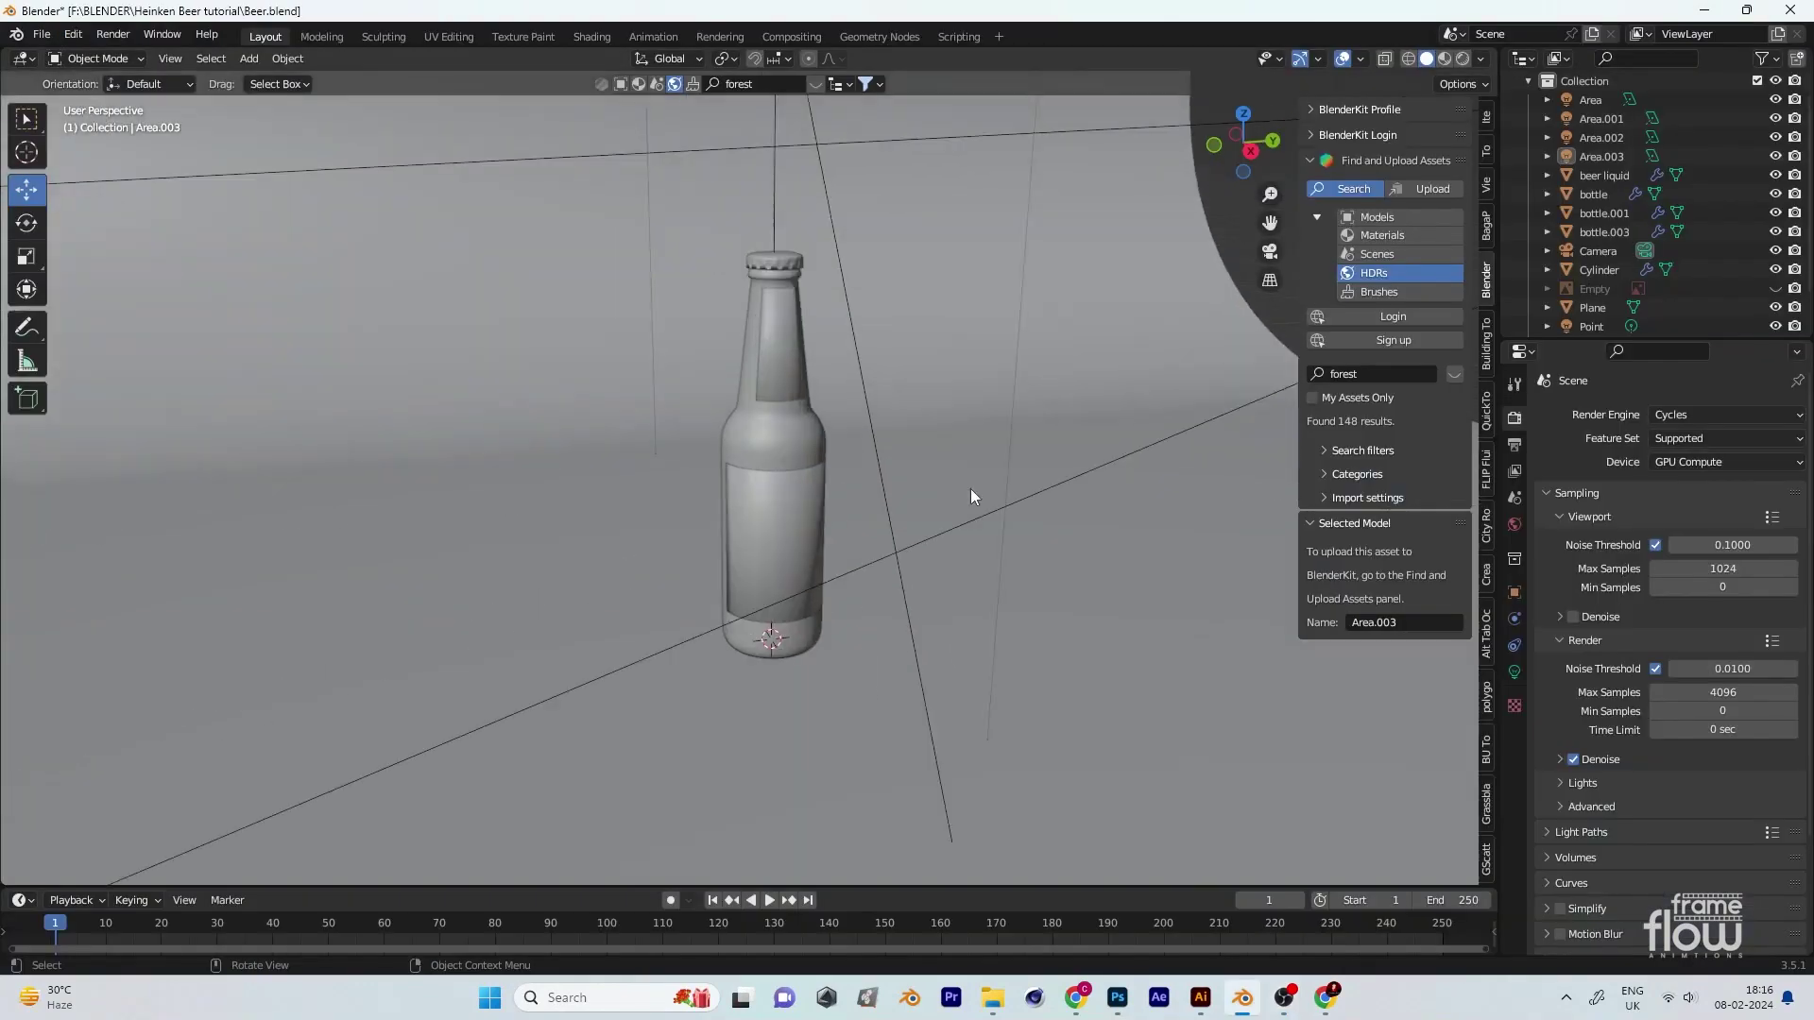
pyautogui.hotkey('shift', 'a')
pyautogui.click(1045, 320)
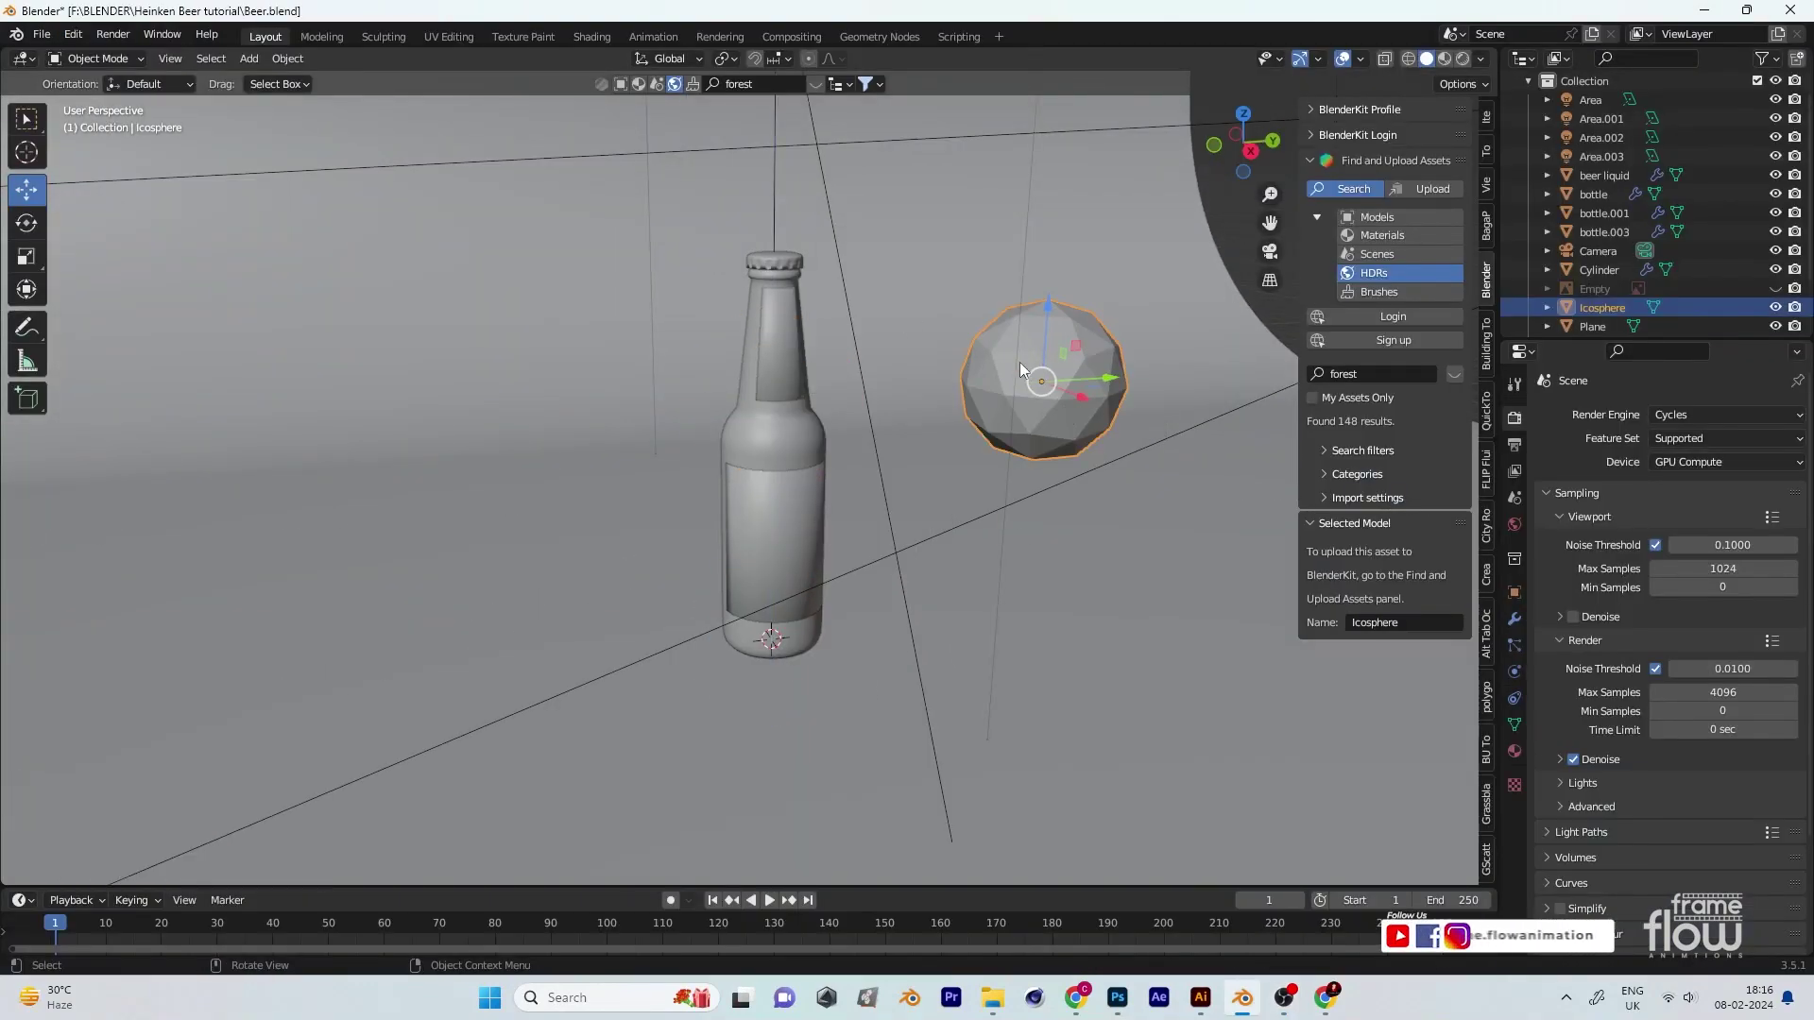
# Step: Replace the Ico Sphere with a UV Sphere and delete half its faces to make a half-sphere droplet
pyautogui.press('Delete')
pyautogui.hotkey('shift', 'a')
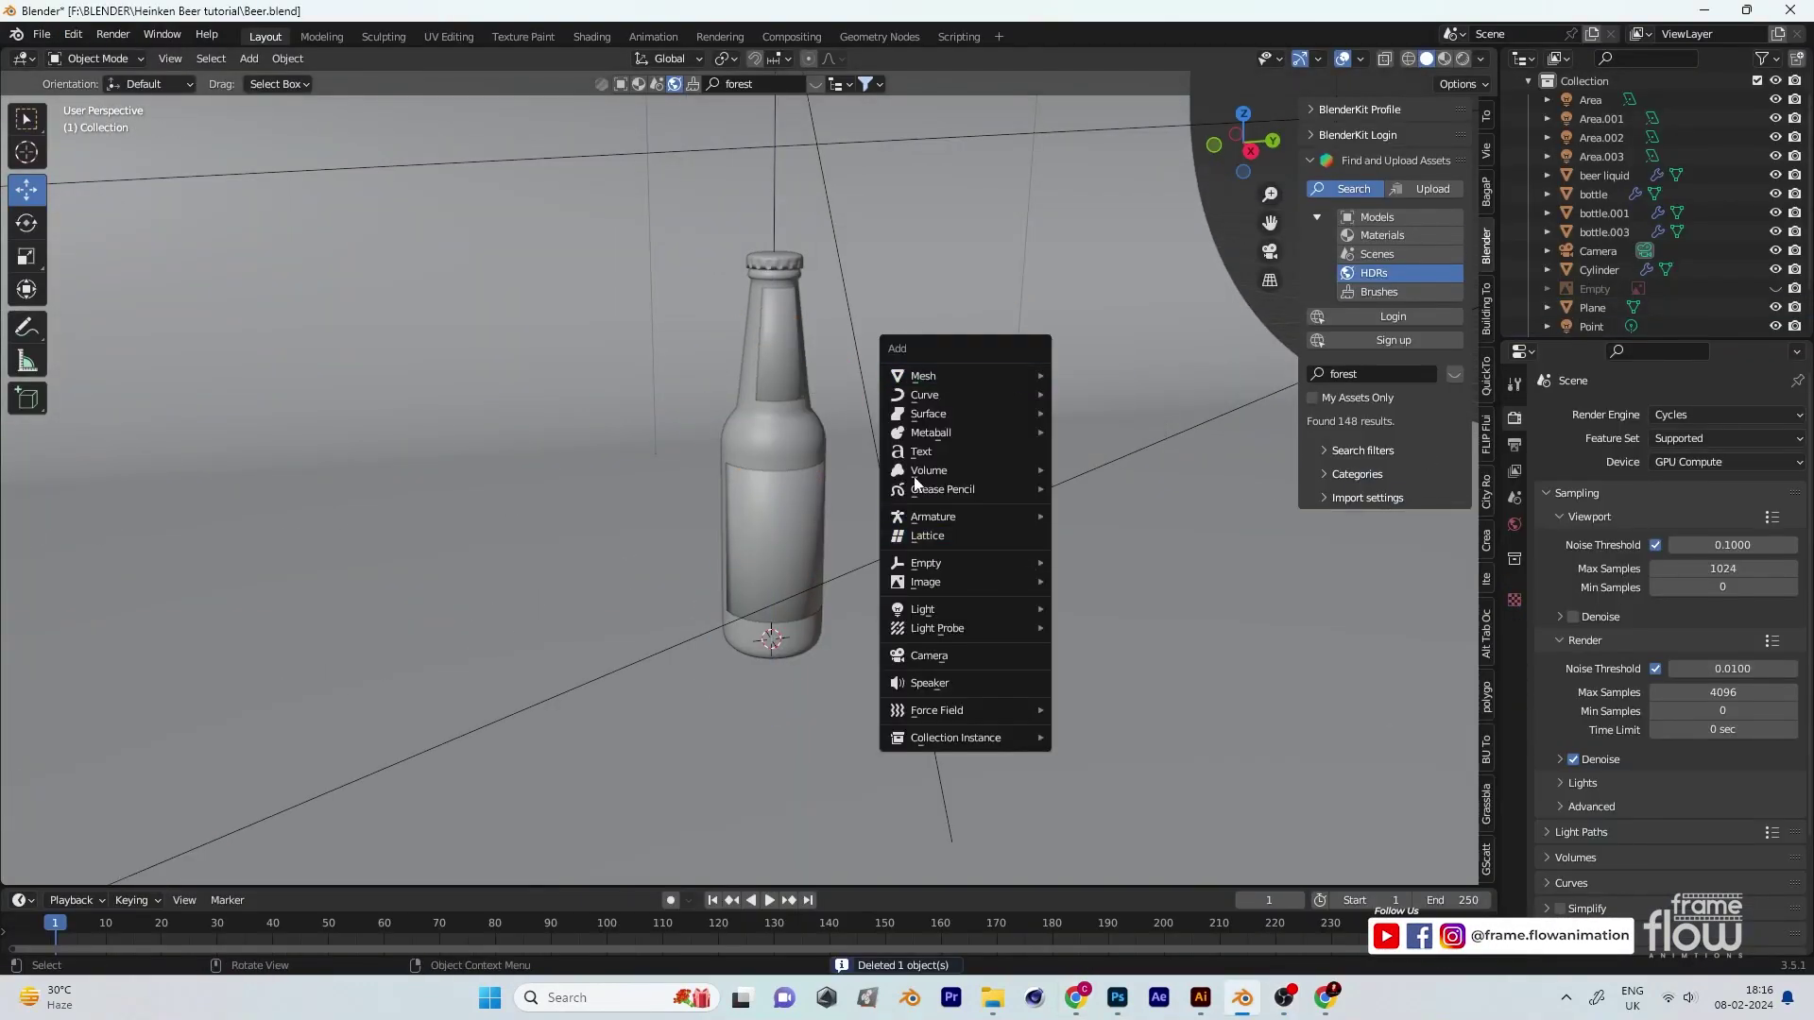
pyautogui.click(1095, 432)
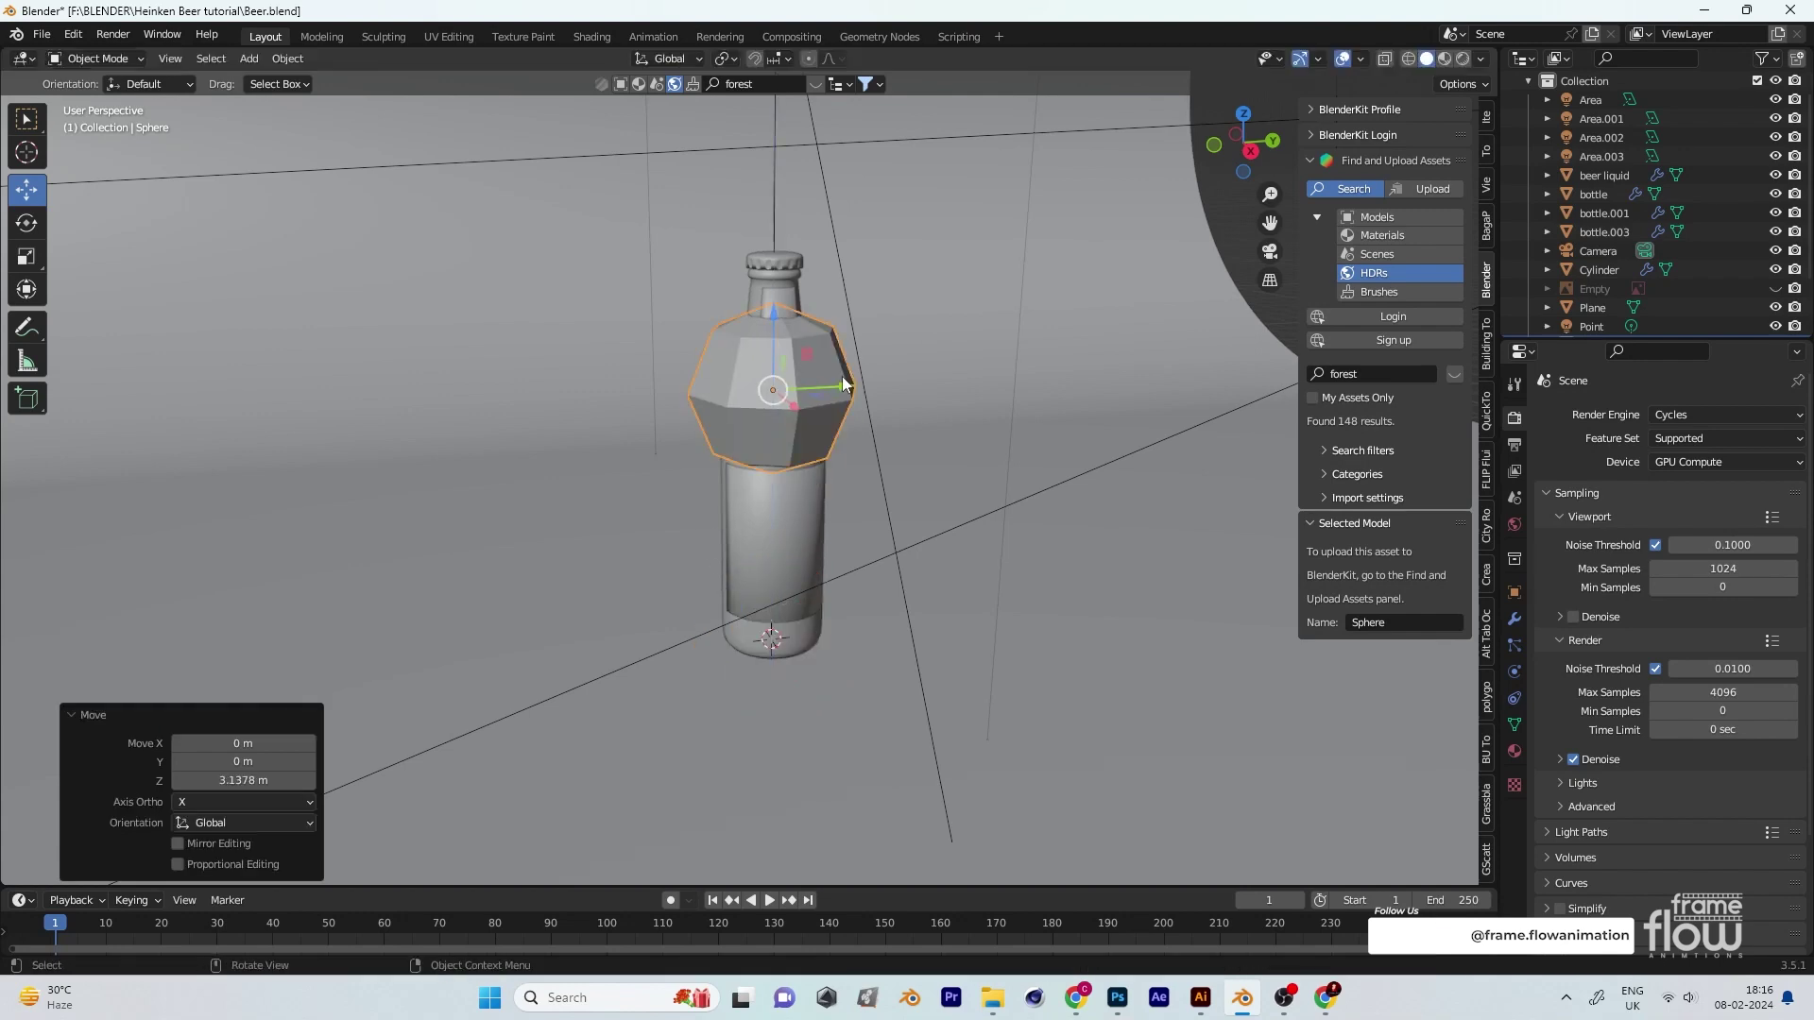
pyautogui.press('KP_7')
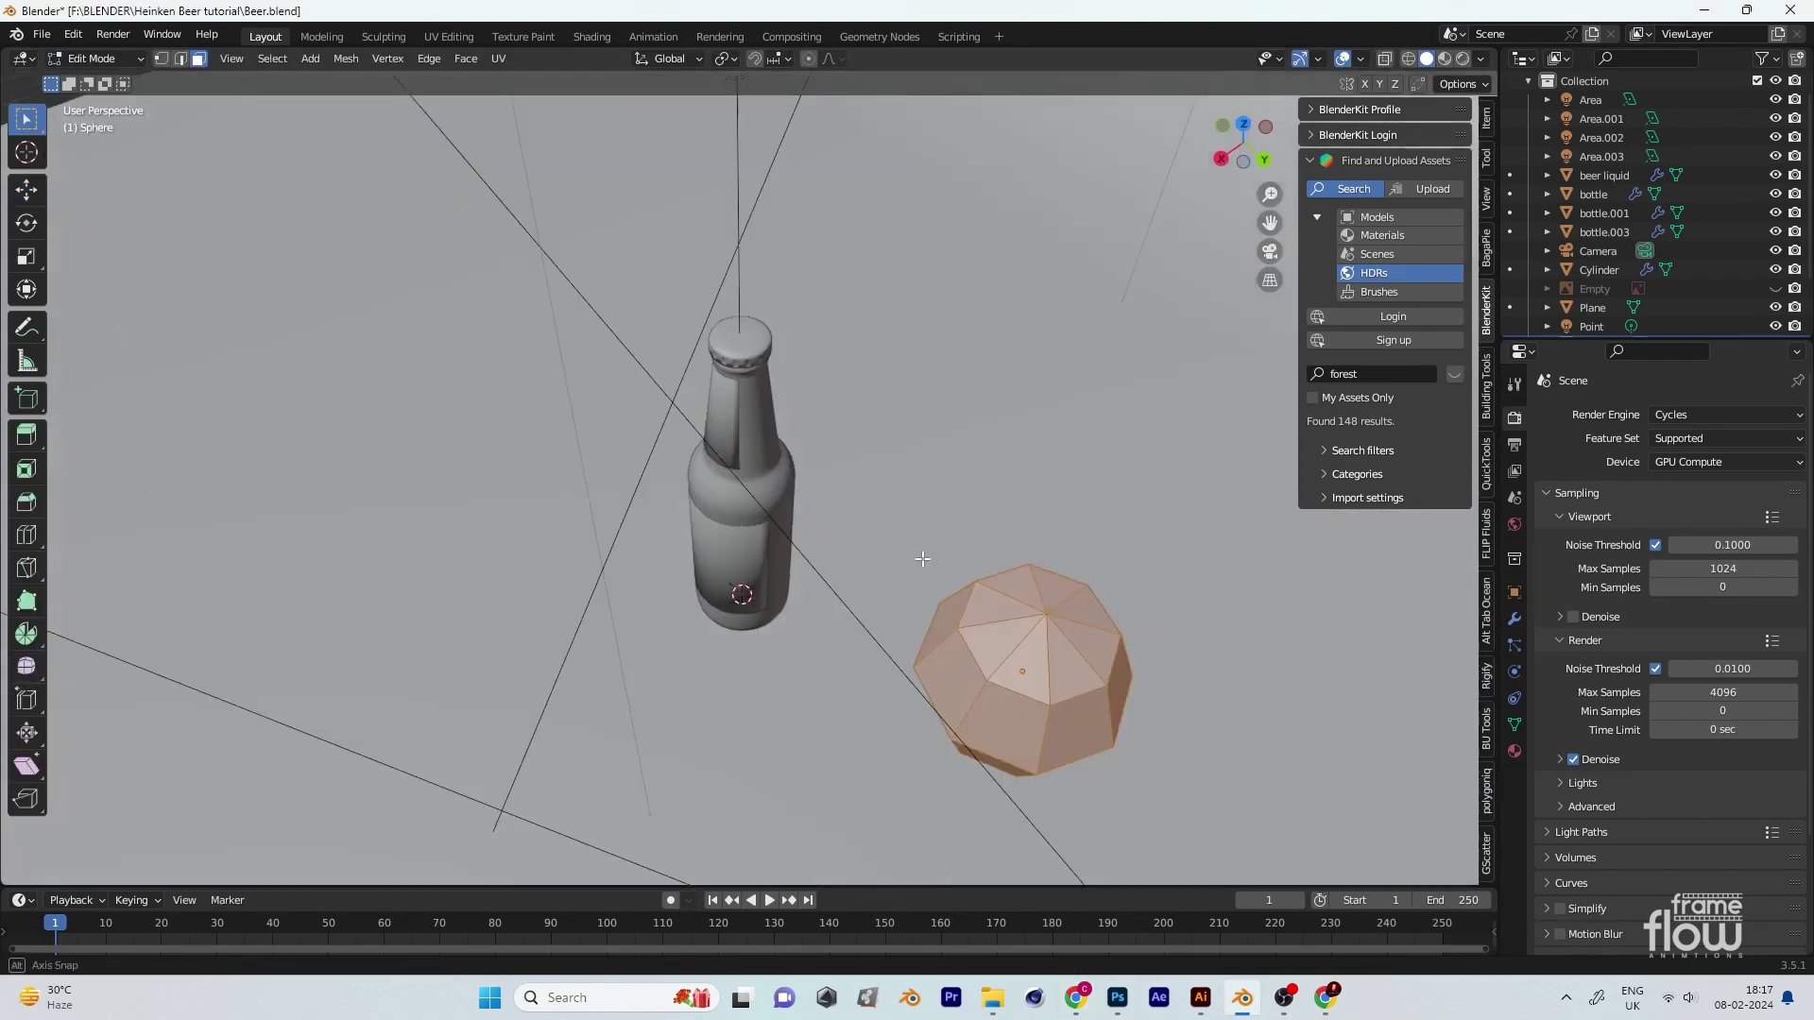
pyautogui.click(738, 192)
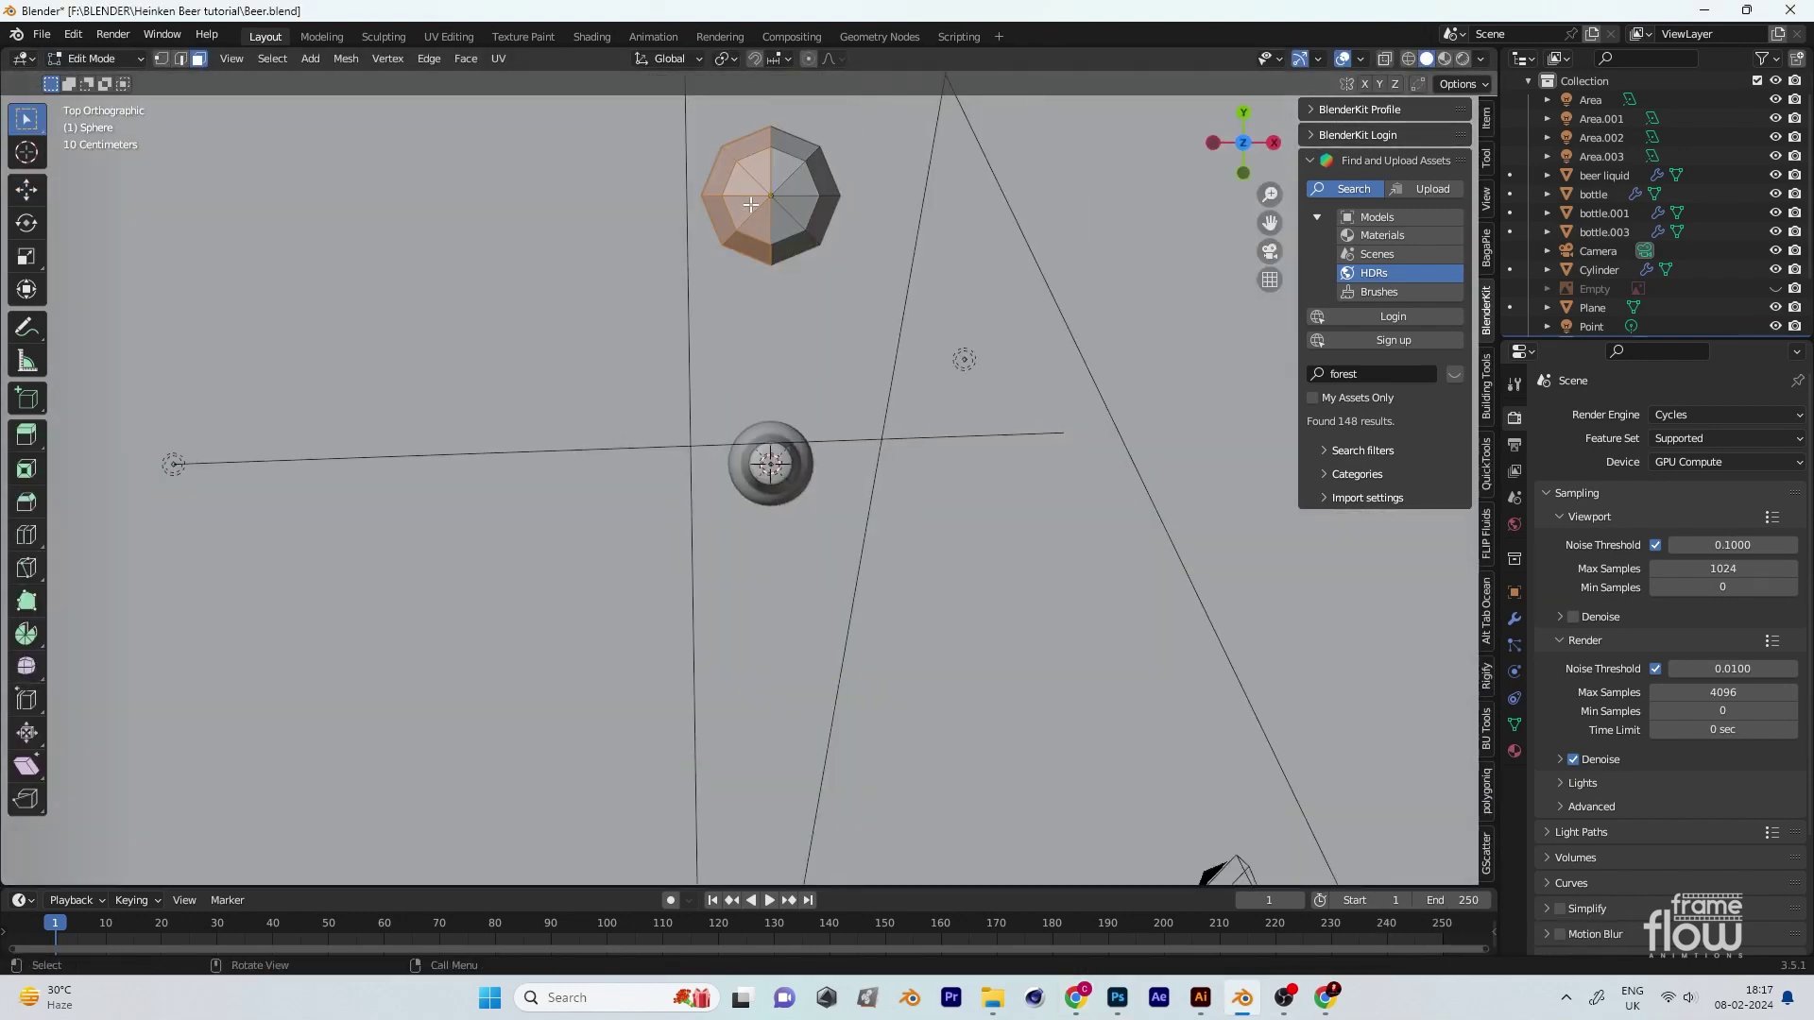
pyautogui.moveTo(703, 124); pyautogui.dragTo(1041, 295, button='middle')
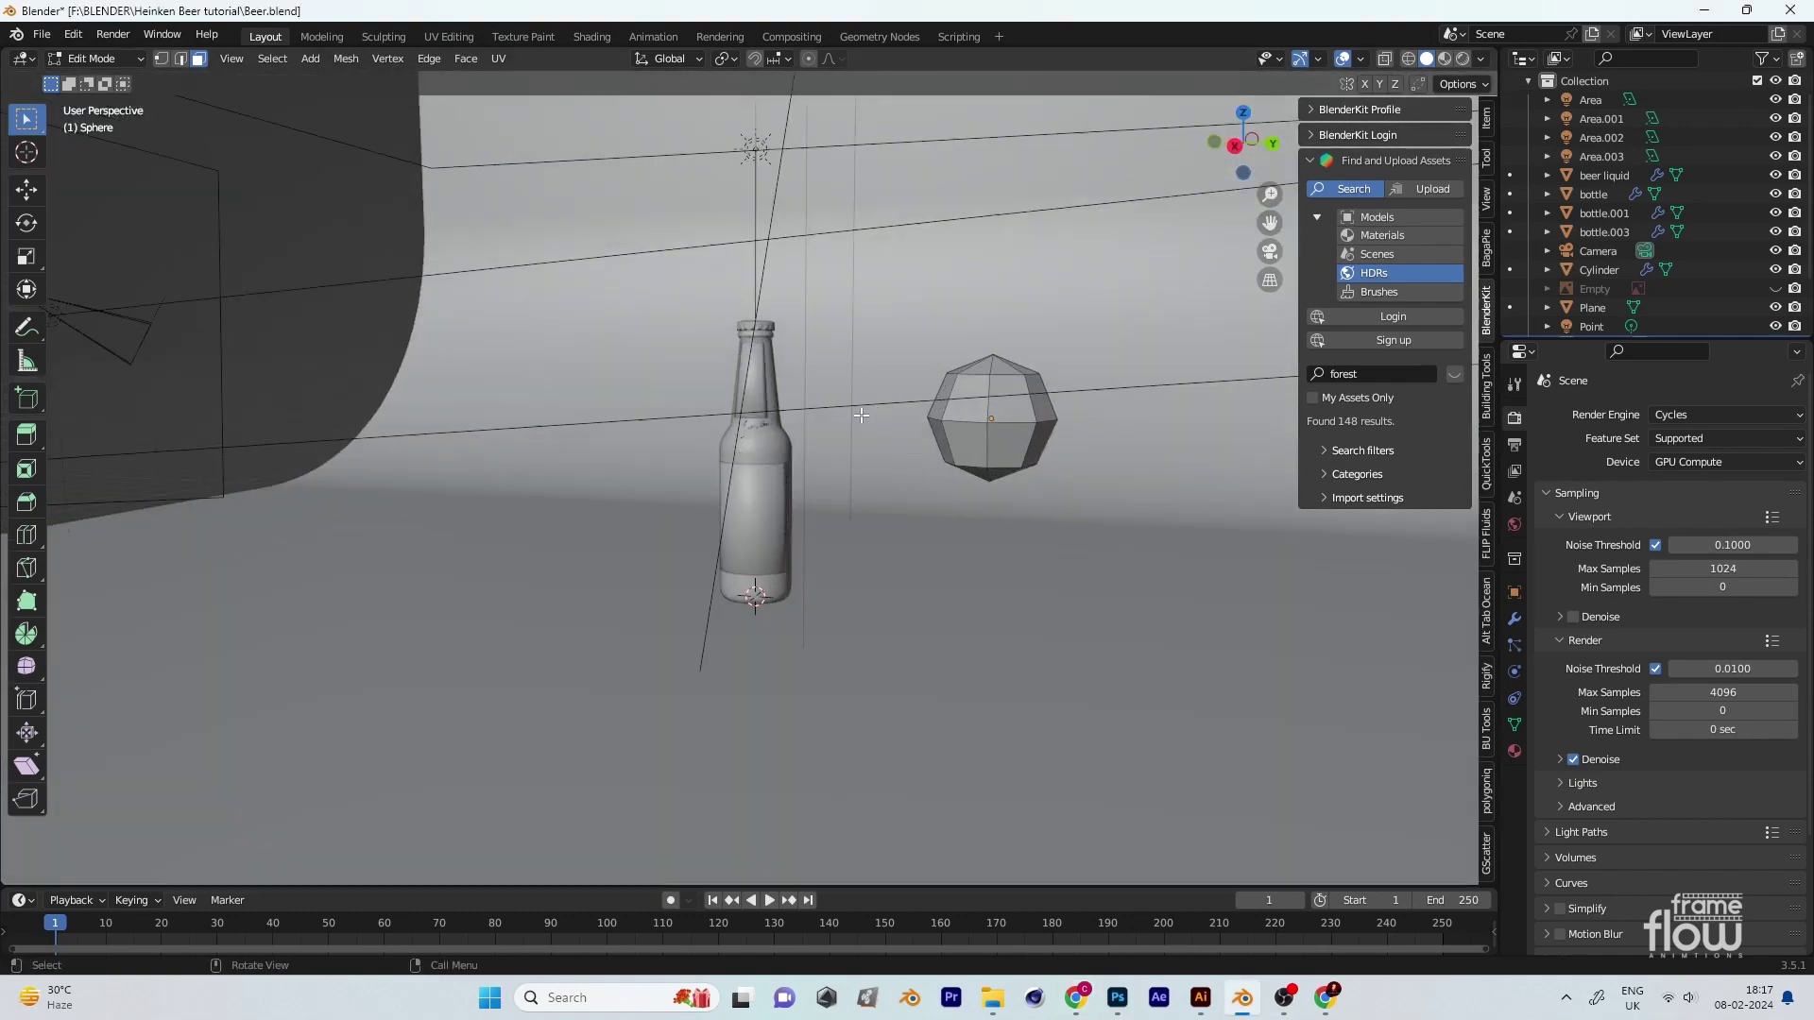
pyautogui.press('Tab')
# Step: Move the droplet aside and give the bottle a hair particle system rendered as Object
pyautogui.moveTo(1061, 620); pyautogui.dragTo(919, 570)
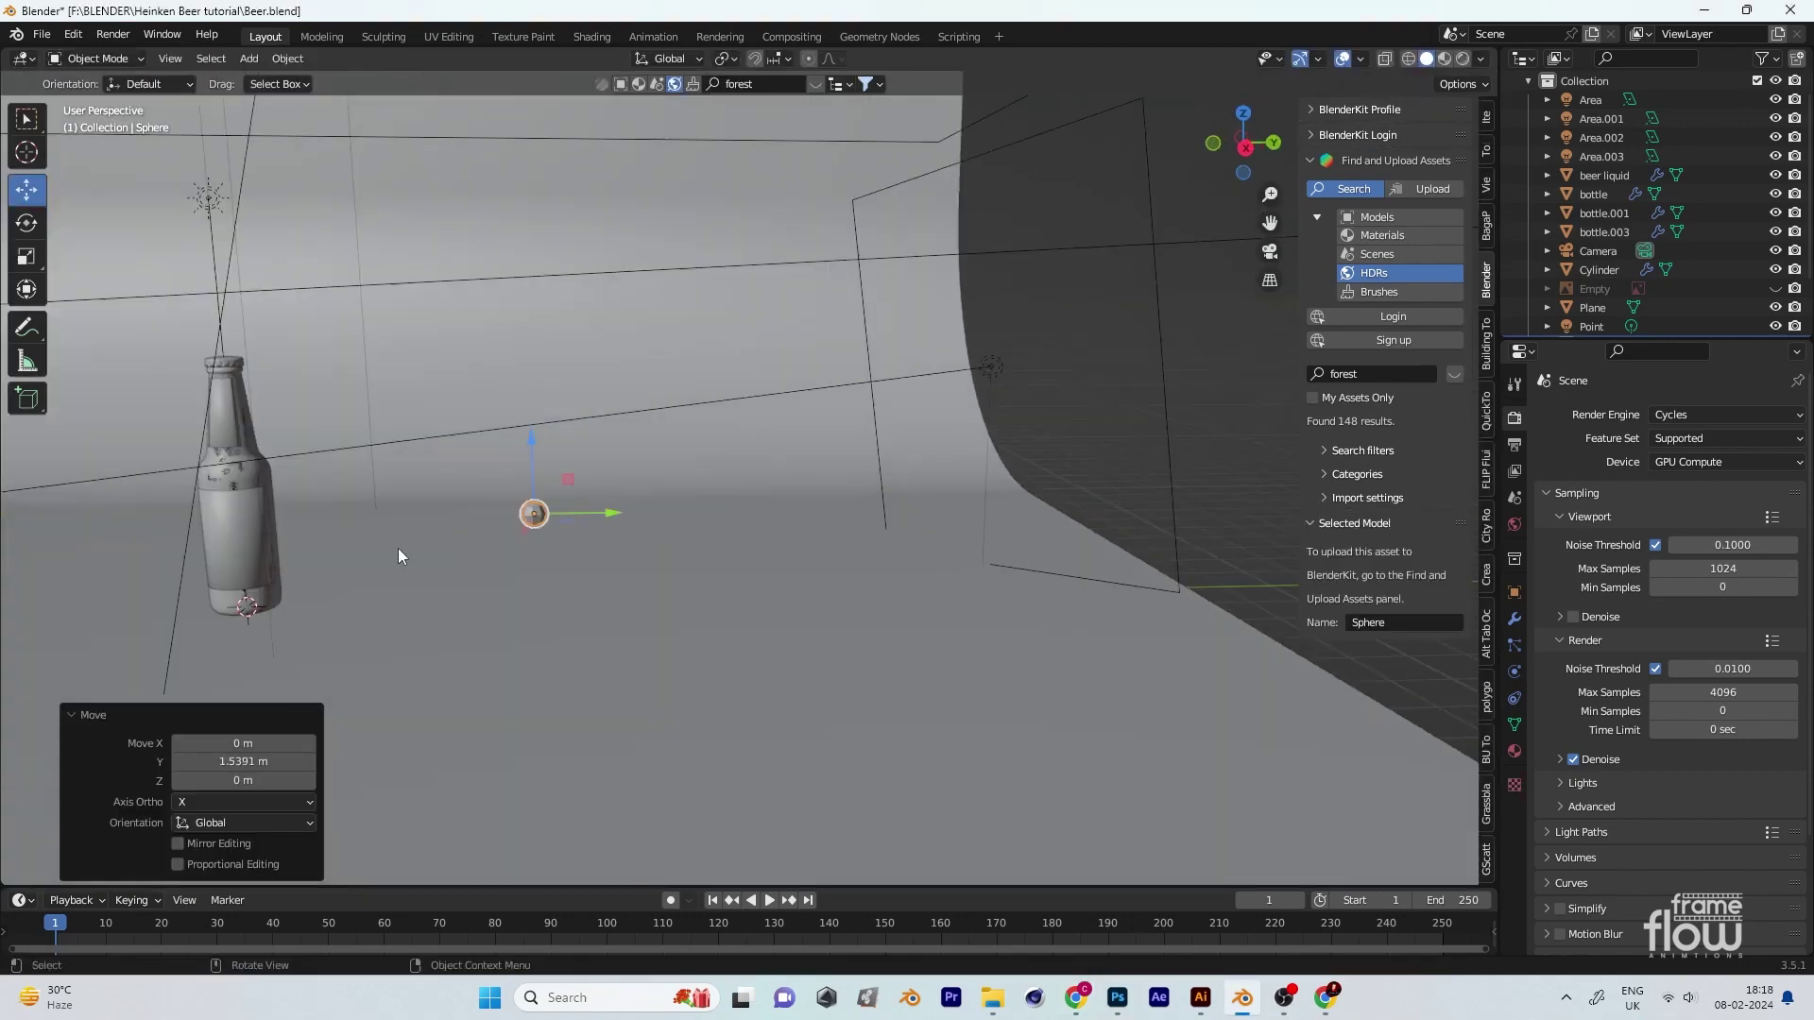
pyautogui.scroll(5, 399, 555)
pyautogui.click(591, 425)
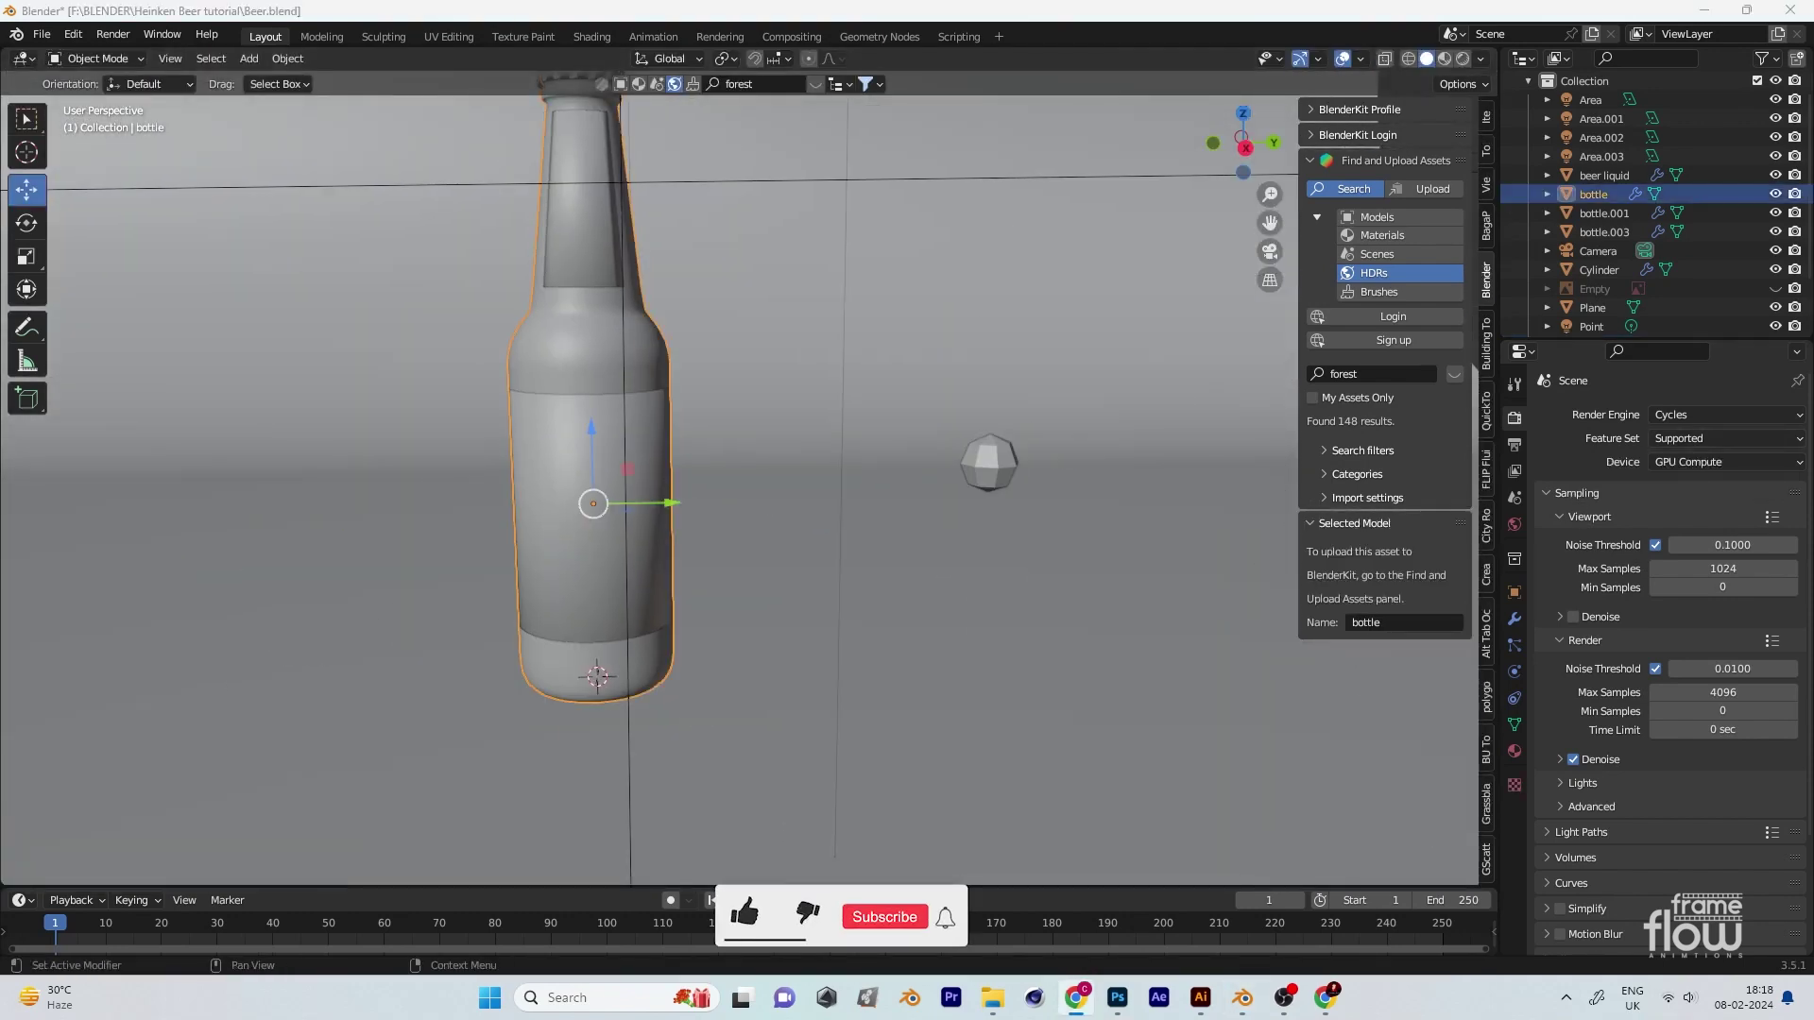
pyautogui.click(1796, 414)
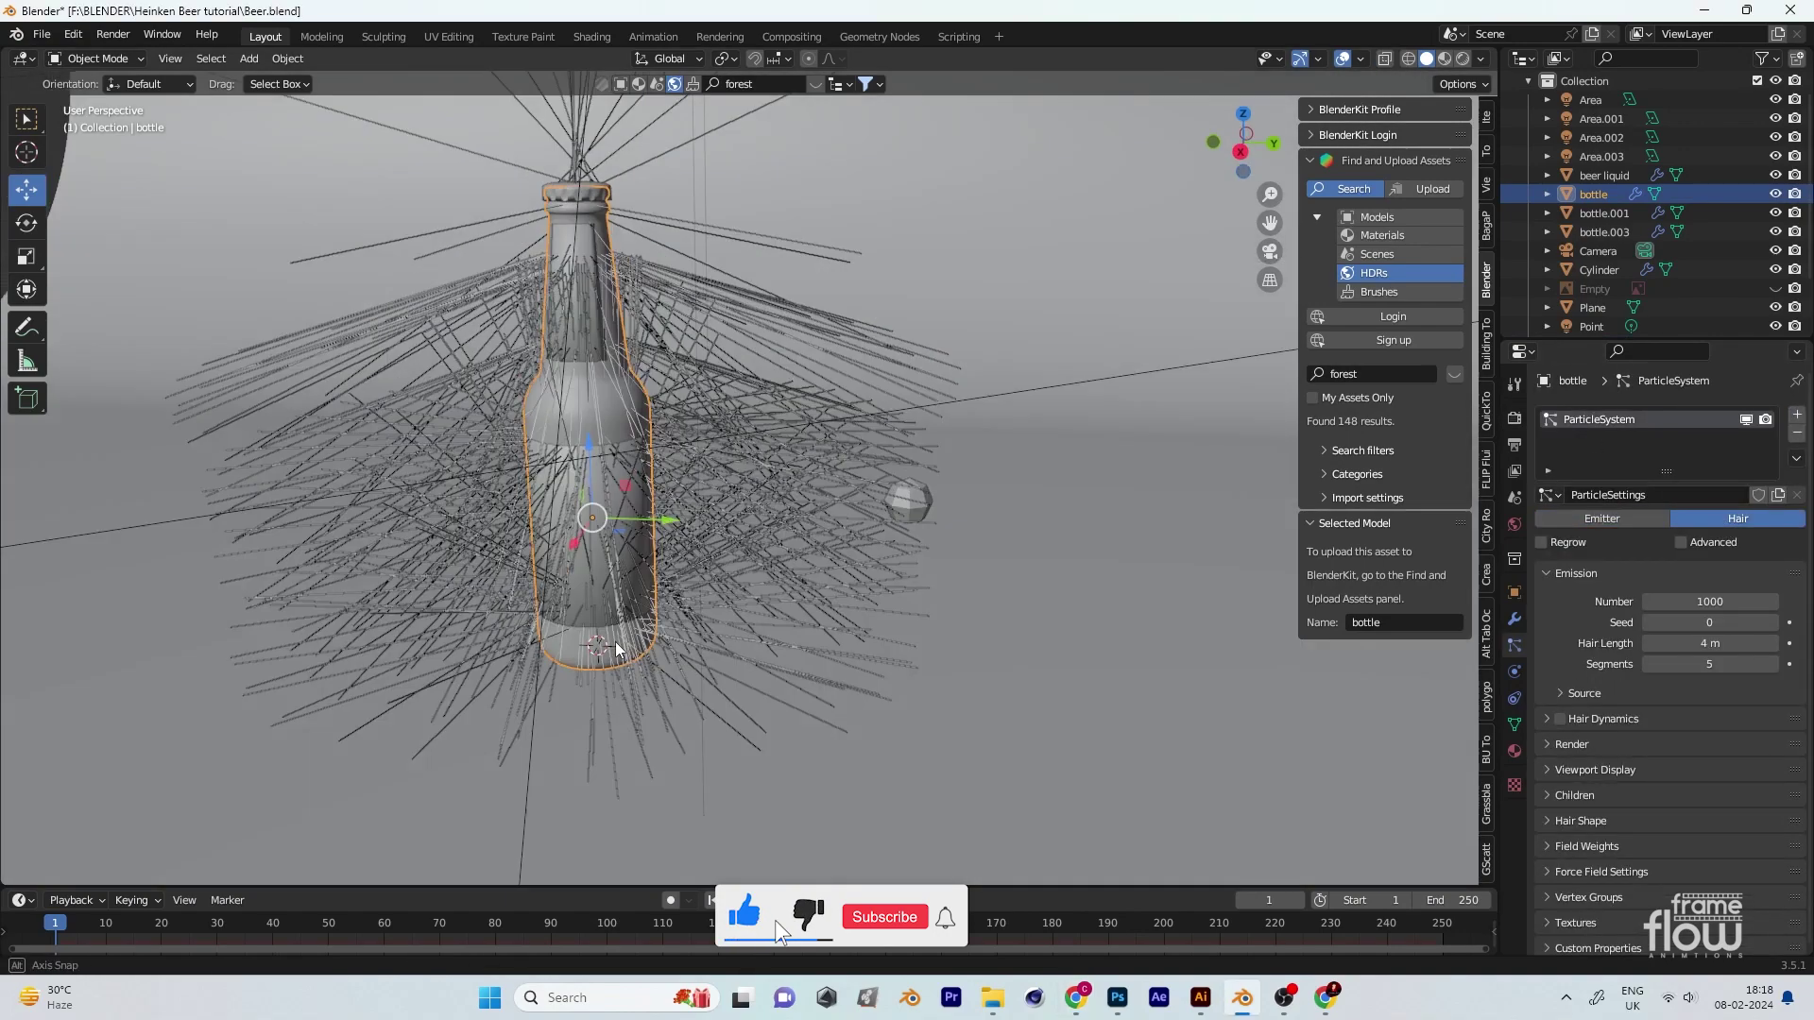
pyautogui.click(1710, 772)
pyautogui.click(1685, 840)
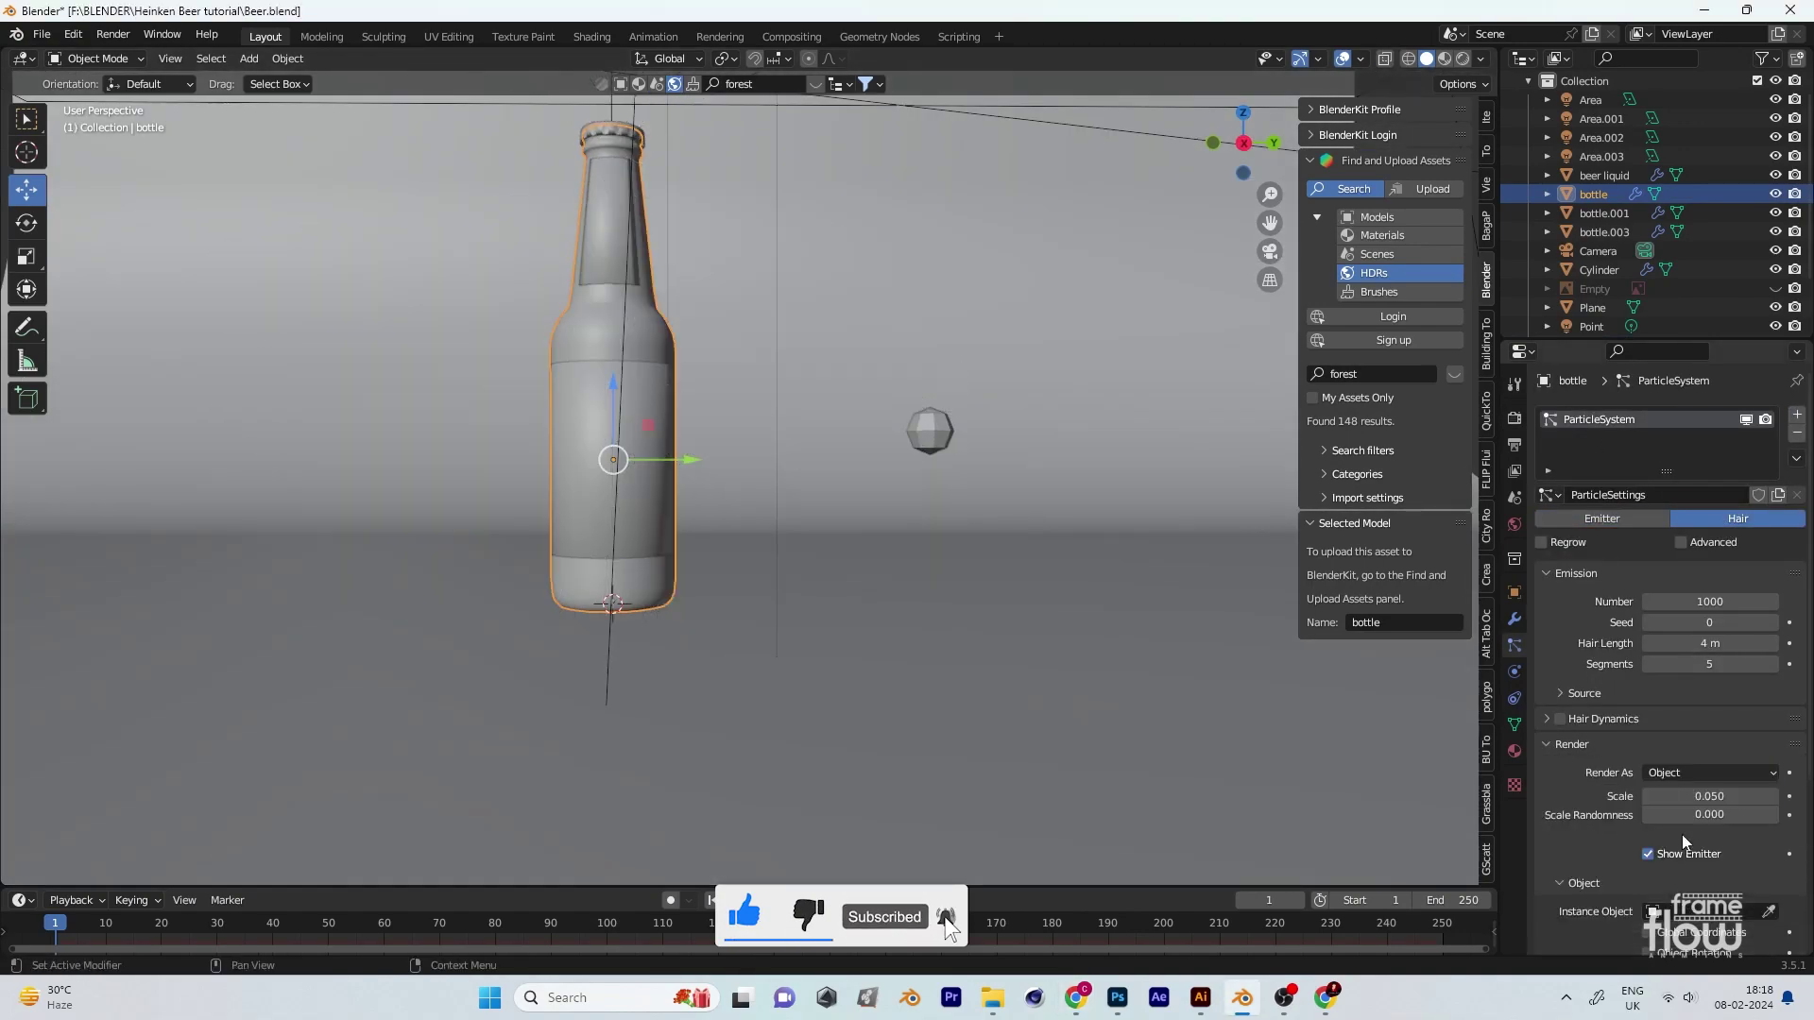
pyautogui.scroll(3, 930, 435)
pyautogui.scroll(3, 736, 567)
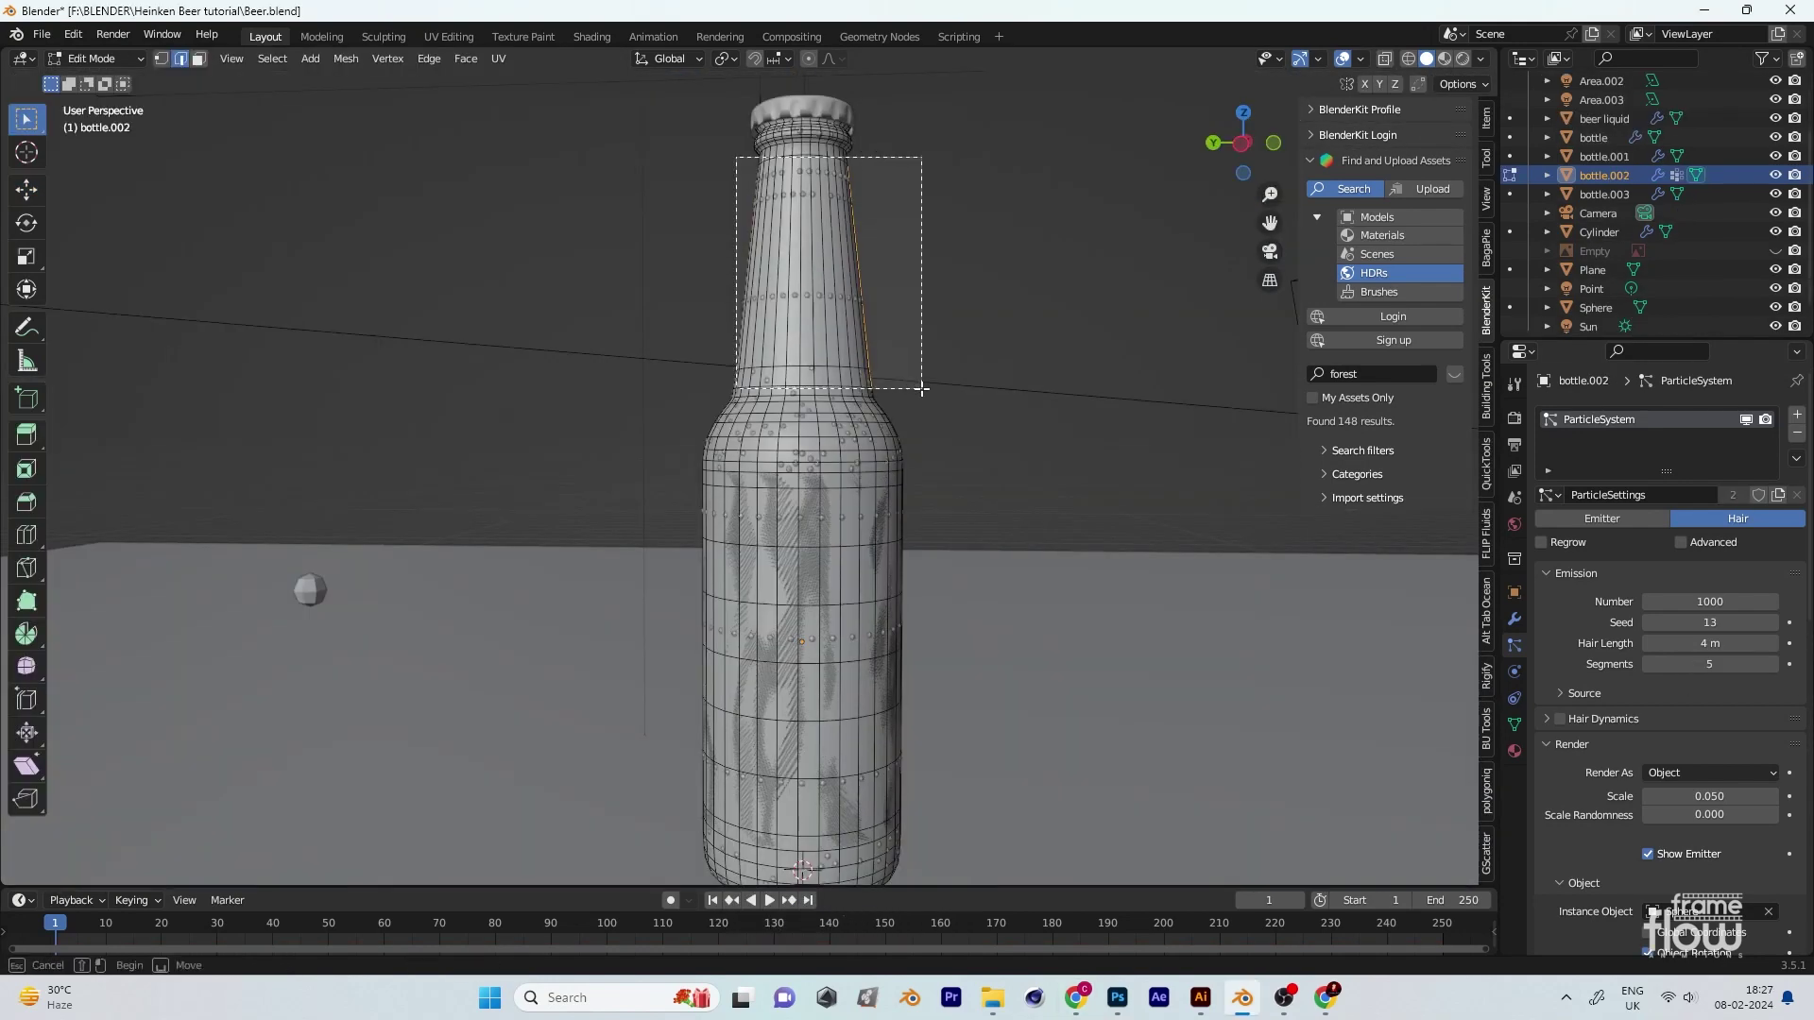
# Step: Add a loop cut around the bottle neck in Edit Mode, then return to Object Mode
pyautogui.moveTo(673, 377)
pyautogui.mouseDown(button='middle')
pyautogui.moveTo(911, 332)
pyautogui.moveTo(506, 341)
pyautogui.mouseUp(button='middle')
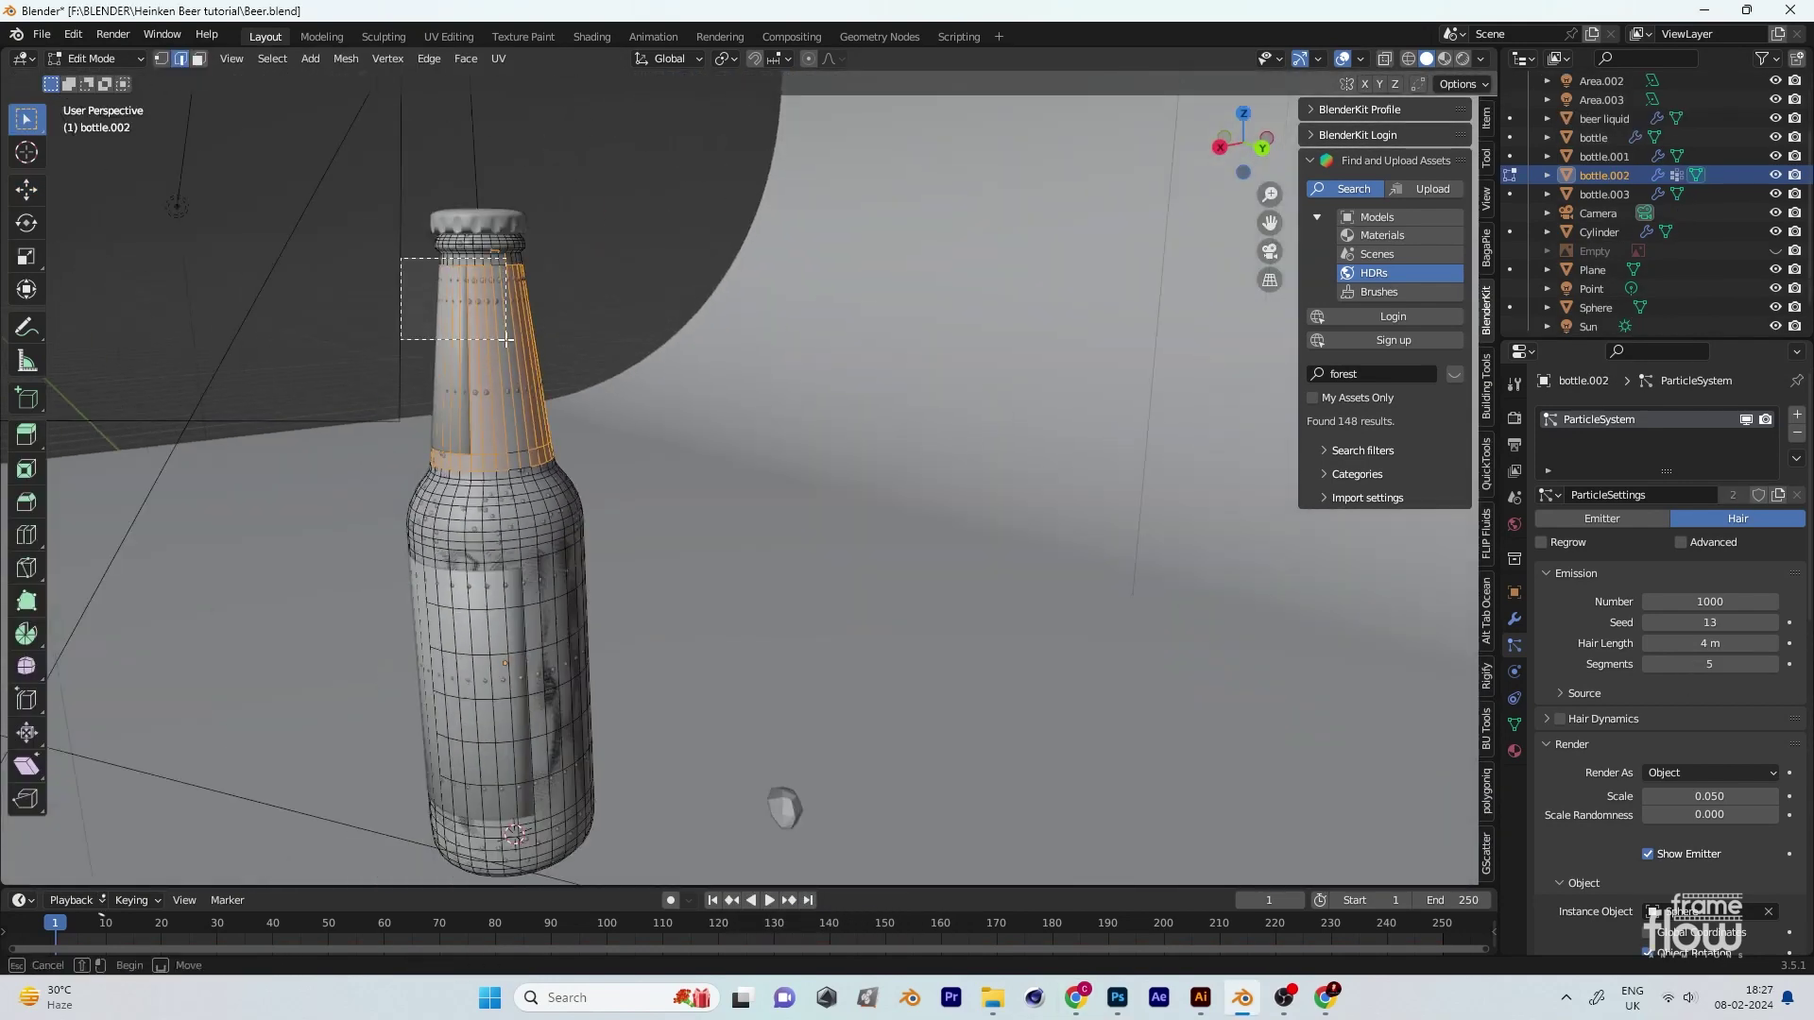
pyautogui.moveTo(530, 434); pyautogui.dragTo(951, 252, button='middle')
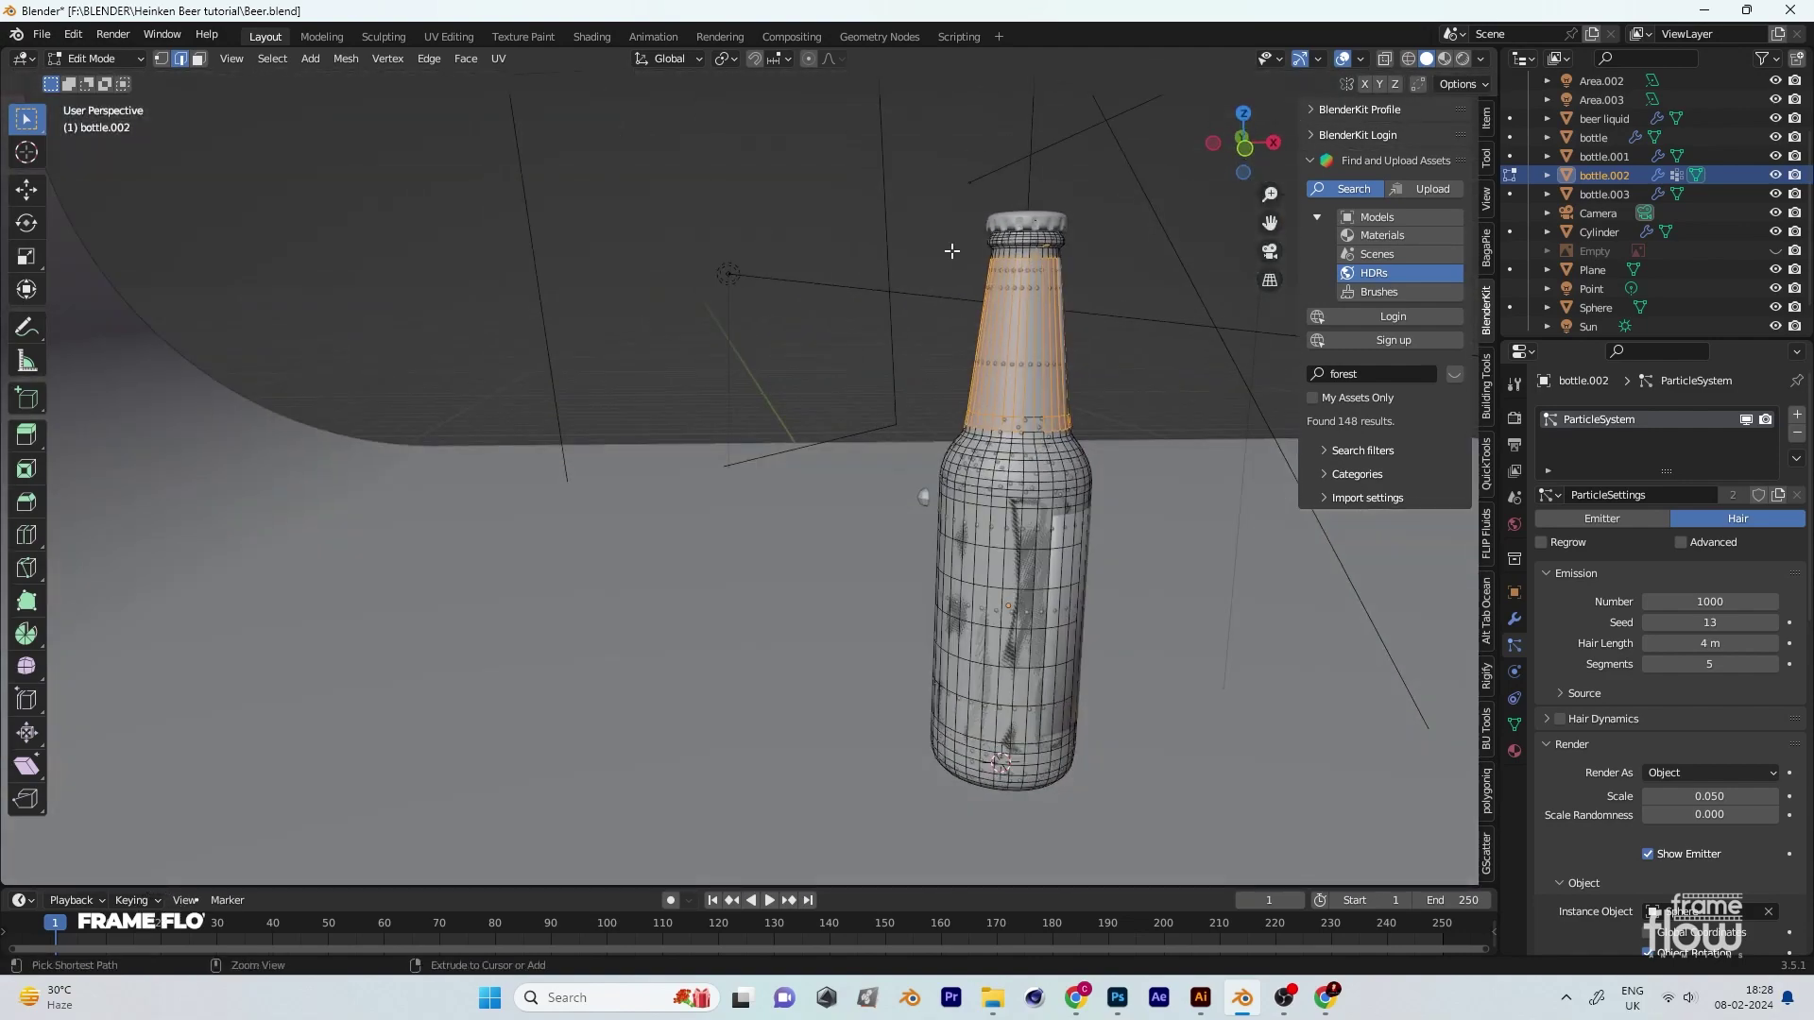
pyautogui.moveTo(1088, 346); pyautogui.dragTo(982, 378, button='middle')
pyautogui.scroll(2, 982, 378)
pyautogui.hotkey('ctrl', 'r')
pyautogui.click(957, 359)
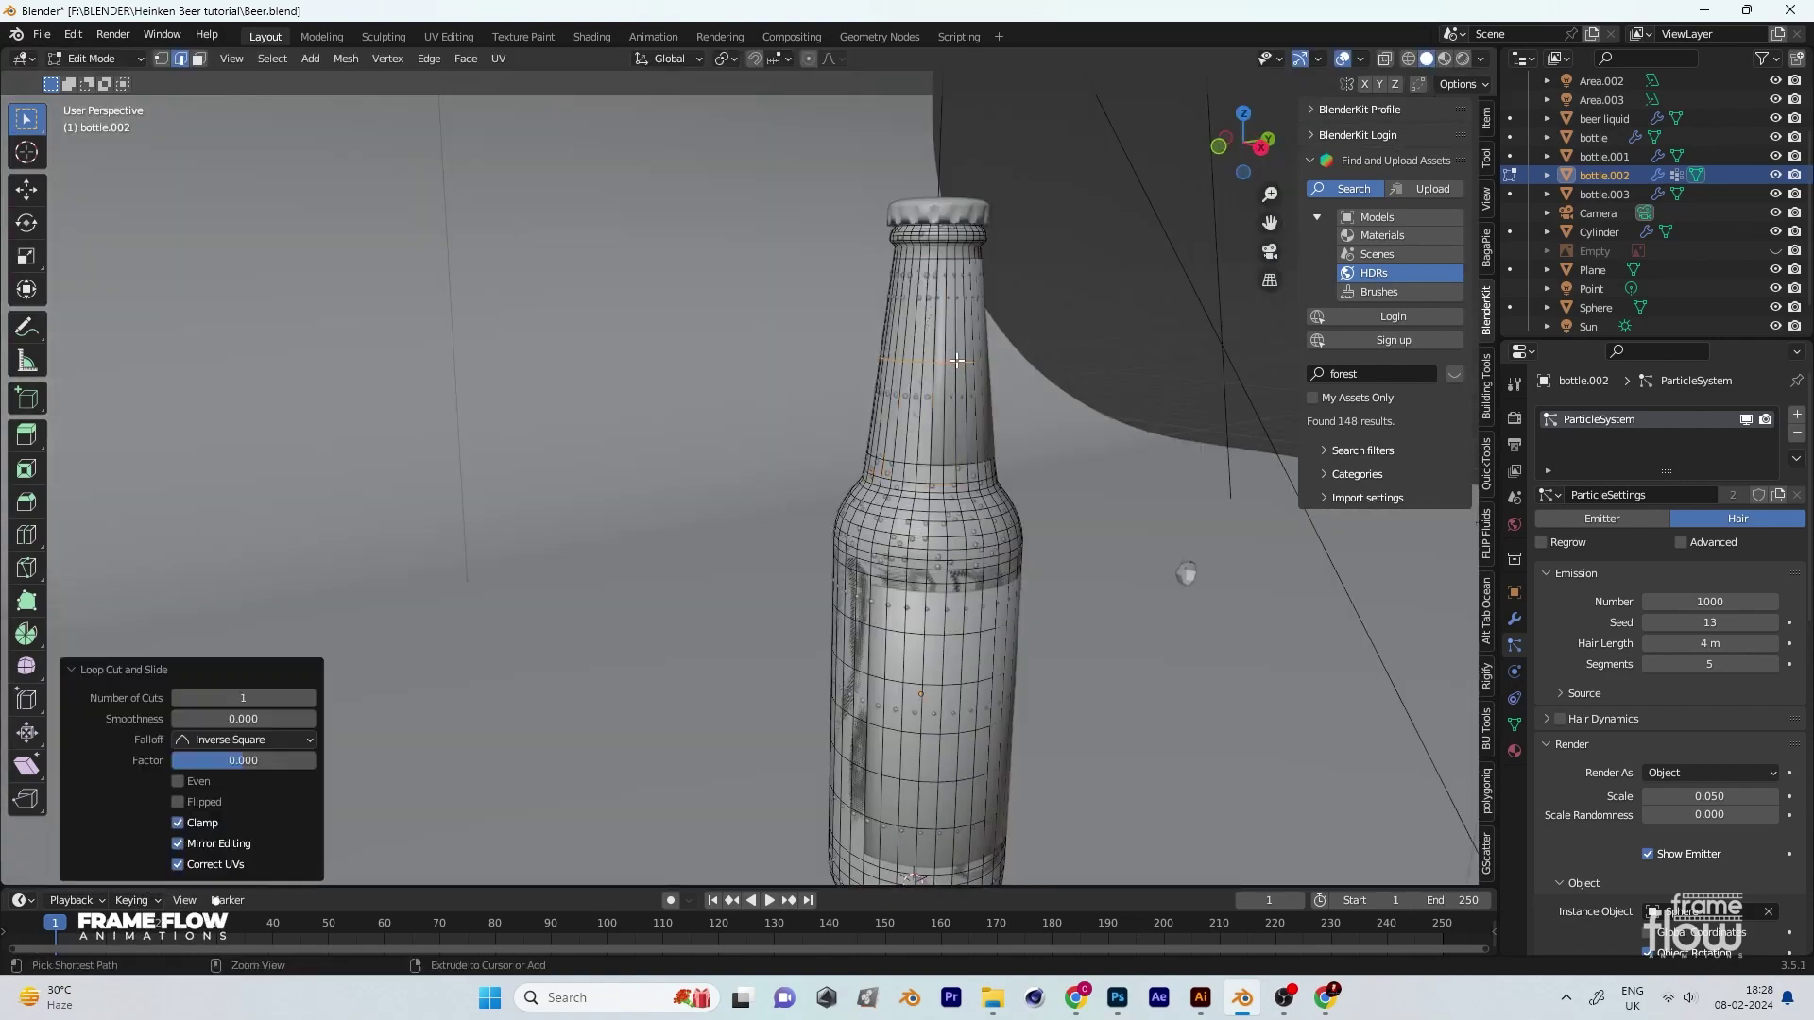
pyautogui.click(950, 445)
pyautogui.press('Tab')
# Step: Set the particle system Seed to 56 to reshuffle the droplets
pyautogui.moveTo(950, 445); pyautogui.dragTo(898, 472, button='middle')
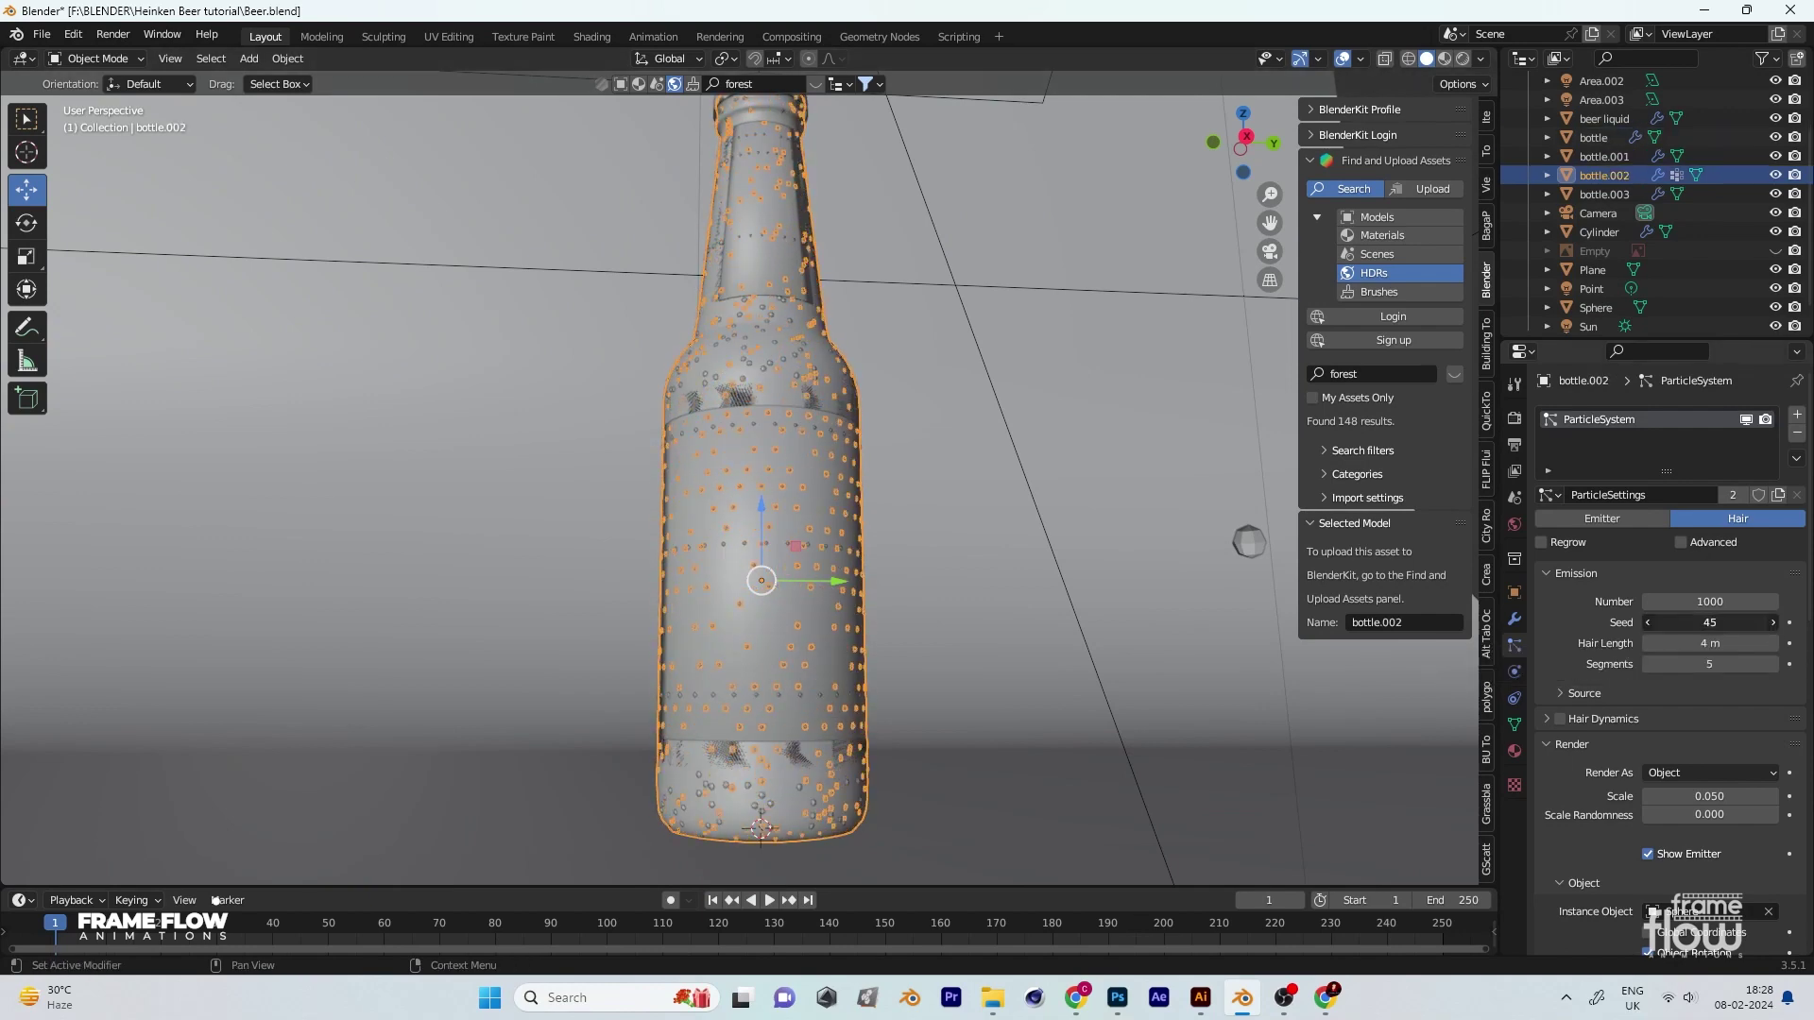
pyautogui.moveTo(1709, 622); pyautogui.dragTo(1747, 621)
pyautogui.moveTo(954, 649); pyautogui.dragTo(945, 680, button='middle')
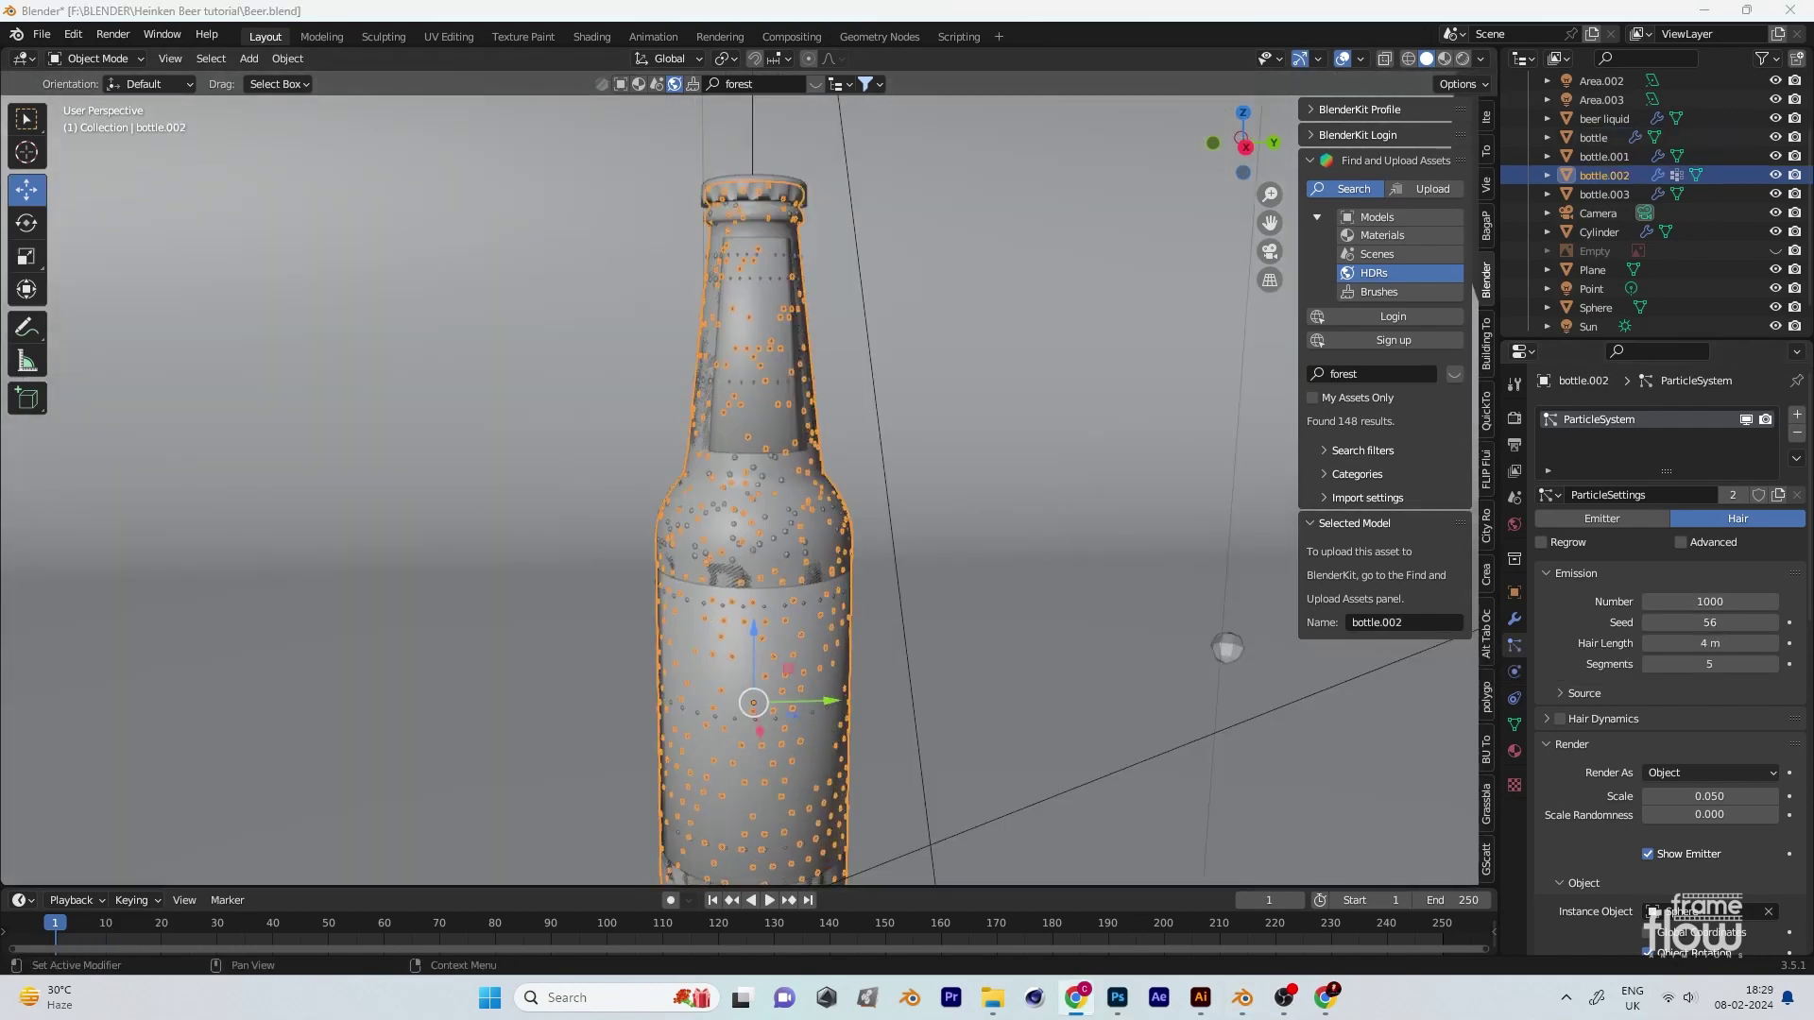
# Step: Shade the droplet sphere smooth, give it a new Glass BSDF material, and view it in Rendered shading
pyautogui.click(1210, 645)
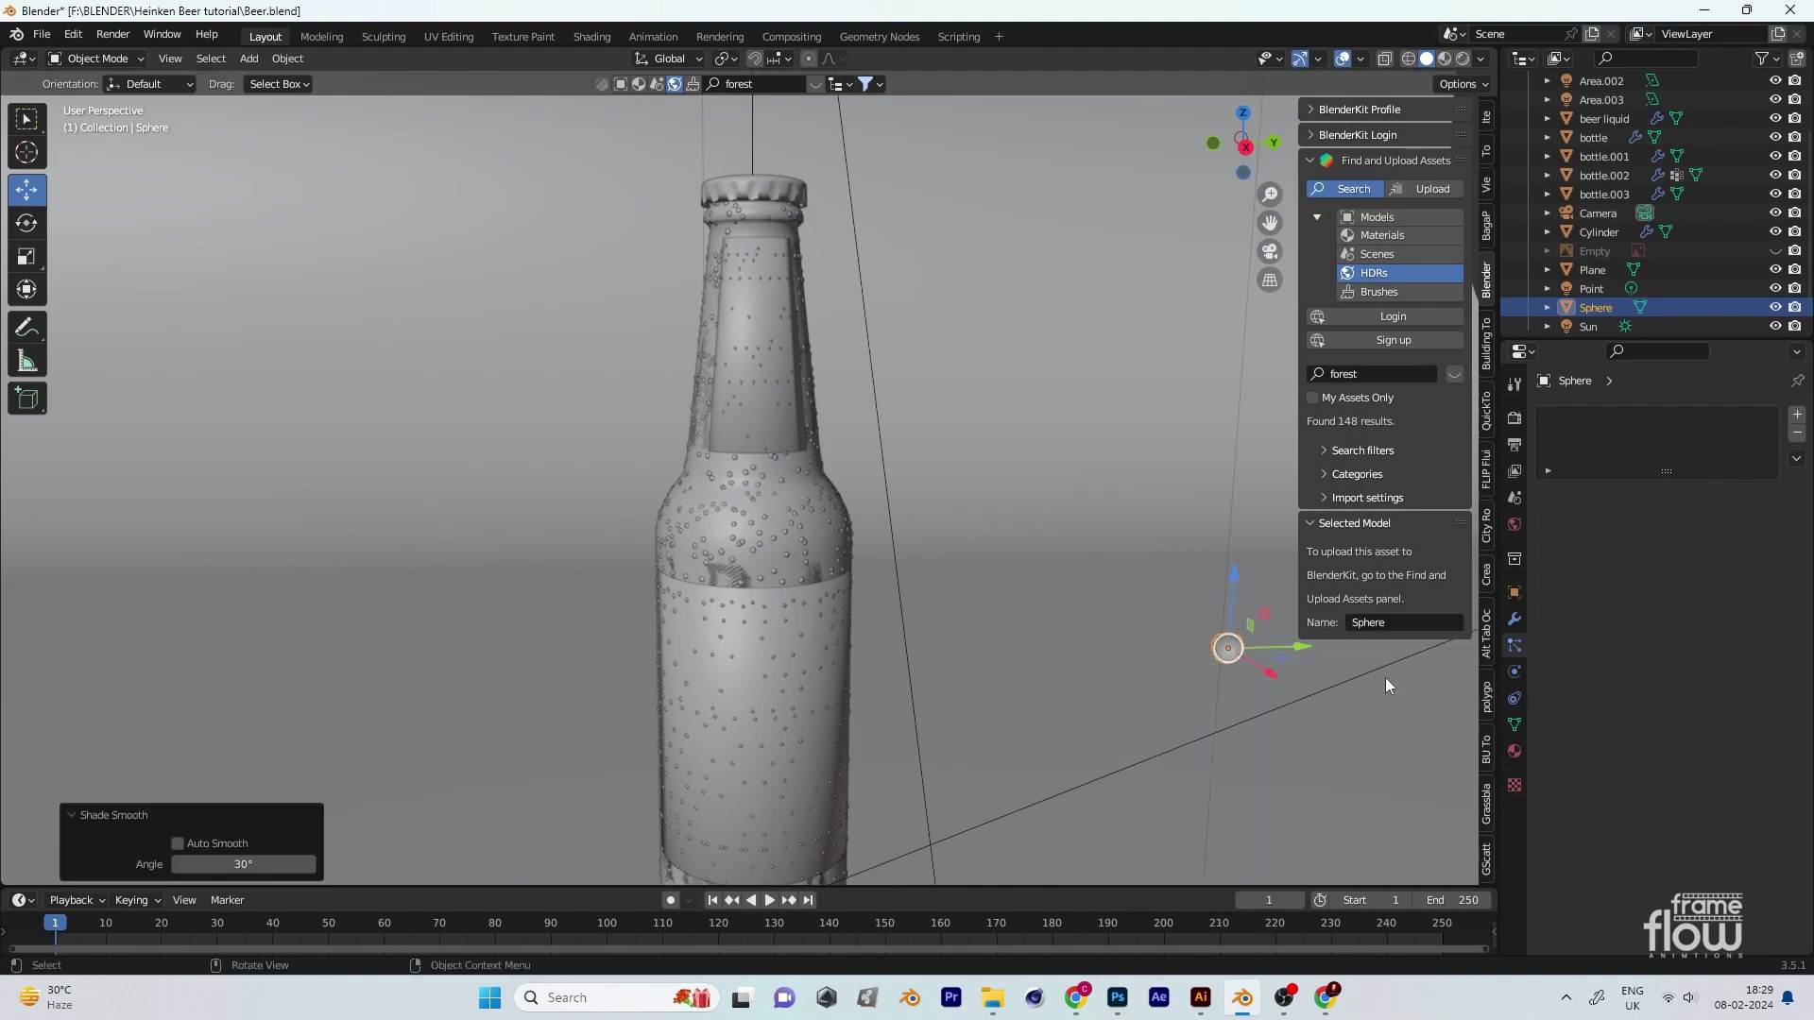
pyautogui.moveTo(1385, 678); pyautogui.dragTo(1143, 694, button='middle')
pyautogui.click(1667, 494)
pyautogui.click(1667, 582)
pyautogui.click(1672, 477)
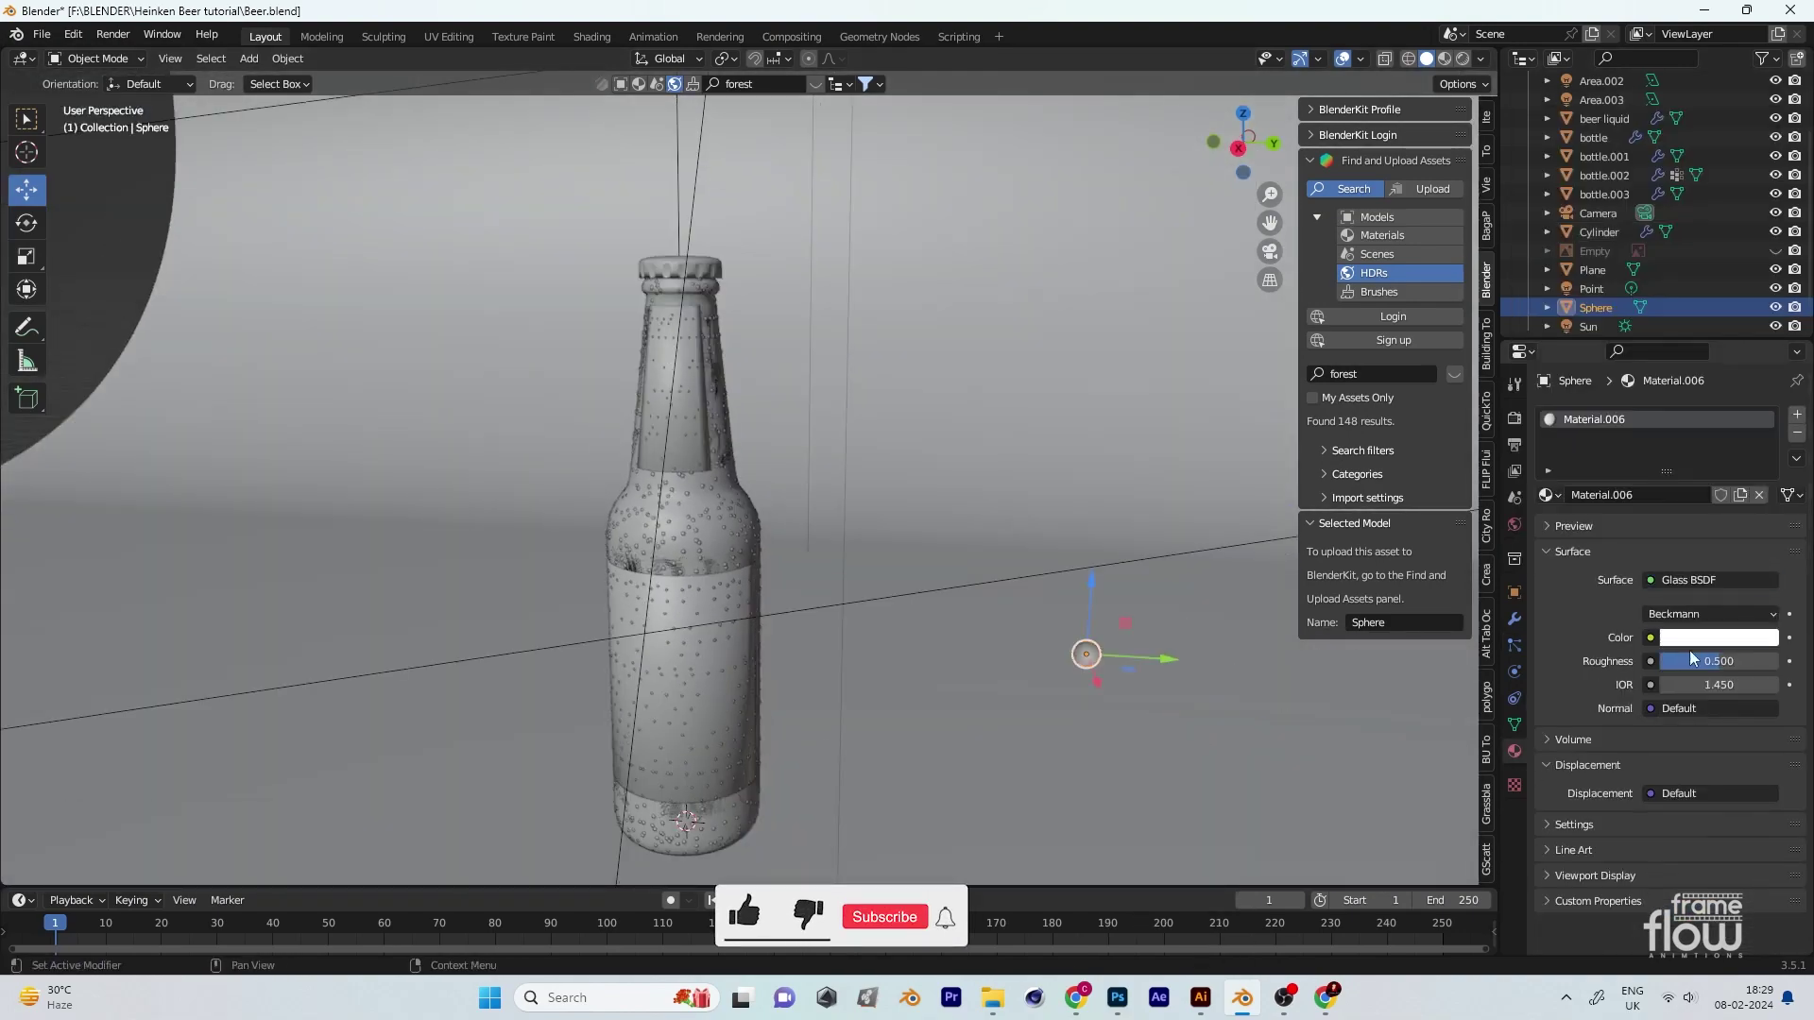
pyautogui.click(1462, 59)
pyautogui.scroll(5, 711, 612)
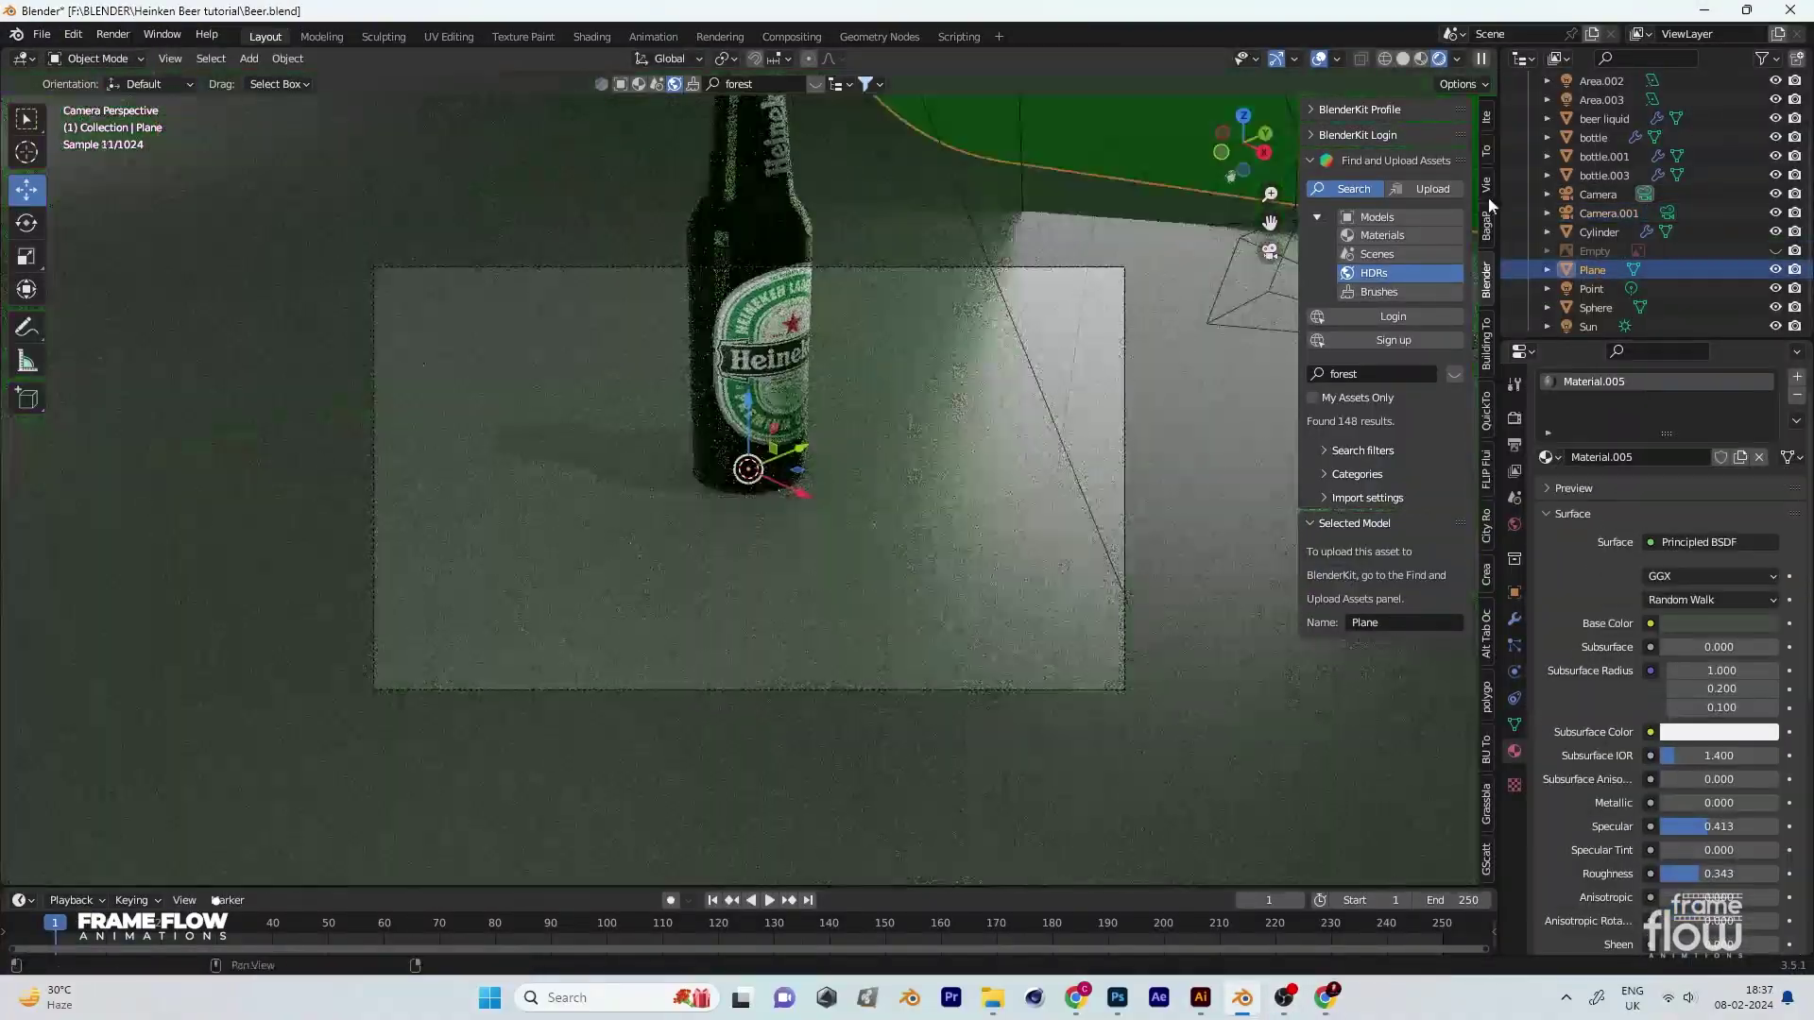
# Step: Lighten the backdrop plane's Base Color to light green and start changing the World Background colour
pyautogui.moveTo(811, 491); pyautogui.dragTo(945, 489, button='middle')
pyautogui.scroll(3, 944, 490)
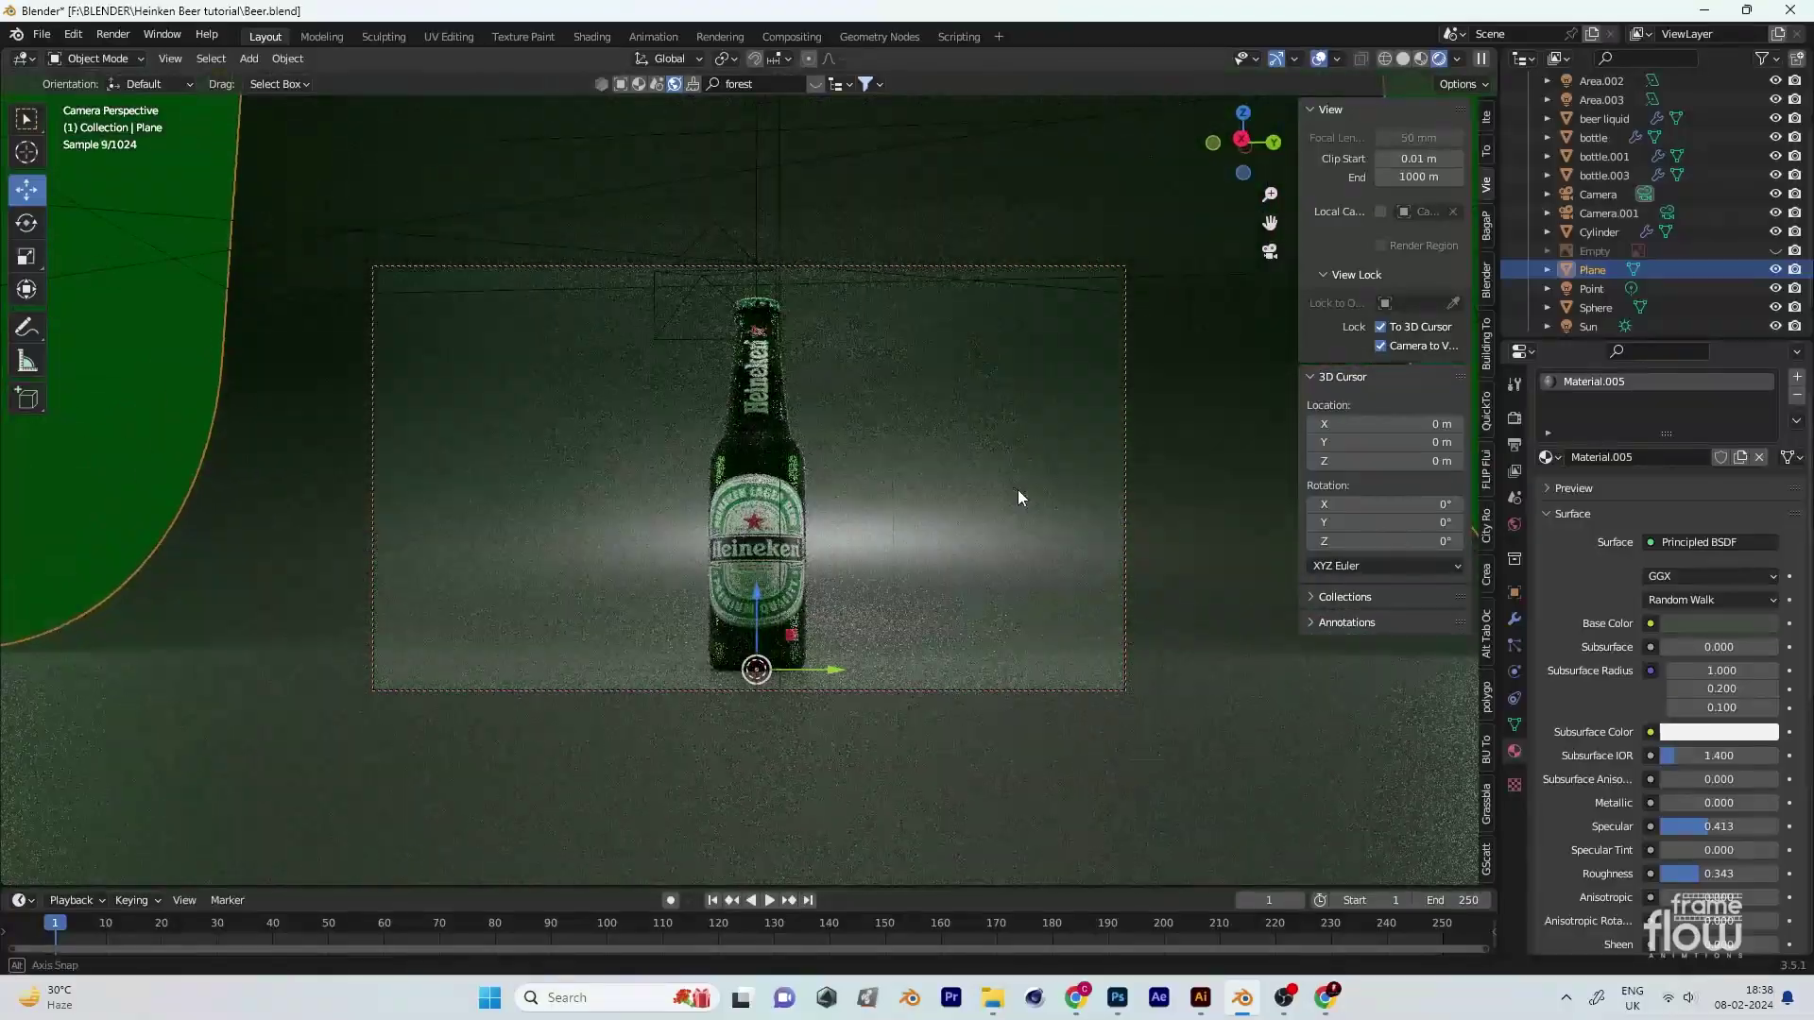
pyautogui.moveTo(1763, 452); pyautogui.dragTo(1762, 359)
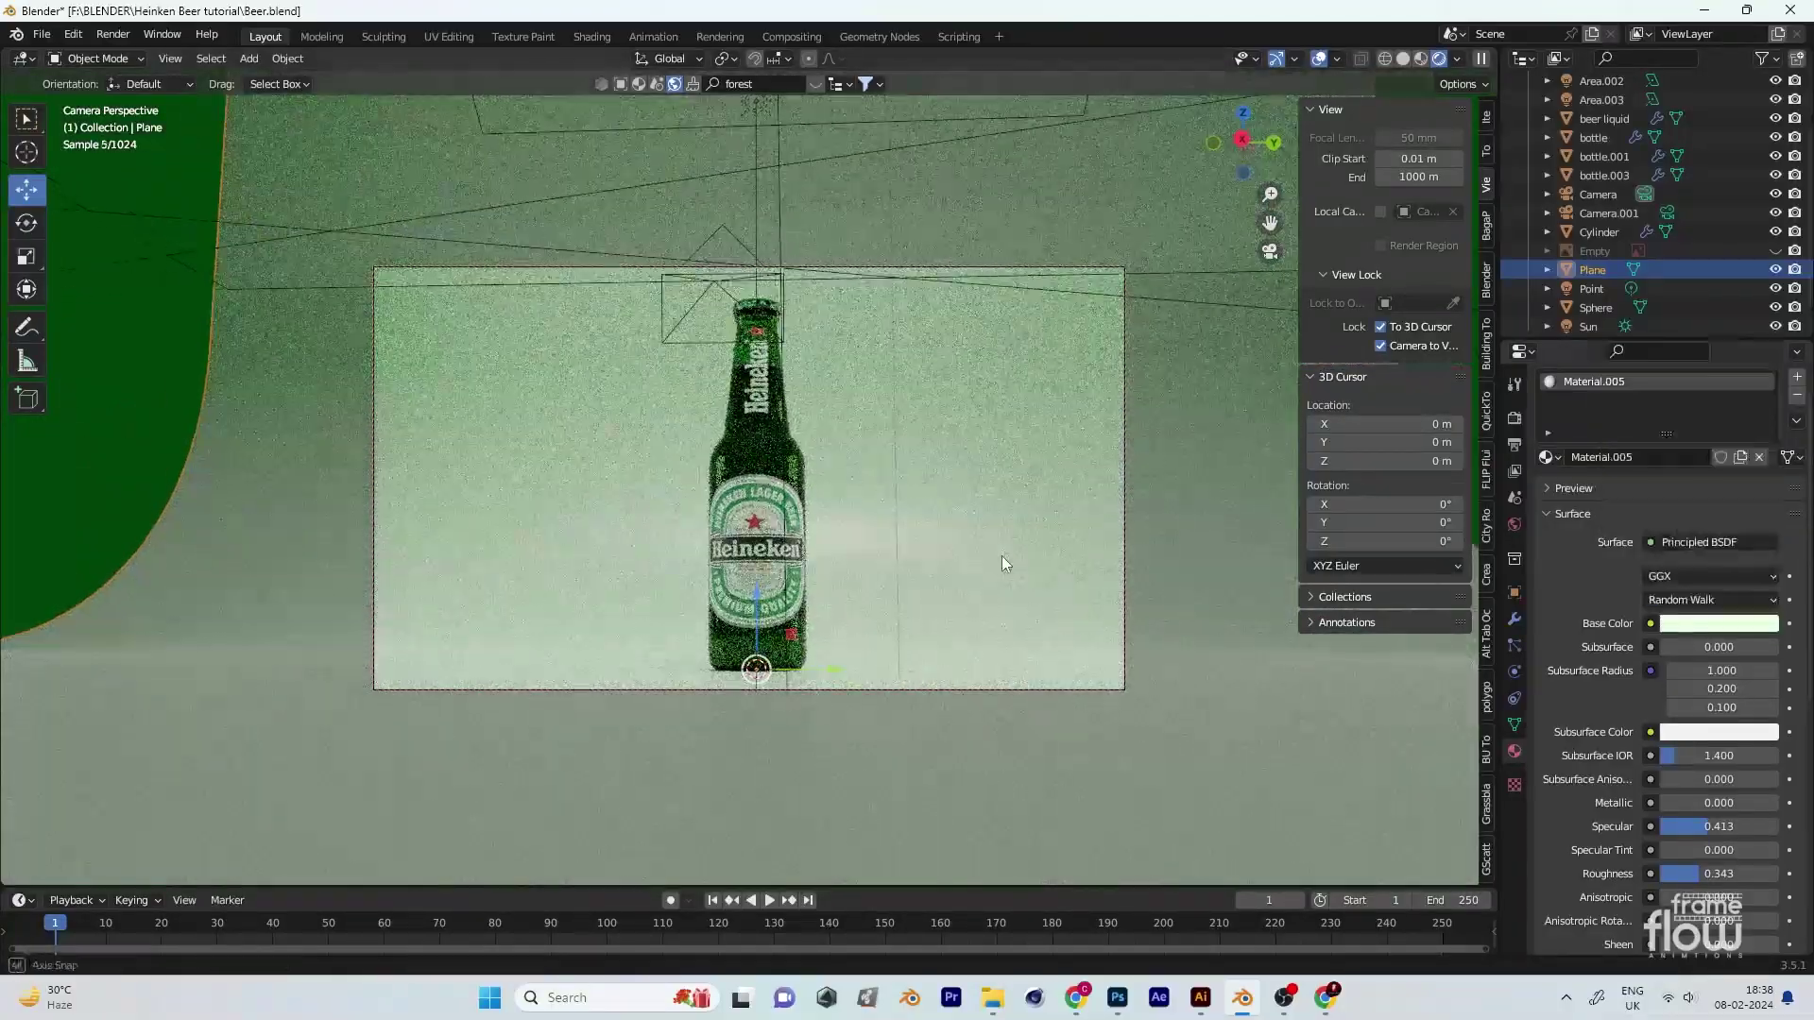
pyautogui.click(591, 37)
pyautogui.click(885, 828)
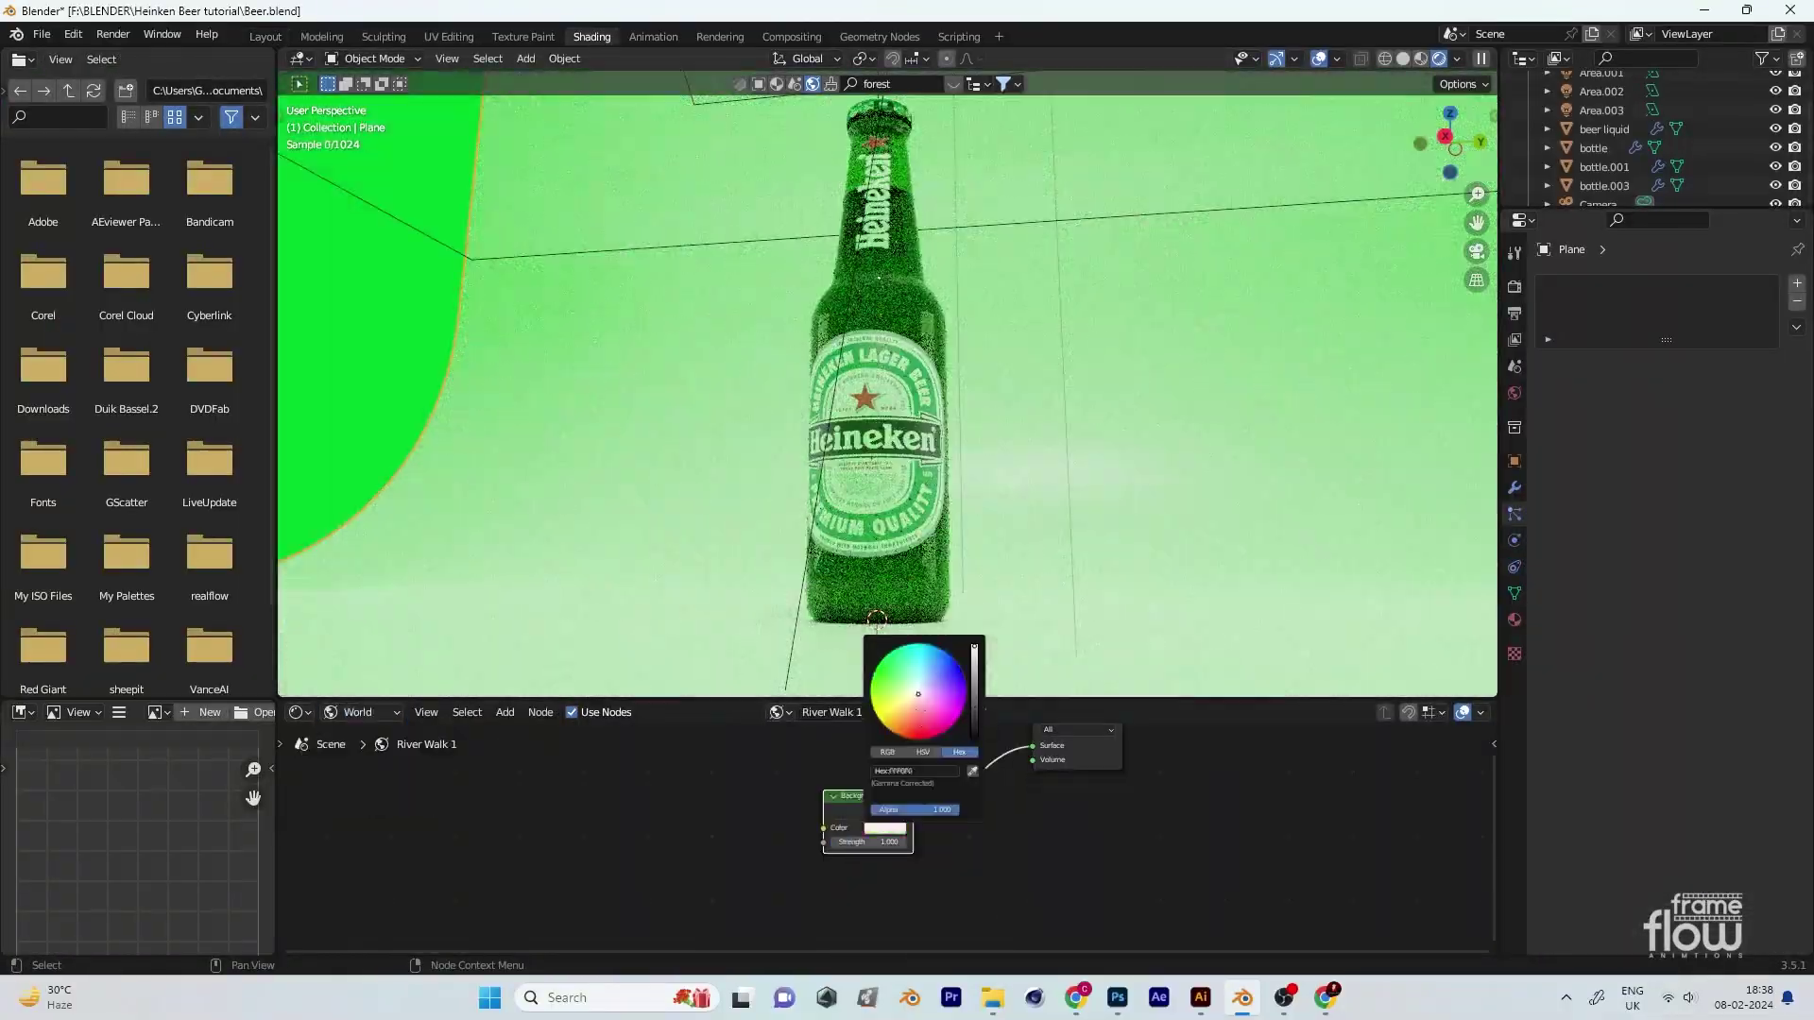